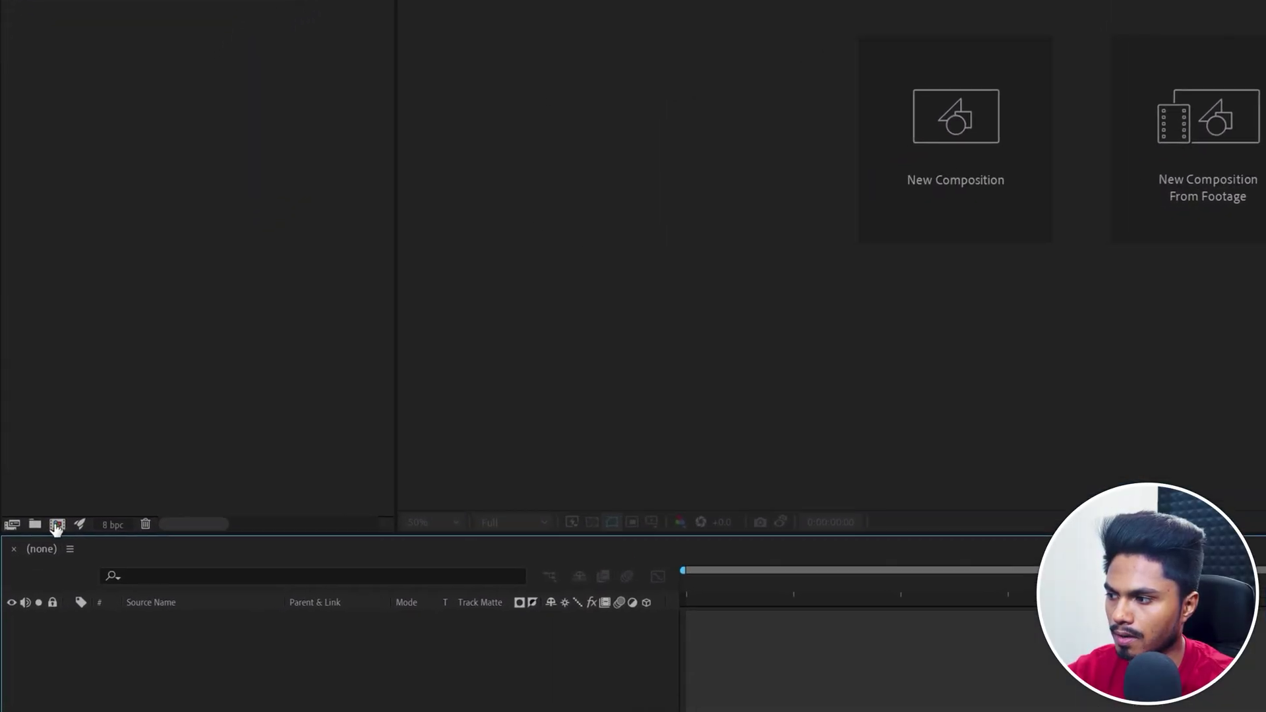
Create a composition named Cooking Explainer at 1920 × 1080 px and 30 fps, lasting 15 seconds
click(57, 527)
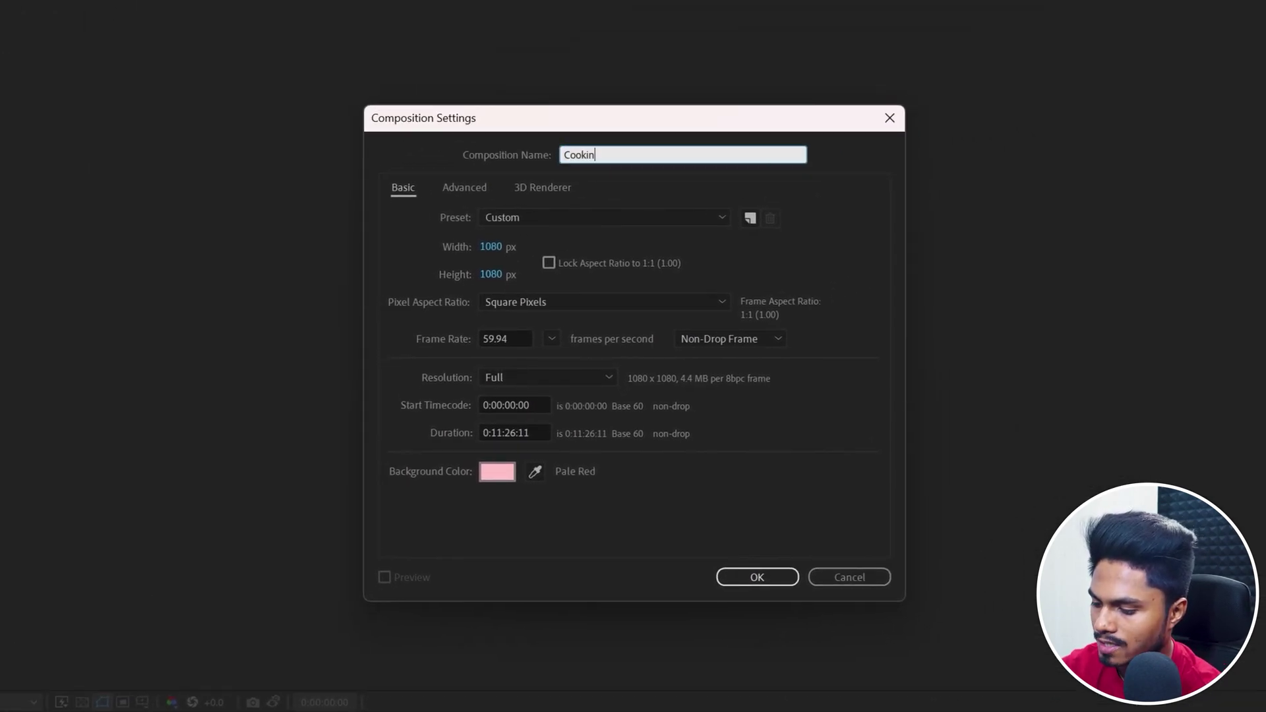
click(491, 247)
text(1)
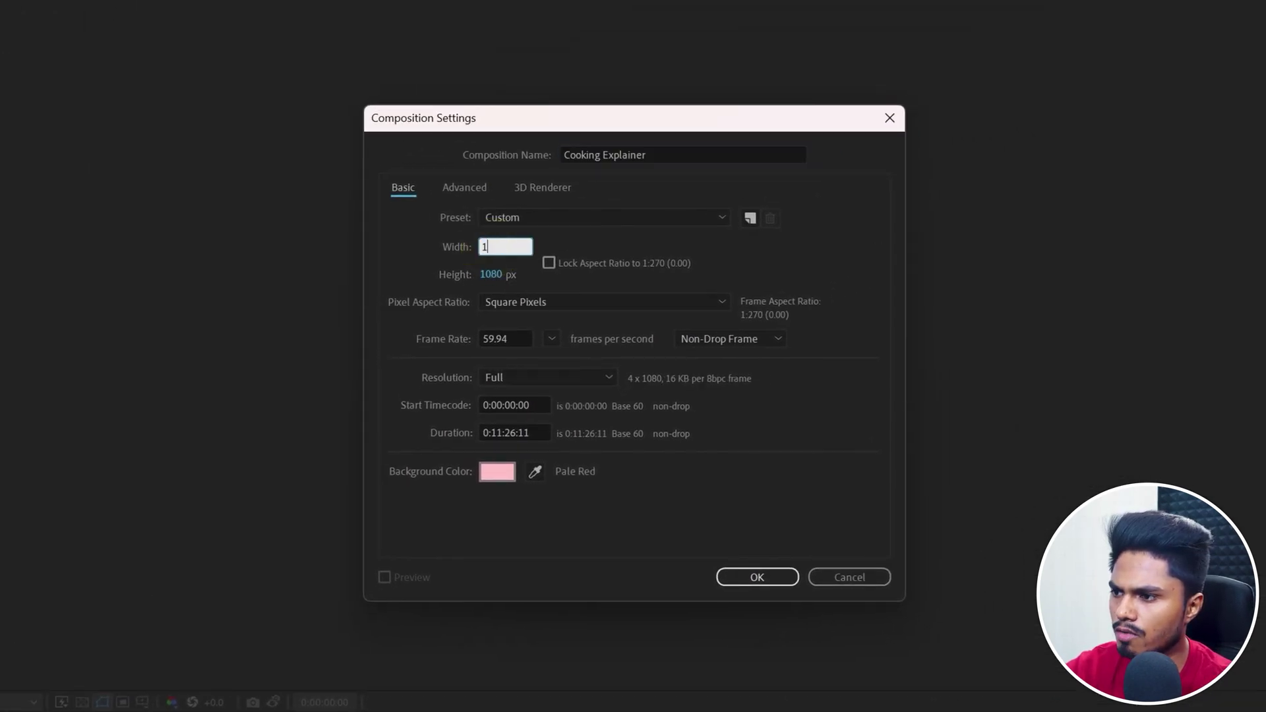
text(920)
click(490, 274)
text(1080)
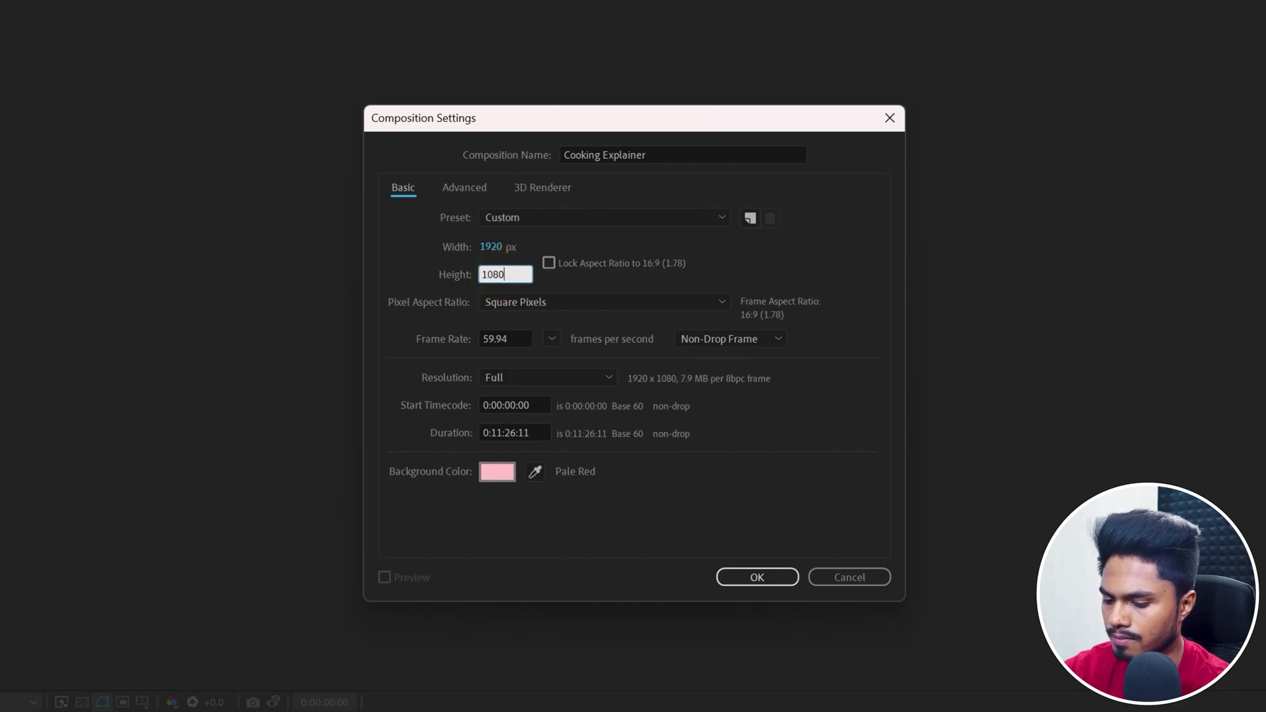
click(513, 339)
text(30)
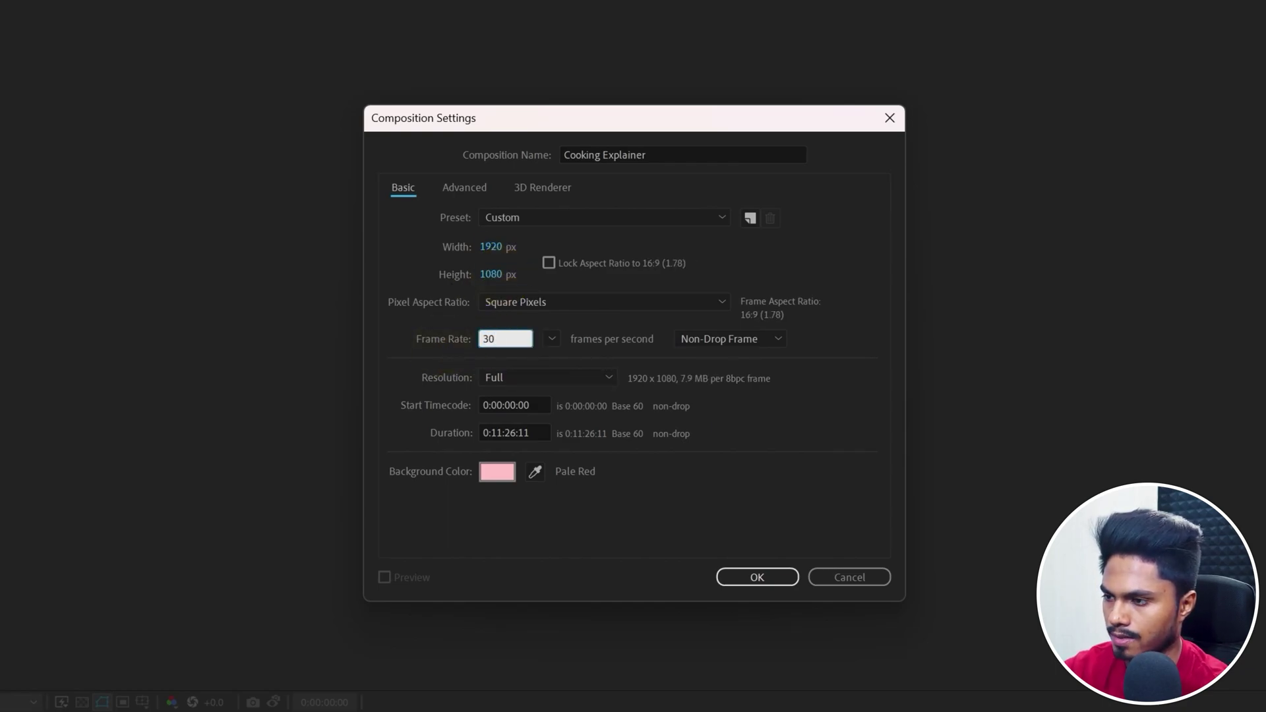
click(502, 433)
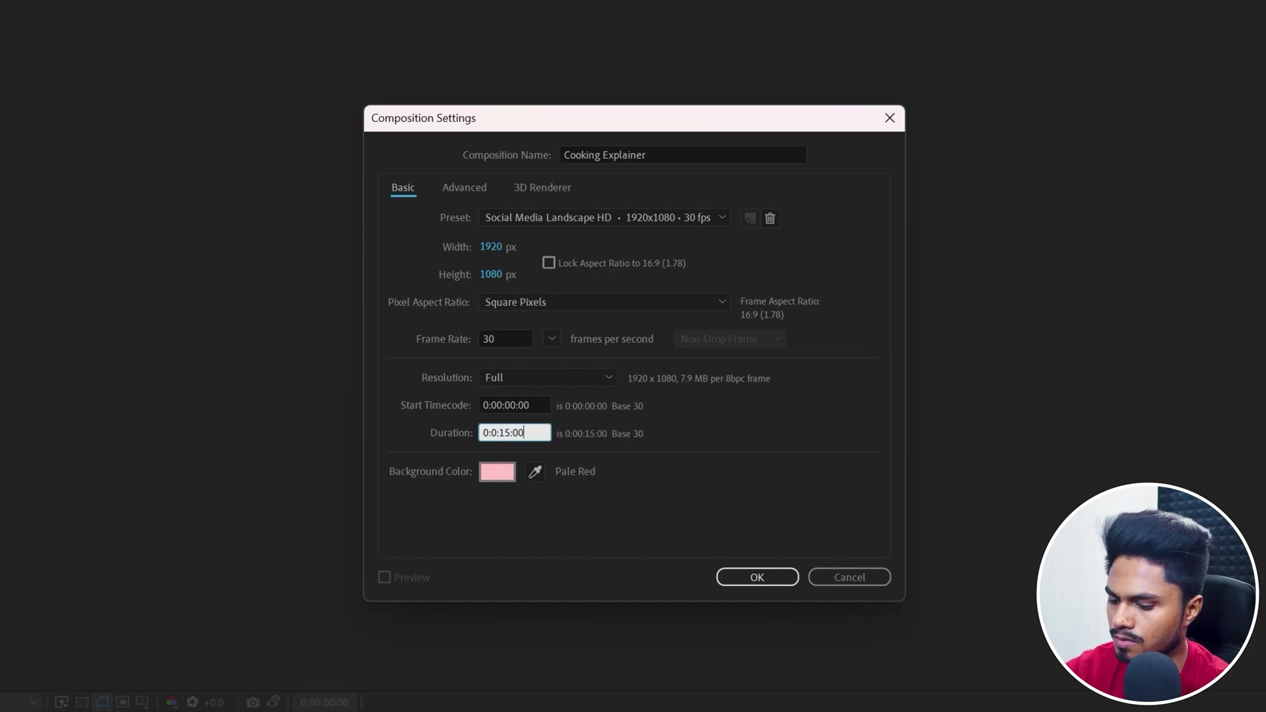
click(748, 580)
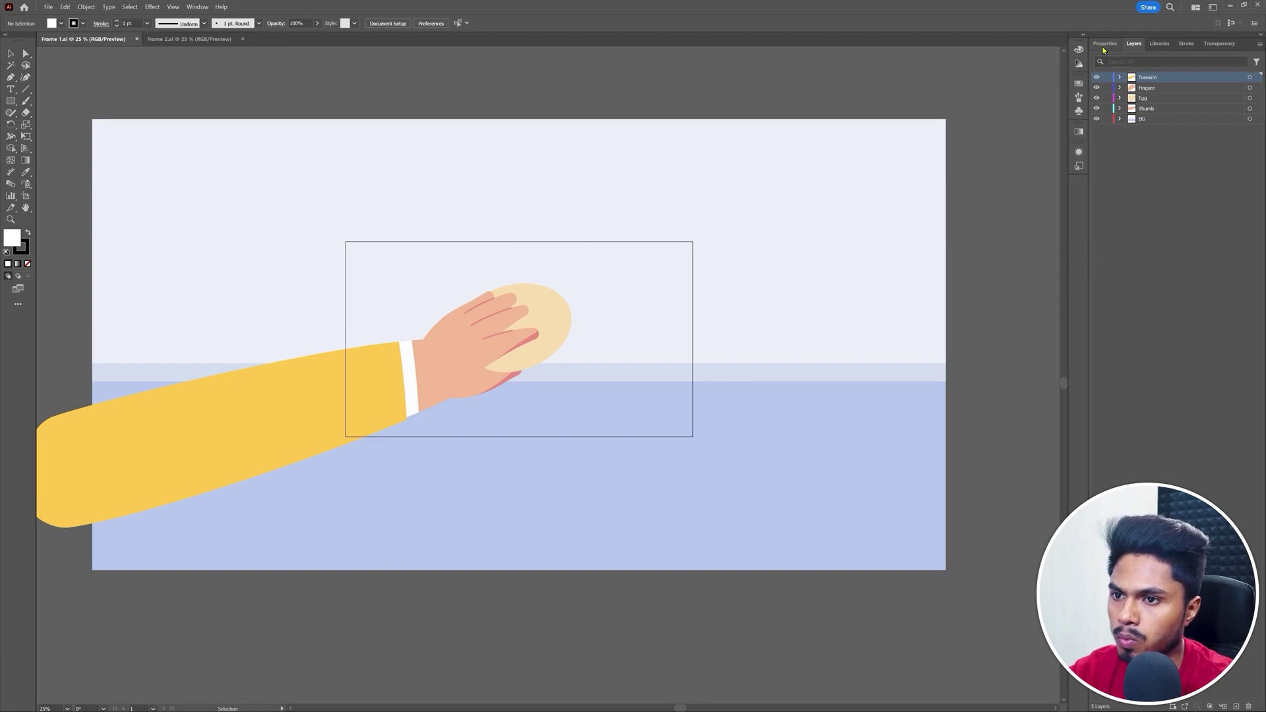
In Illustrator, enlarge the Frame 1 artboard proportionally from its centre until it encloses the whole arm illustration and background
key(ctrl+minus)
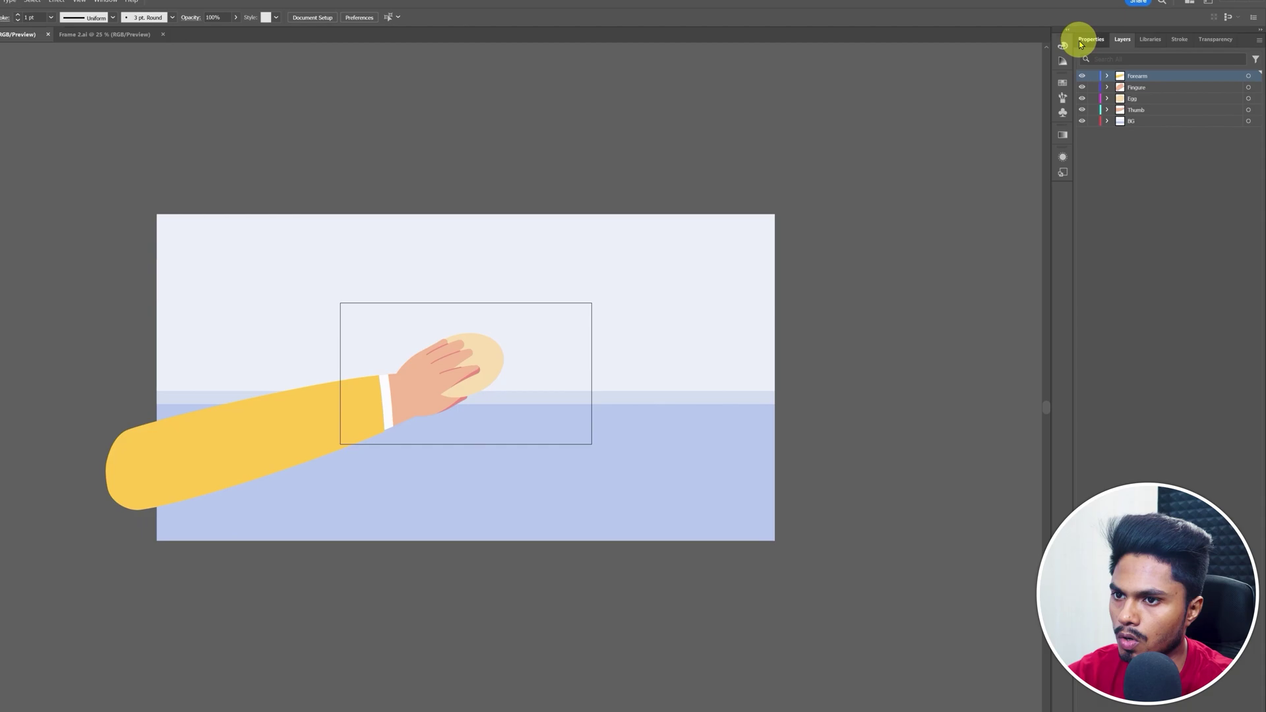
click(1103, 43)
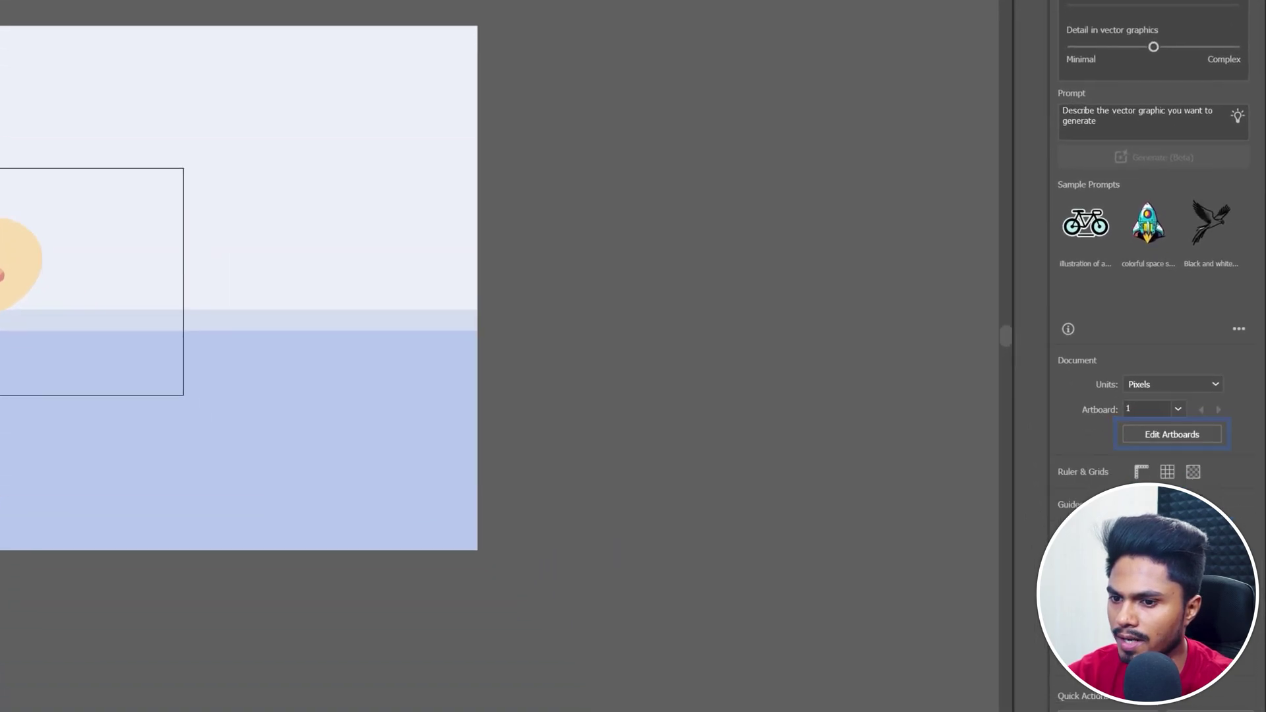
click(1151, 434)
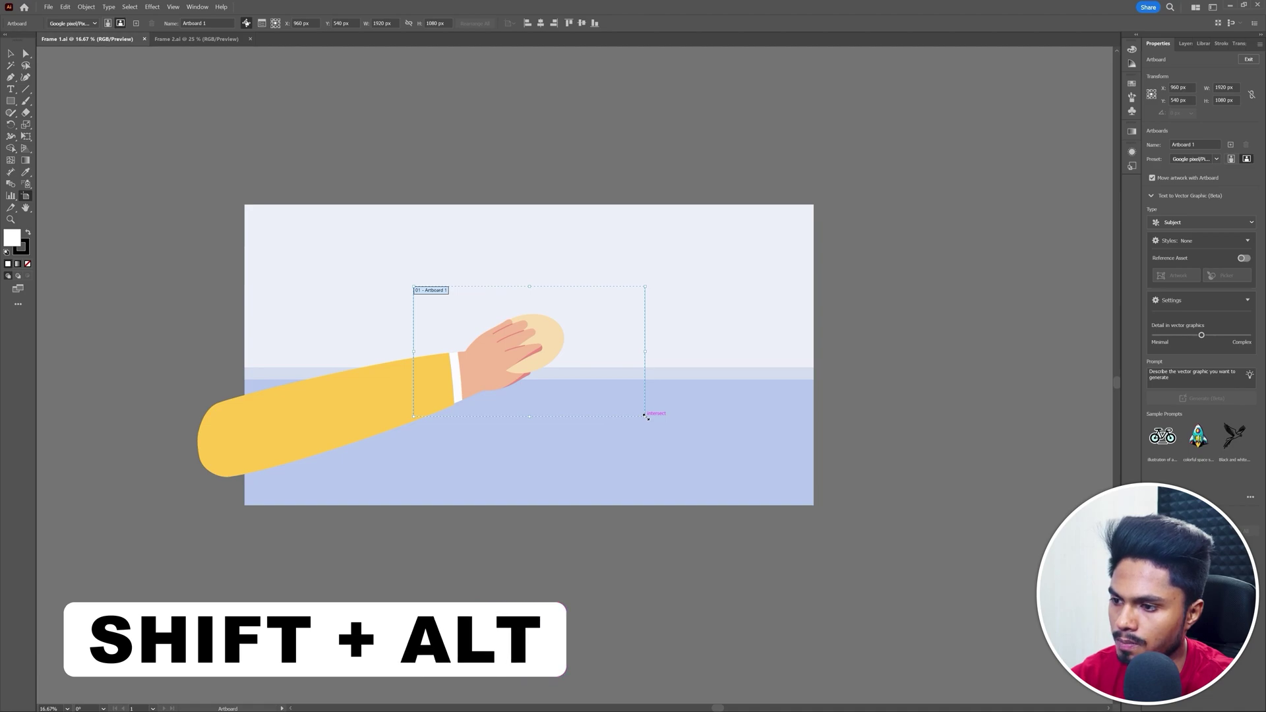
drag(644, 415, 799, 541)
key(Escape)
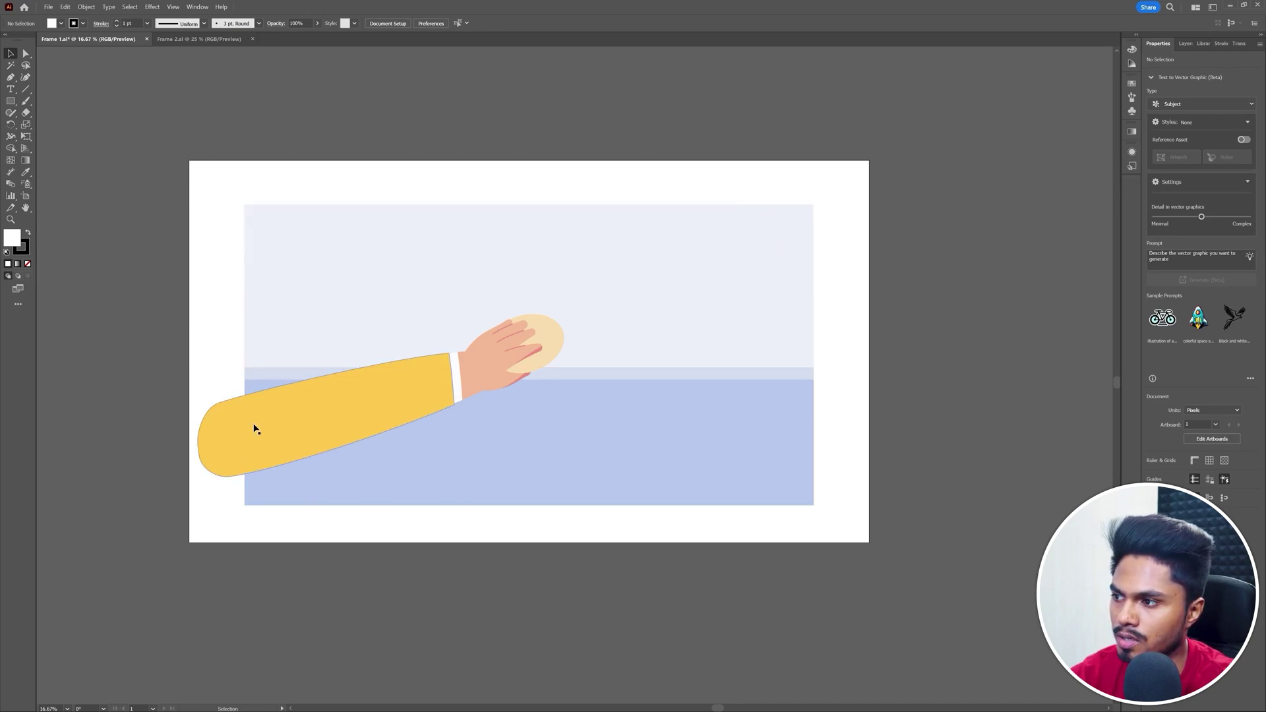
Enlarge the Frame 2 artboard proportionally from its centre to enclose both arms, and save the Frame 2 and Frame 1 documents
click(198, 39)
key(shift+o)
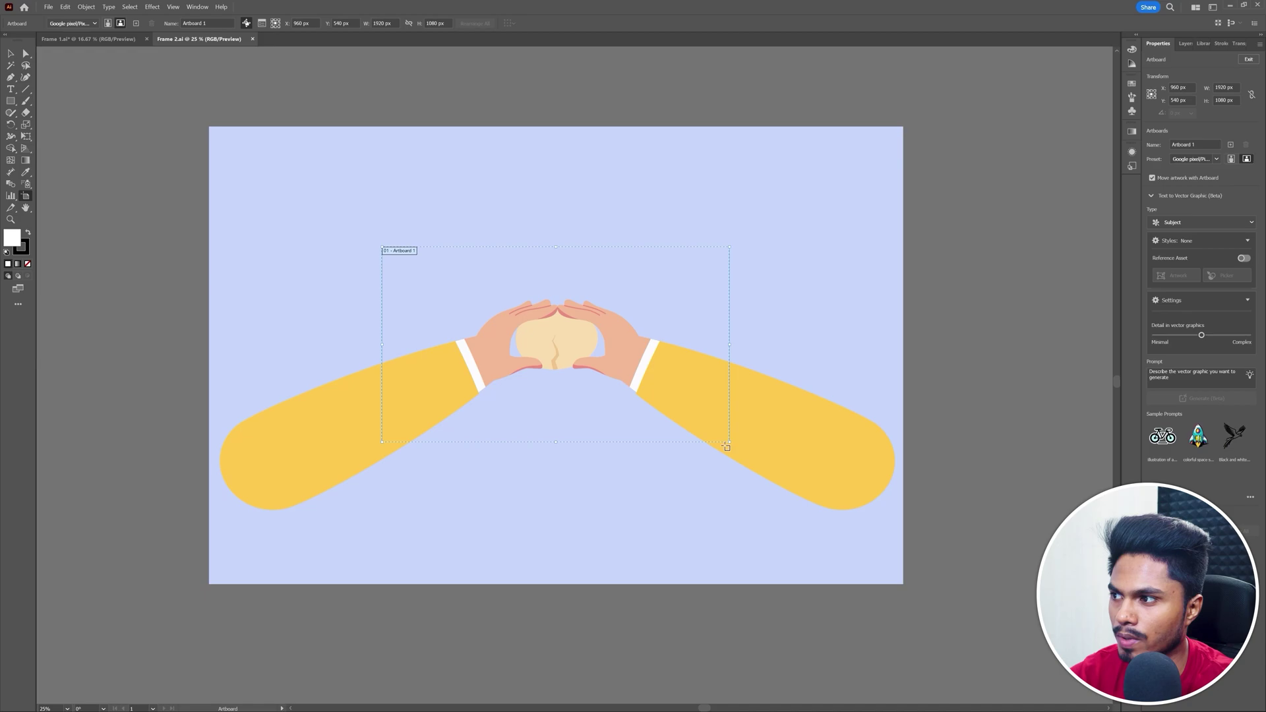
drag(729, 442, 861, 574)
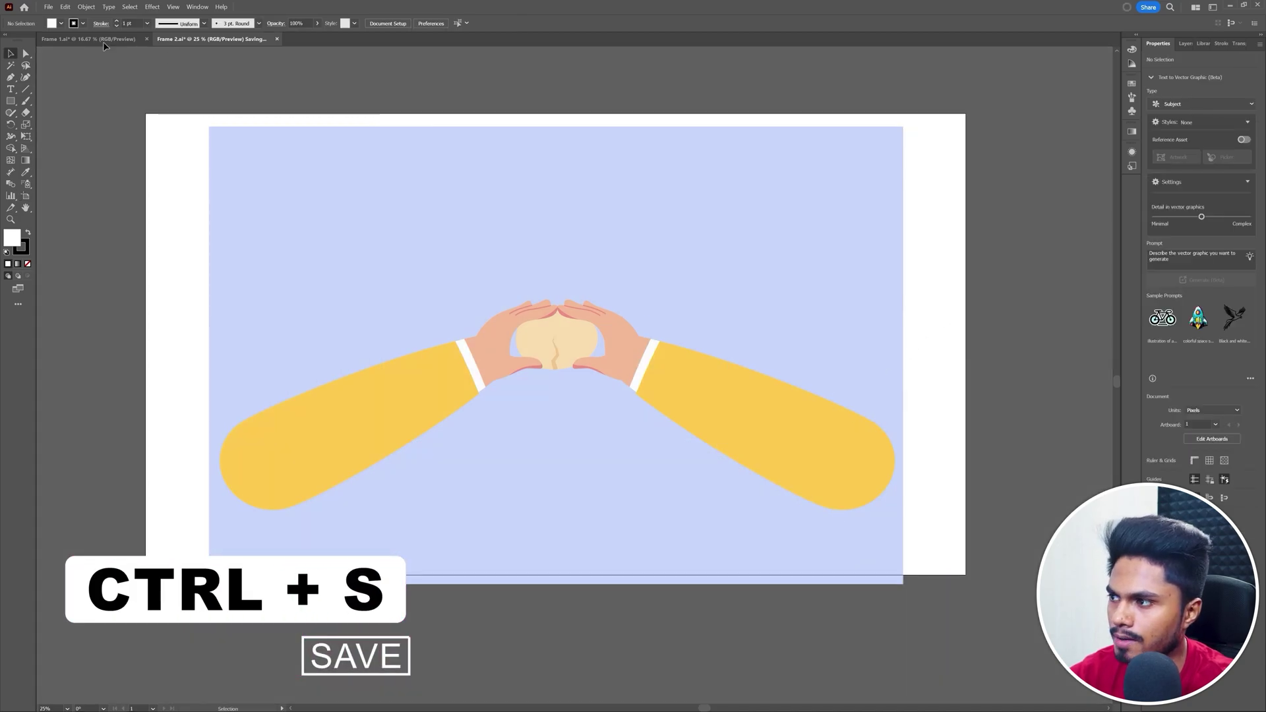
click(84, 39)
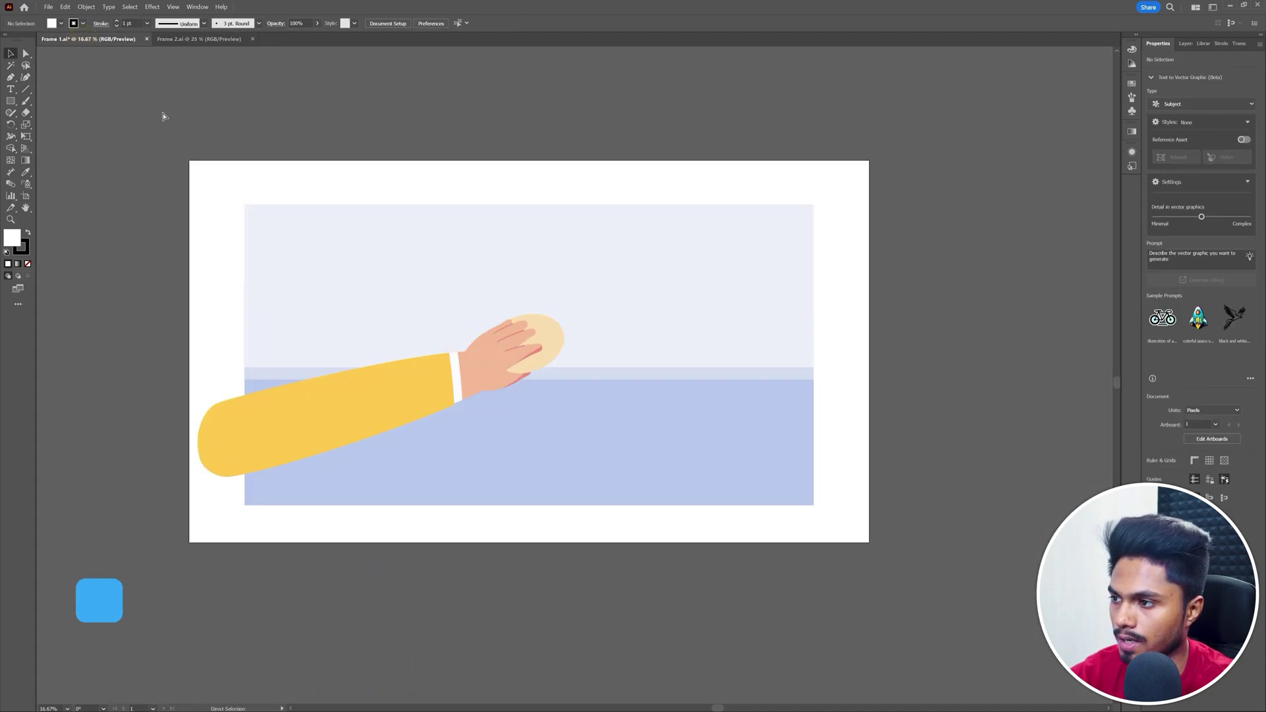
key(ctrl+s)
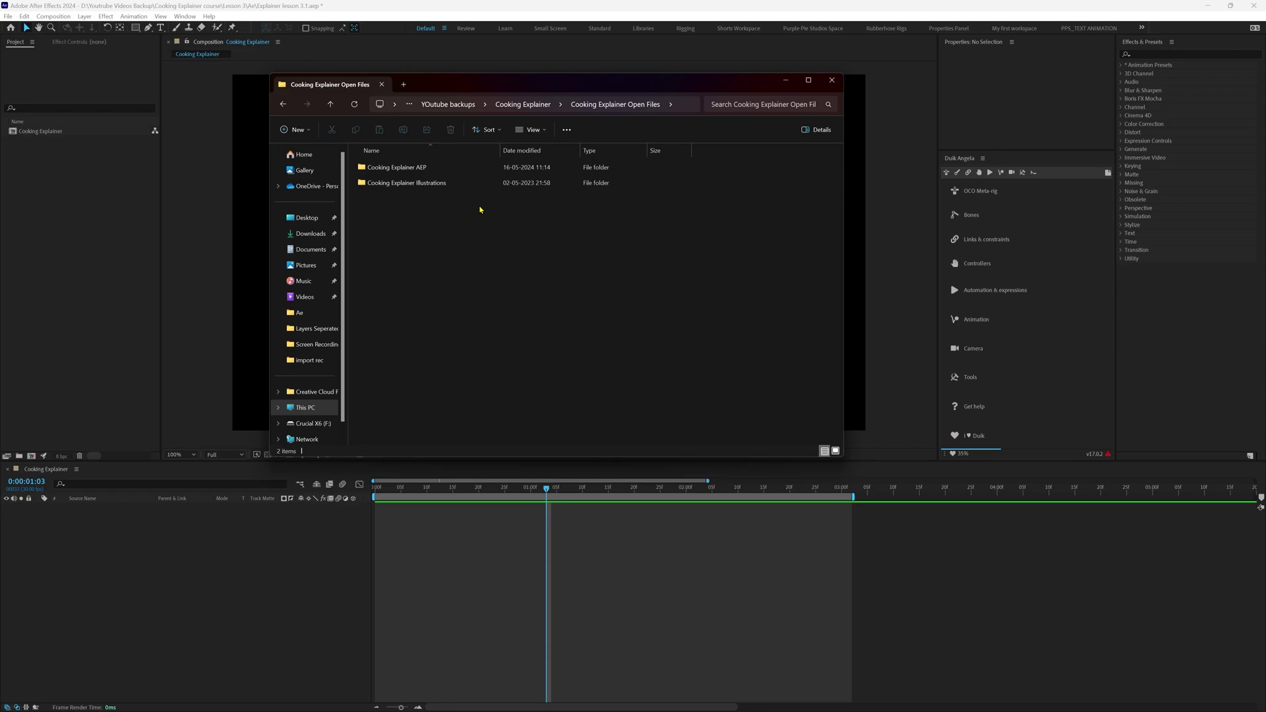
Import Frame 1.ai from the Layers Seperated folder into After Effects as a composition with Layer Size footage dimensions
double_click(434, 185)
double_click(419, 168)
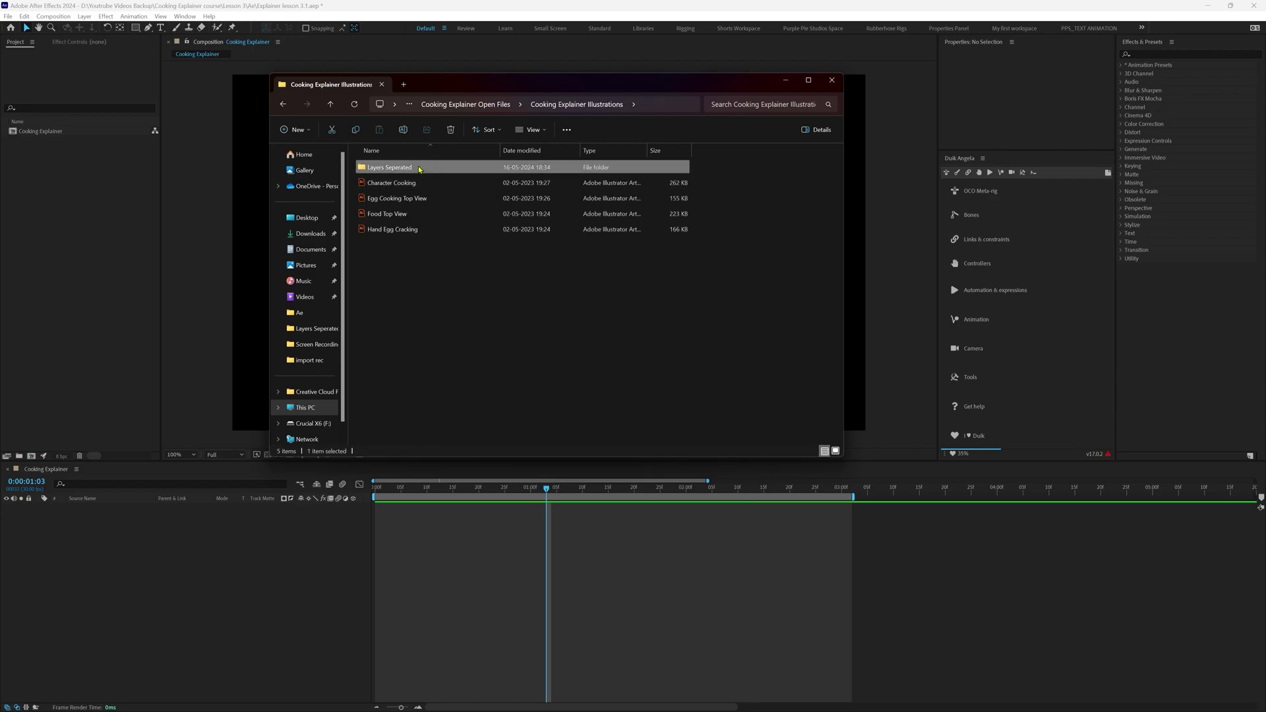
click(396, 172)
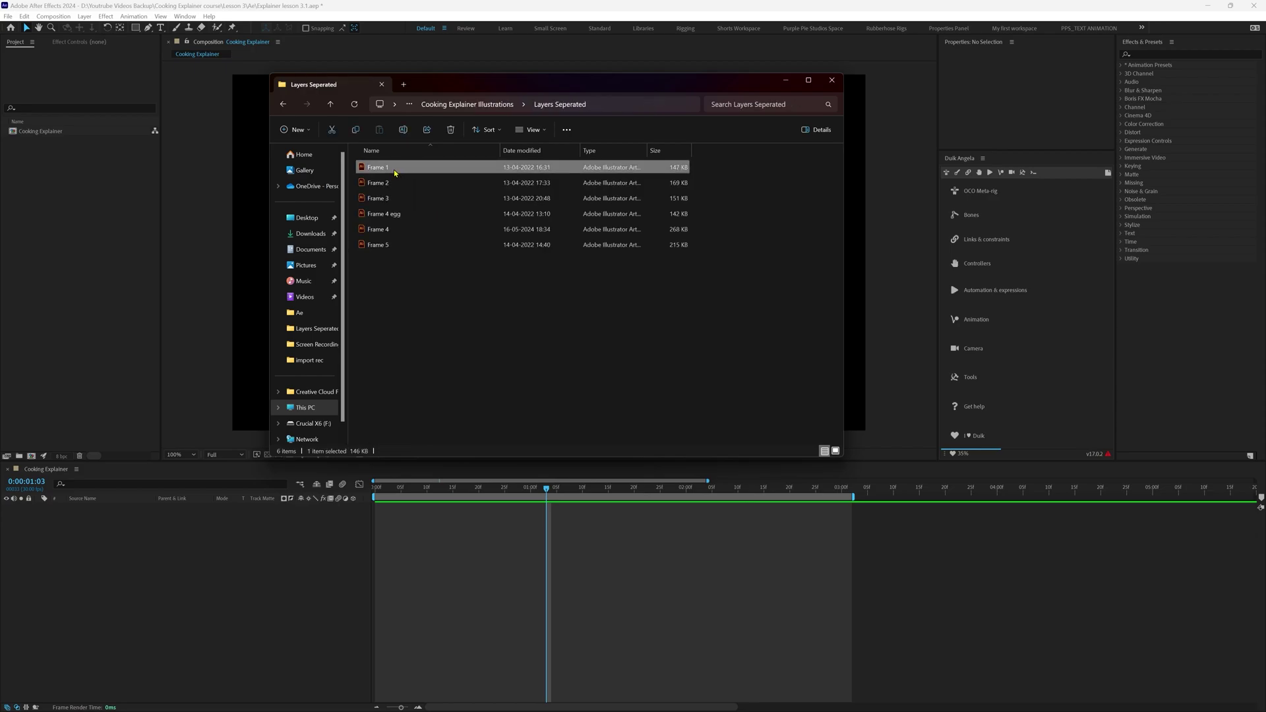
drag(406, 171, 85, 282)
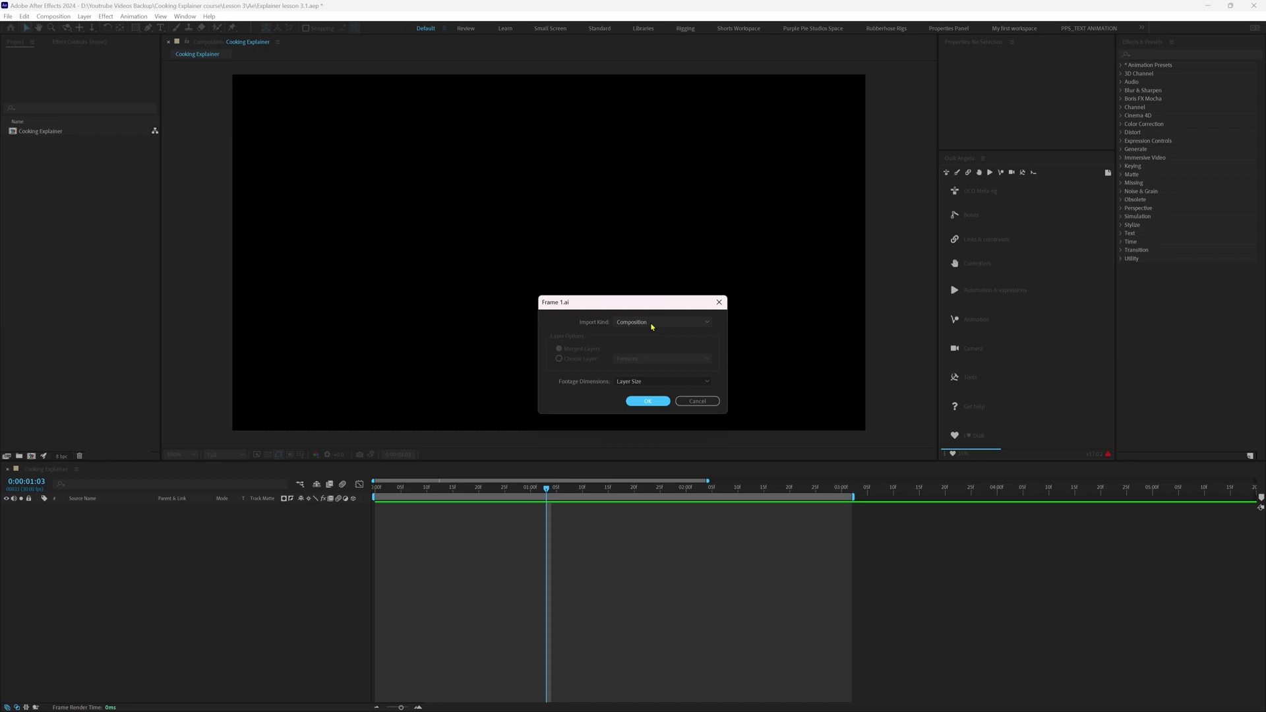
click(635, 382)
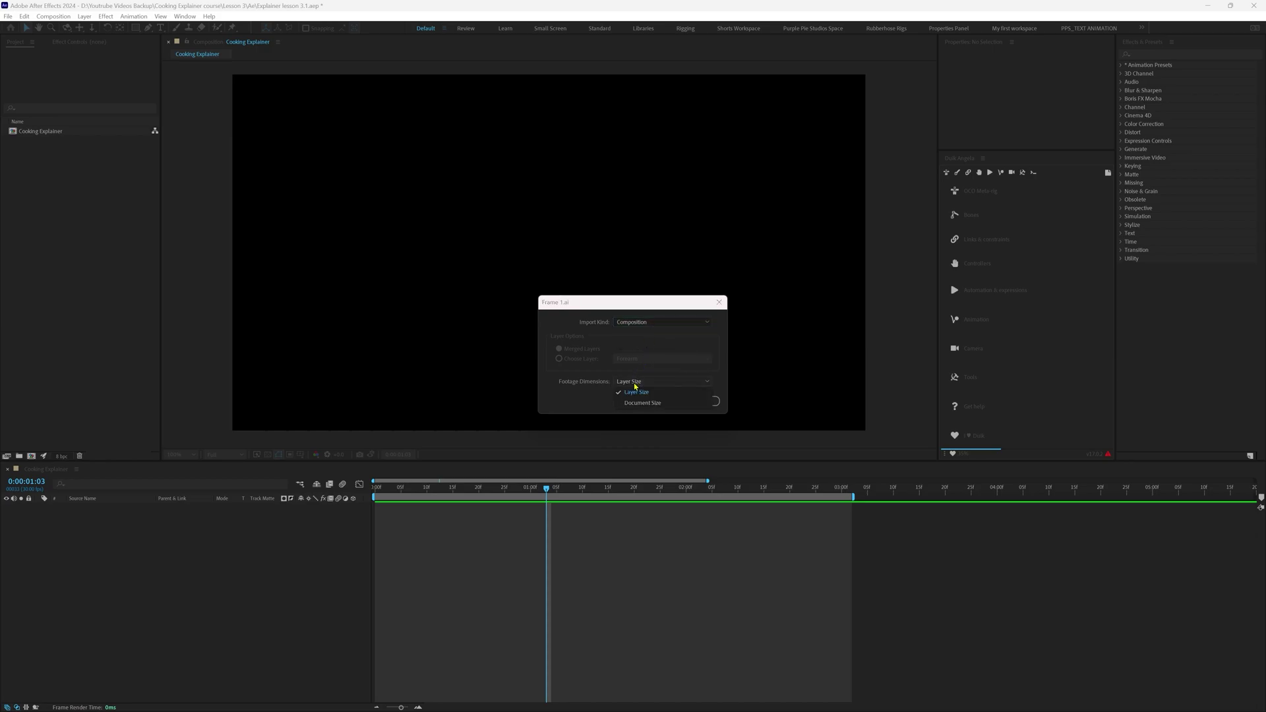
click(642, 403)
click(644, 401)
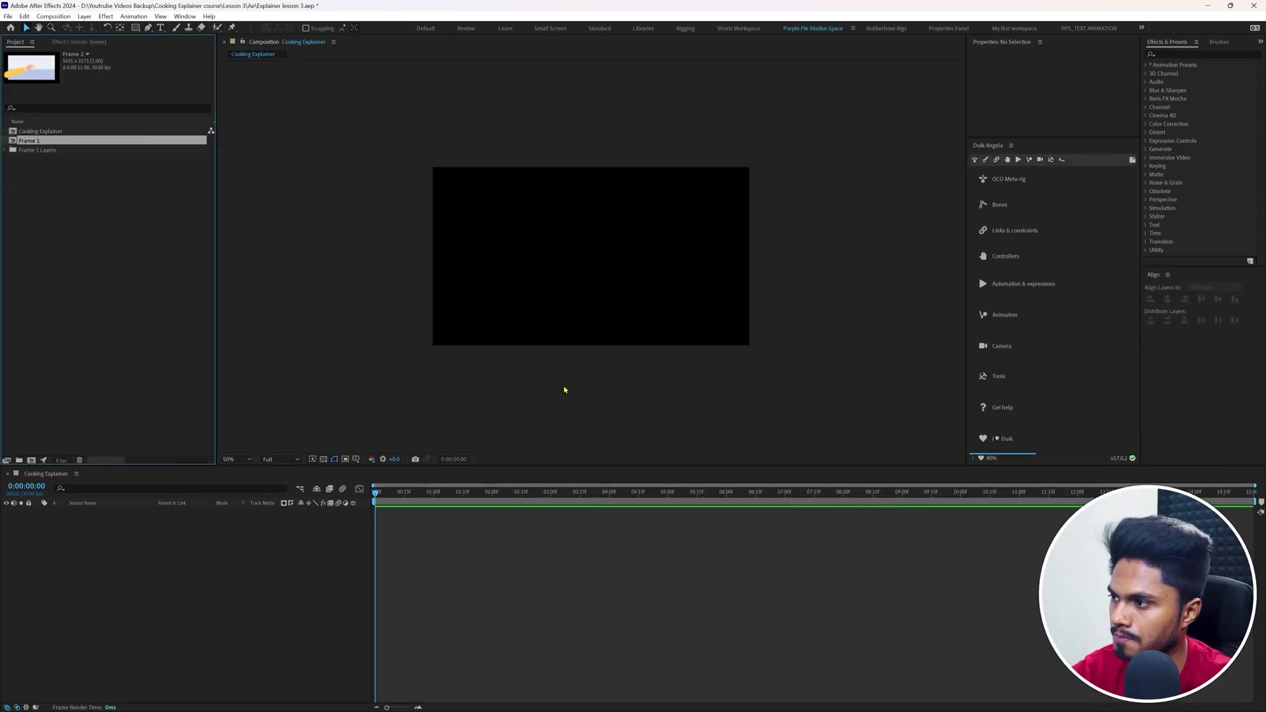
Place the Frame 1 composition in the Cooking Explainer timeline and open it to show its layers
drag(79, 176, 175, 600)
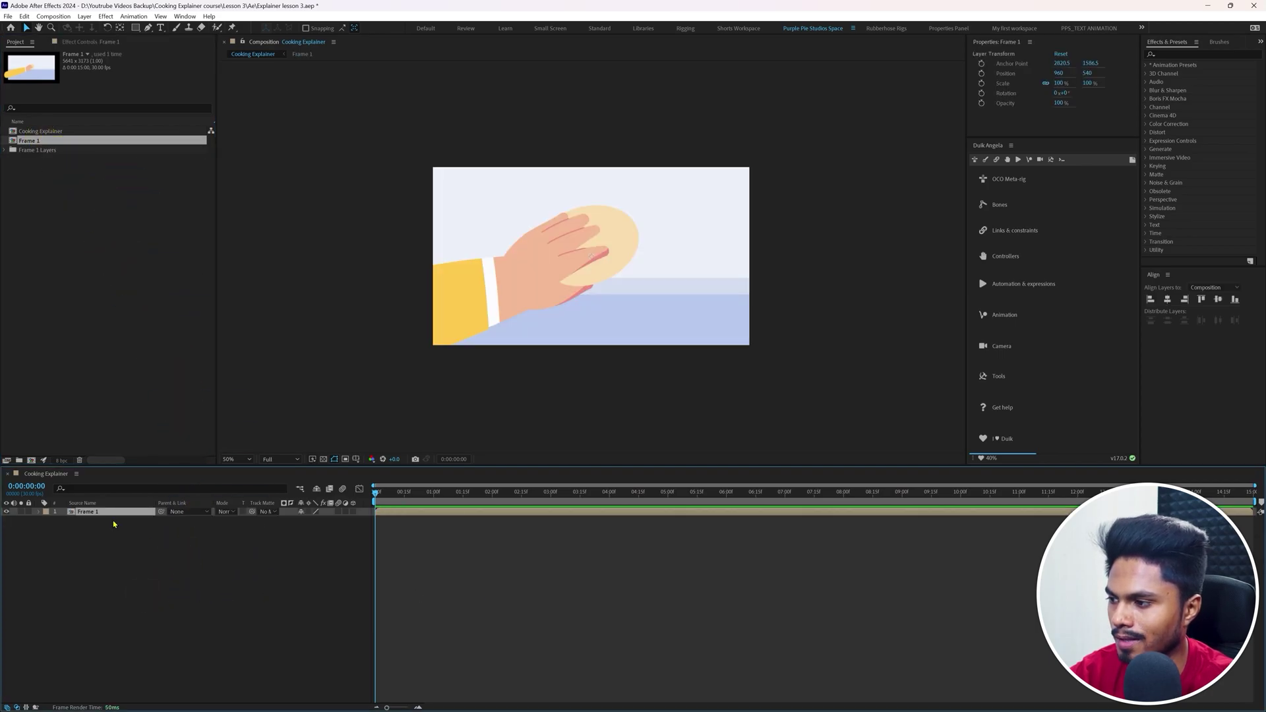
double_click(93, 513)
key(comma)
click(108, 571)
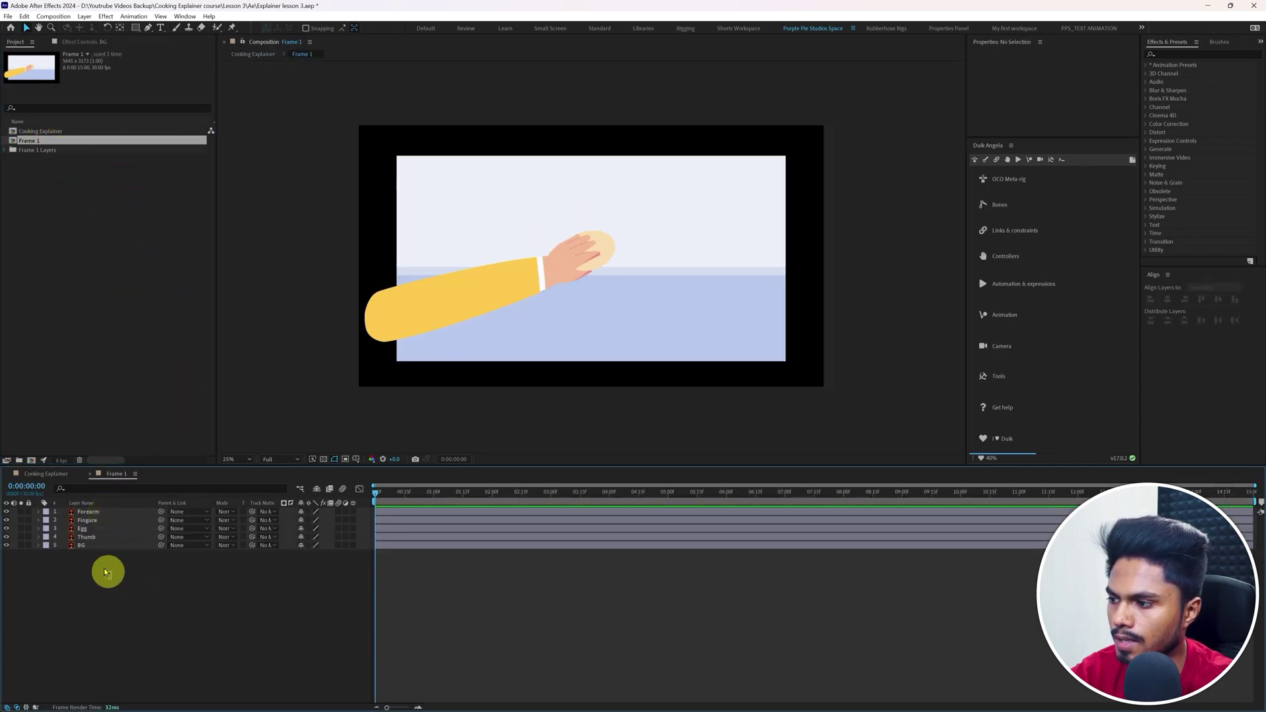
Lock the BG layer and replace the Forearm layer with a shape layer created from its vector artwork
click(89, 545)
click(28, 546)
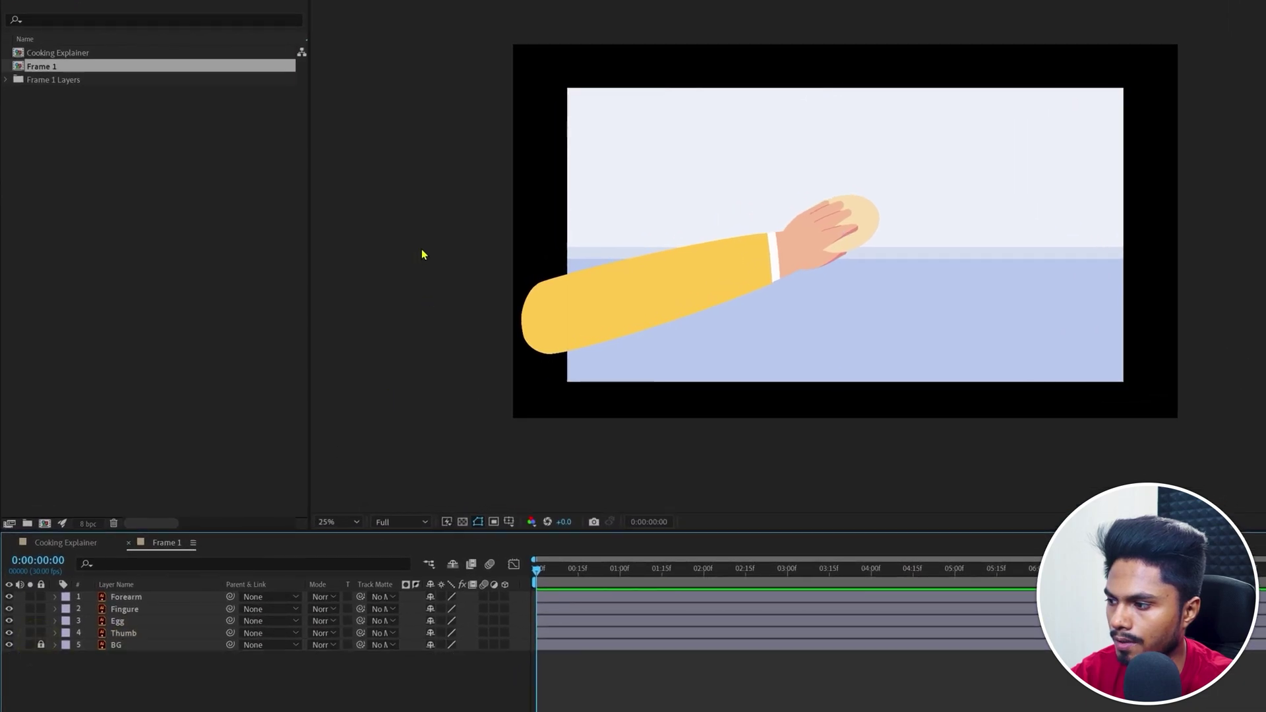
click(582, 327)
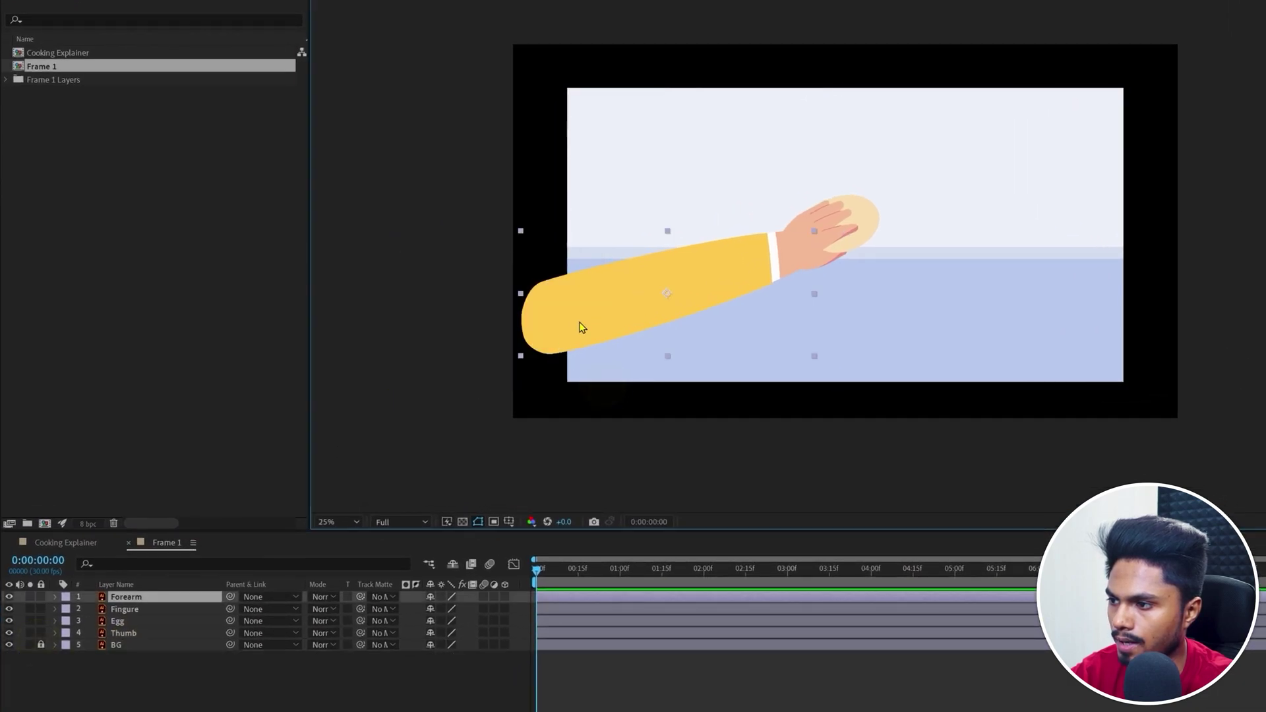
right_click(144, 596)
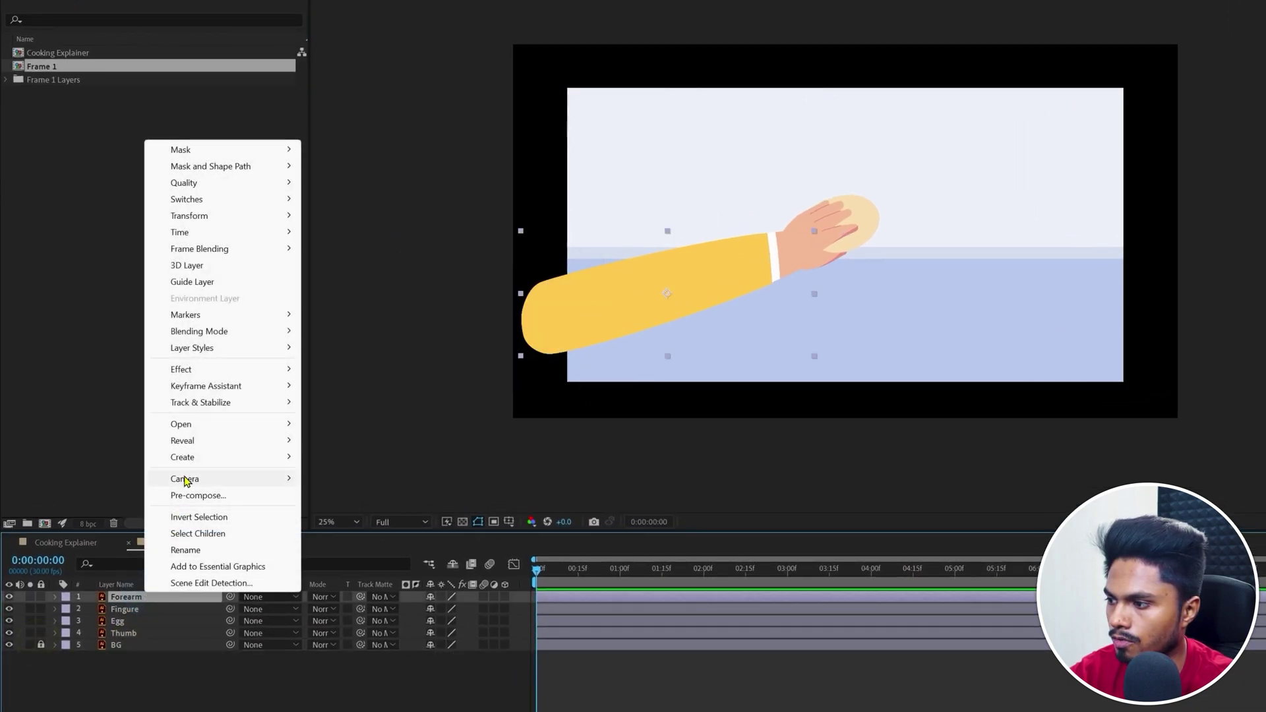
mouse_move(192, 460)
click(355, 506)
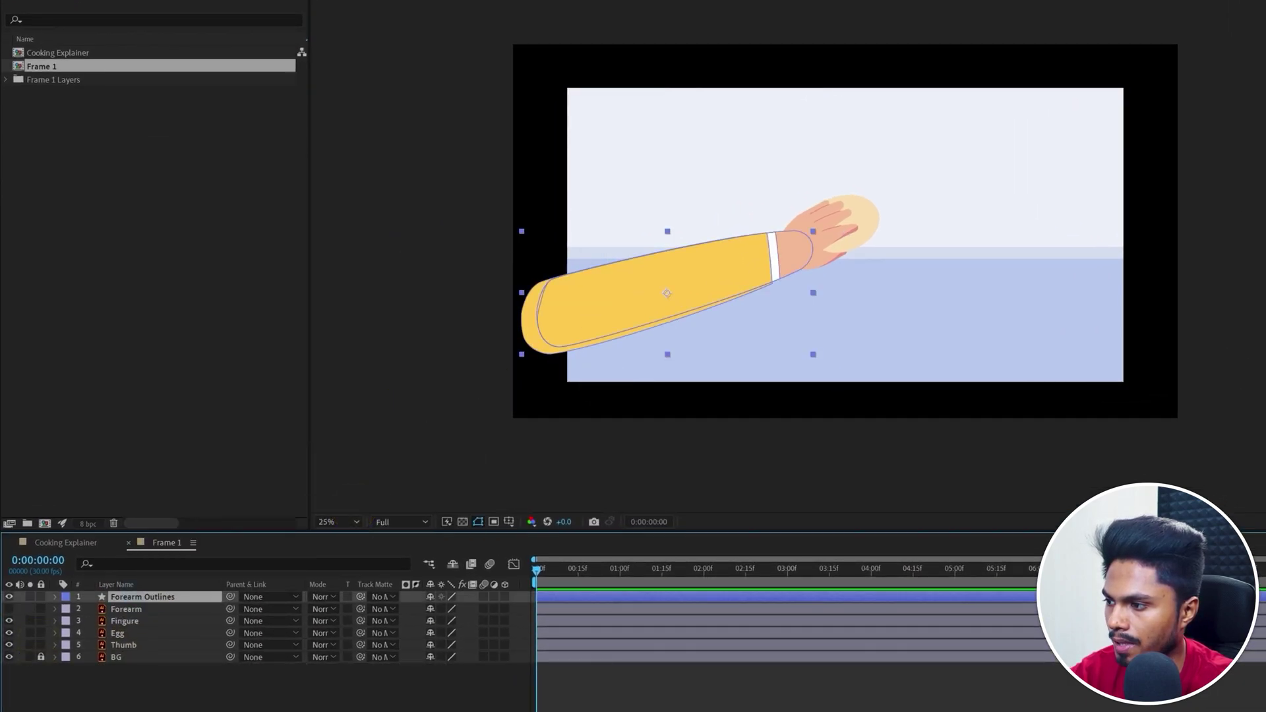
click(119, 610)
key(Delete)
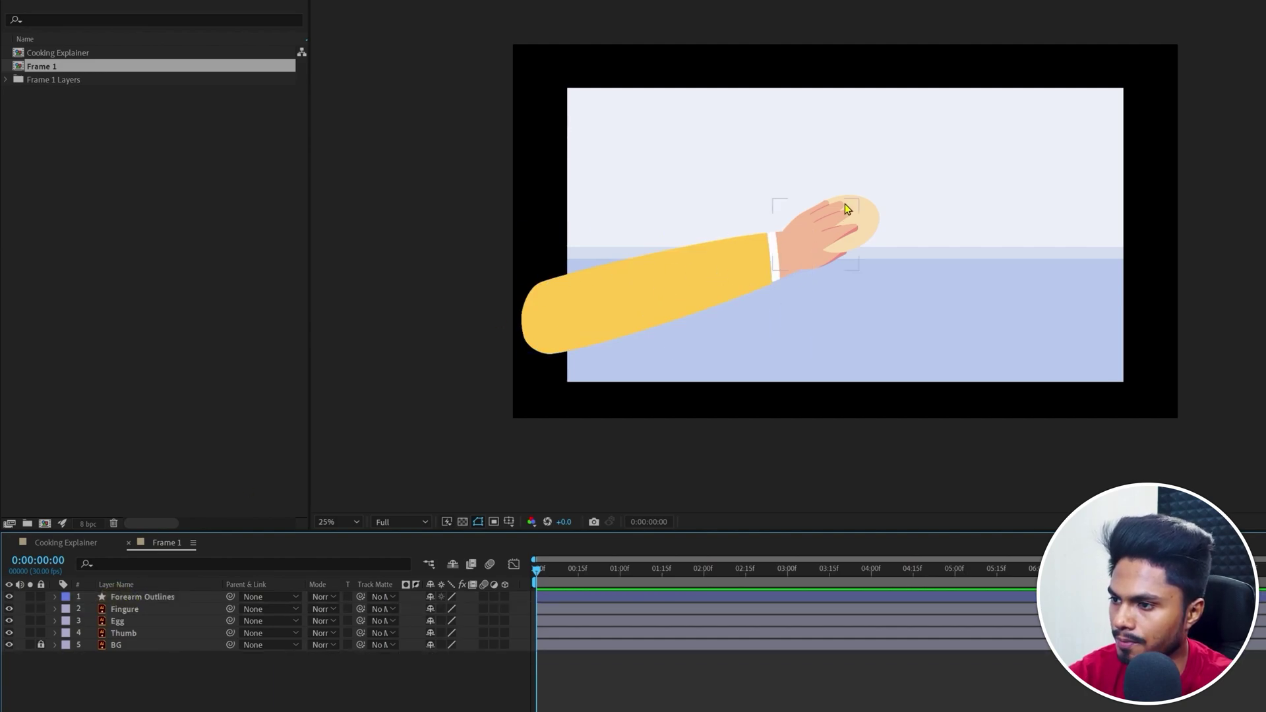
Parent the Thumb and Egg layers to the Fingure layer
click(126, 634)
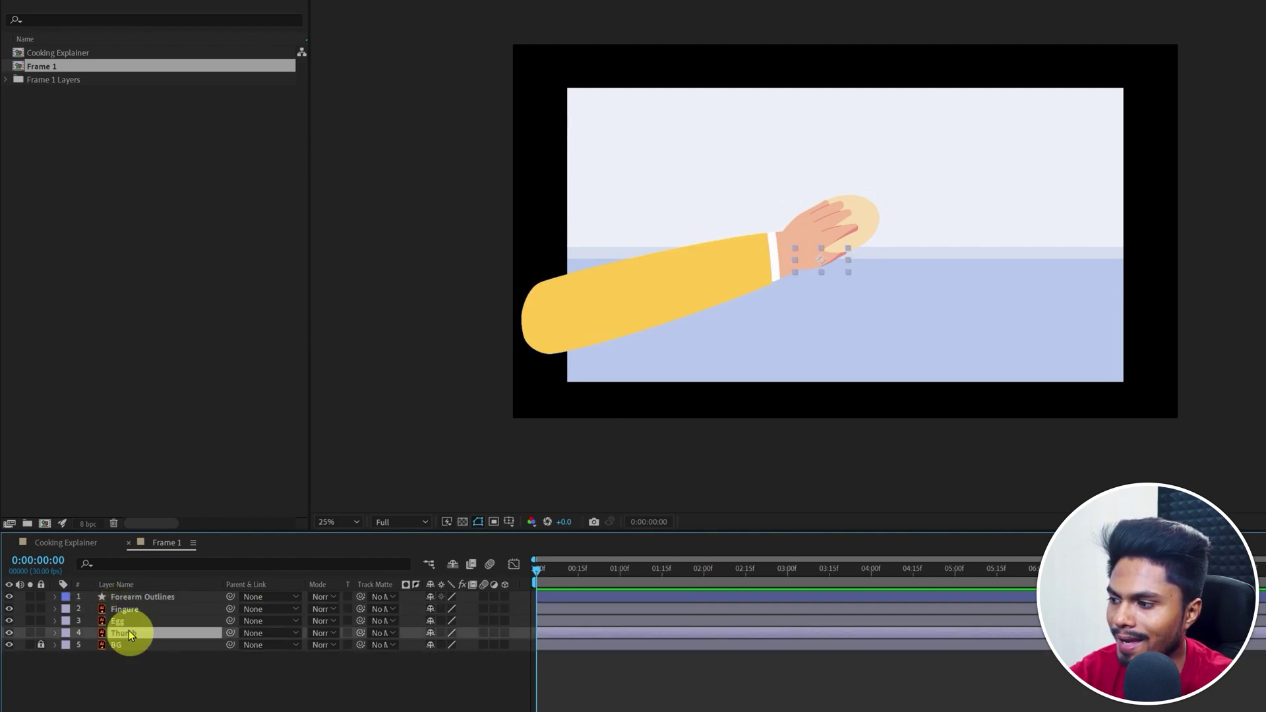
ctrl+click(122, 625)
drag(230, 620, 127, 609)
Move the Fingure layer's anchor point to the wrist and the Forearm Outlines anchor point to the elbow end of the sleeve
click(127, 609)
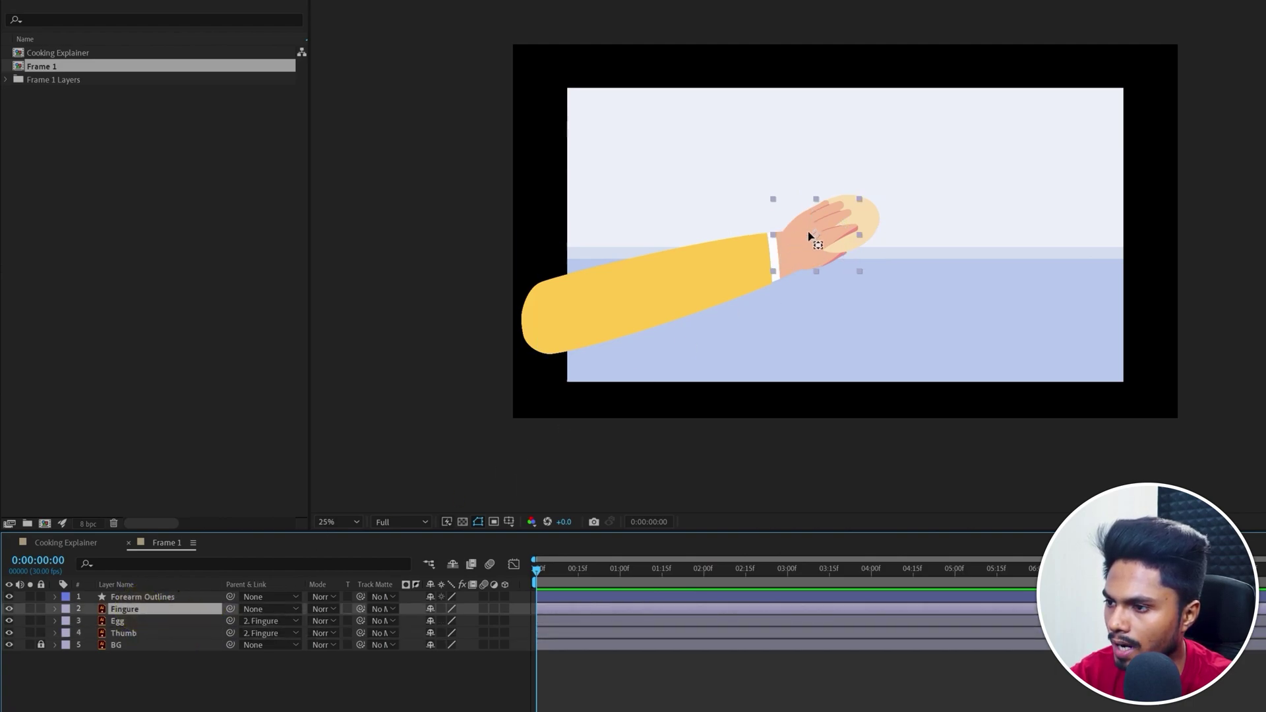
drag(810, 236, 786, 259)
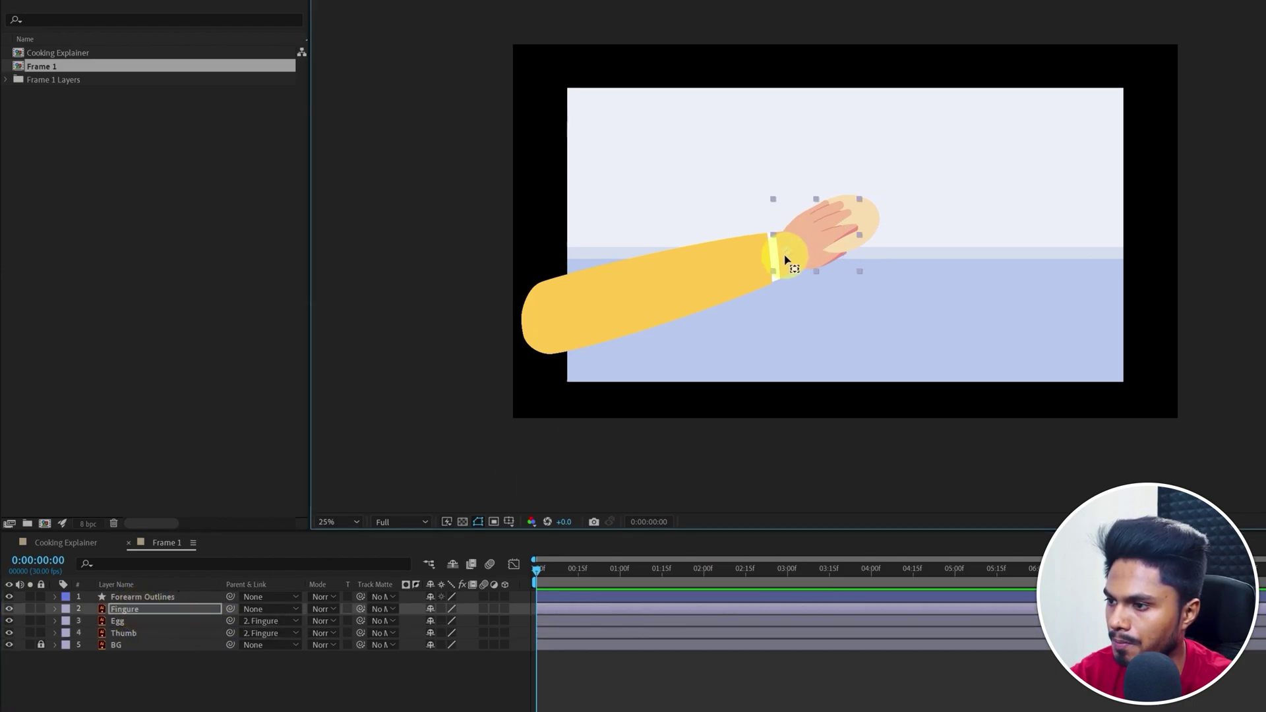
drag(433, 260, 535, 335)
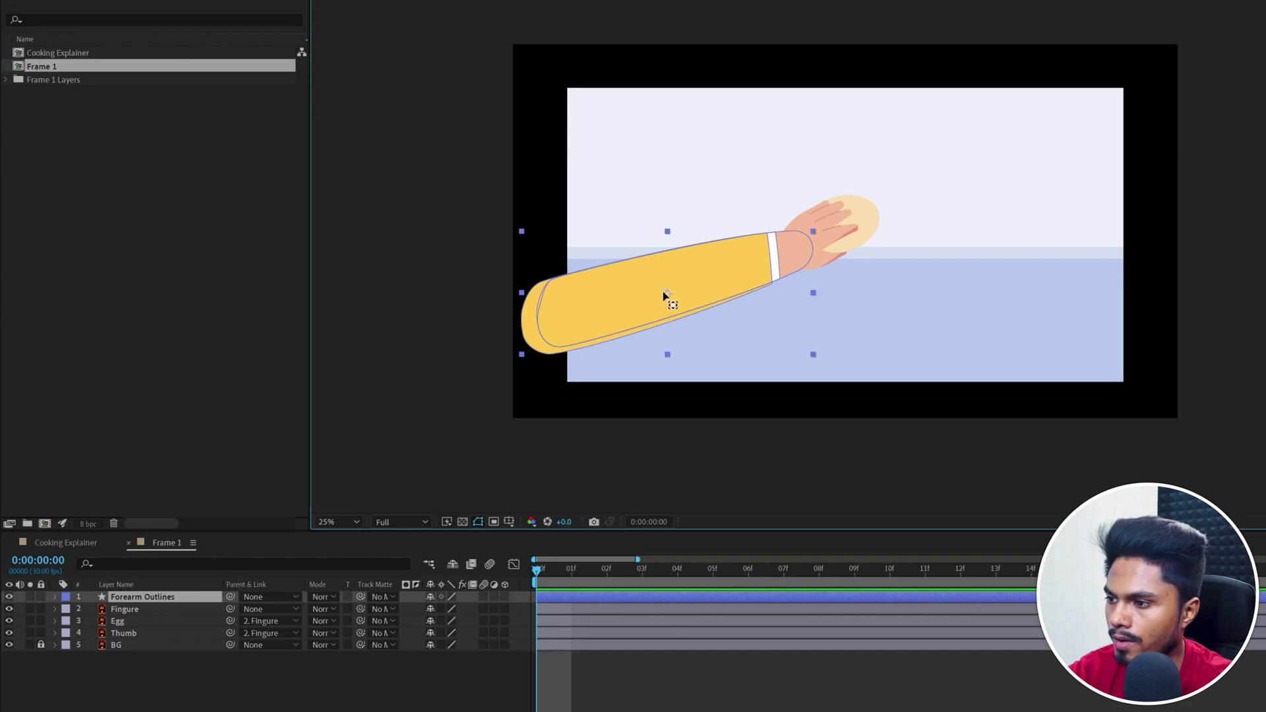
drag(666, 297, 548, 328)
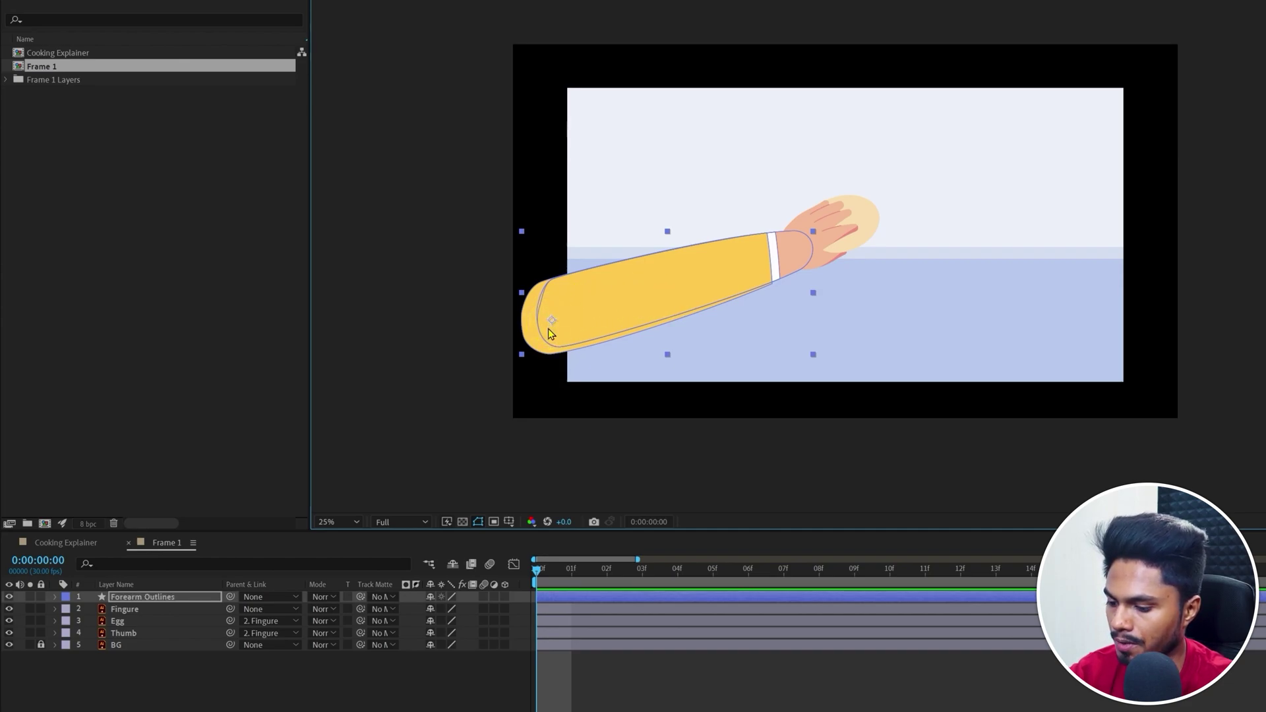
Keyframe the Forearm Outlines rotation at frame 2 and add a second keyframe with the same value eight frames on, at 0:00:00:10
scroll(548, 329, up, 1)
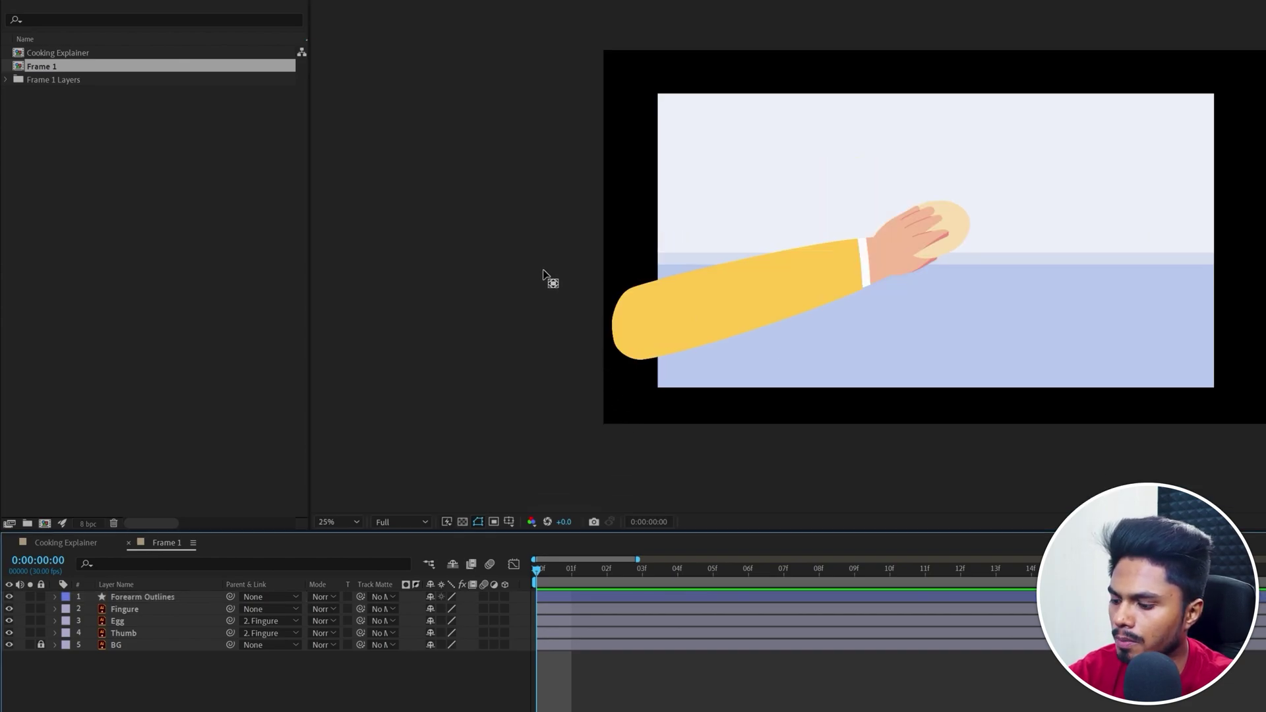
drag(543, 273, 728, 377)
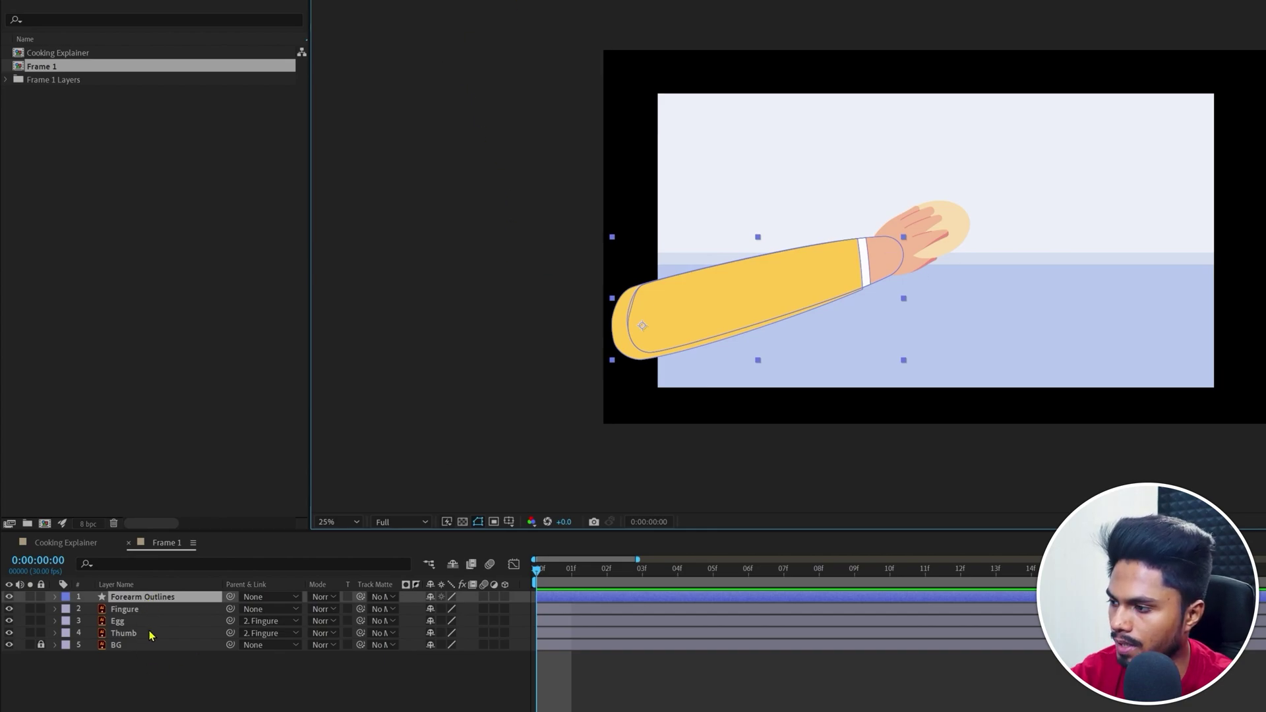
key(r)
click(611, 576)
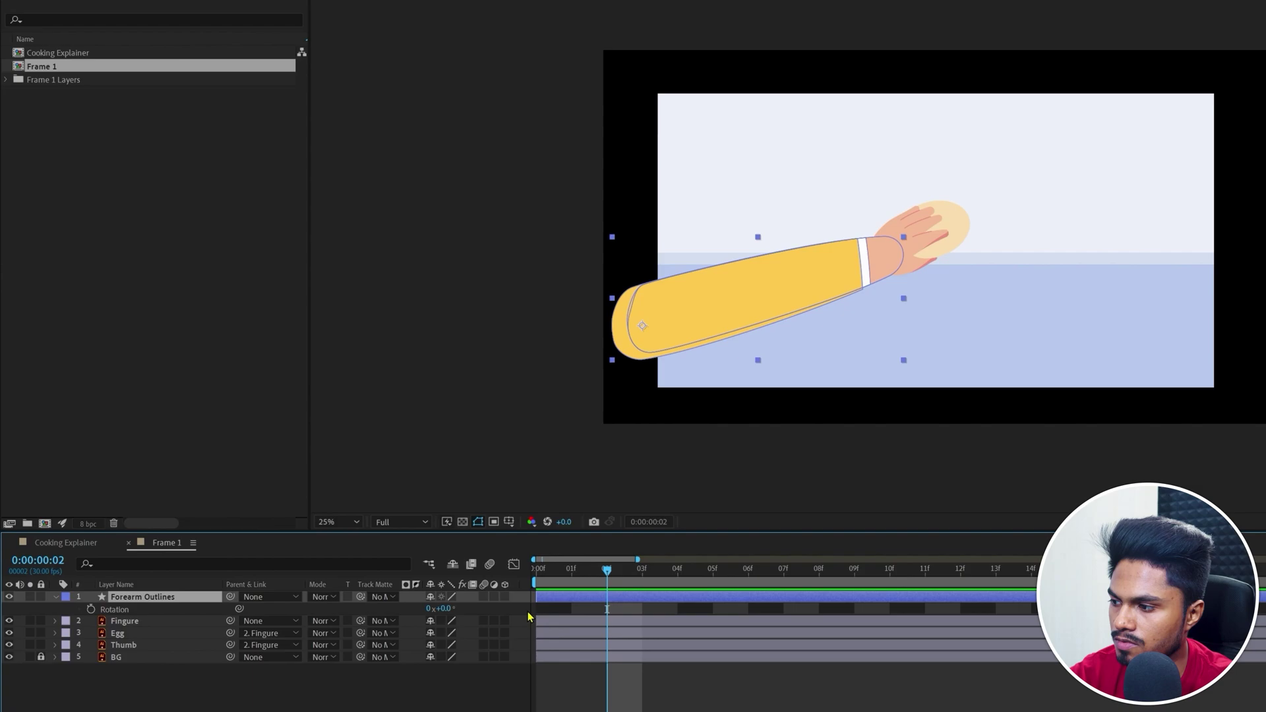
click(91, 609)
click(50, 562)
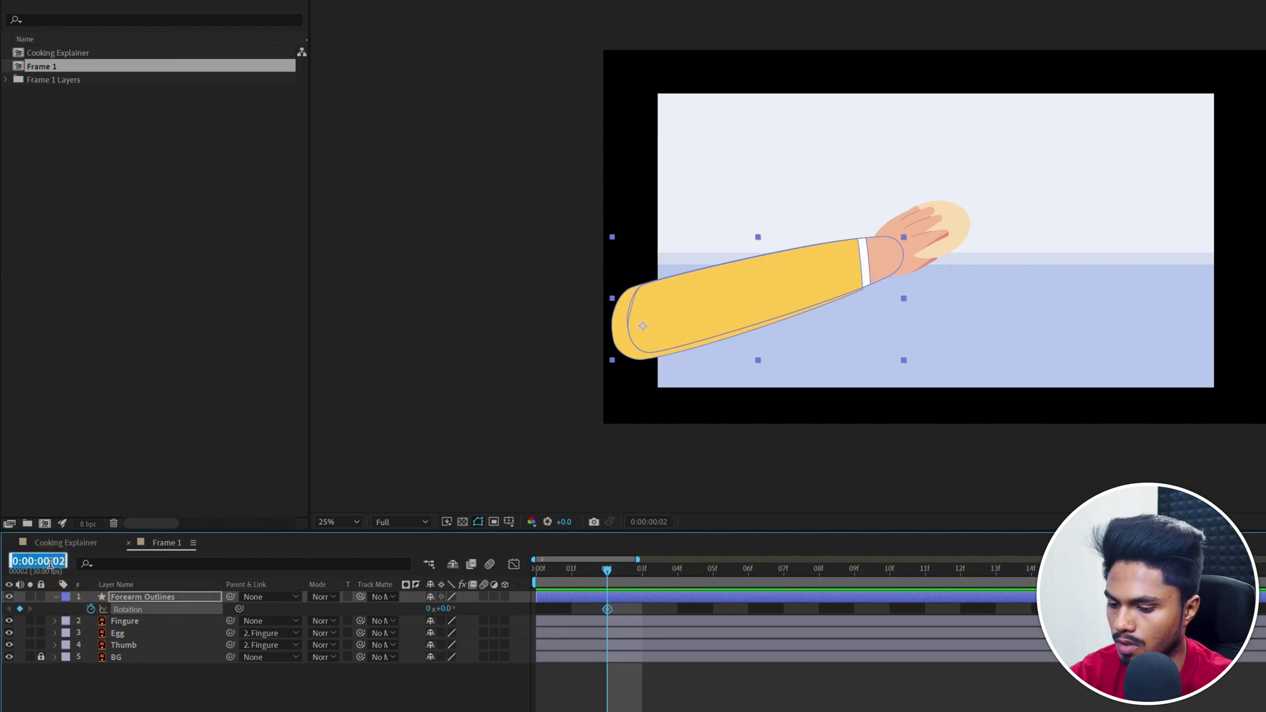
text(+)
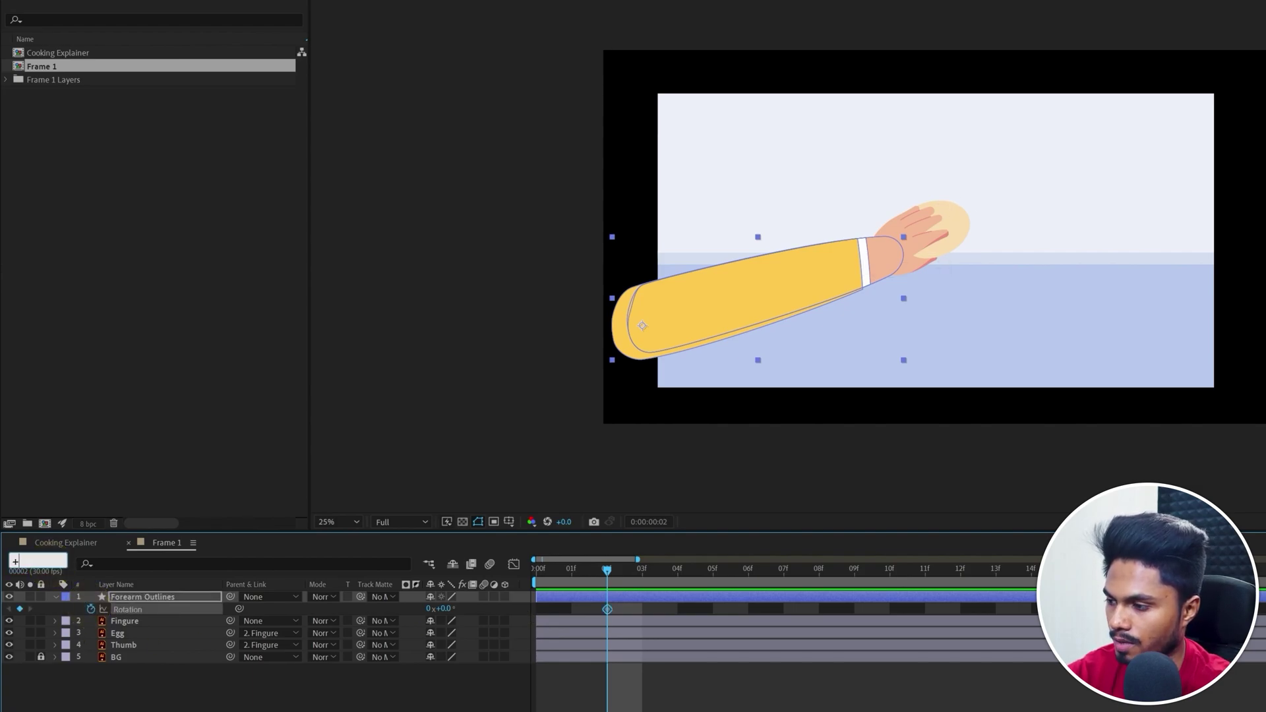
text(8)
key(Return)
click(20, 608)
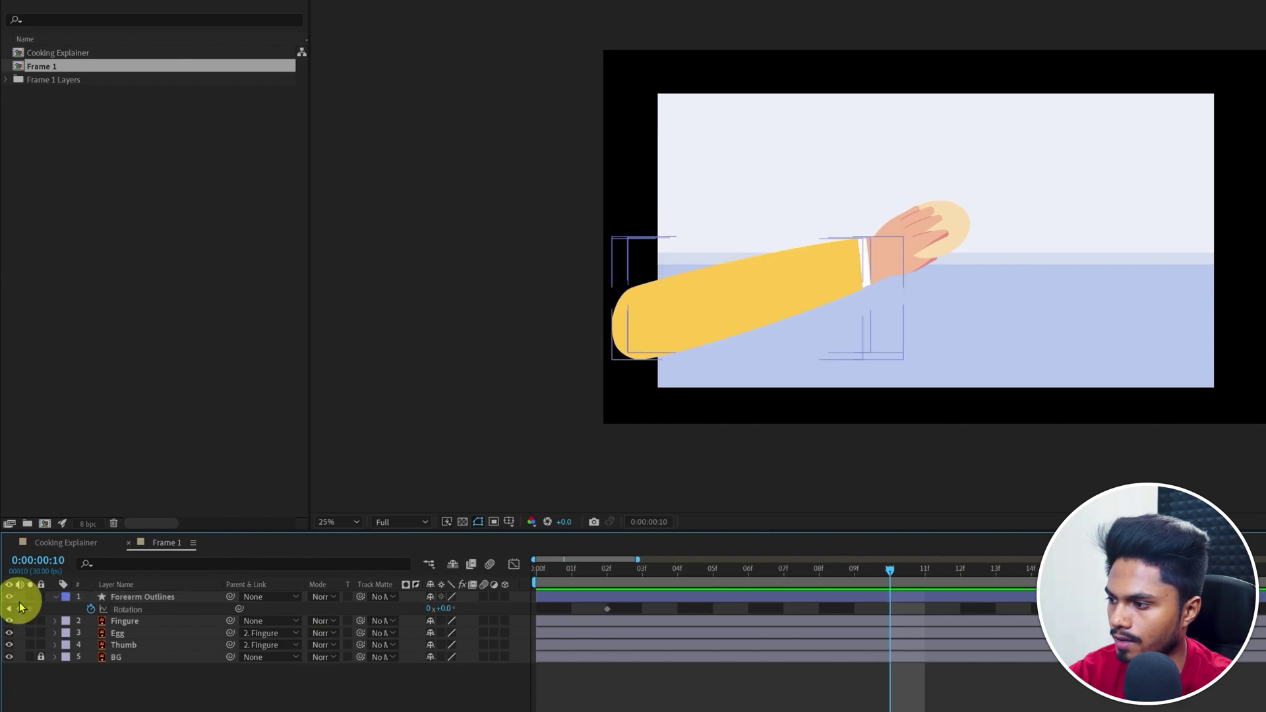
key(j)
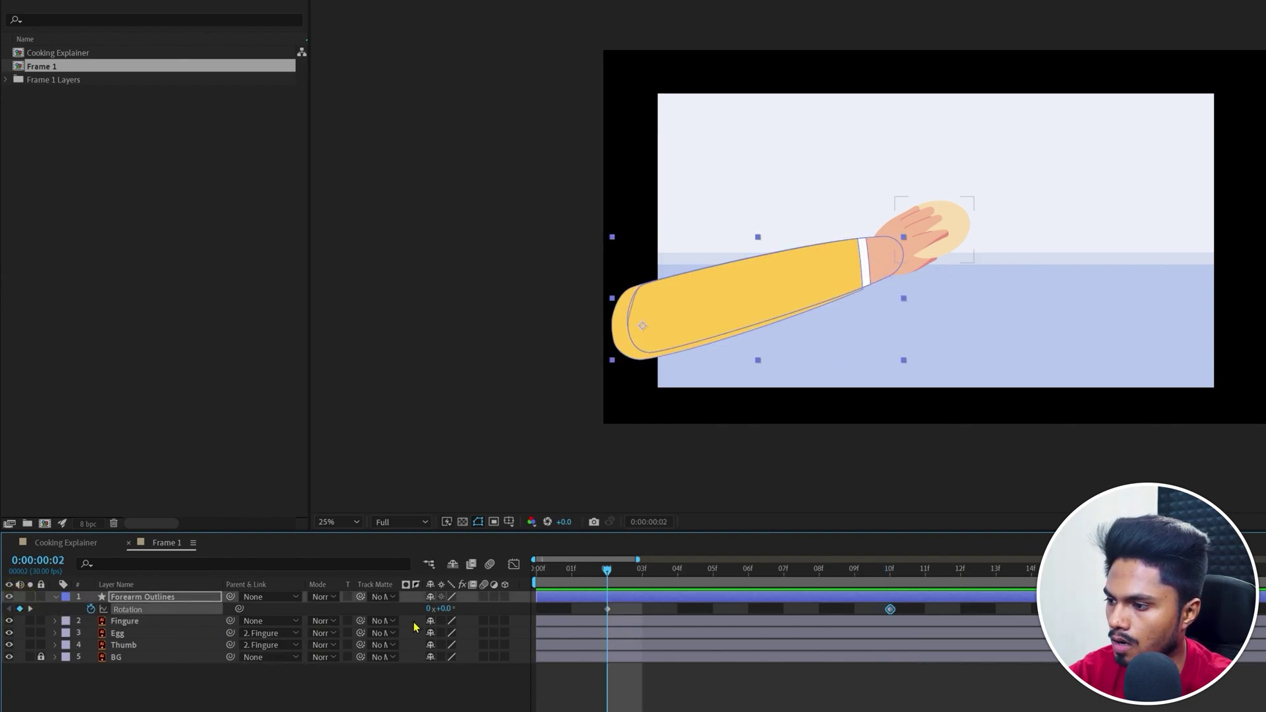
drag(440, 610, 393, 608)
key(ctrl+z)
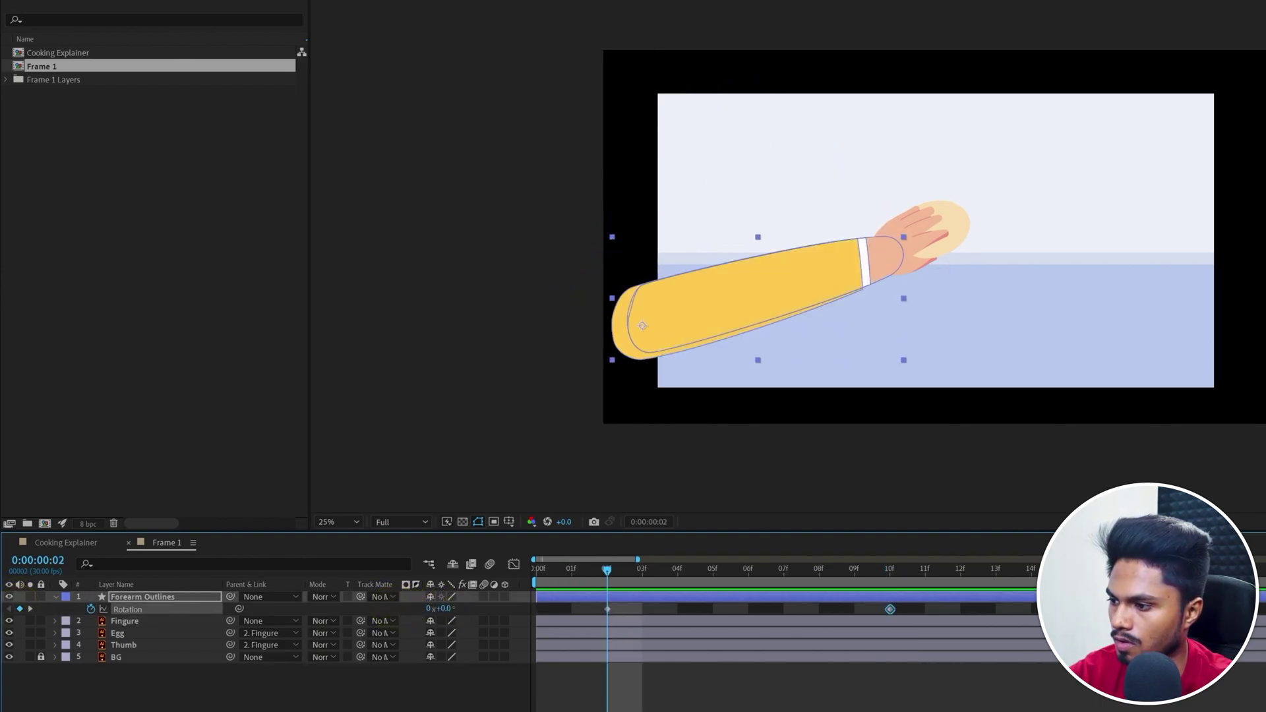
Parent the Fingure layer to Forearm Outlines and set the Forearm Outlines rotation to -69° at frame 2
click(131, 623)
drag(143, 608, 143, 605)
drag(441, 608, 394, 608)
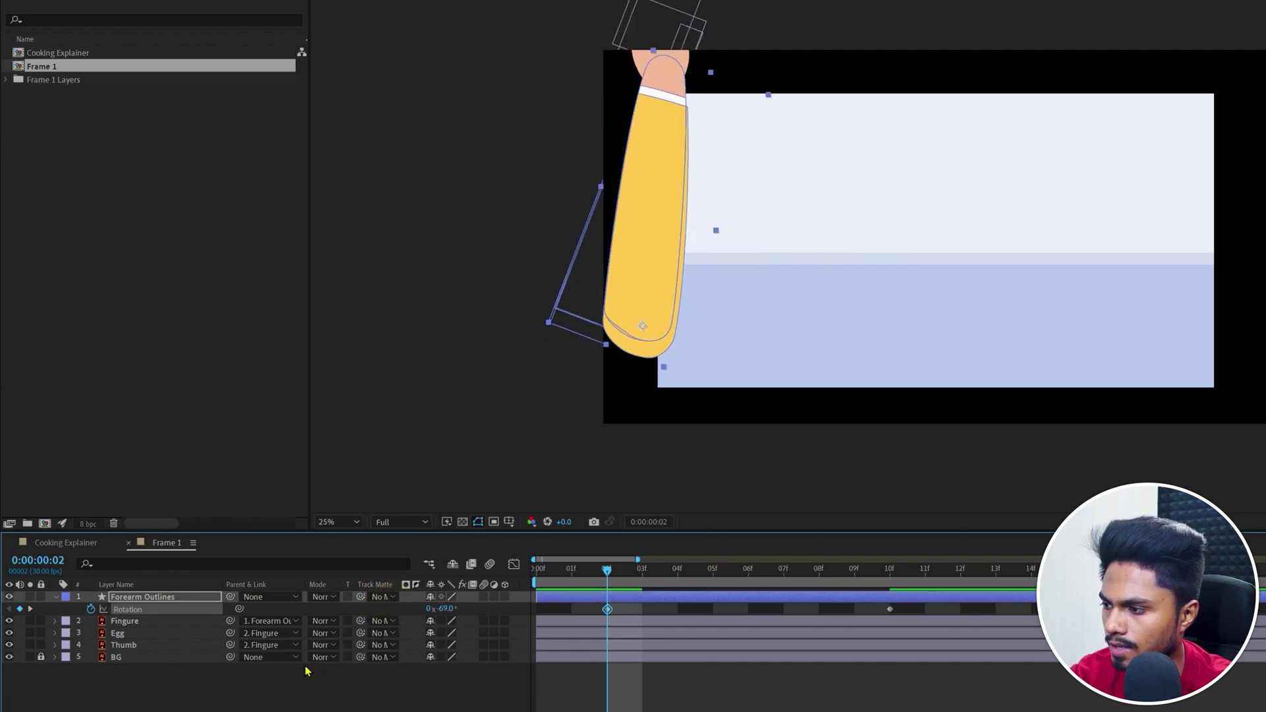
Keyframe the Forearm Outlines position at frame 2 and add a second position keyframe at 0:00:00:10, aligned with the rotation keyframe
key(p)
click(91, 608)
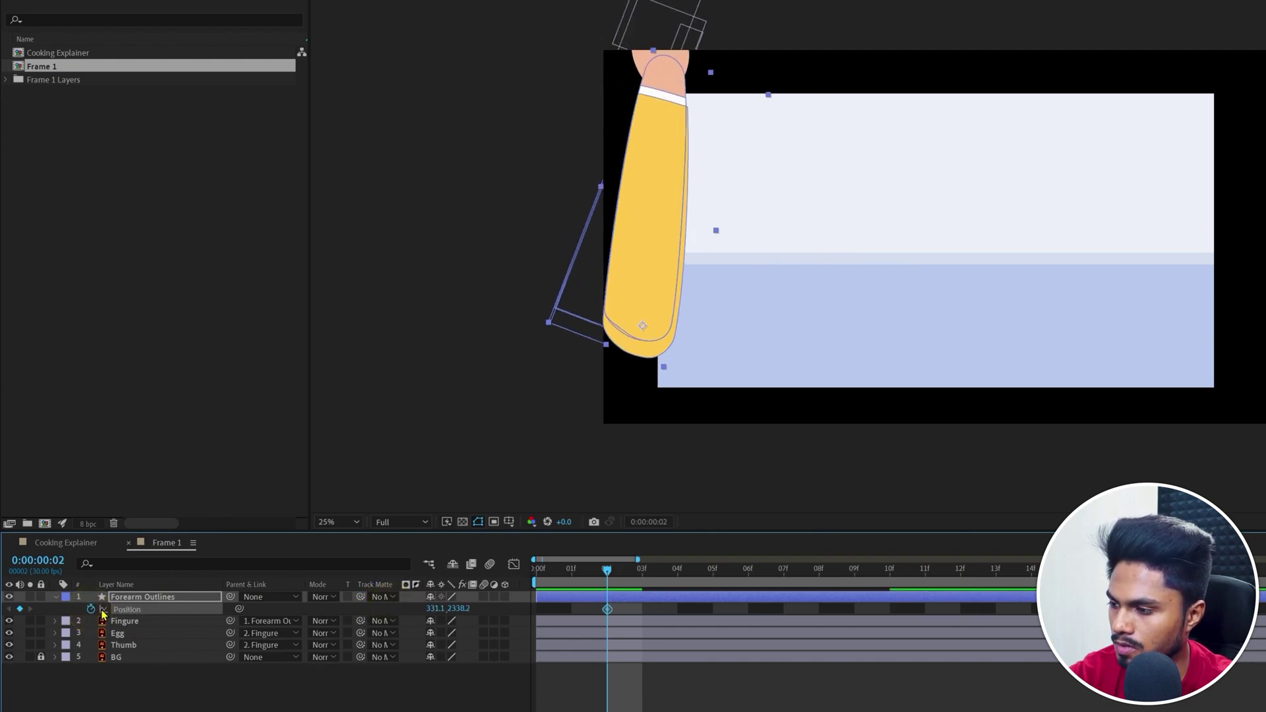
key(u)
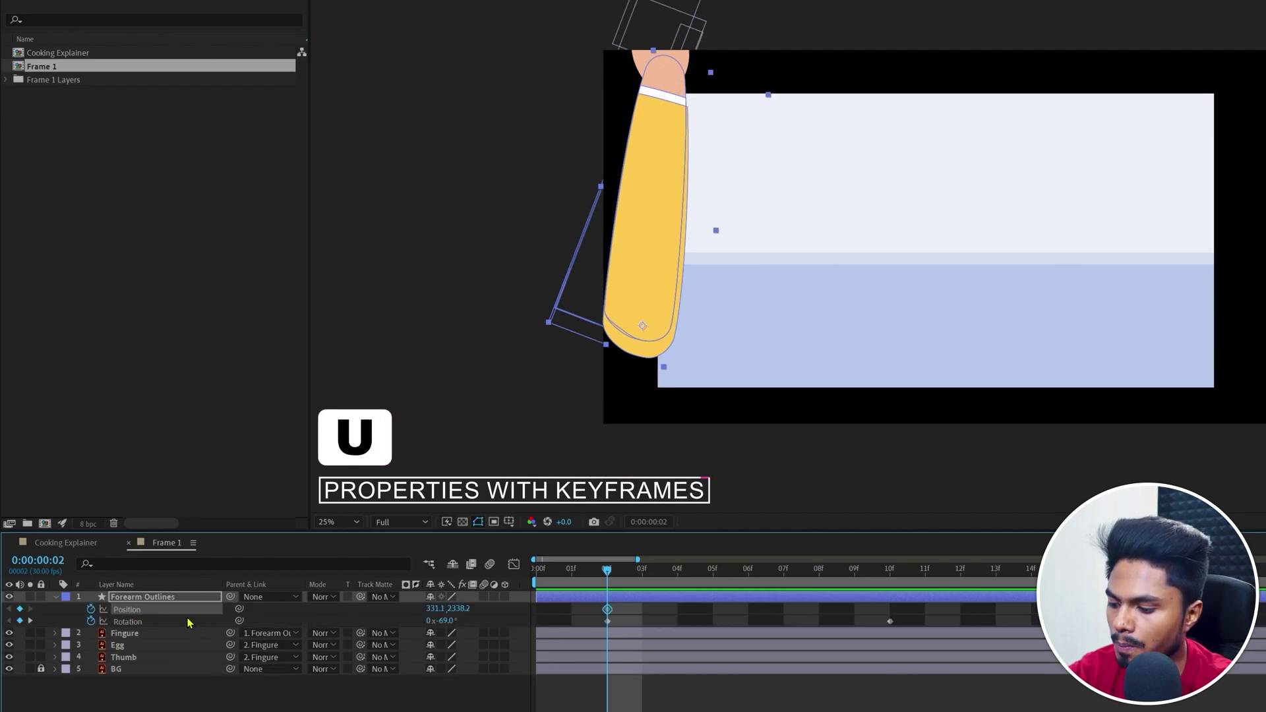
key(u)
key(u)
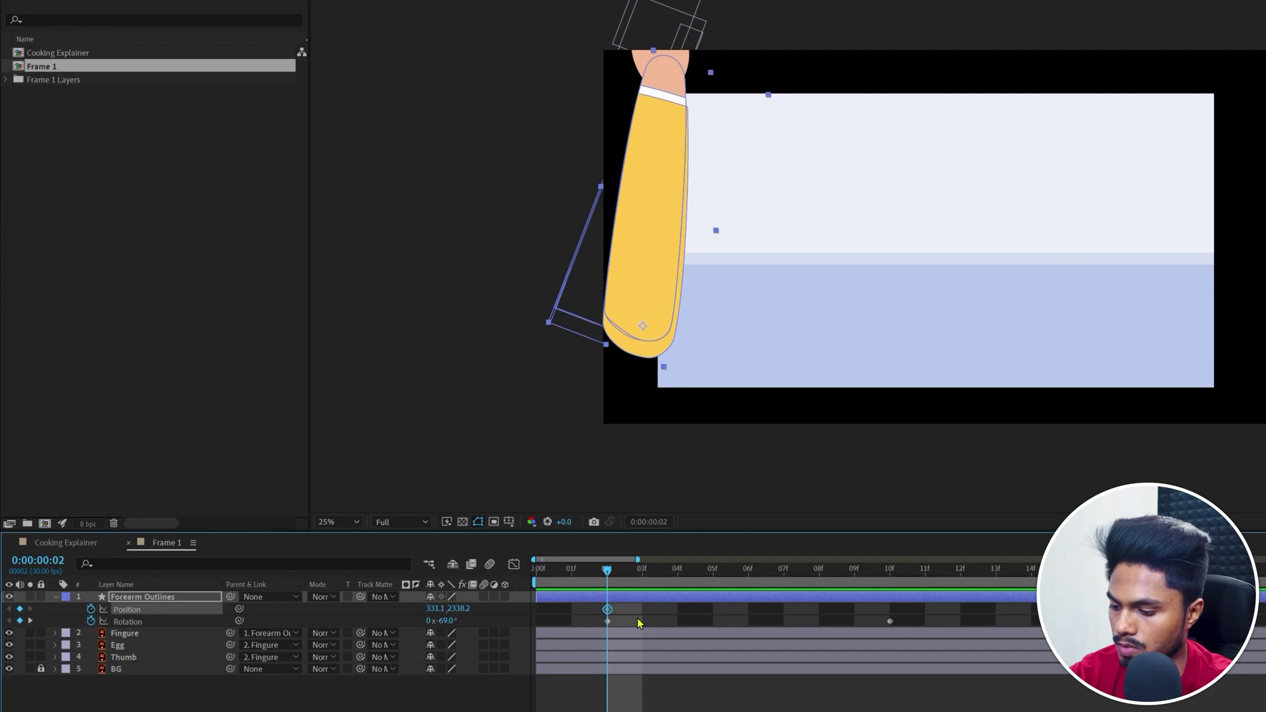
key(k)
click(20, 608)
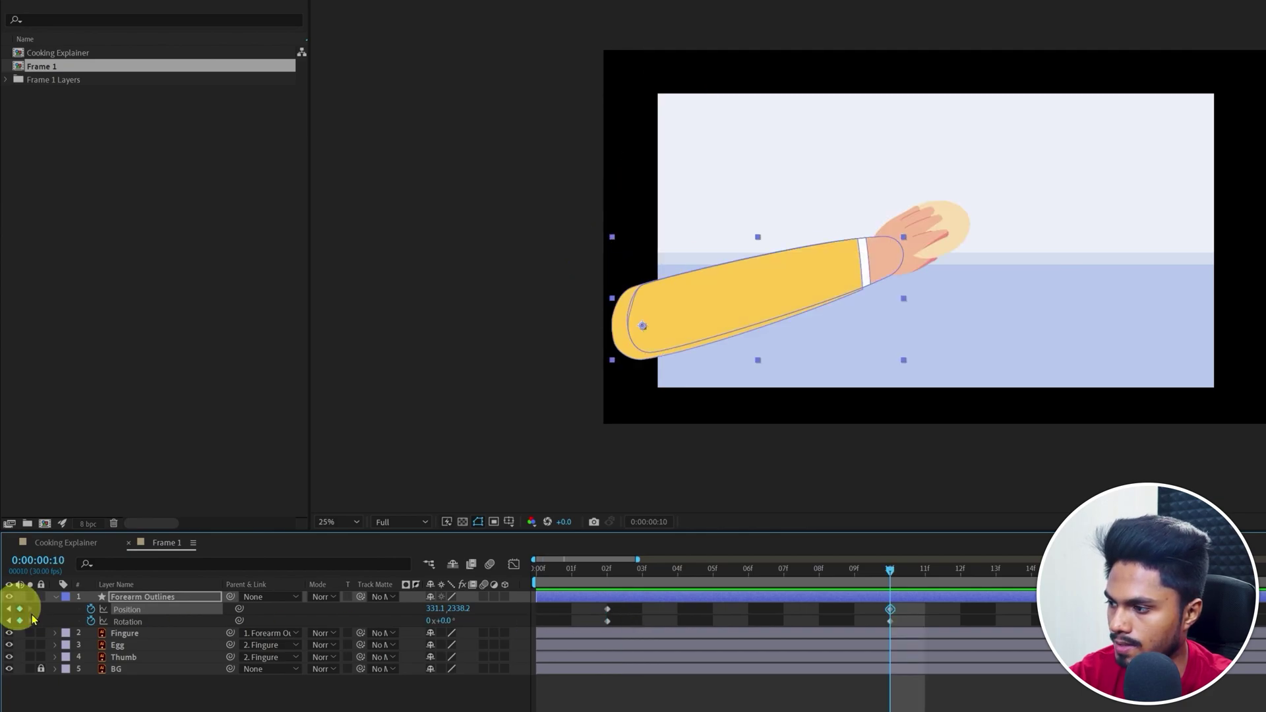
At frame 2, shift Forearm Outlines left to position 91.1, 2338.2 and set its rotation to -74°
key(j)
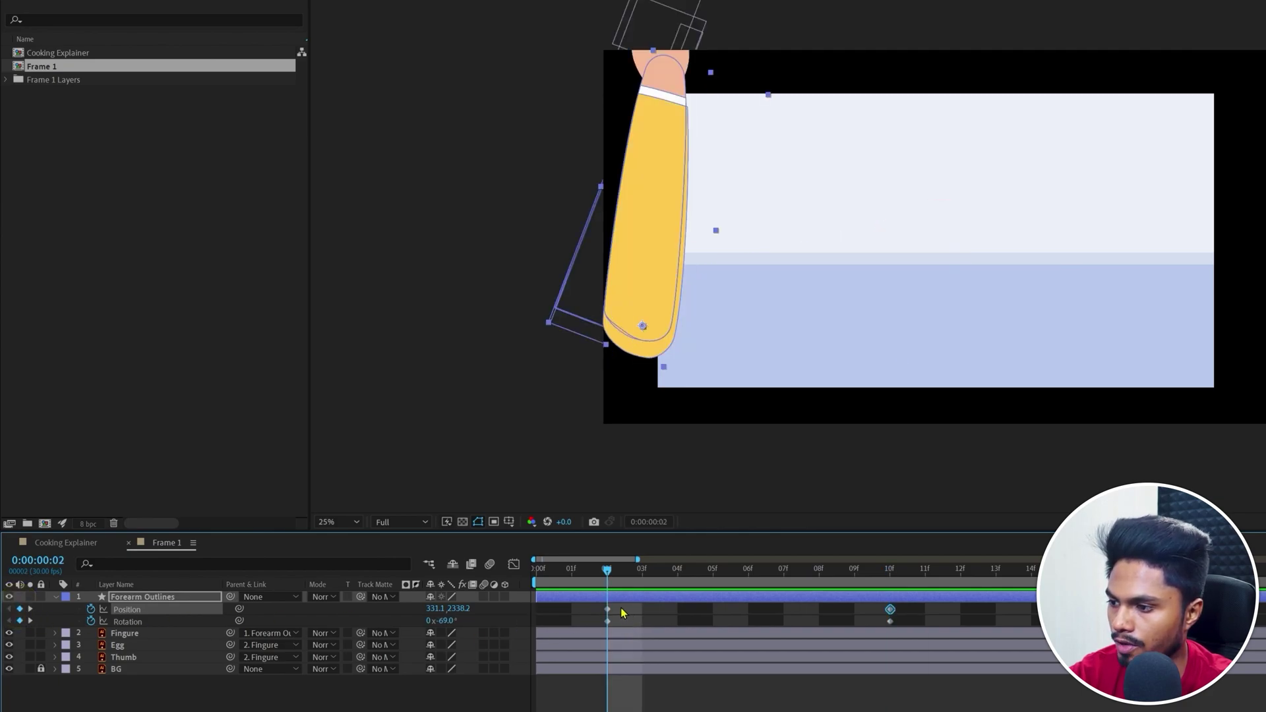
click(147, 599)
key(shift+Left)
key(shift+Left)
key(shift+Left)
key(shift+Left)
key(shift+Left)
key(shift+Left)
key(shift+Left)
key(shift+Left)
key(shift+Left)
key(shift+Left)
key(shift+Left)
key(shift+Left)
key(shift+Left)
key(shift+Left)
key(shift+Left)
key(shift+Left)
key(shift+Left)
key(shift+Left)
key(shift+Left)
key(shift+Left)
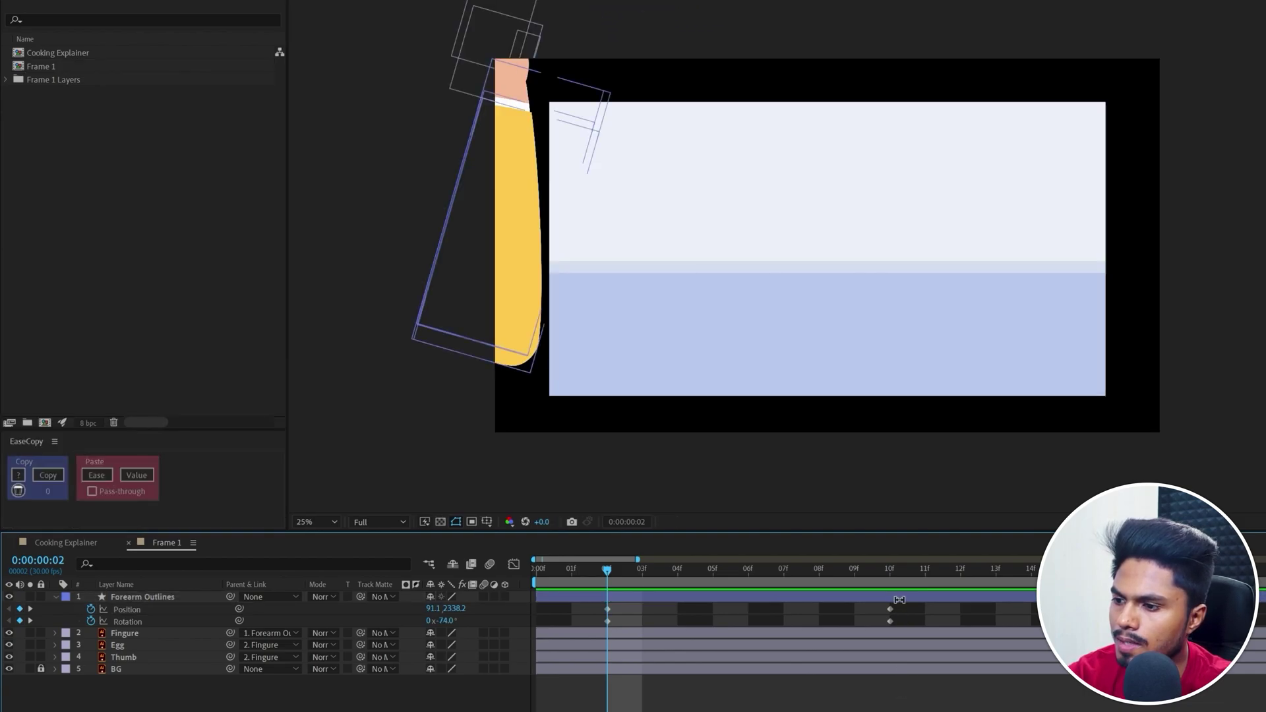
Apply Easy Ease to all Forearm Outlines position and rotation keyframes and reshape their speed curves with a shorter ease handle at frame 10
drag(905, 611, 600, 640)
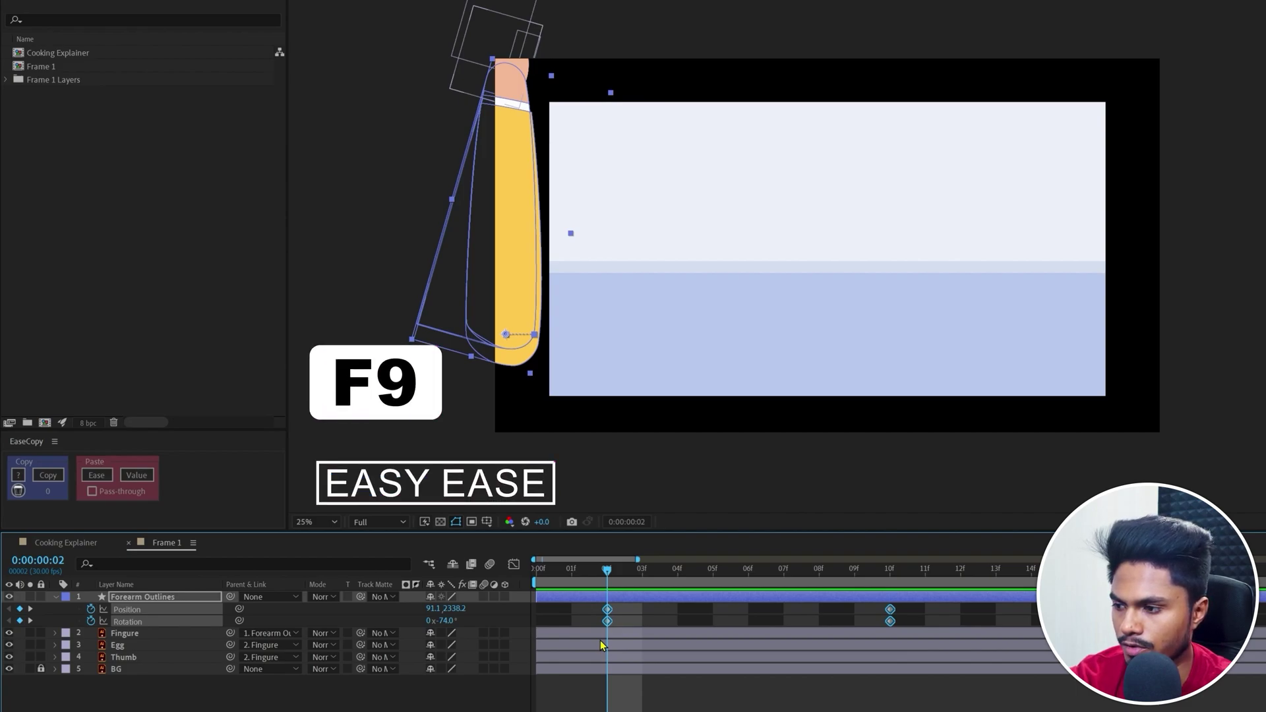
key(F9)
key(shift+F3)
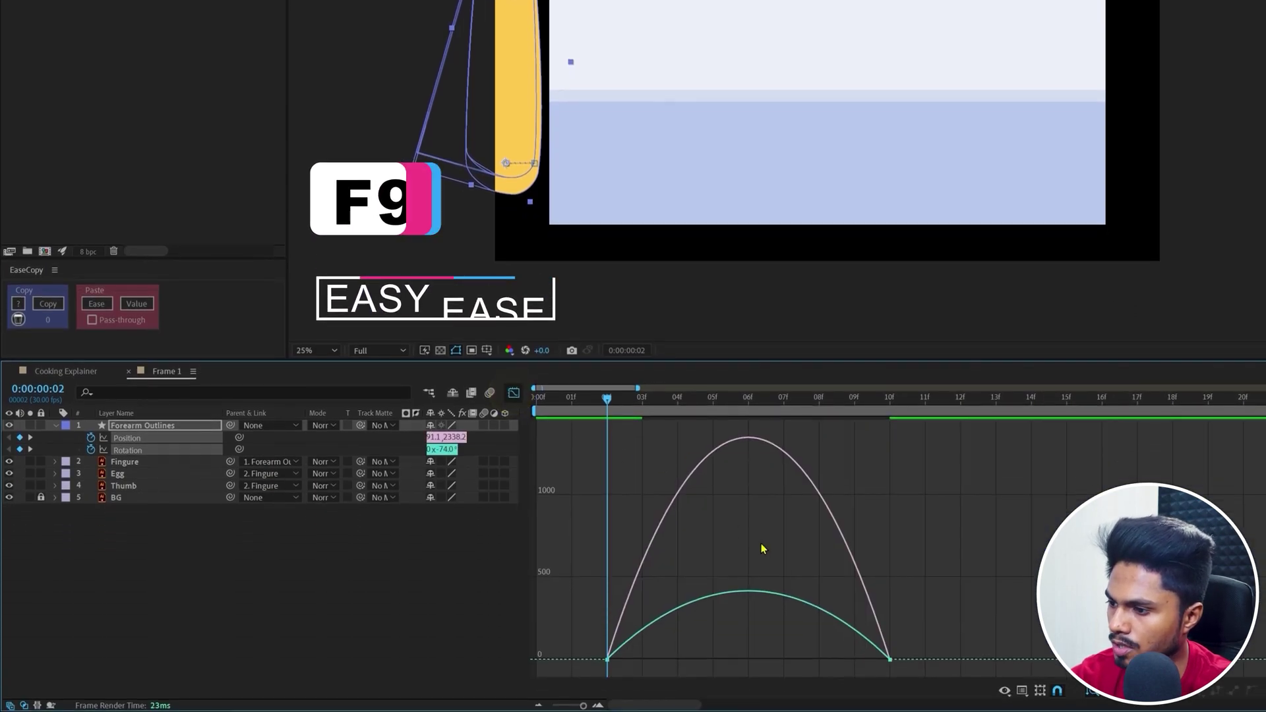
drag(973, 610, 873, 659)
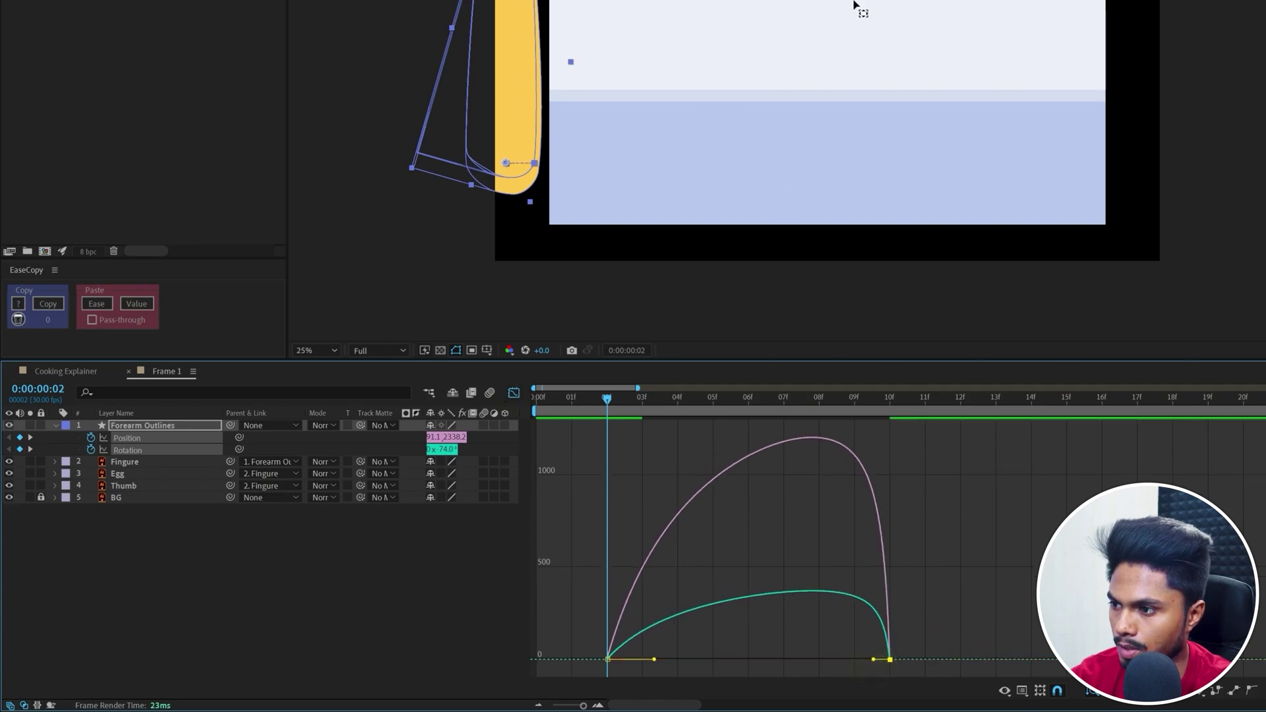
drag(653, 643, 579, 676)
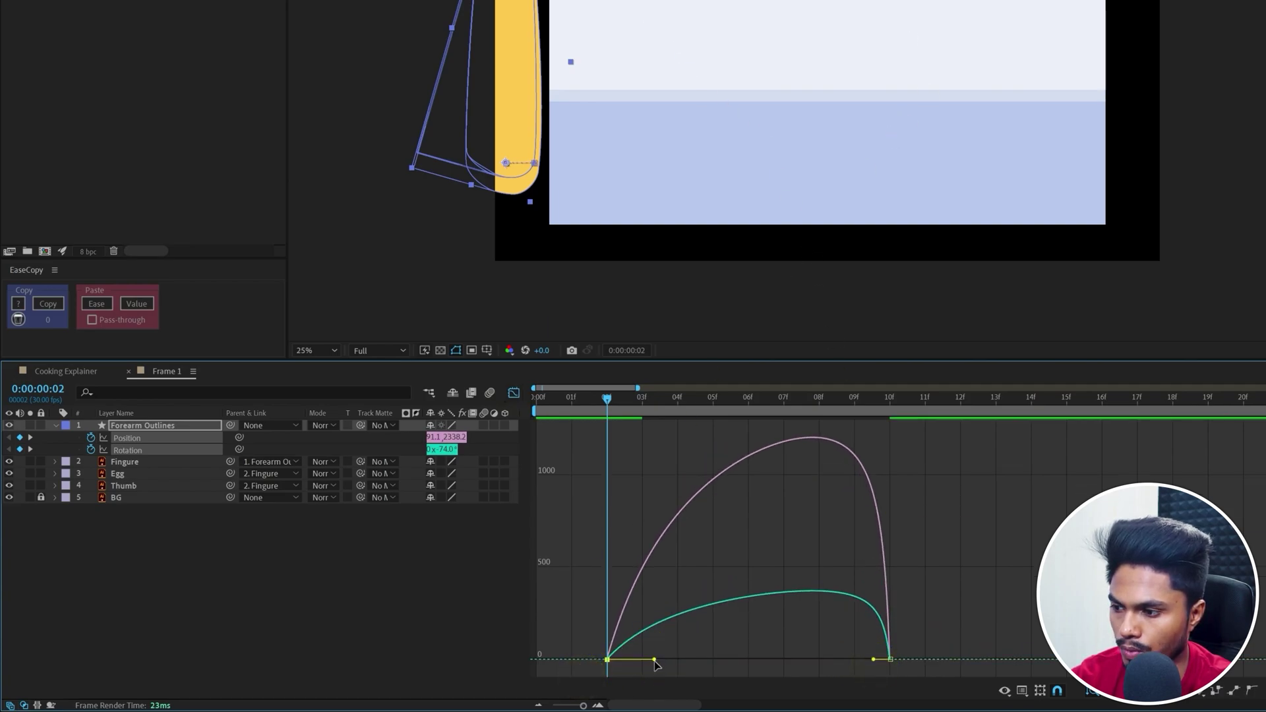
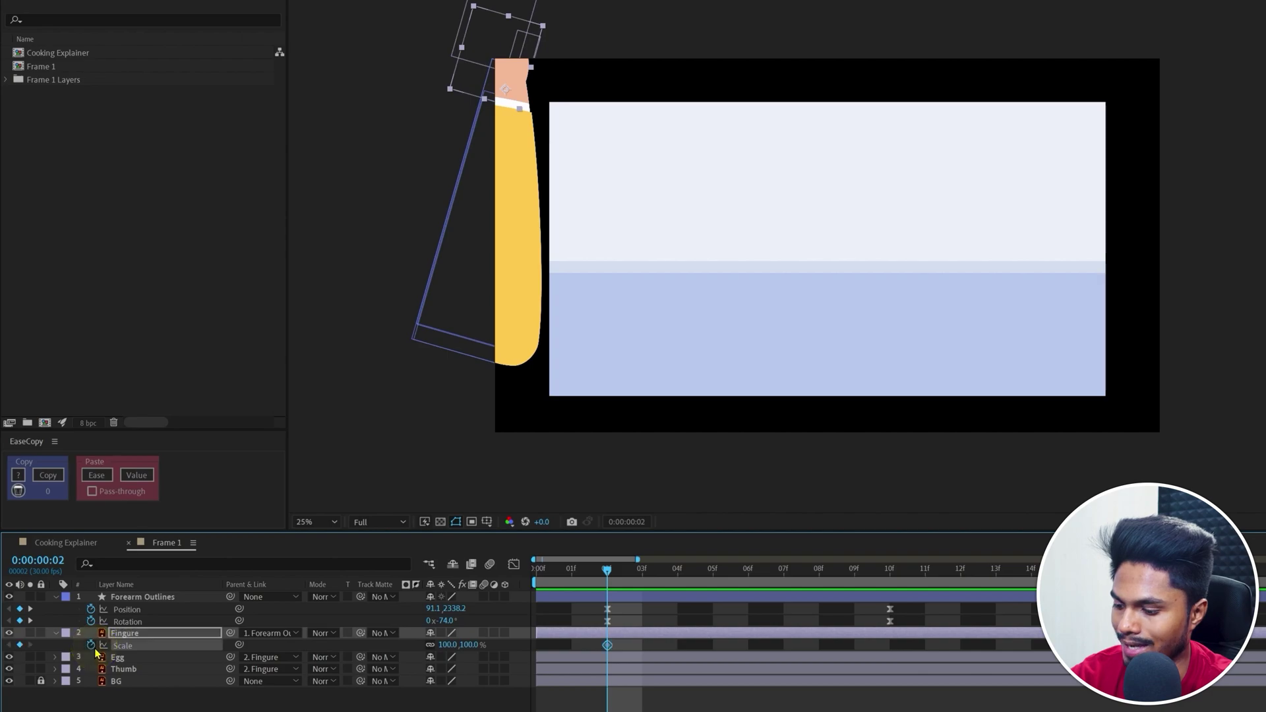
Keyframe Fingure's scale at frame 10, and at frame 2 set its scale to 150% and Forearm Outlines' rotation to -31°
key(k)
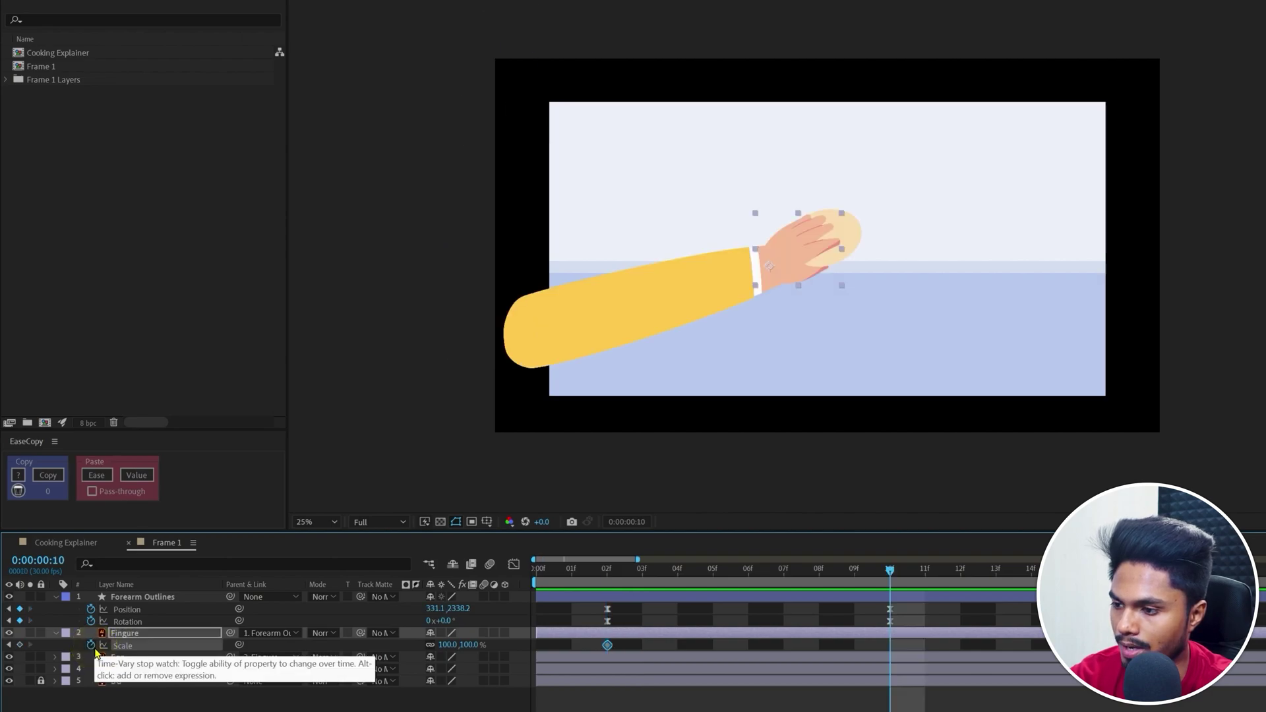
click(20, 646)
key(j)
drag(444, 646, 475, 620)
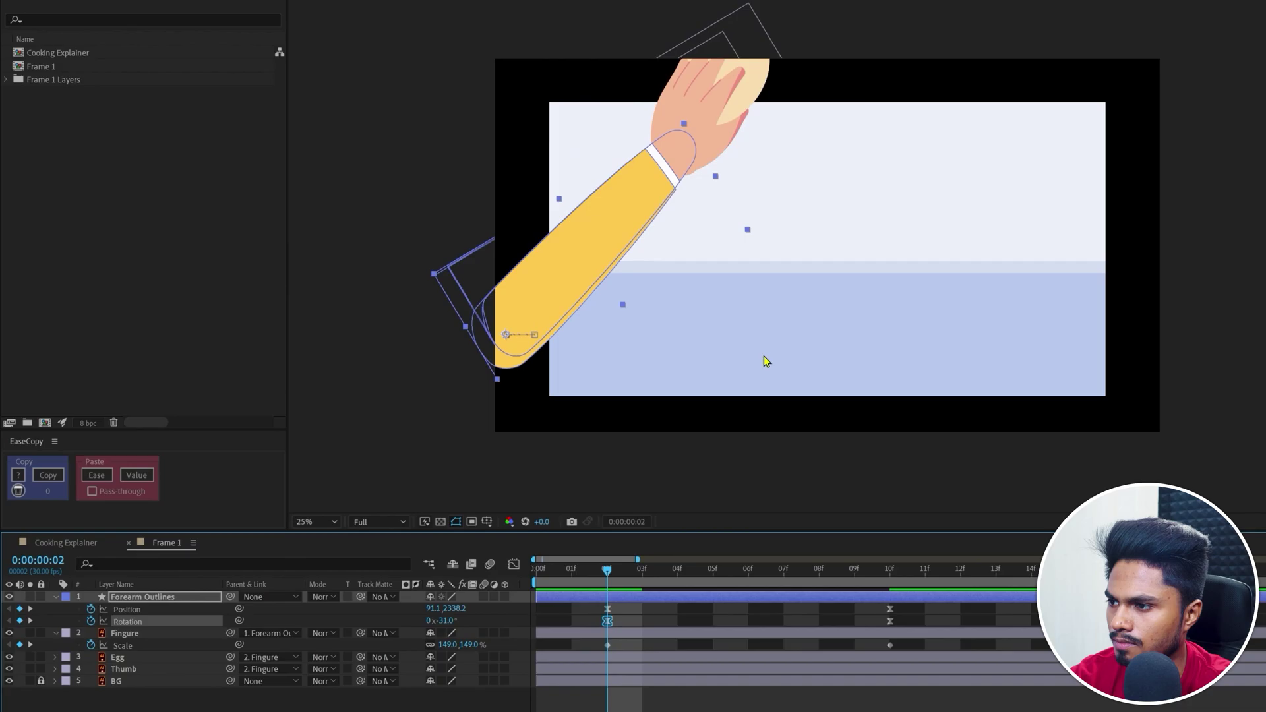
click(448, 644)
text(150)
key(Return)
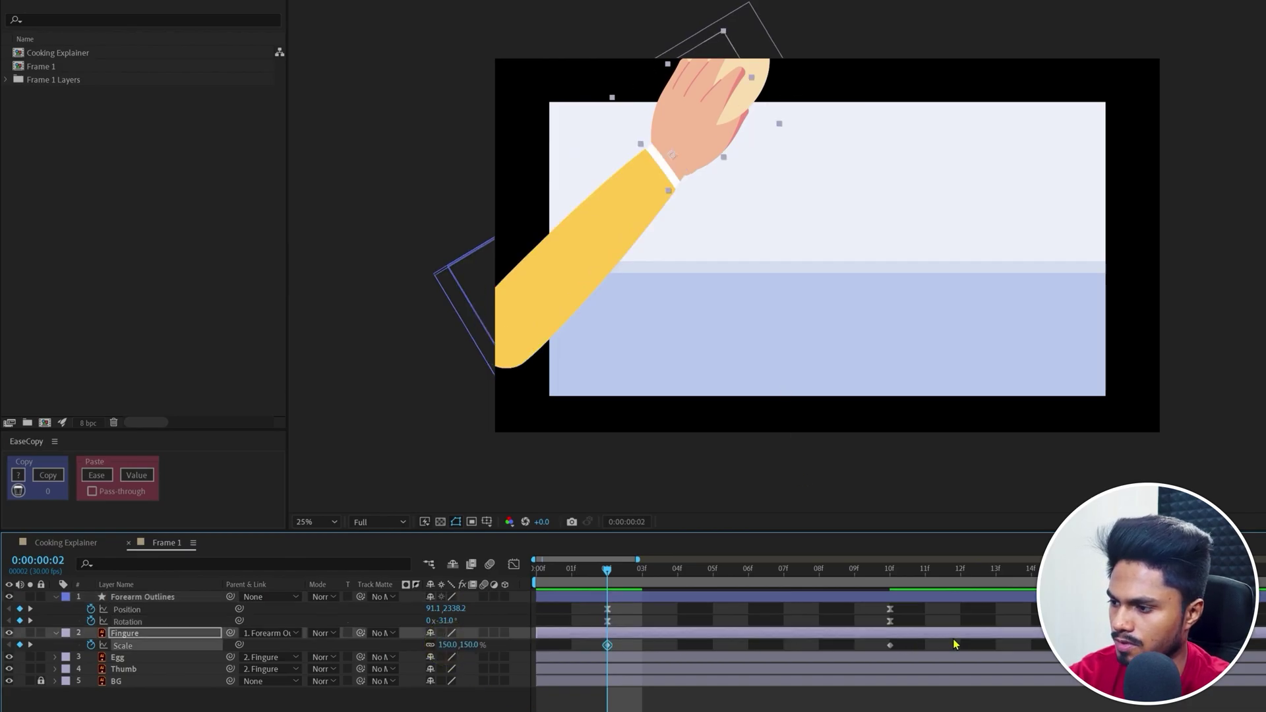
Expand the Forearm Outlines contents and keyframe the Group 1 path at frame 2
click(141, 596)
click(55, 597)
click(56, 597)
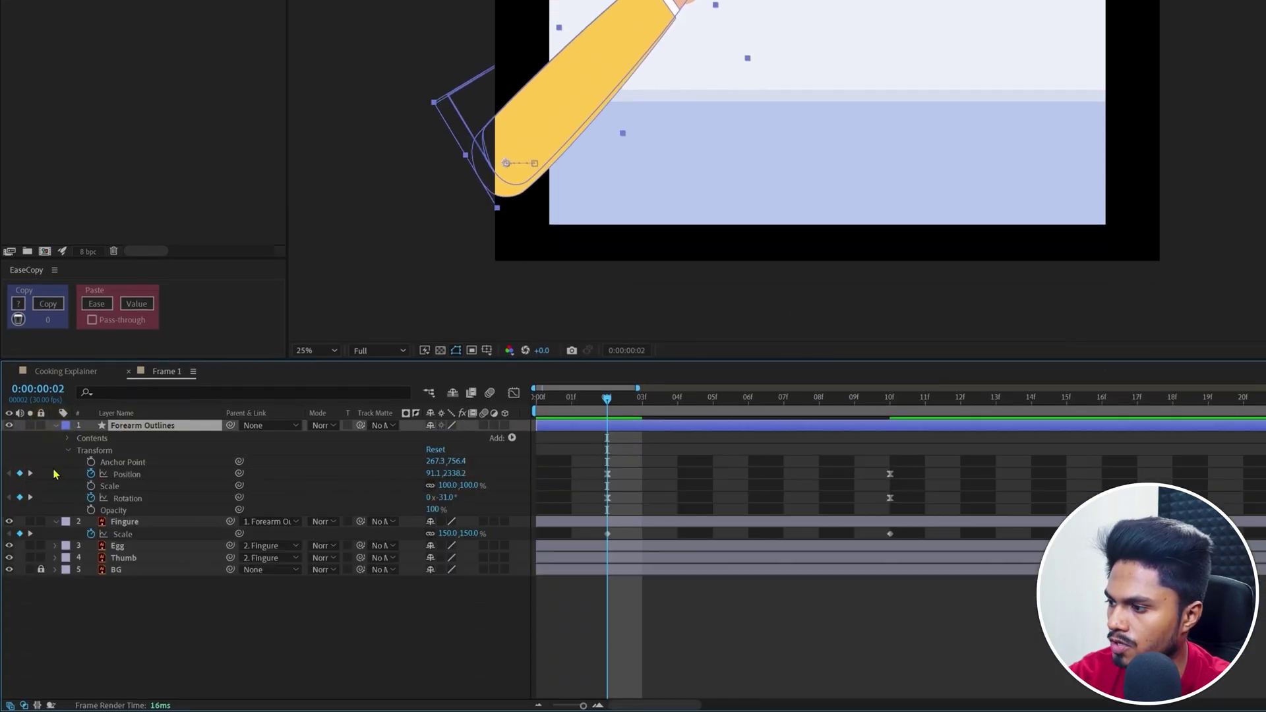
click(65, 438)
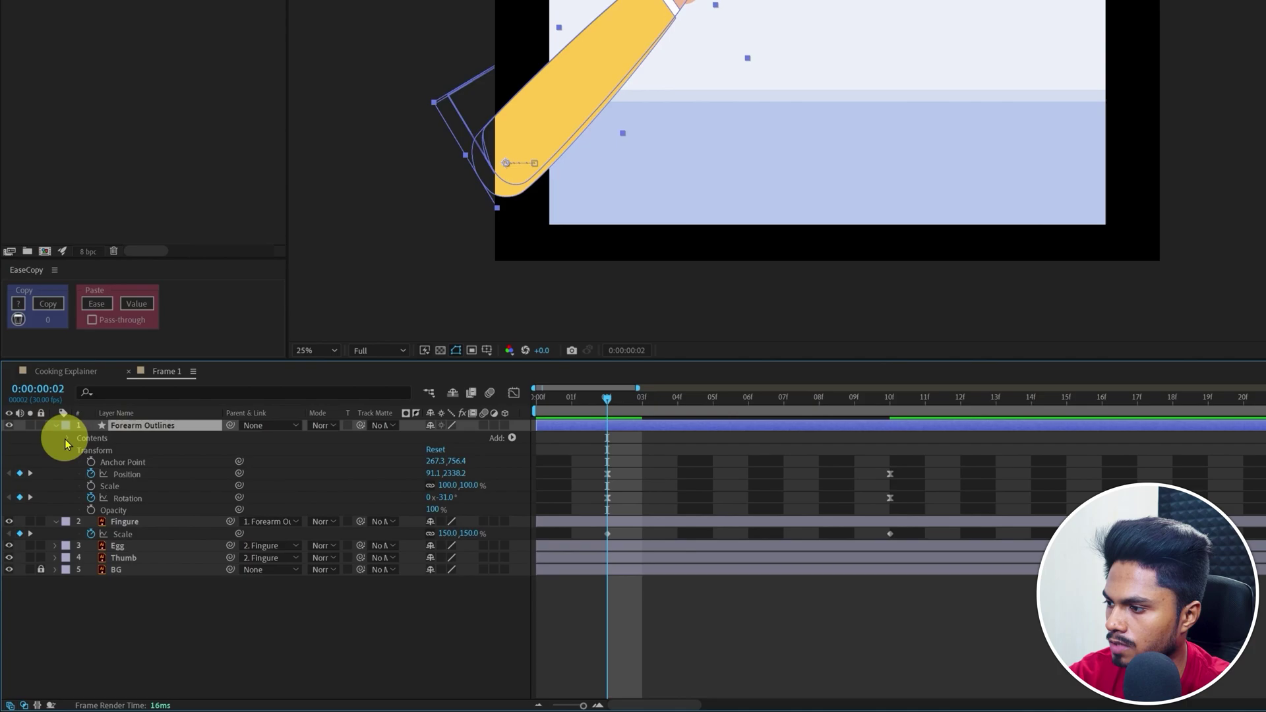
click(78, 450)
click(92, 461)
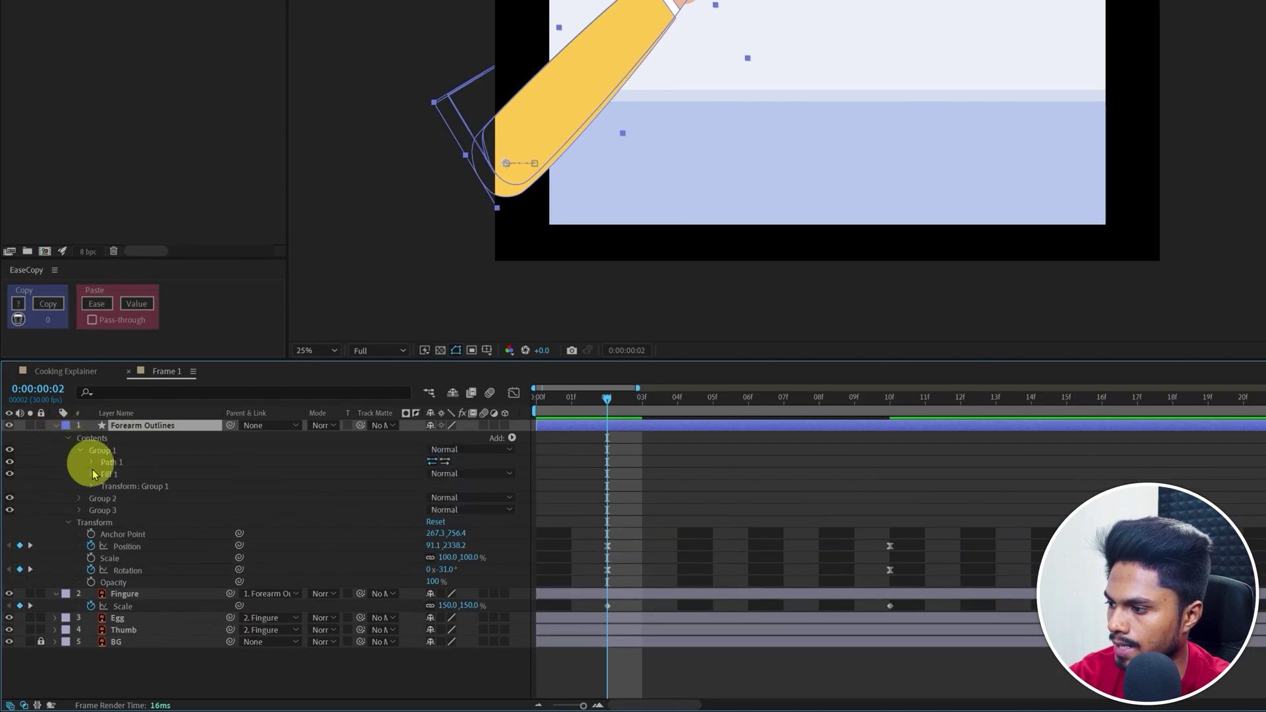
click(116, 474)
Keyframe the Group 2 and Group 3 paths at frame 2 and show only the layer's animated properties
click(79, 511)
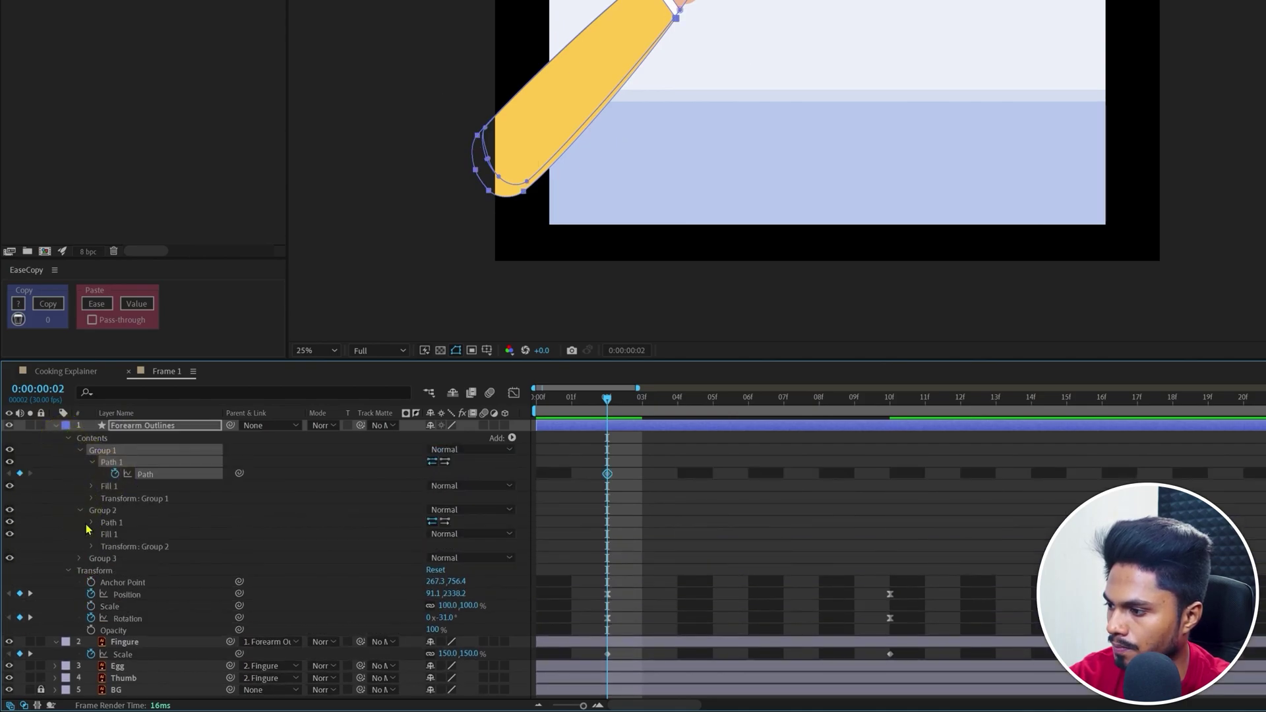
click(90, 522)
click(116, 534)
click(79, 571)
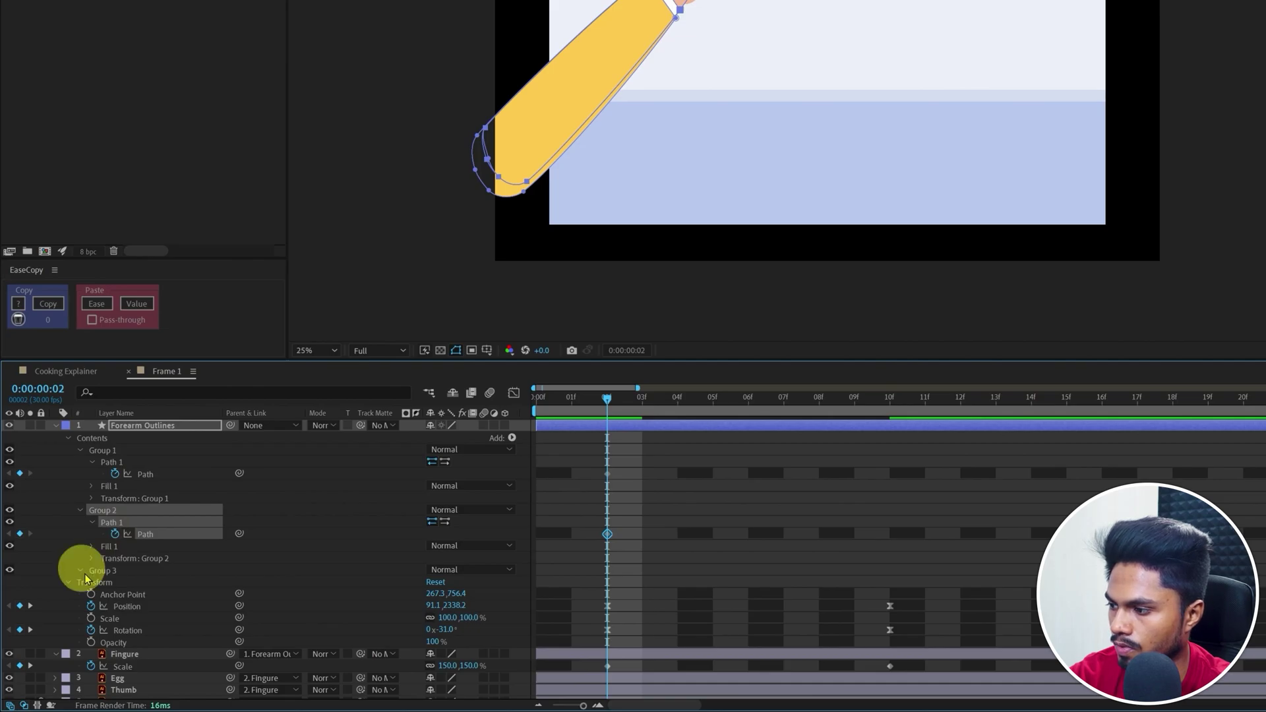
click(92, 582)
click(115, 595)
key(u)
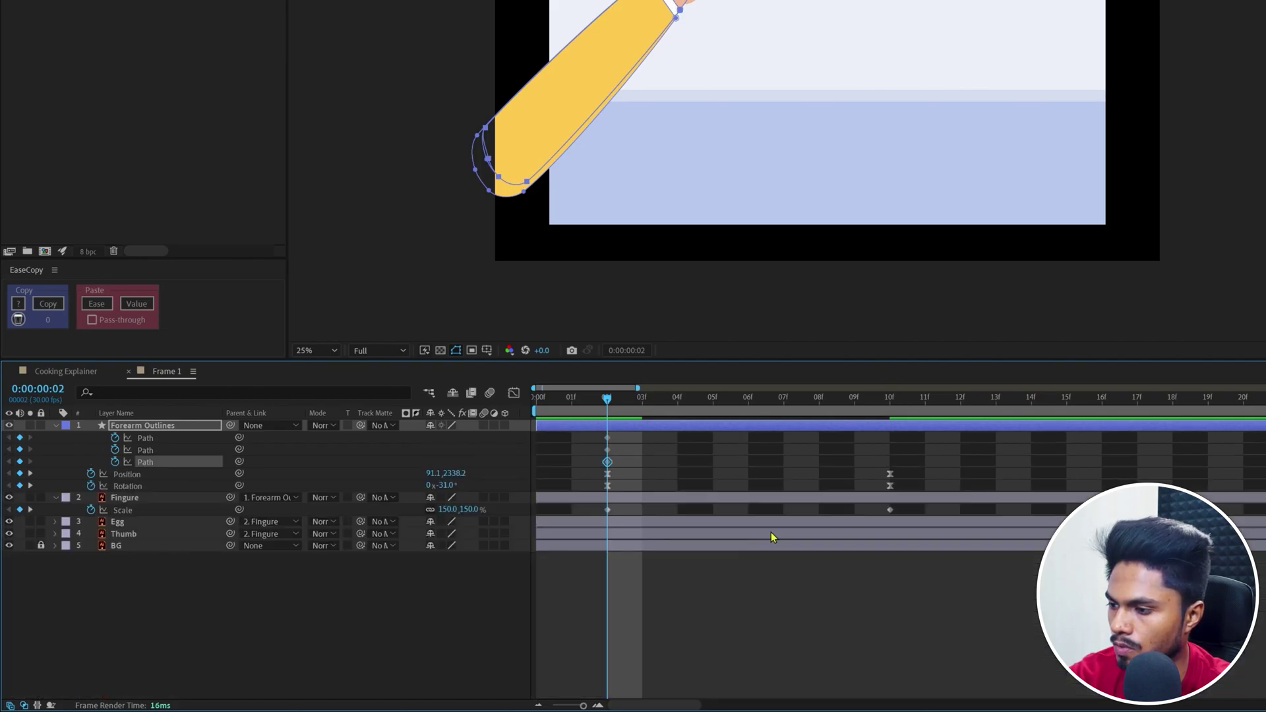
Add keyframes for all three Forearm Outlines paths at frame 10
key(k)
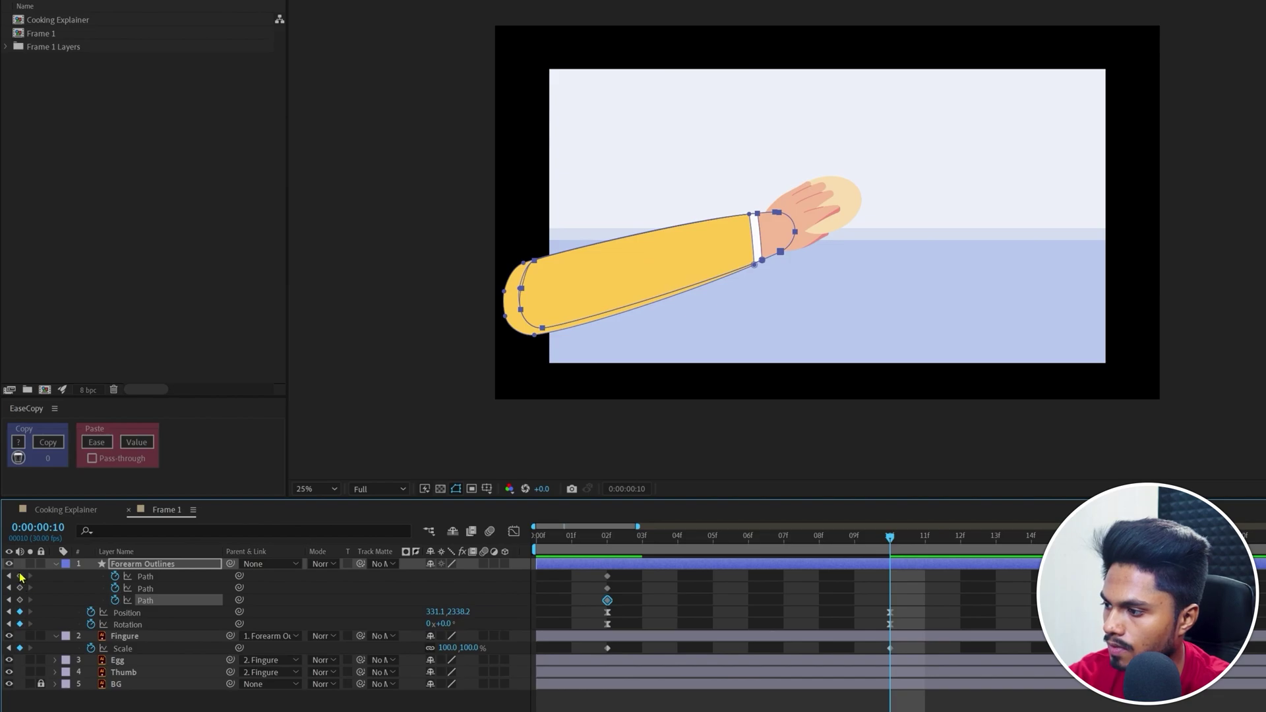
click(19, 576)
click(20, 587)
click(19, 599)
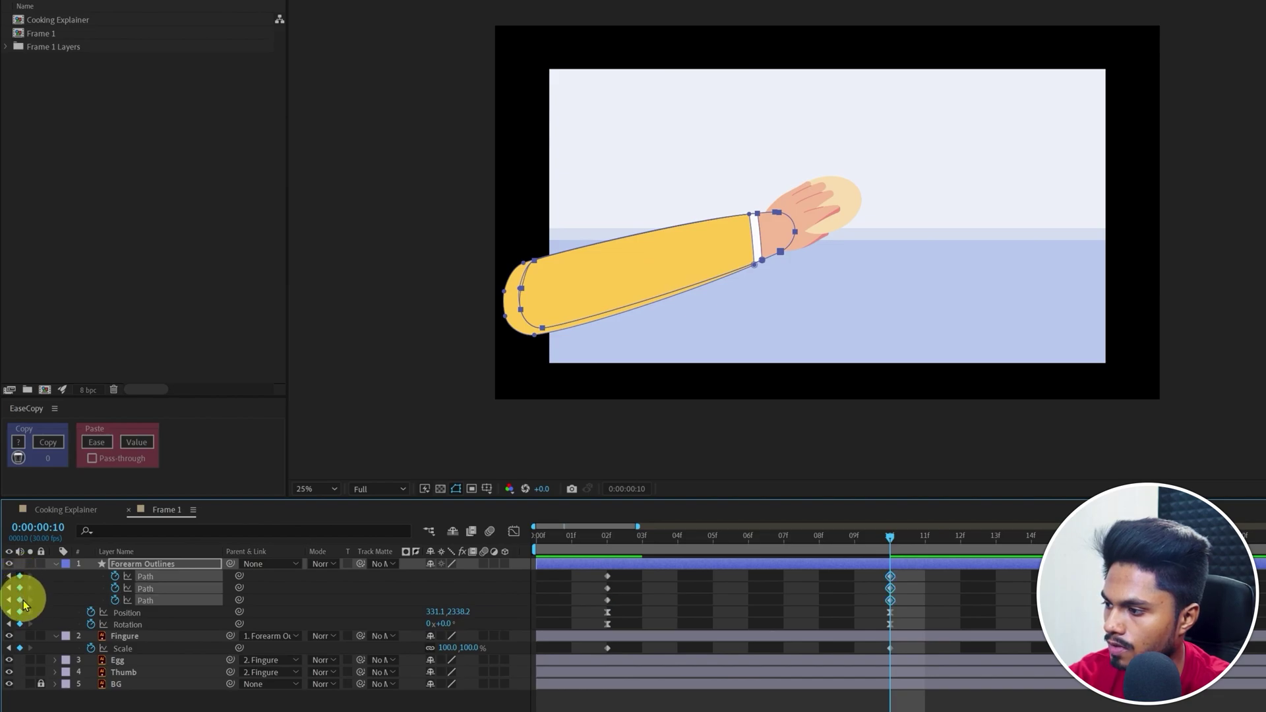
At frame 2, select the wrist-end points of all three forearm paths and widen them with a free-transform box
key(j)
scroll(780, 132, up, 2)
drag(664, 96, 768, 231)
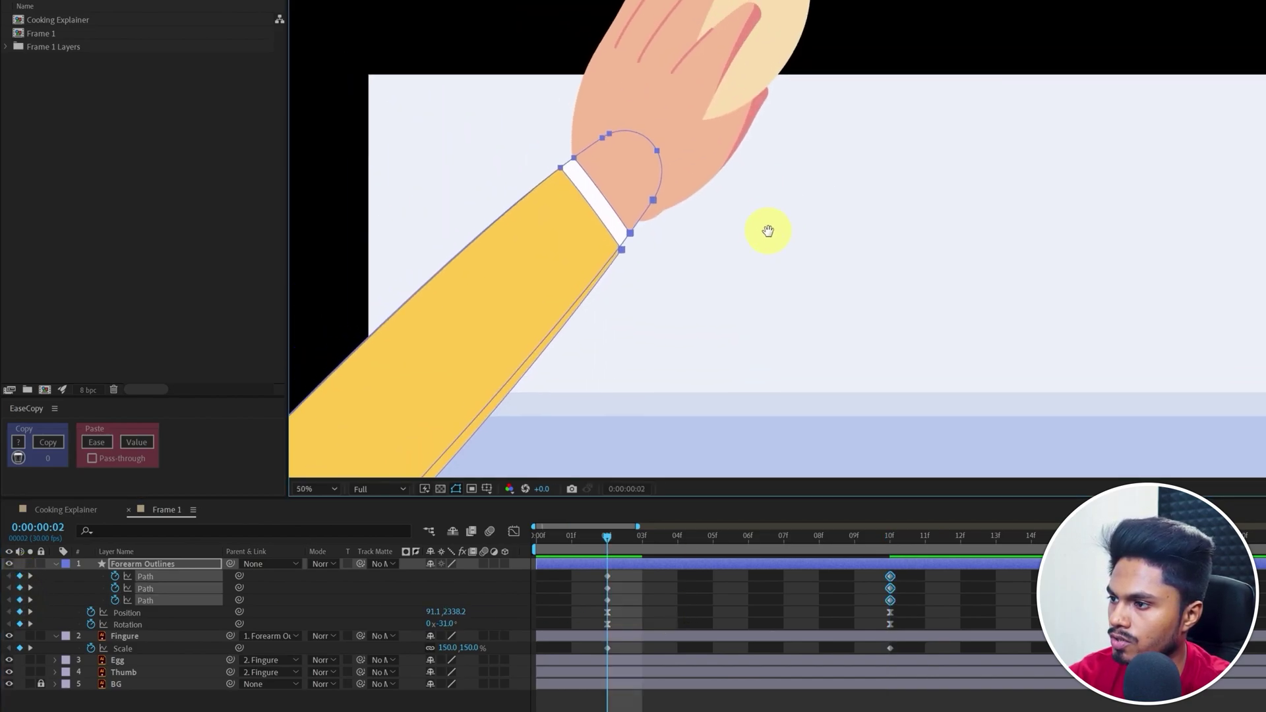
drag(499, 123, 687, 298)
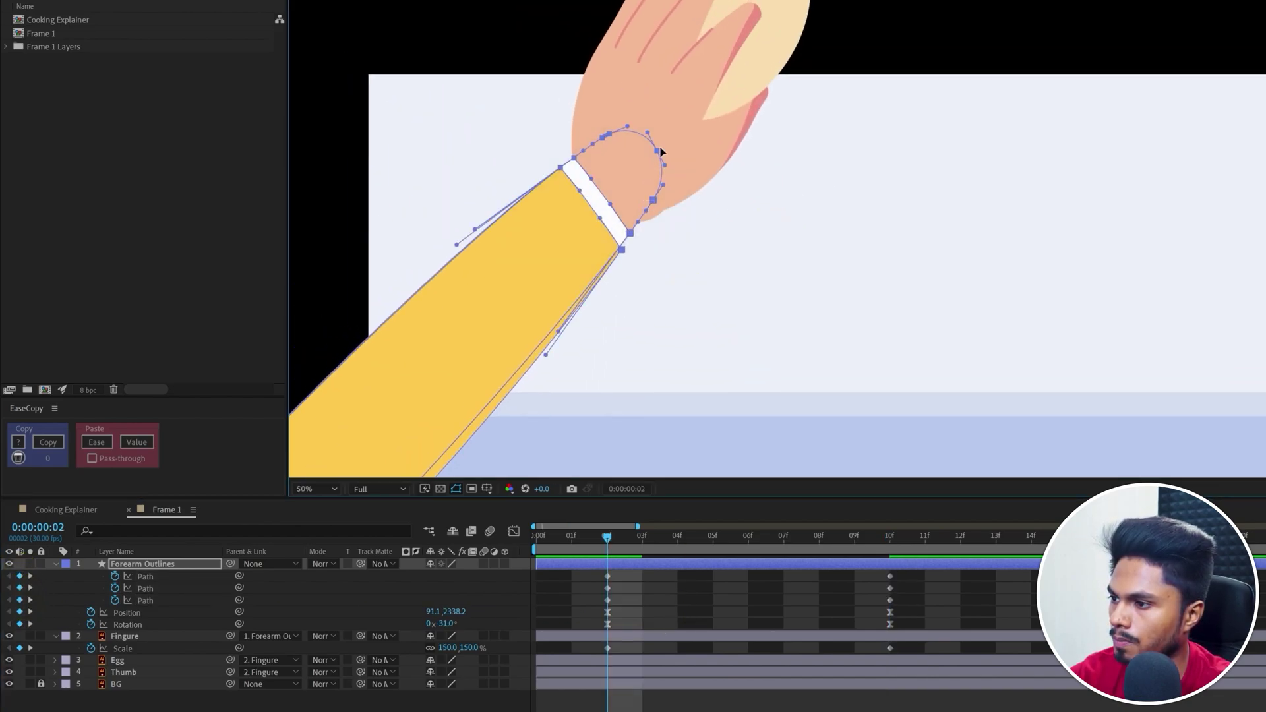
double_click(657, 149)
click(145, 576)
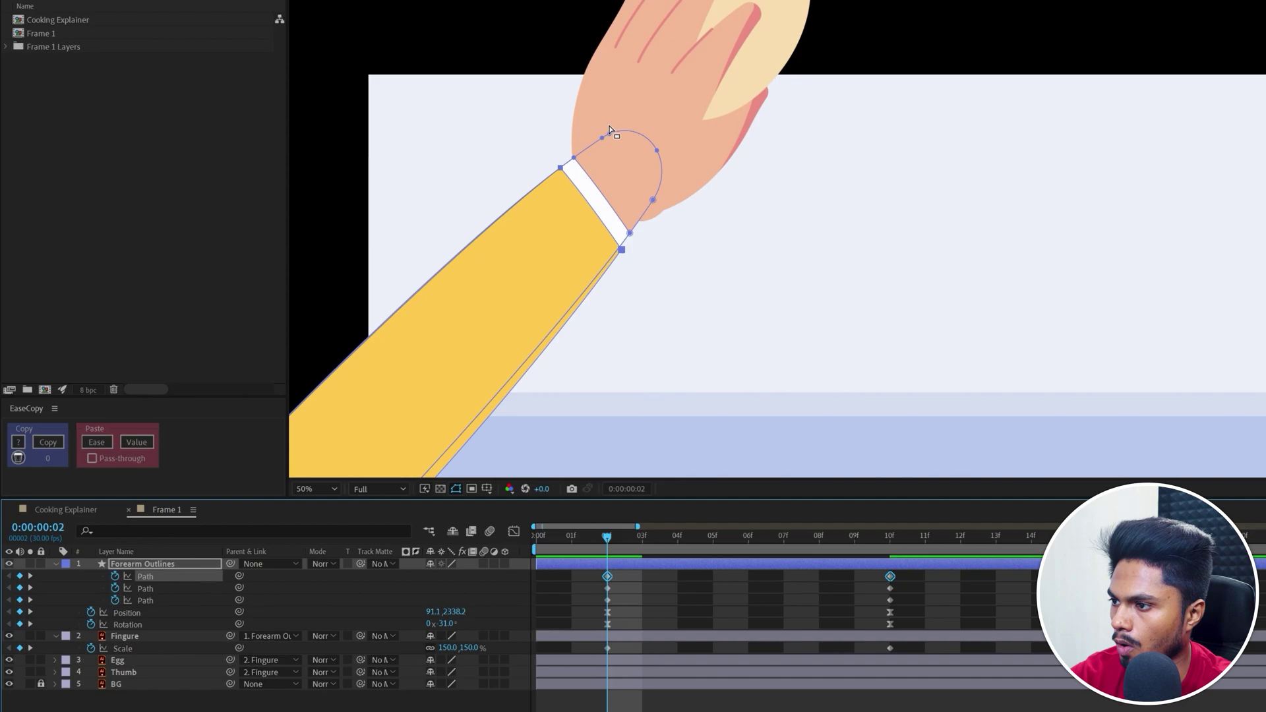
drag(491, 72, 741, 335)
double_click(652, 199)
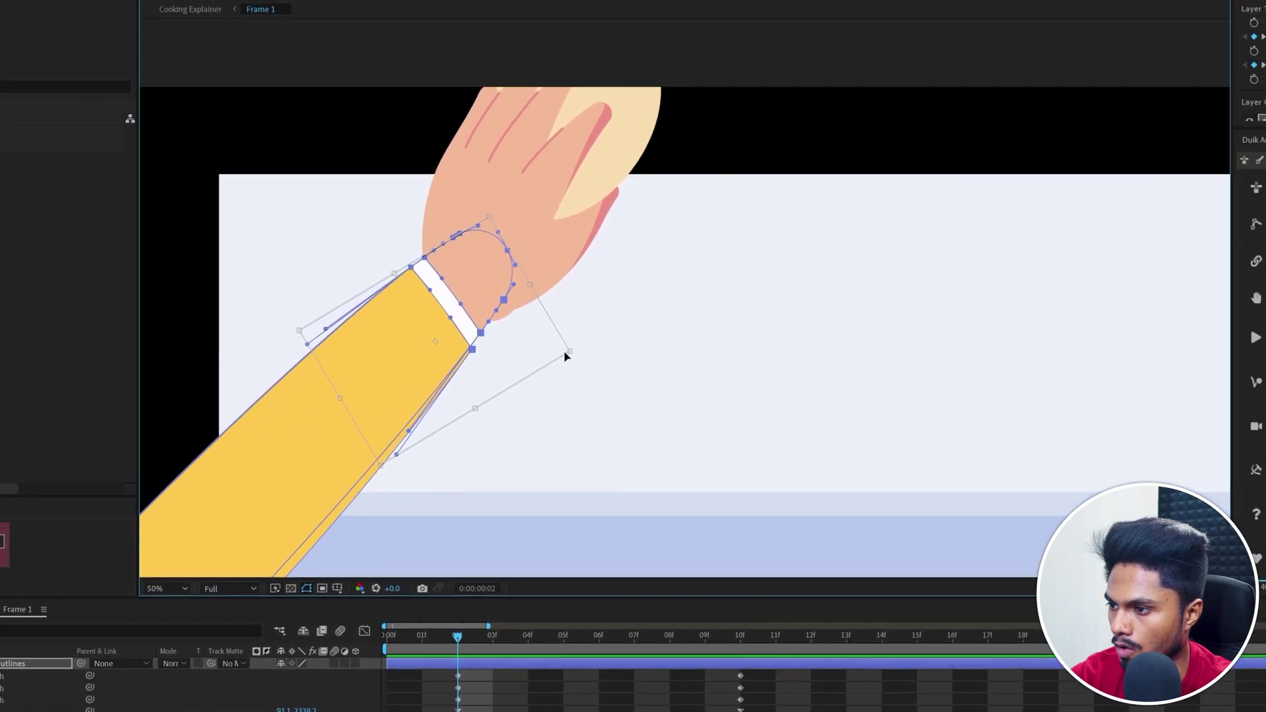
drag(719, 246, 779, 249)
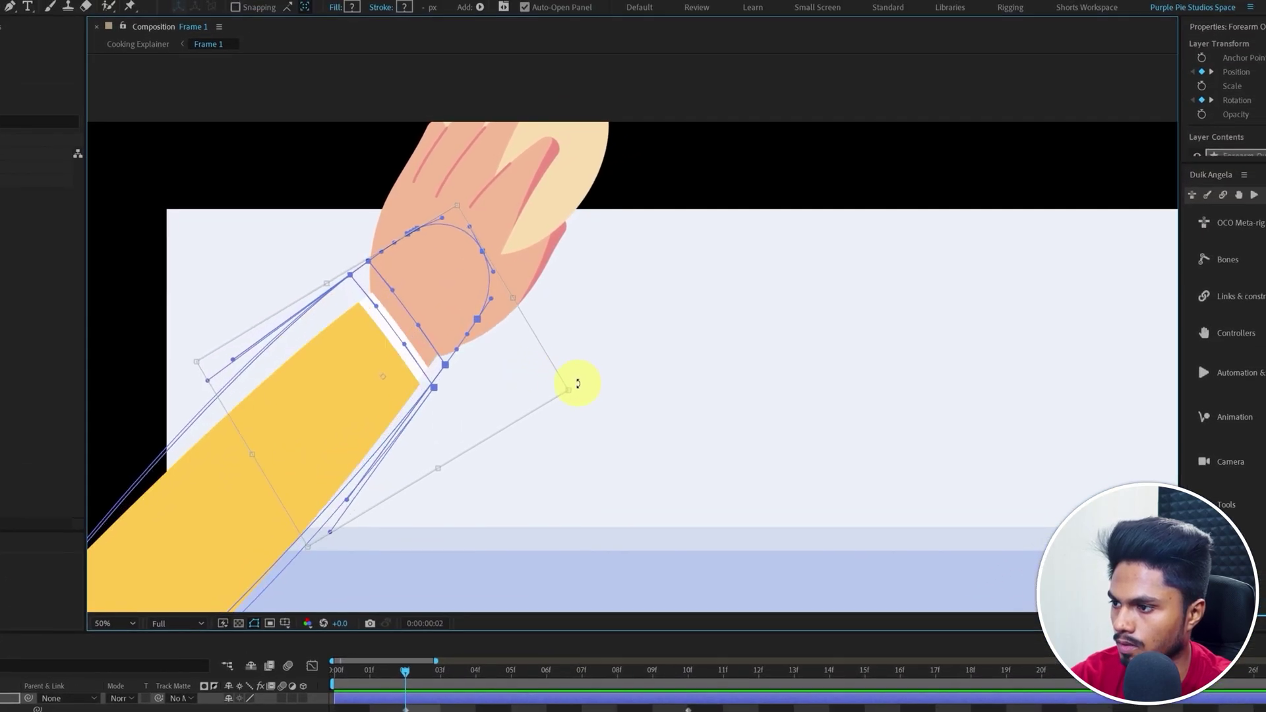
drag(577, 383, 544, 390)
Move, rotate and scale the transformed wrist points until the sleeve and cuff fit the enlarged hand at frame 2
key(comma)
key(period)
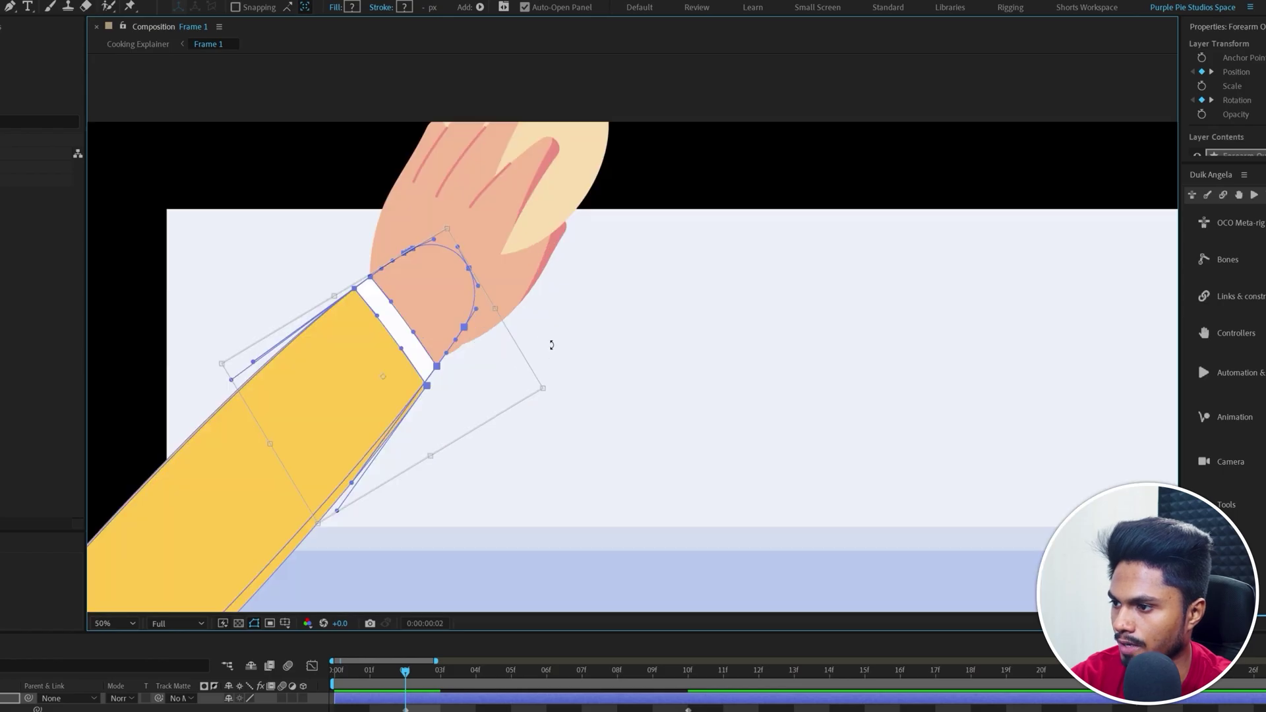
drag(472, 351, 484, 343)
drag(552, 380, 563, 381)
drag(467, 321, 464, 311)
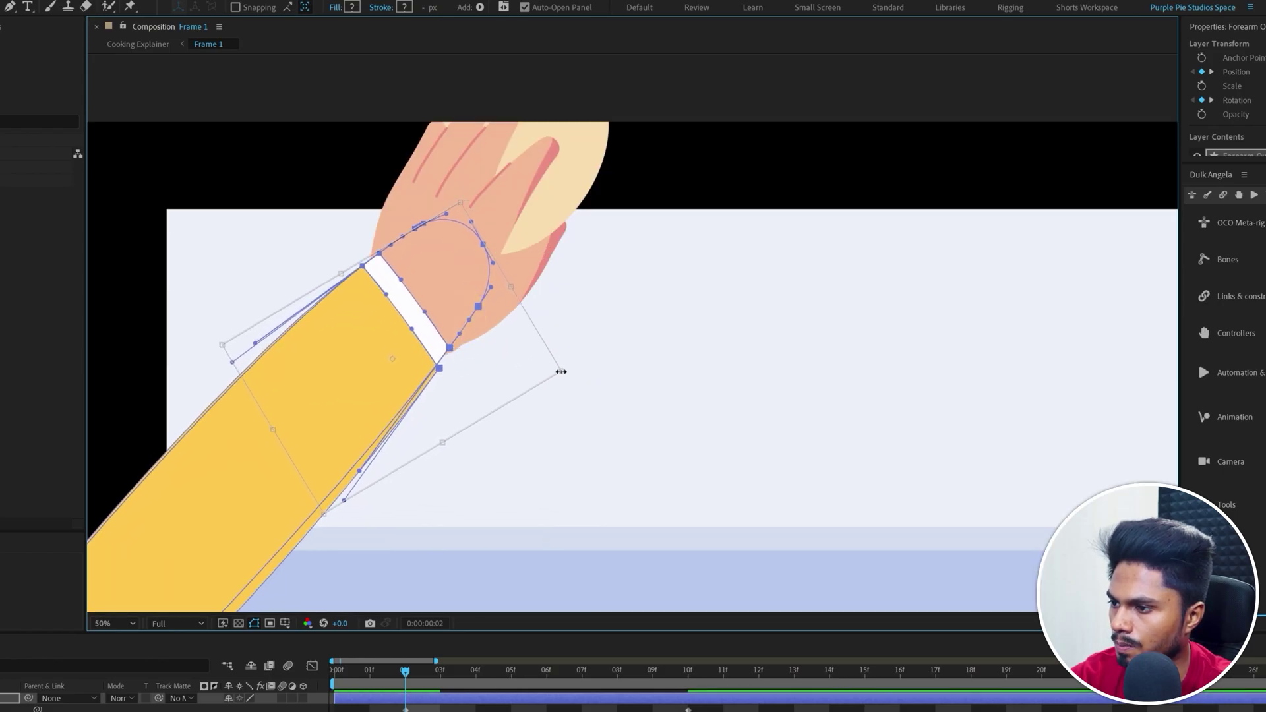
drag(561, 371, 591, 373)
mouse_move(600, 384)
mouse_down()
mouse_move(601, 347)
mouse_move(602, 364)
mouse_up()
drag(402, 337, 402, 353)
click(745, 438)
key(comma)
drag(405, 672, 473, 698)
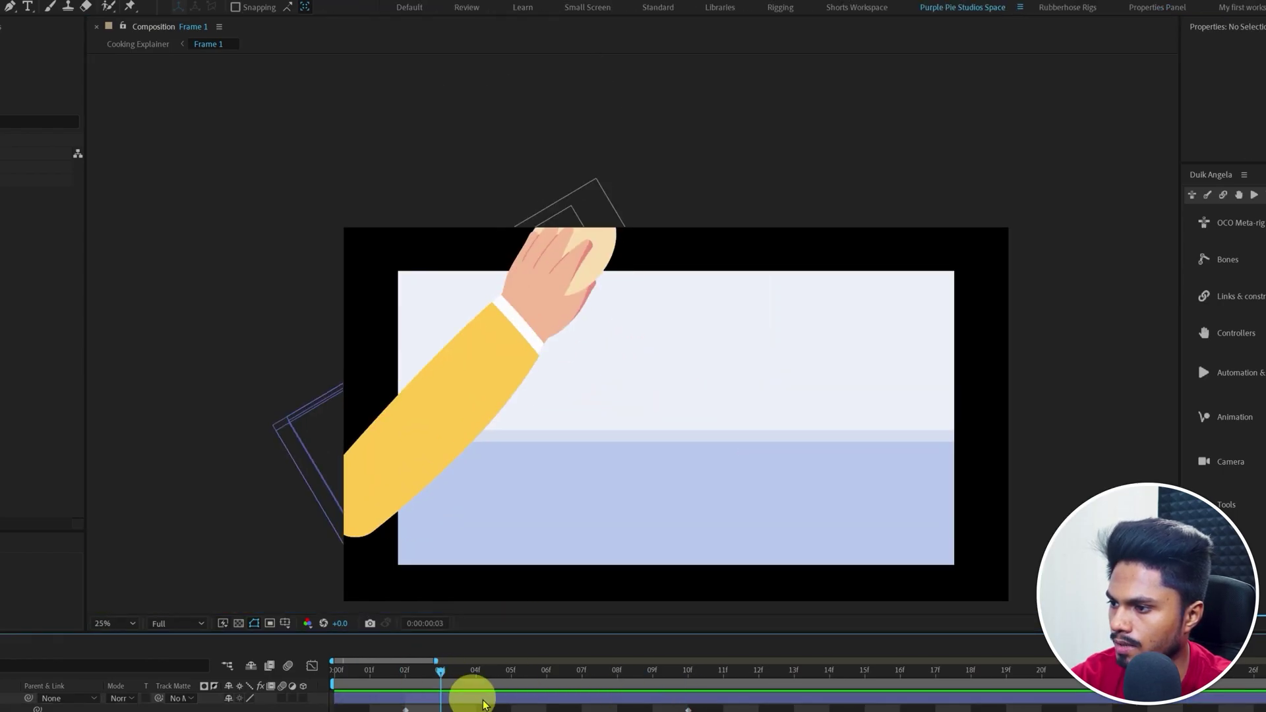
Reselect the sleeve path at frame 2 and adjust the curve handle of its lower wrist point to smooth the edge
key(ctrl+z)
drag(499, 415, 505, 380)
scroll(484, 387, down, 3)
scroll(484, 387, up, 4)
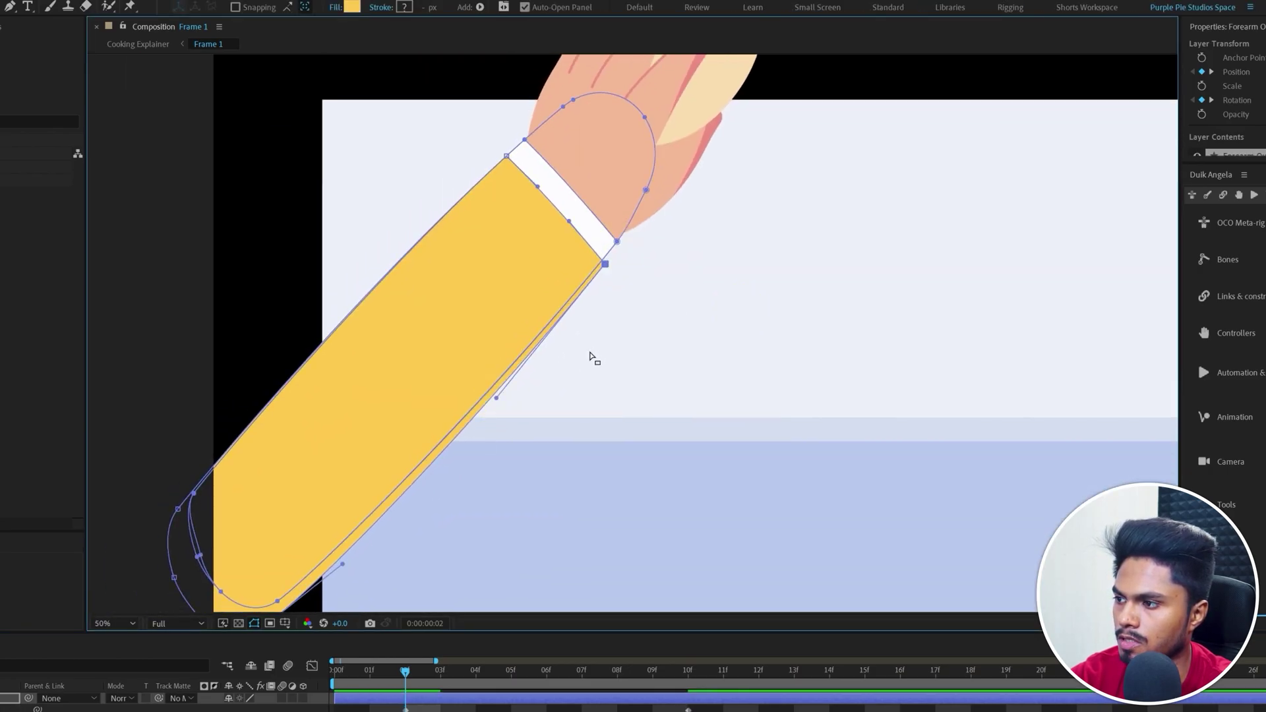
key(comma)
click(451, 691)
Inspect how the cuff and wrist meet the hand at frame 10
key(k)
scroll(535, 367, up, 2)
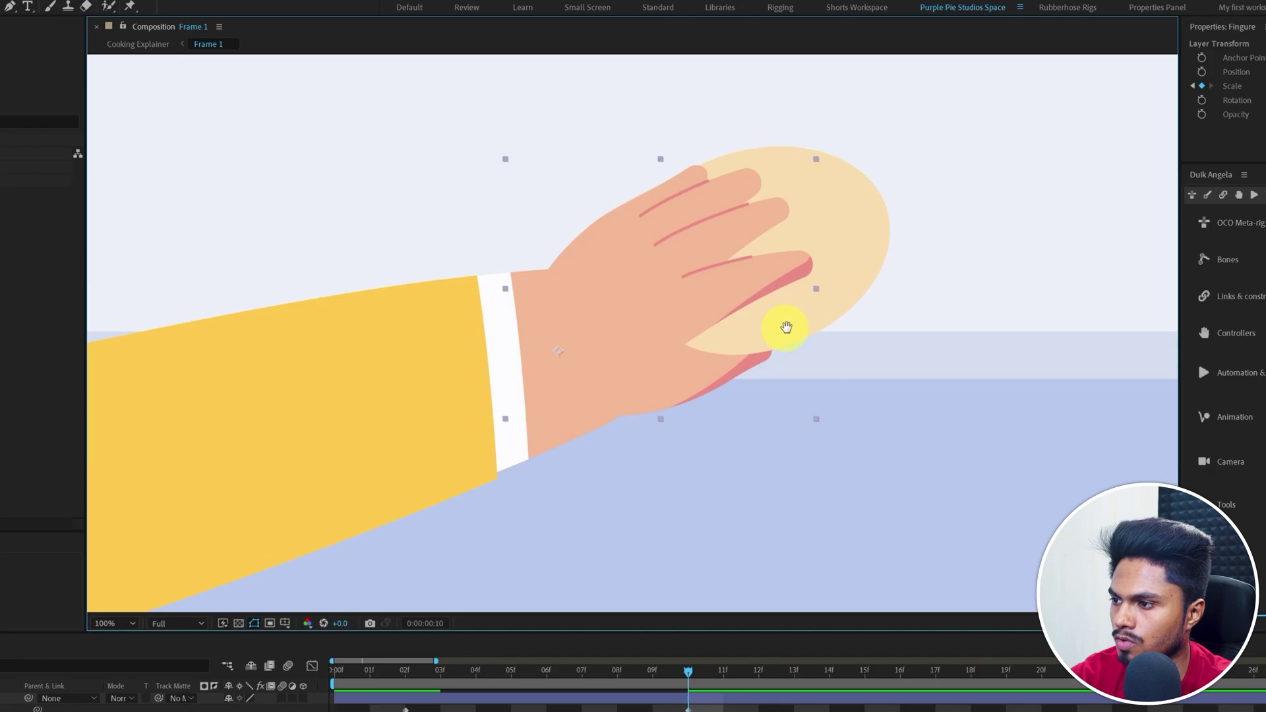
click(681, 340)
double_click(681, 345)
drag(614, 386, 622, 376)
key(F2)
key(comma)
key(comma)
scroll(763, 380, up, 2)
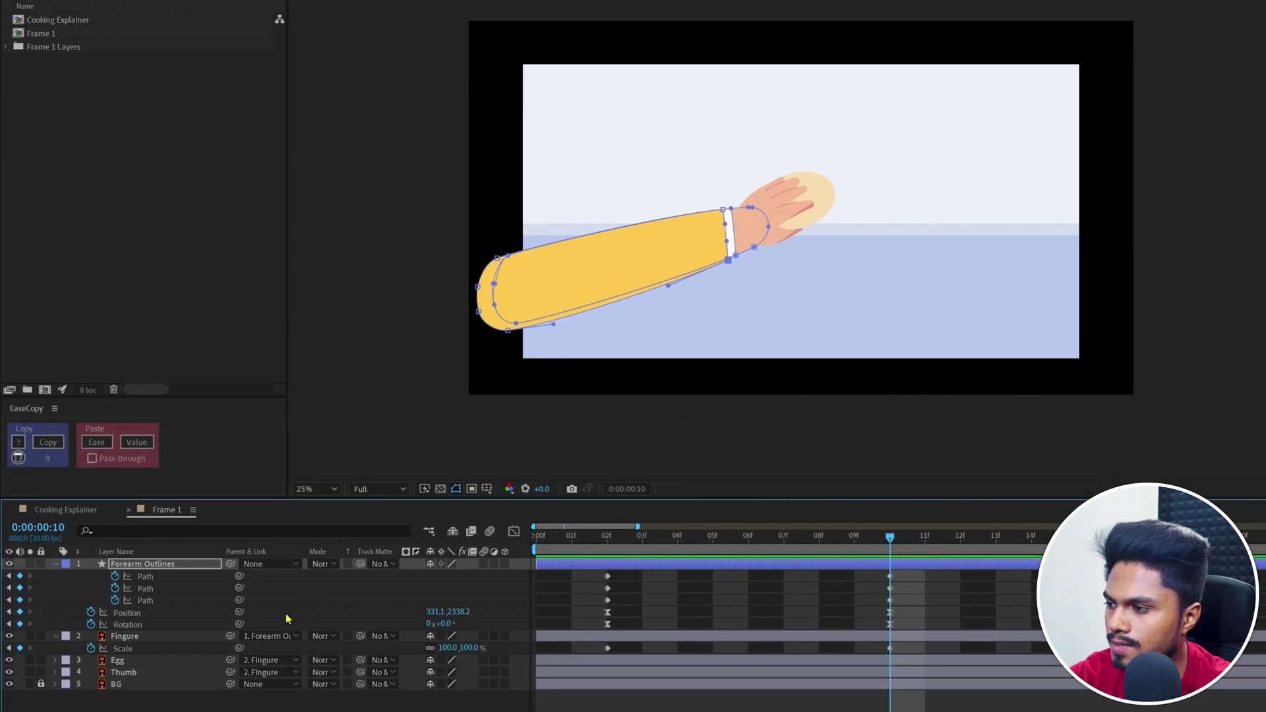
Set the Fingure layer's scale to 90% at frame 10
click(447, 648)
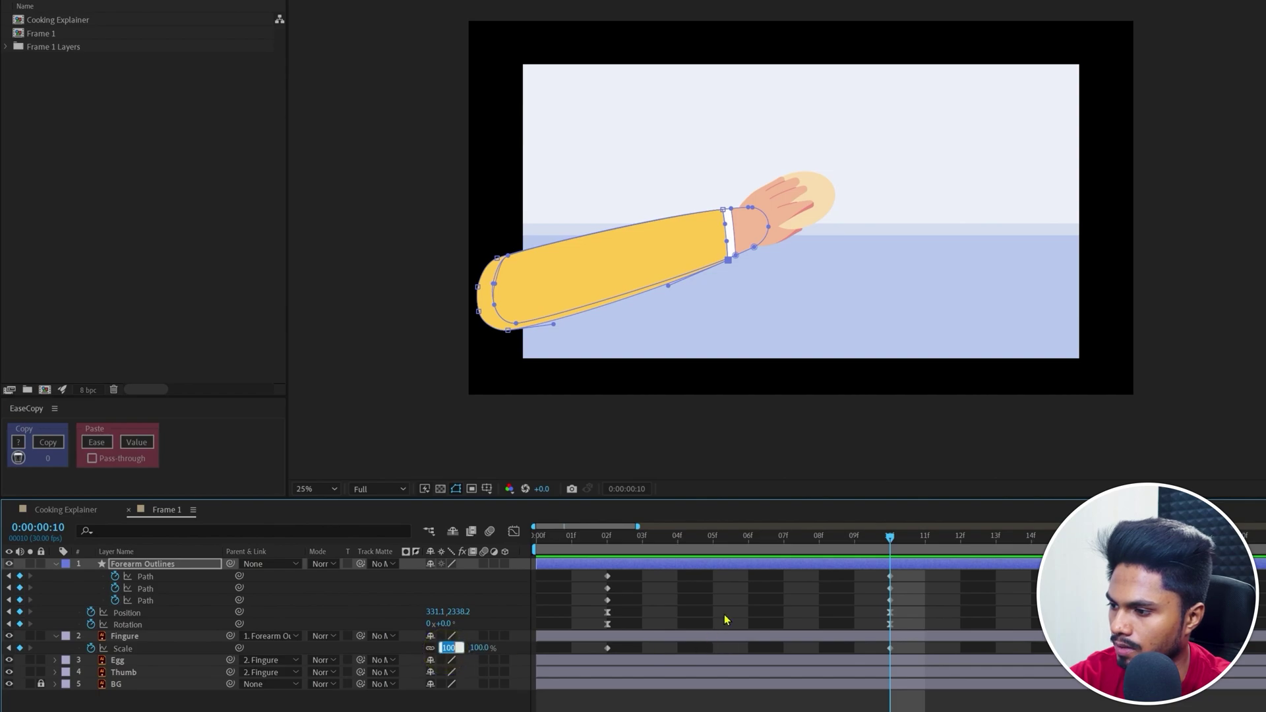
text(90)
key(Return)
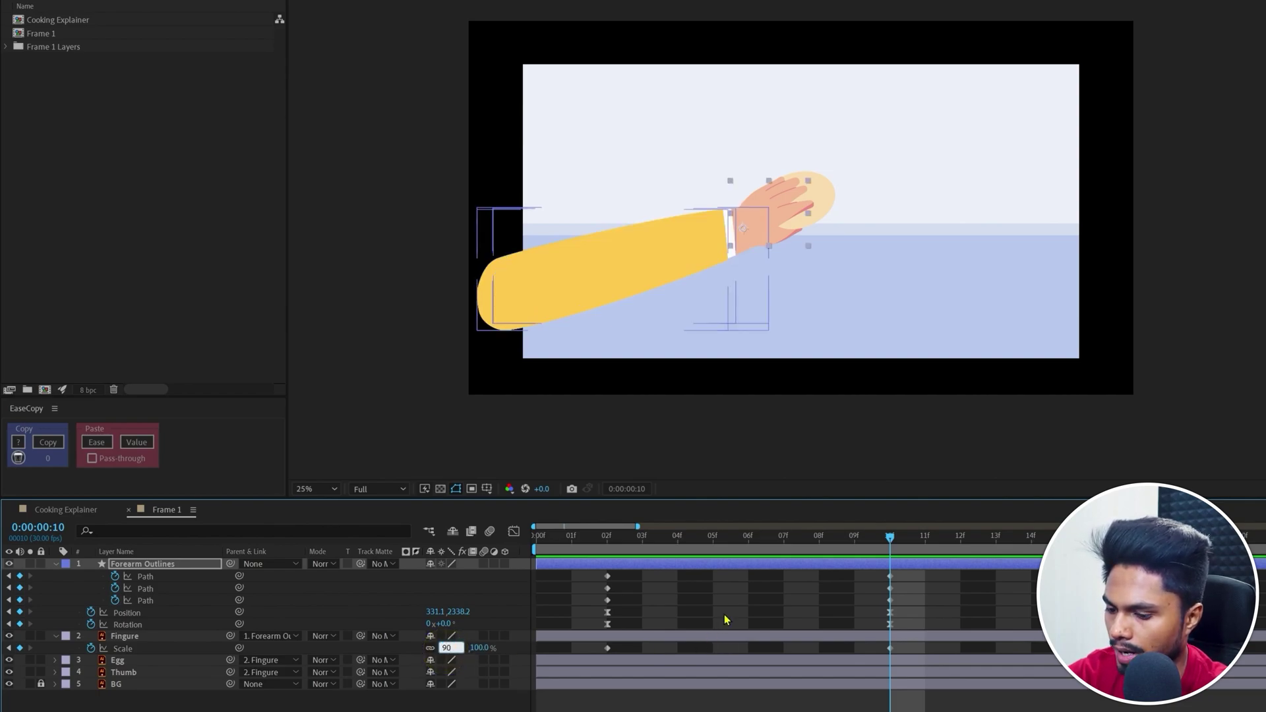
scroll(798, 348, up, 4)
scroll(733, 307, down, 1)
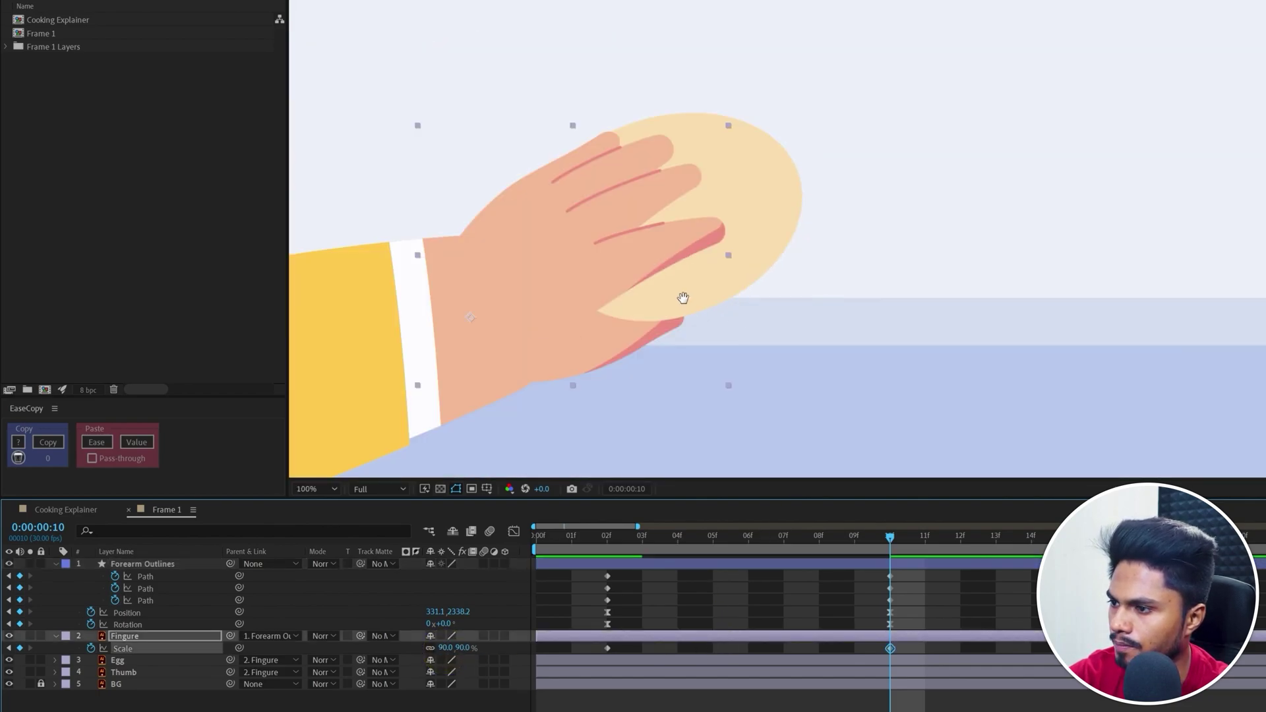
At frame 10, free-transform the wrist-end points of all forearm paths to fit the smaller hand
drag(684, 299, 990, 195)
click(154, 575)
drag(656, 99, 971, 421)
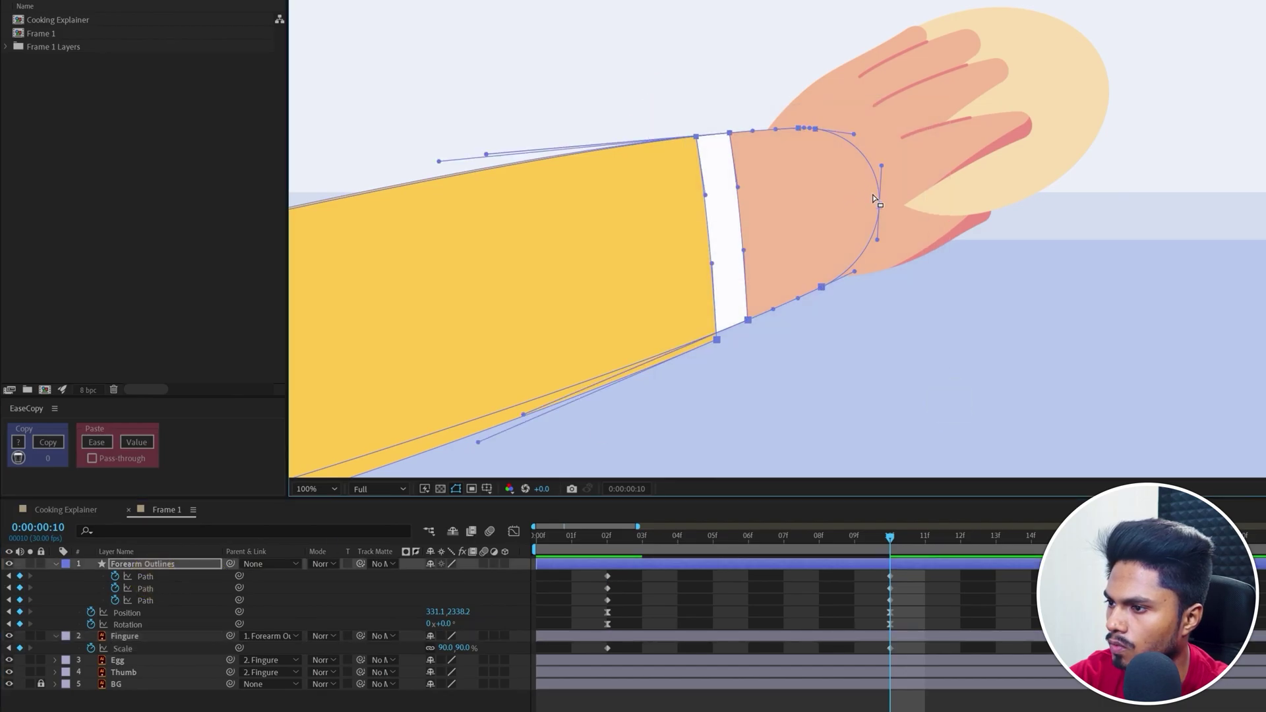
double_click(878, 205)
drag(883, 443, 822, 240)
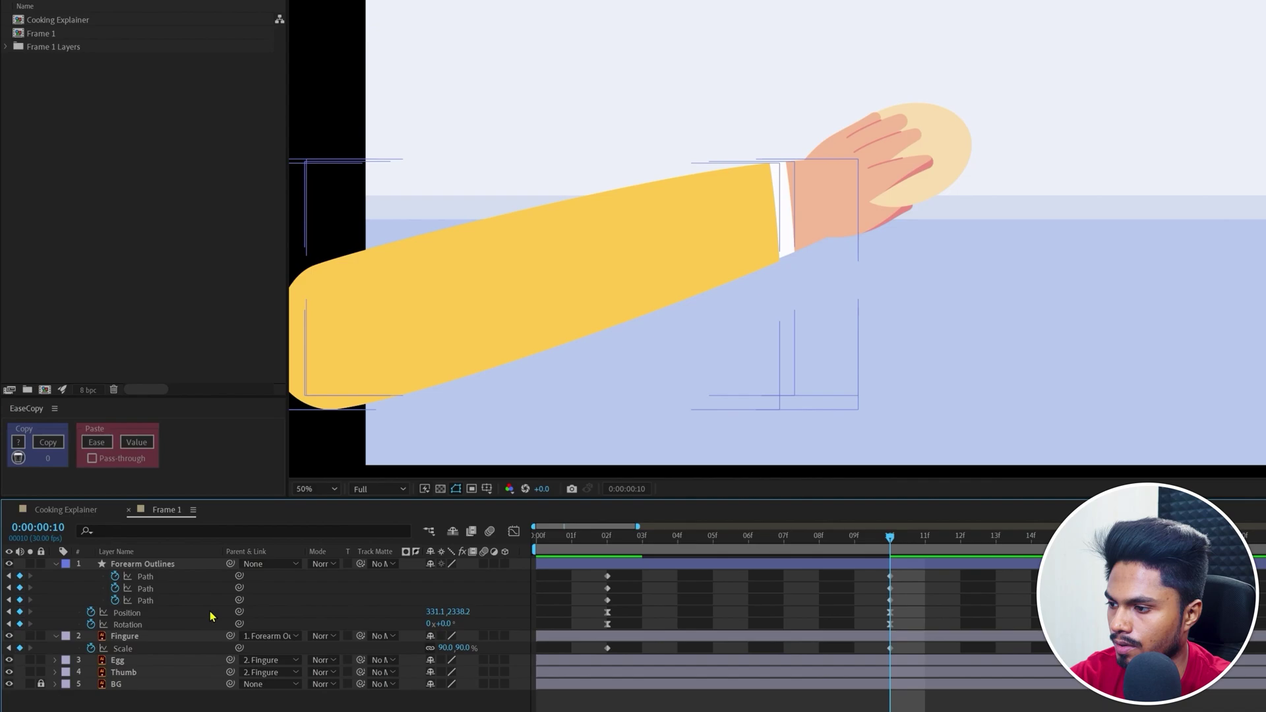
Copy the ease from the Forearm Outlines position keyframes and paste it onto all three paths' keyframes with EaseCopy
drag(900, 572, 597, 608)
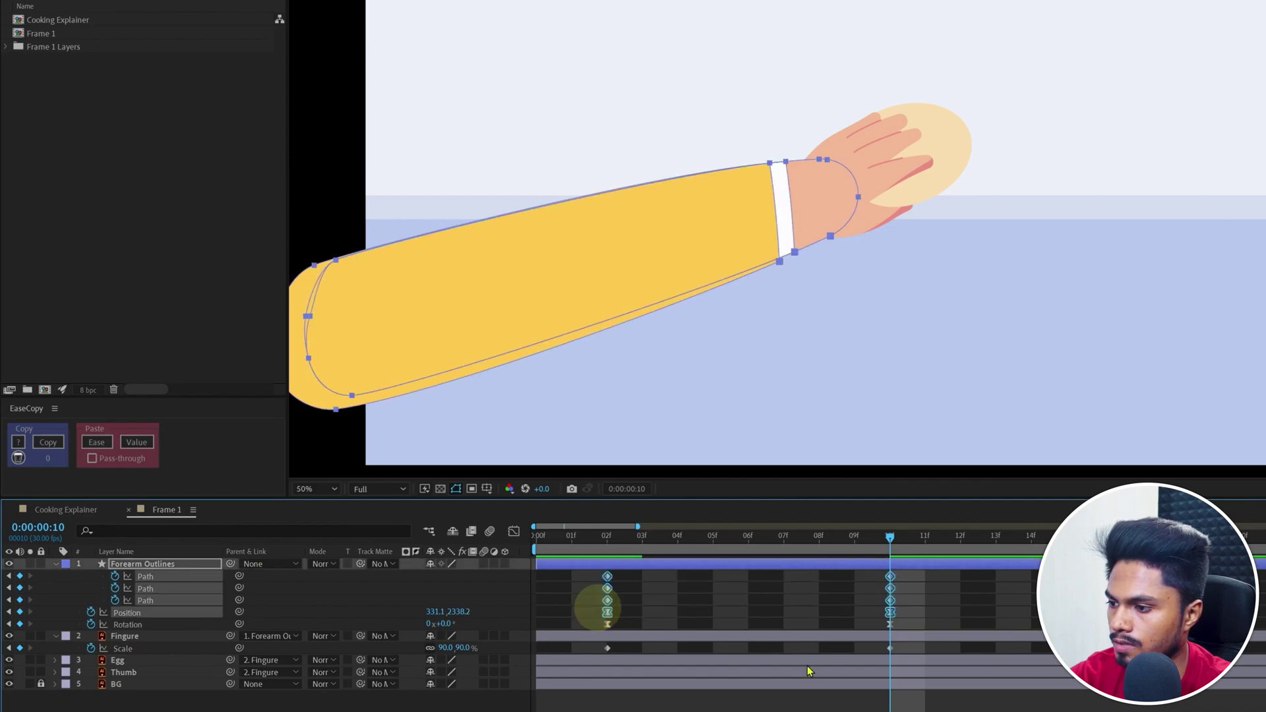
click(903, 616)
drag(904, 618, 590, 621)
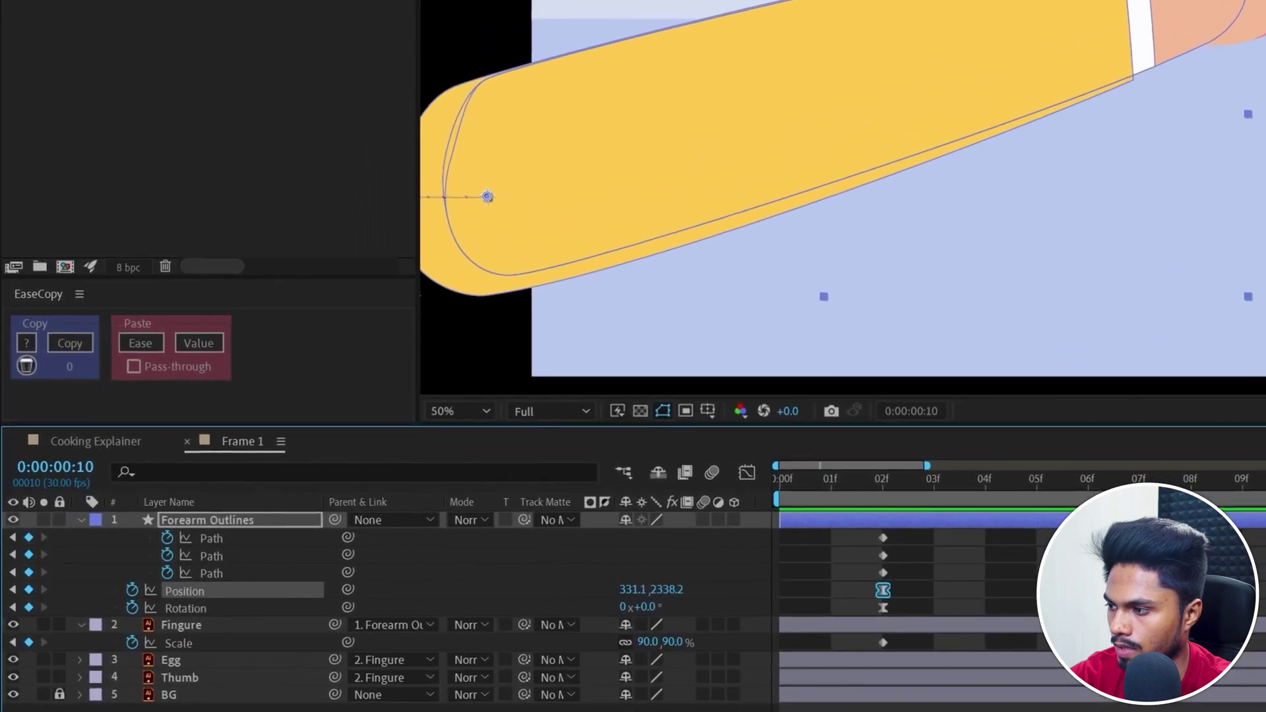
click(283, 428)
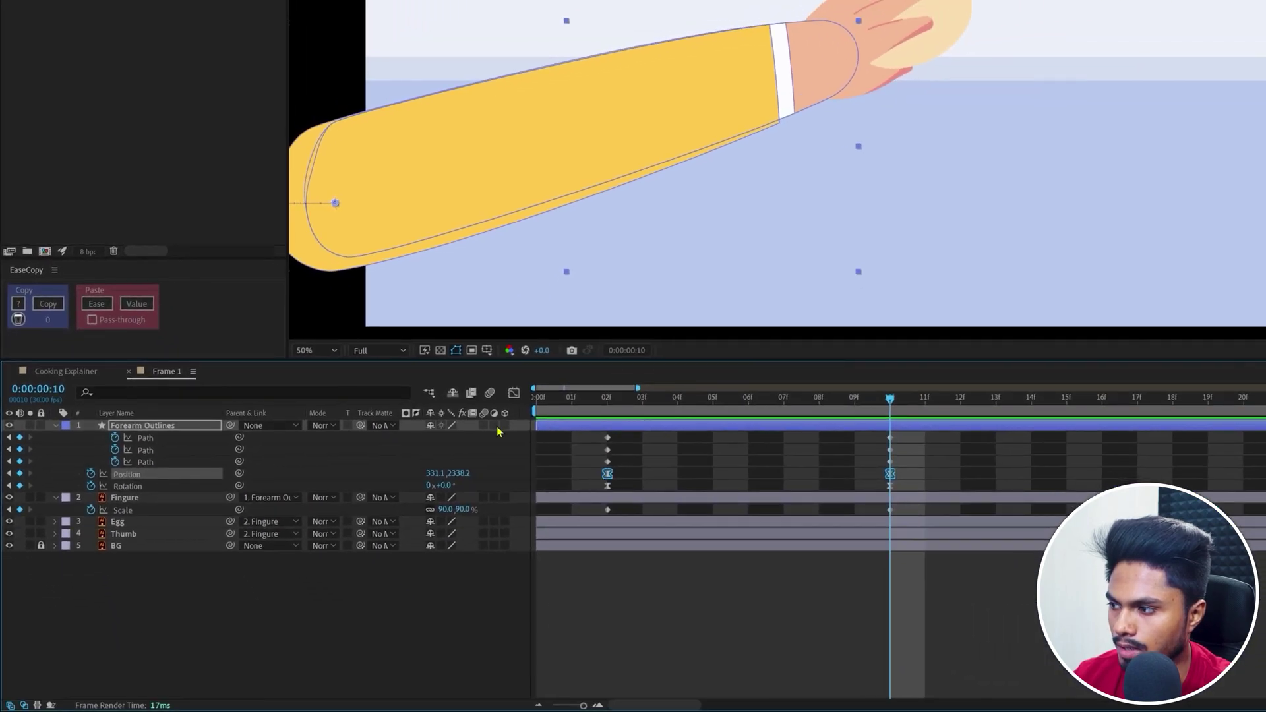
click(46, 305)
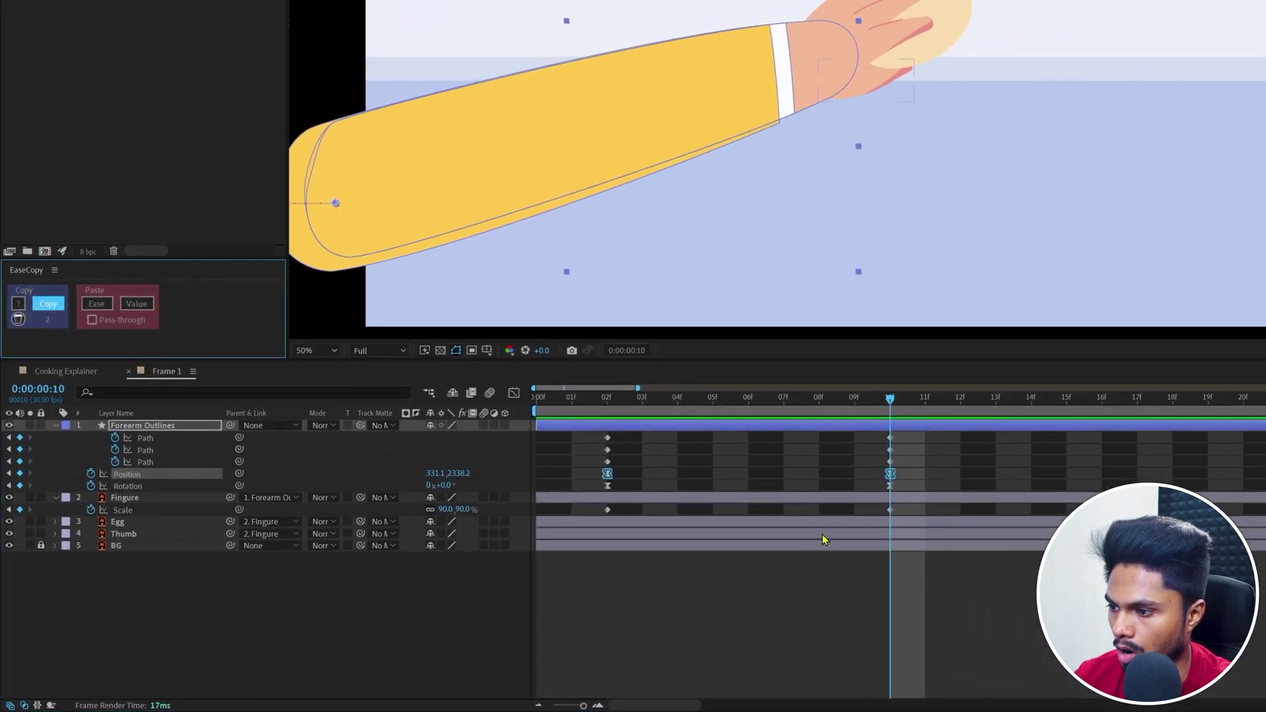
drag(903, 433, 593, 469)
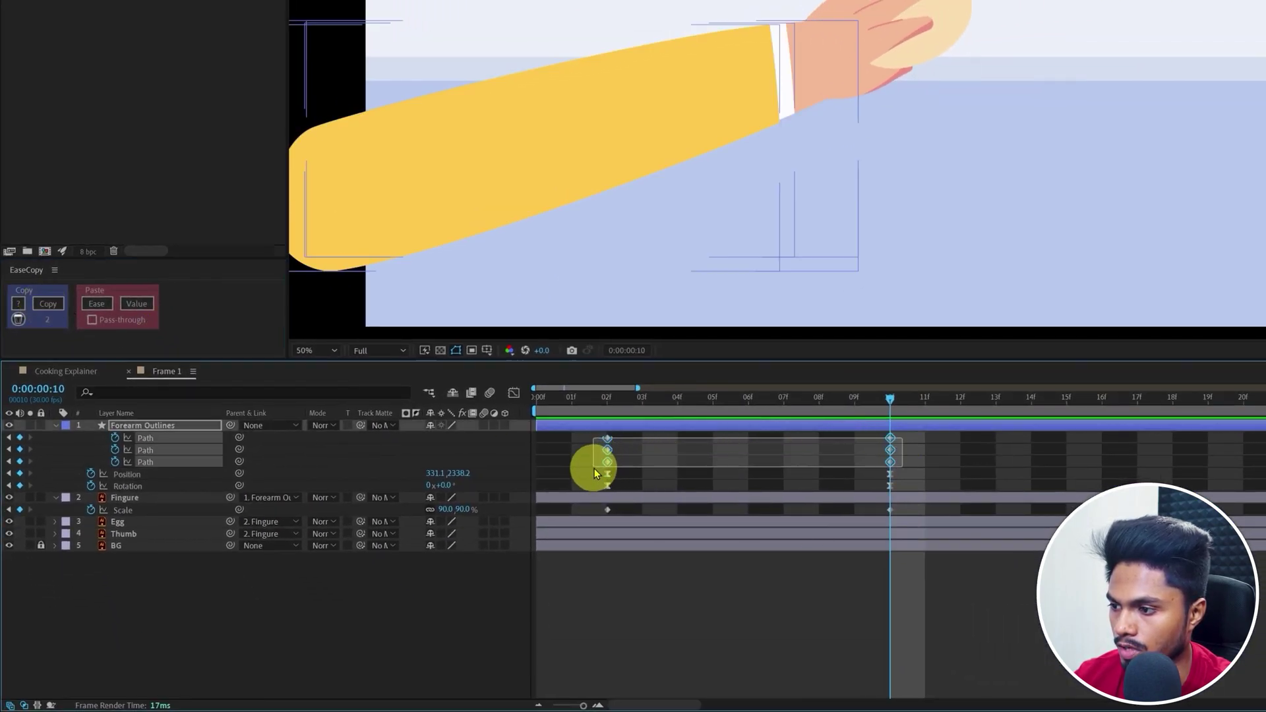
click(97, 307)
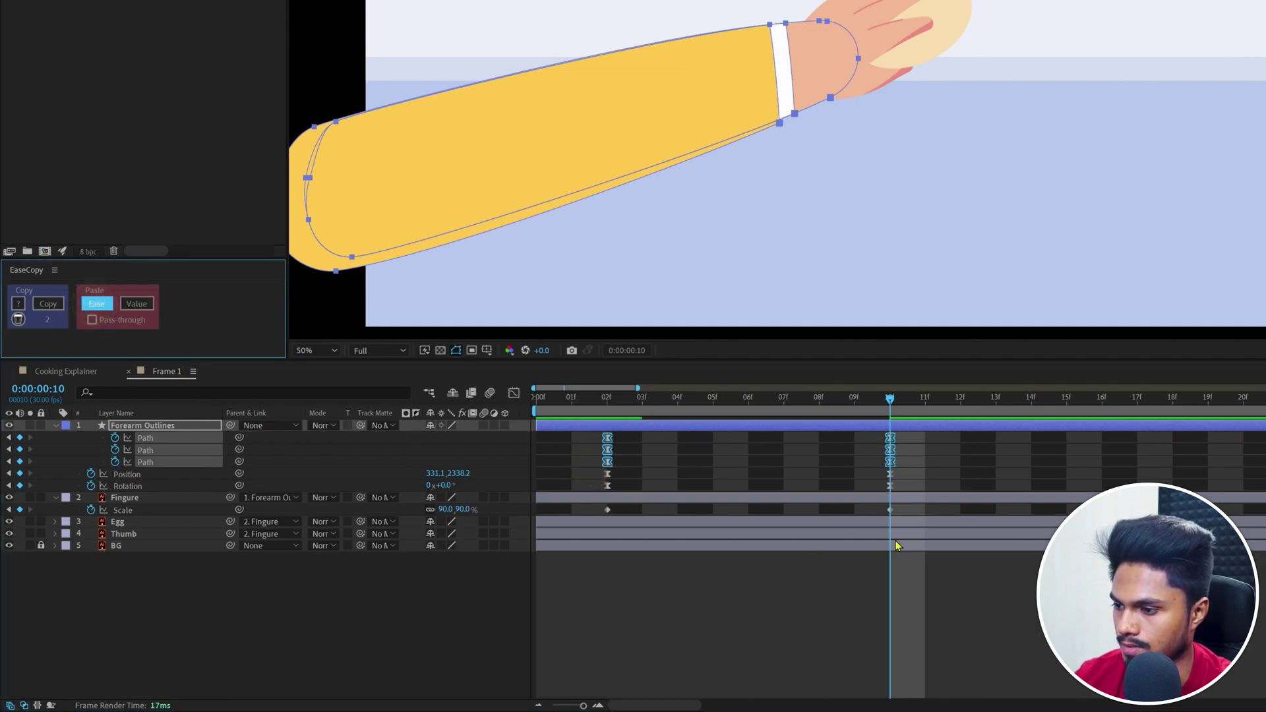
Paste the copied ease onto both Fingure scale keyframes and check their speed curve
drag(911, 513, 571, 526)
click(95, 302)
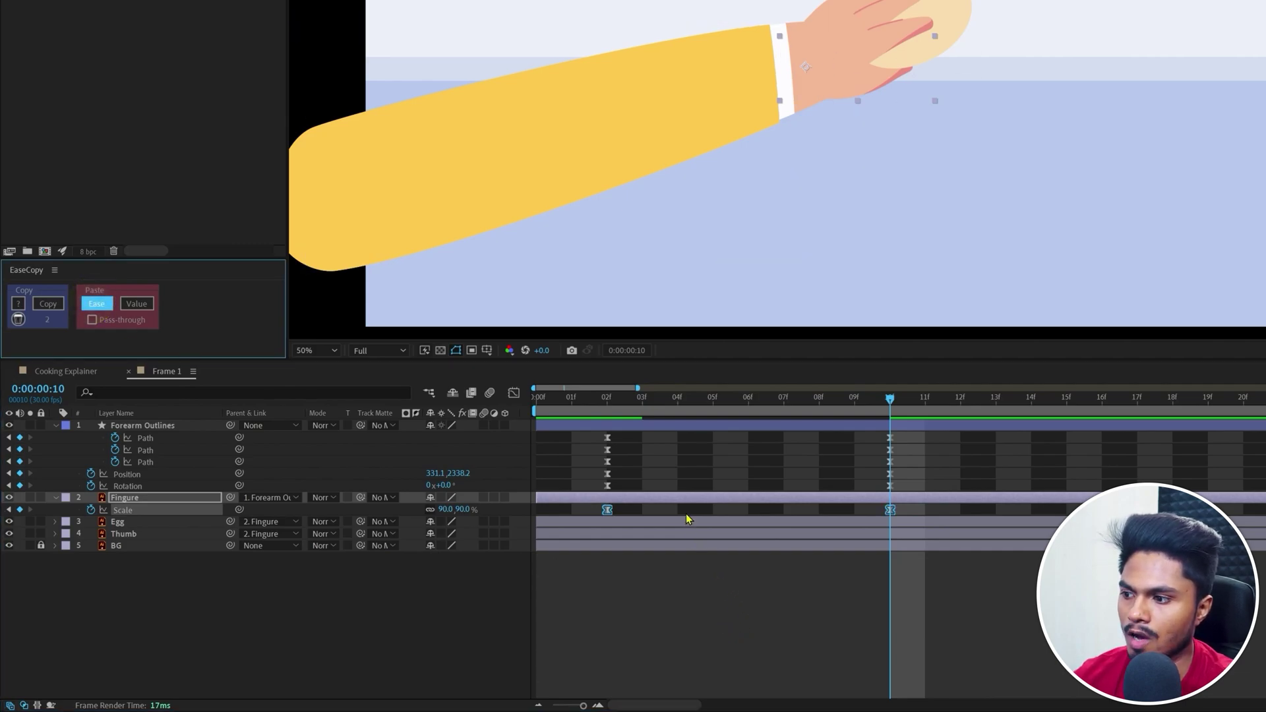
click(513, 393)
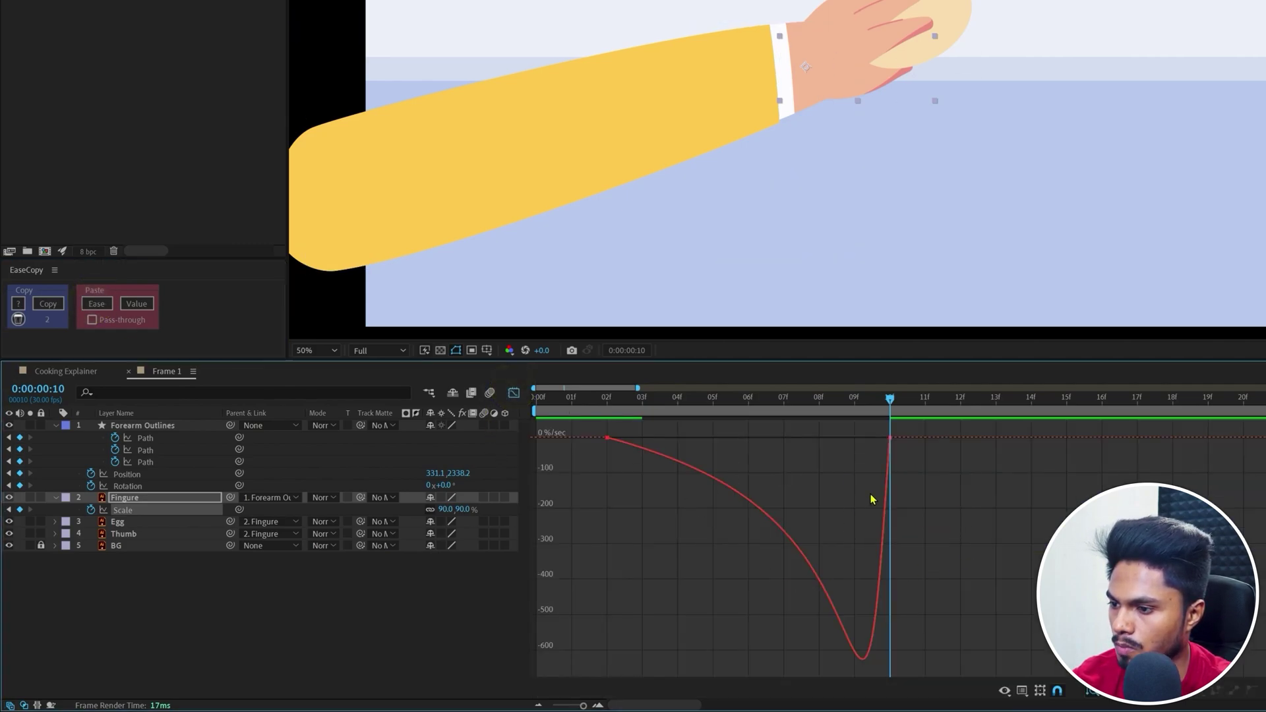
click(513, 393)
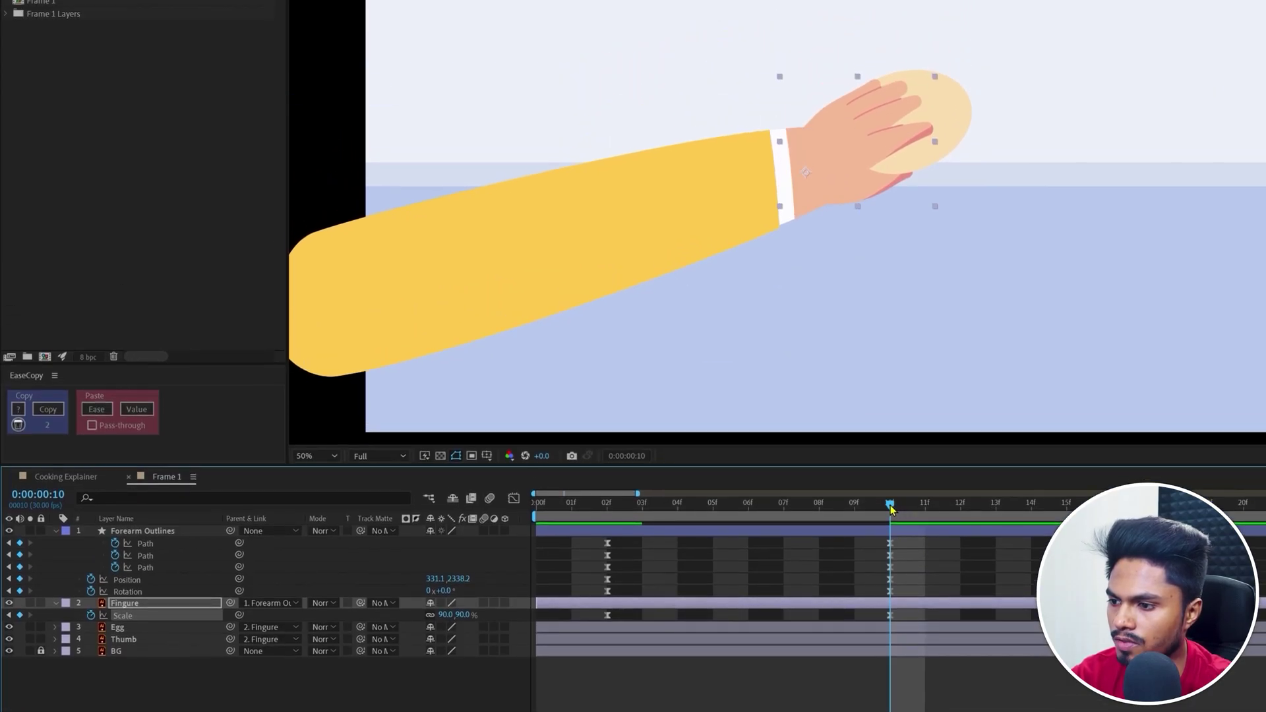
At frame 12, add hold keyframes for the Forearm Outlines paths, position and rotation and for the Fingure scale
click(37, 496)
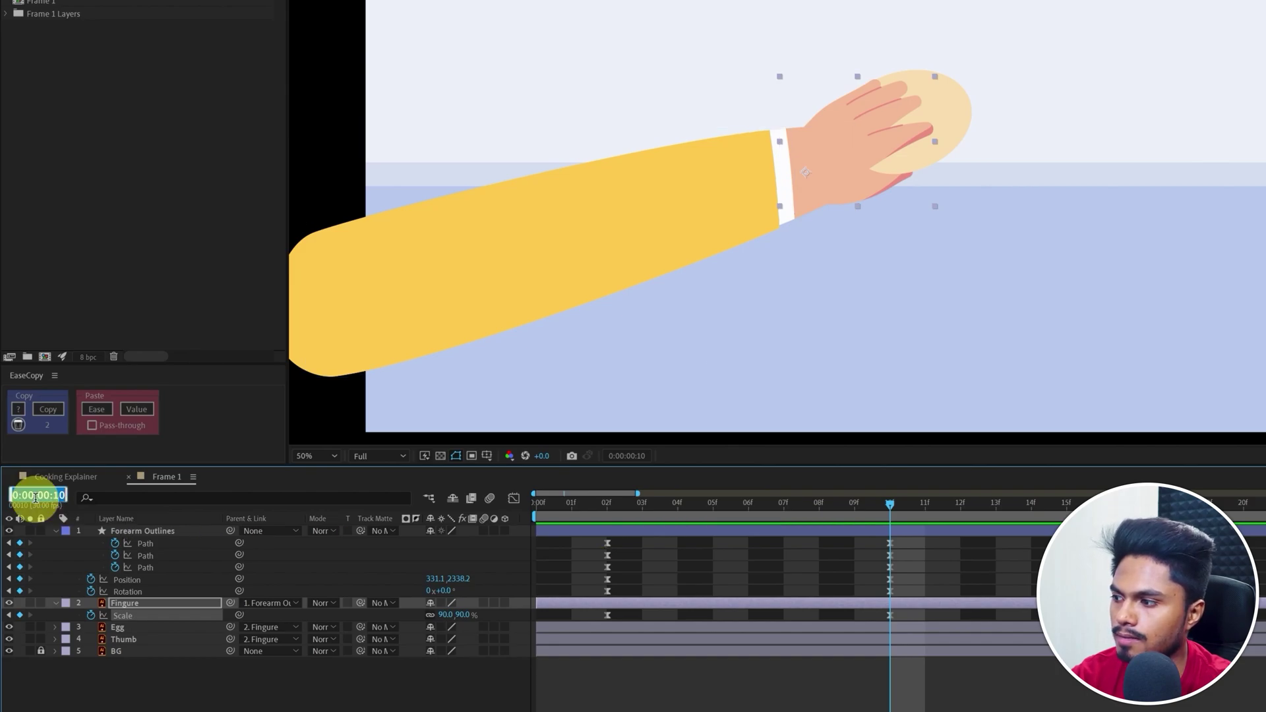
text(12)
key(Return)
click(1000, 573)
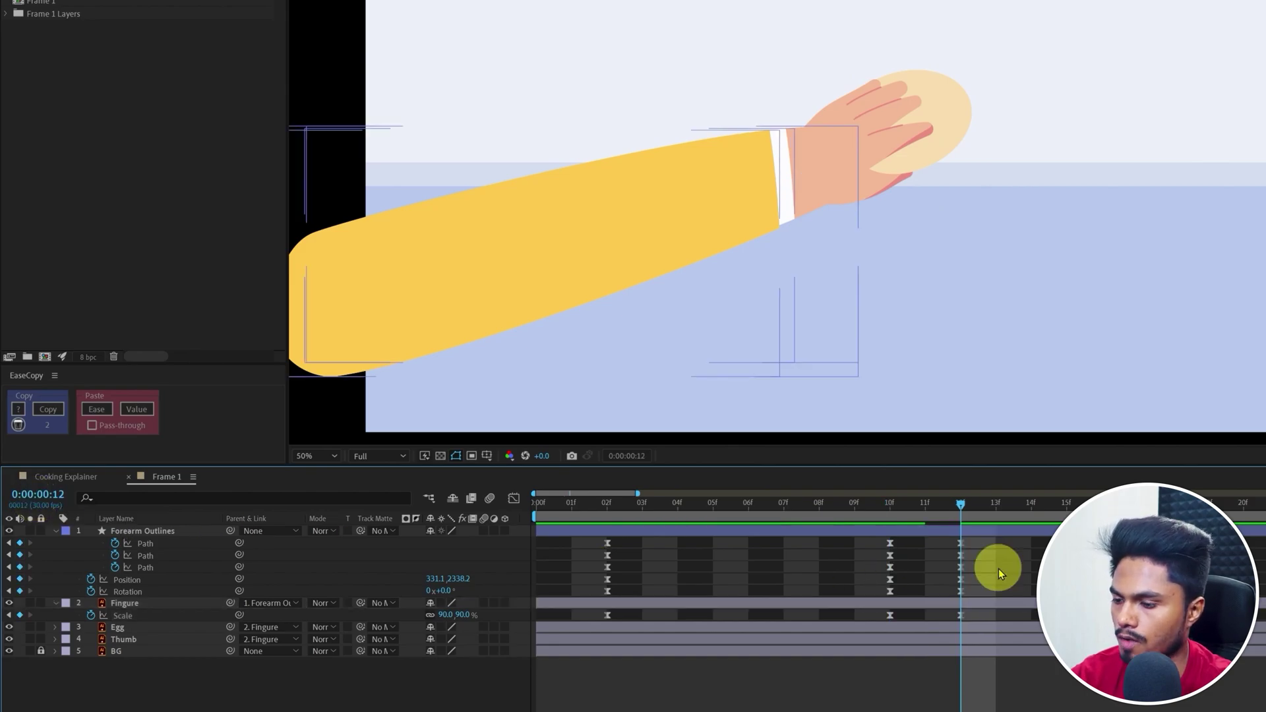
Copy the frame 2 keyframes of Forearm Outlines and Fingure and paste them onto each layer at frame 20
key(-)
click(46, 496)
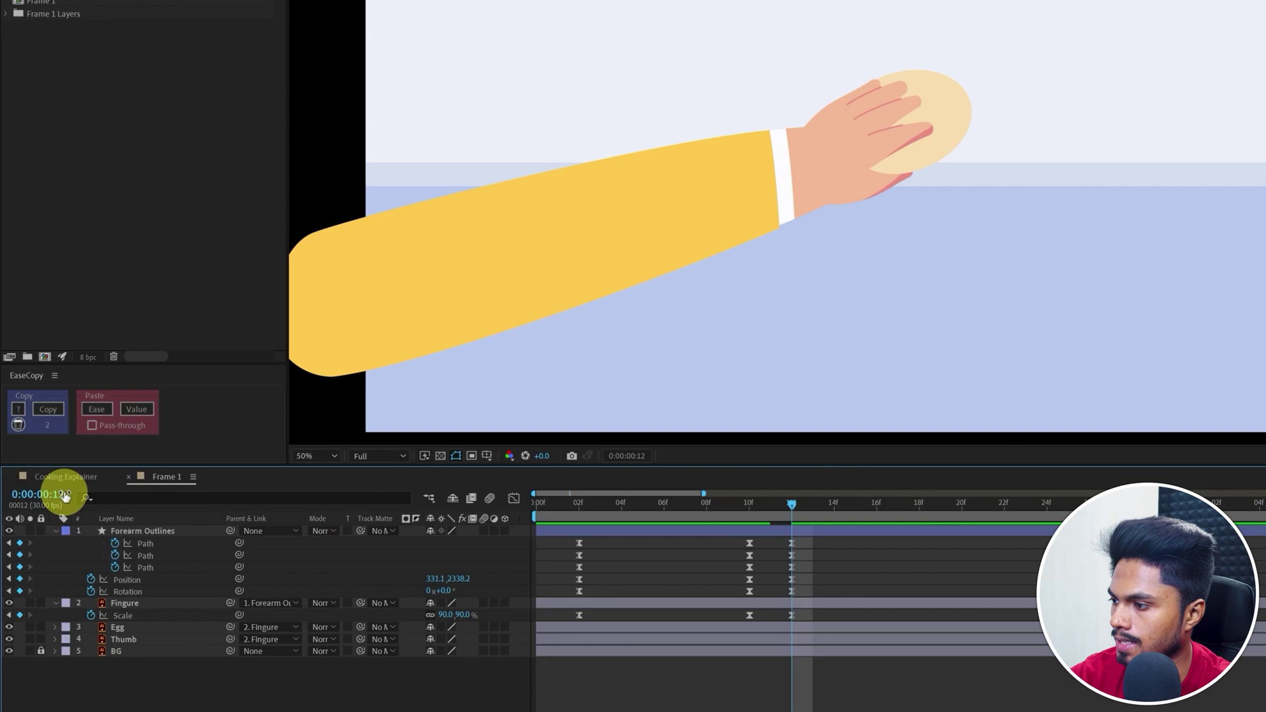
text(+8)
key(Return)
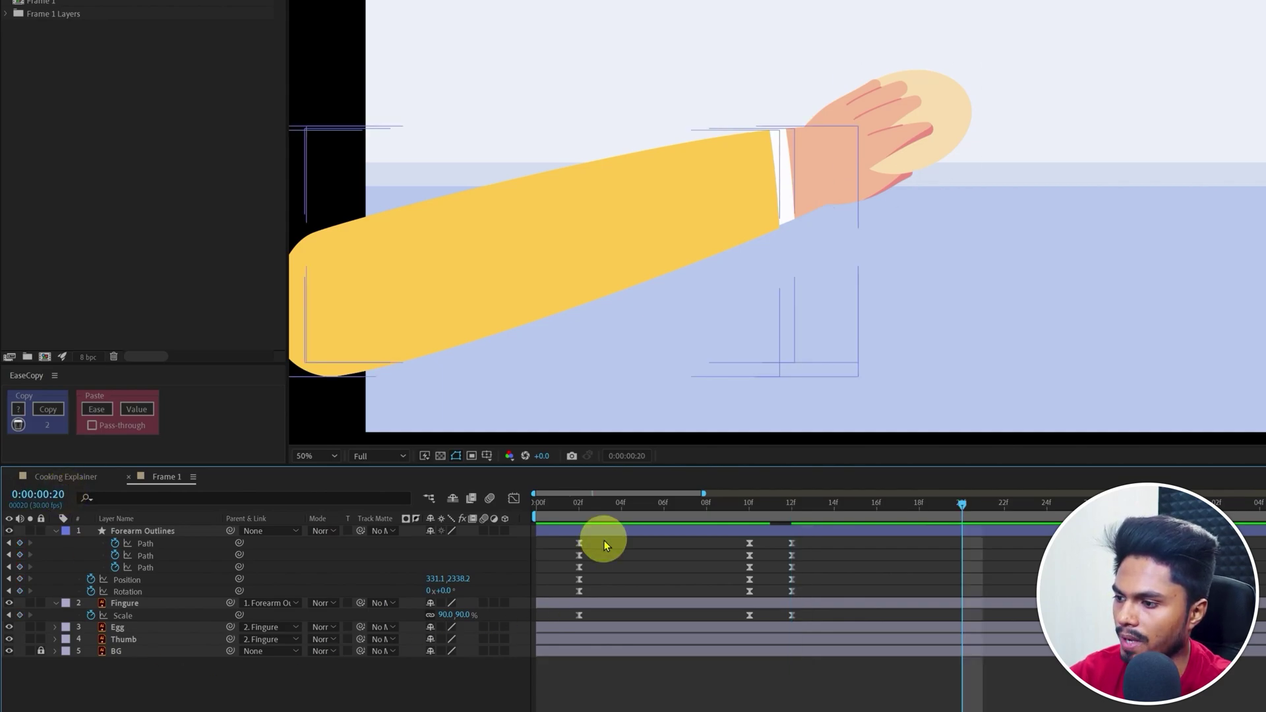
drag(604, 541, 555, 631)
key(ctrl+c)
key(ctrl+v)
key(ctrl+c)
key(ctrl+v)
key(F2)
Set the Forearm Outlines rotation to -6° at frame 20, checking the framing in the Cooking Explainer composition
key(comma)
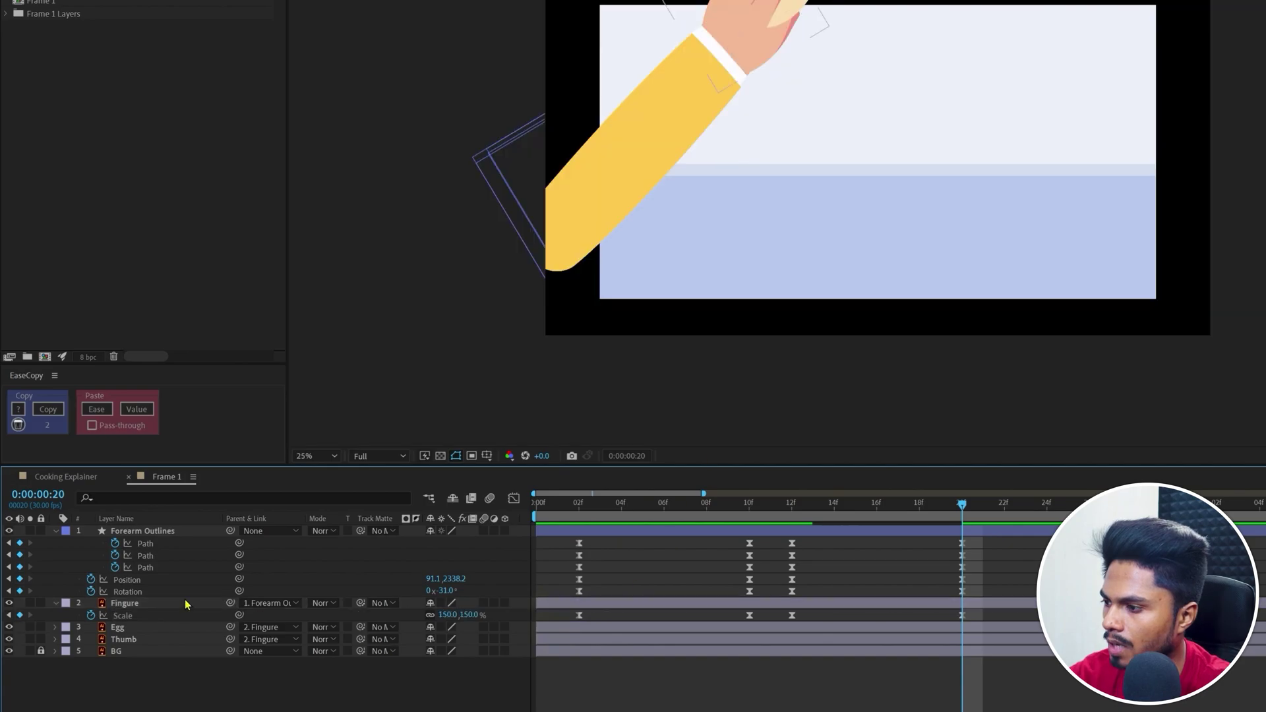
drag(440, 591, 431, 595)
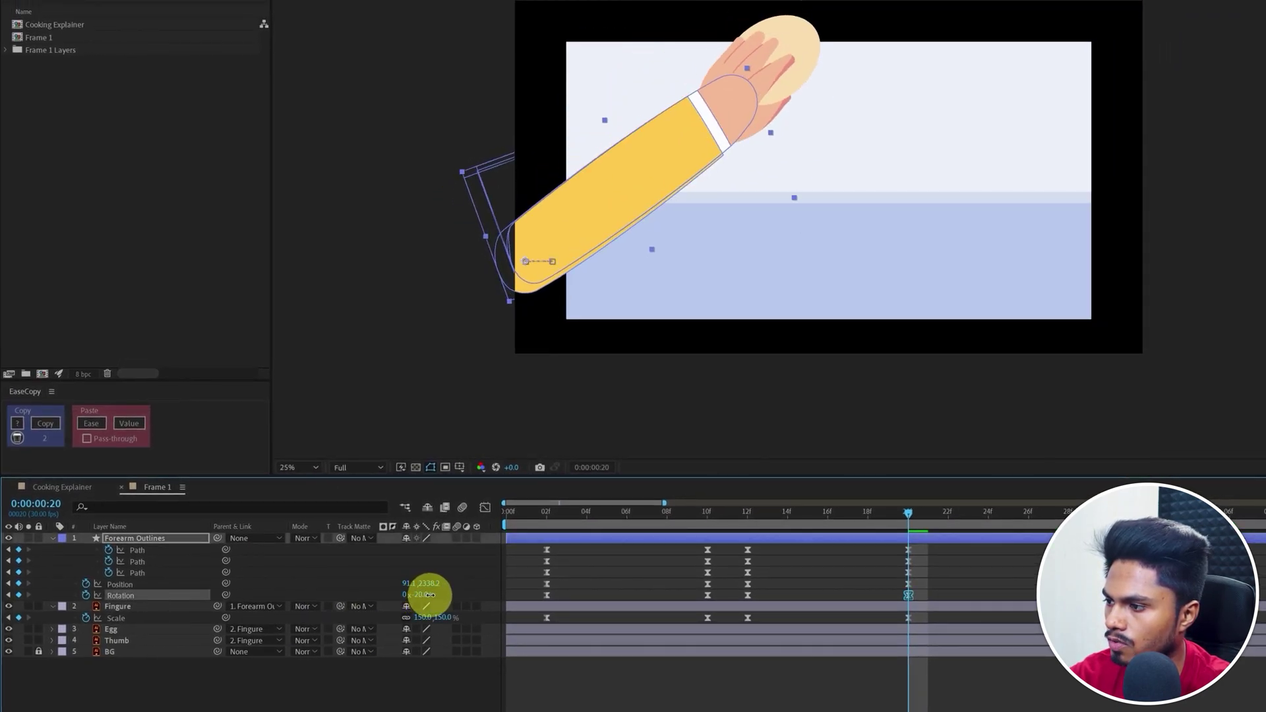
click(70, 489)
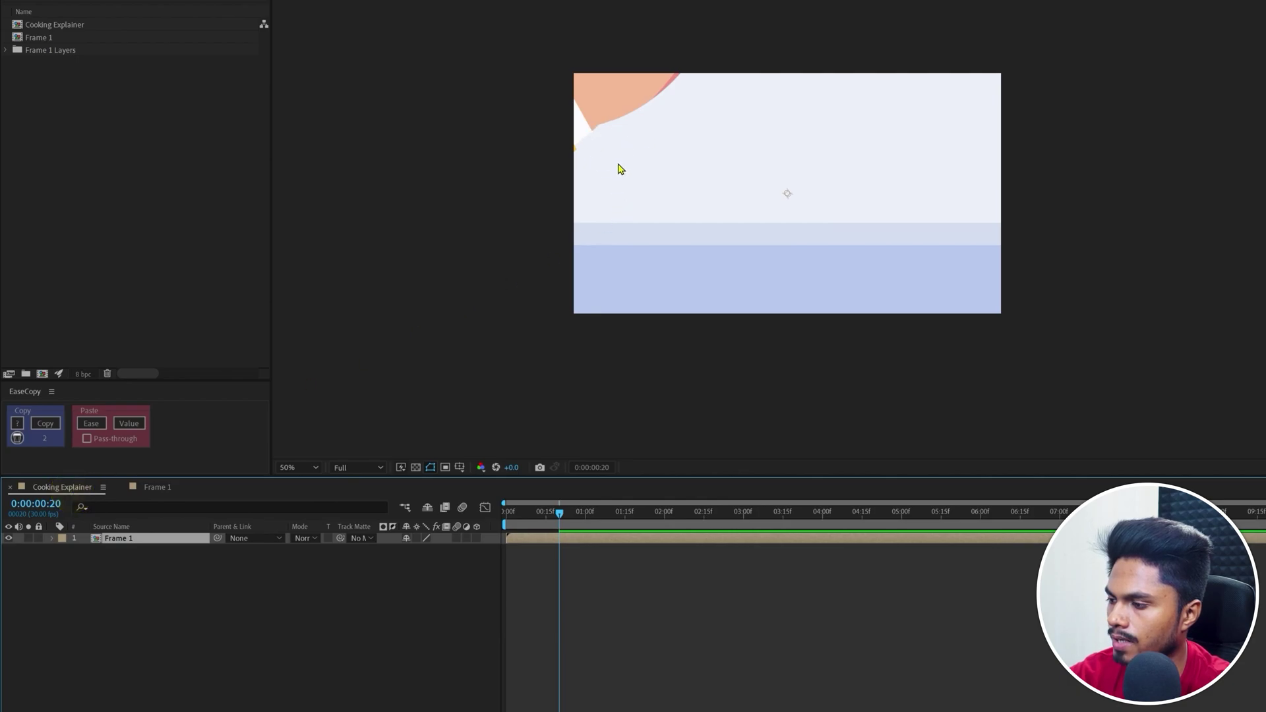
click(159, 486)
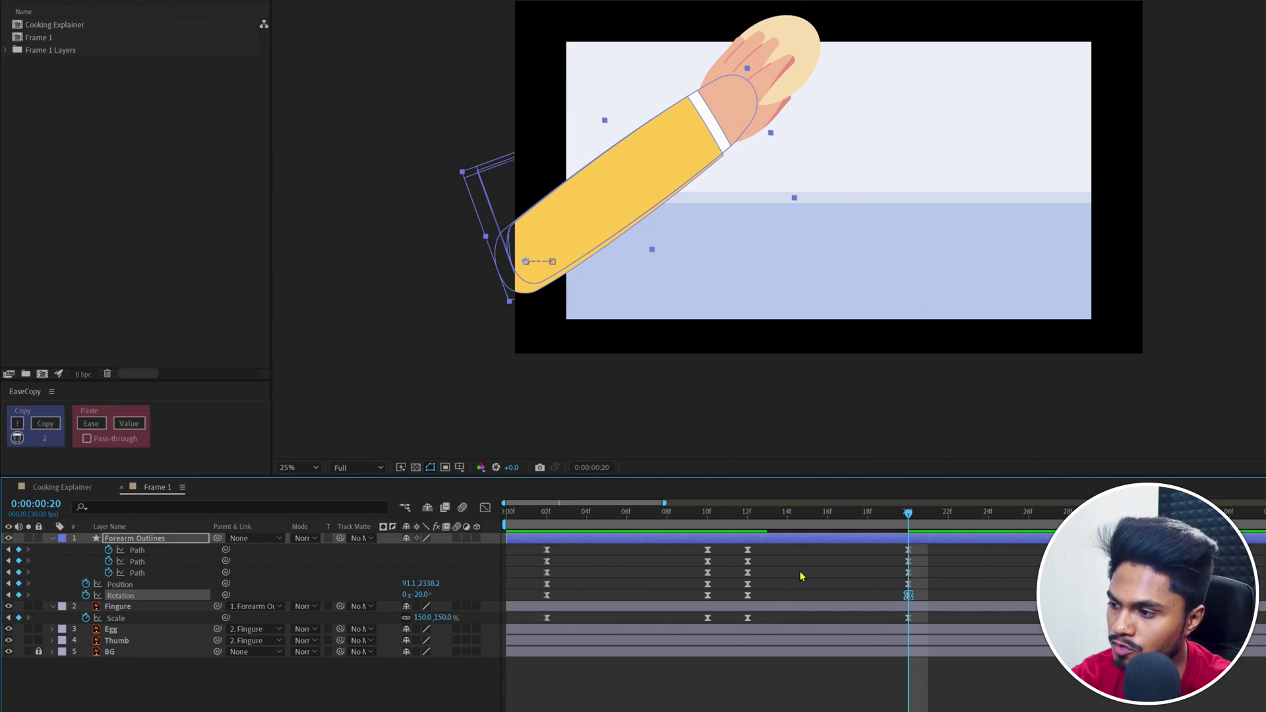
click(418, 596)
key(ctrl+z)
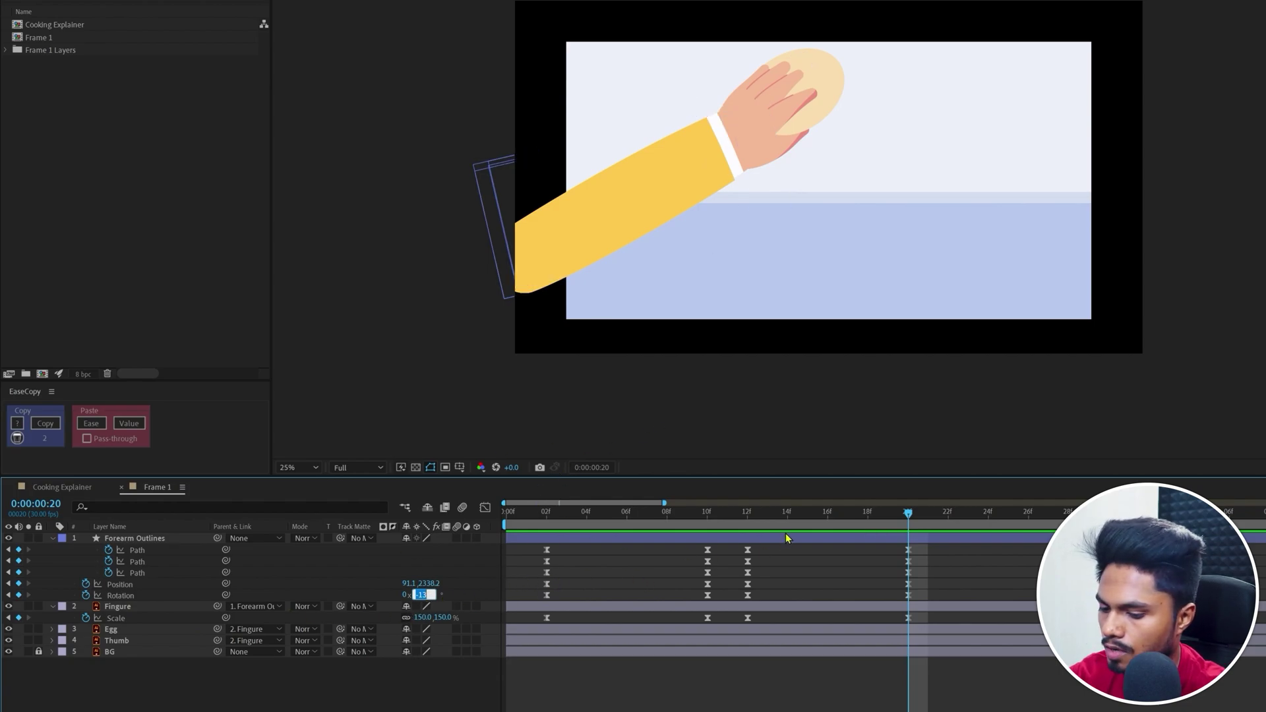
key(Return)
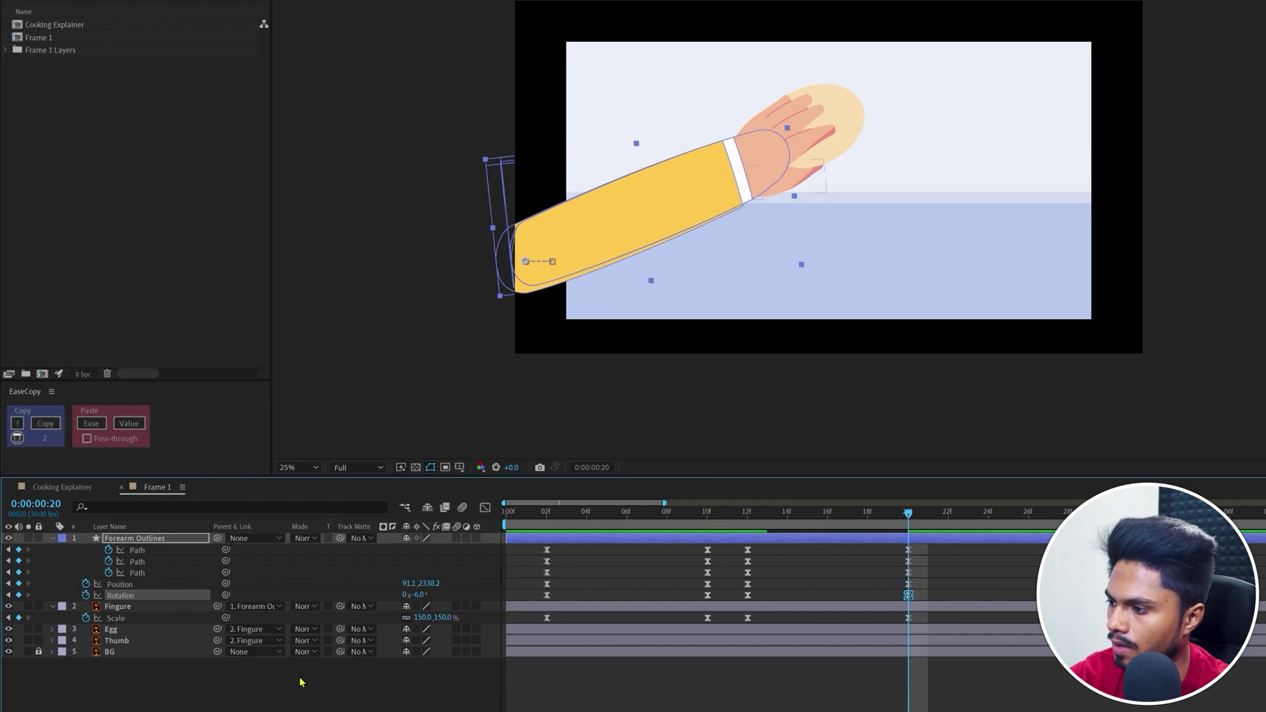
Animate the Fingure layer's rotation with a starting keyframe at frame 12 and -8° at frame 20
click(115, 606)
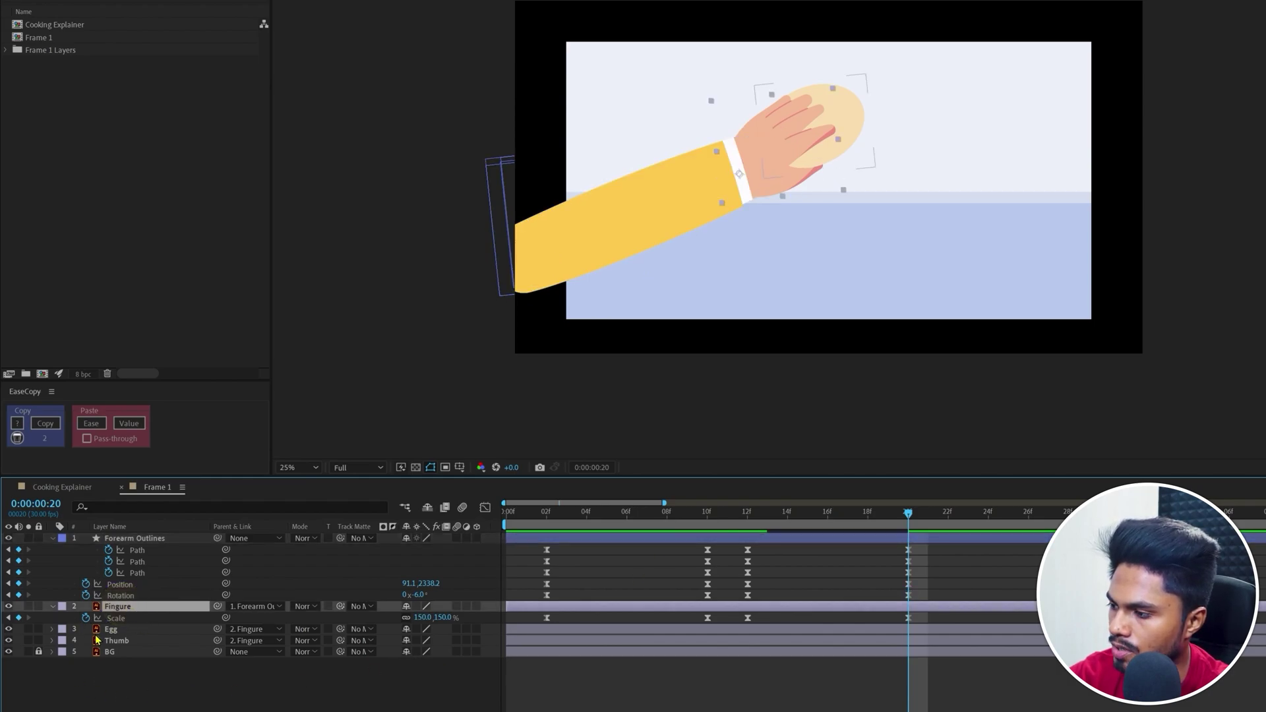
key(r)
click(86, 618)
key(u)
click(419, 629)
text(-)
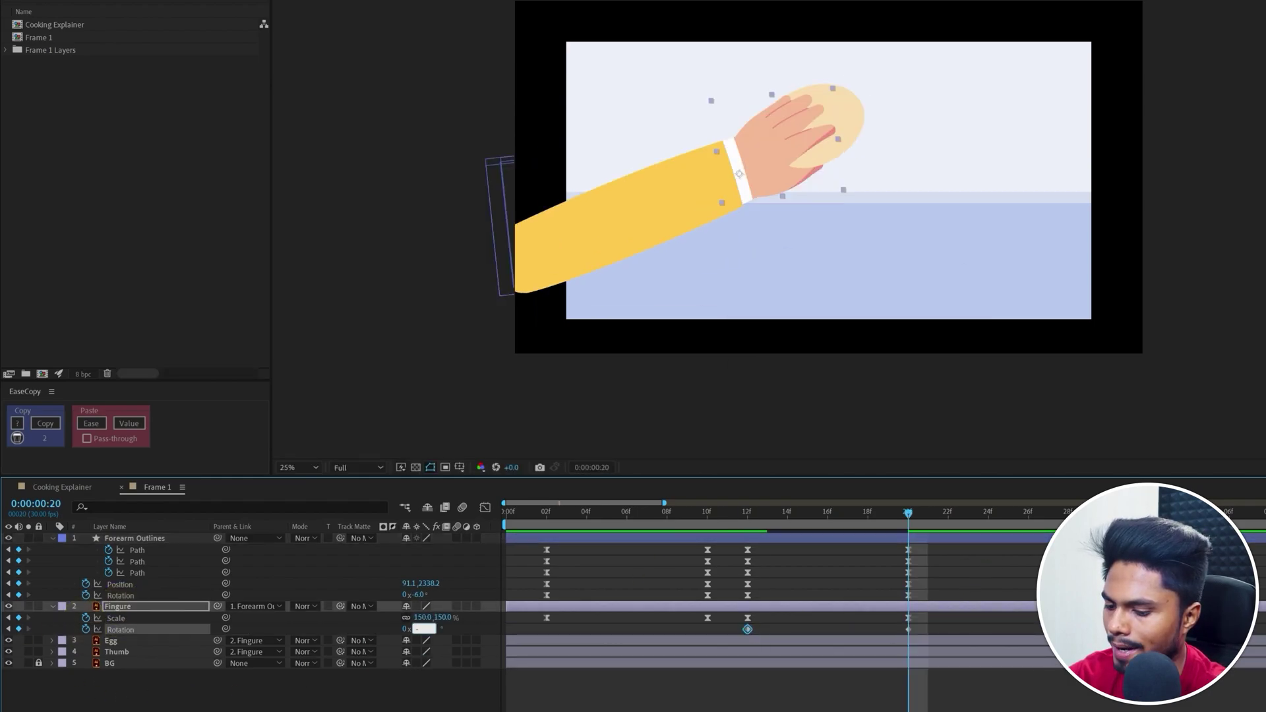
text(-8)
key(Return)
click(848, 571)
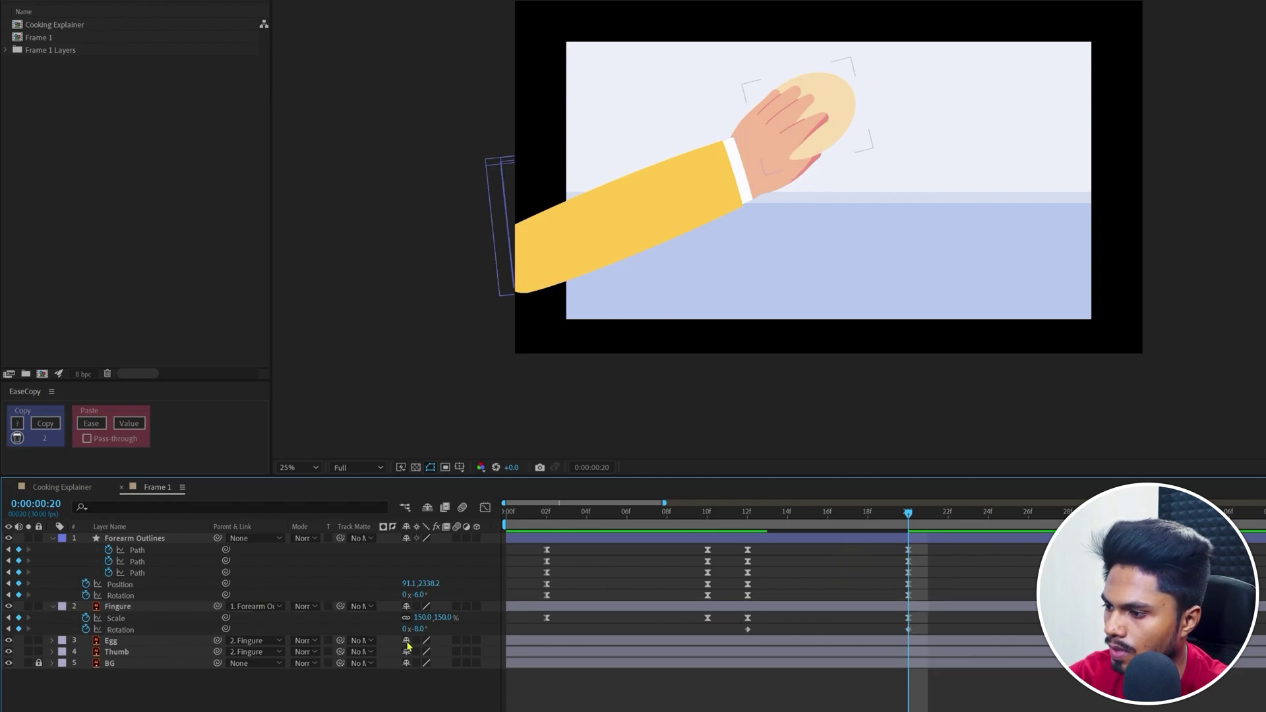
Set the Fingure layer's scale to 110% at frame 20
click(422, 617)
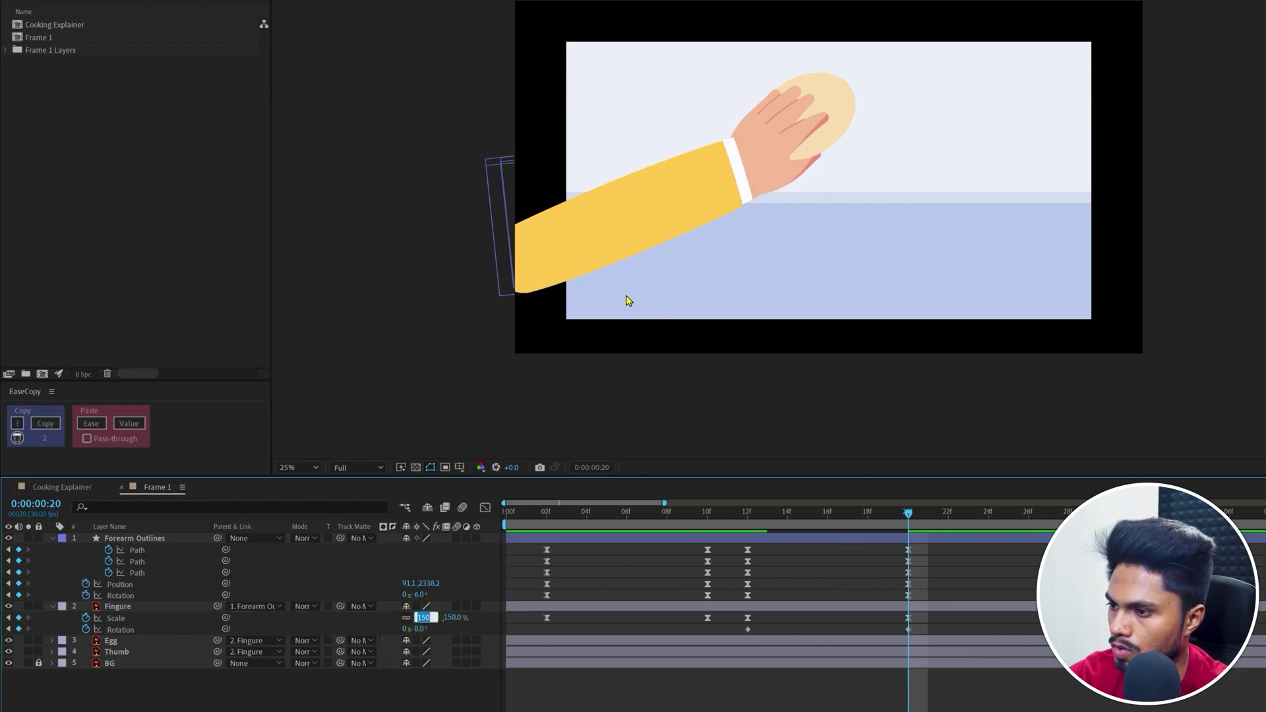
click(859, 146)
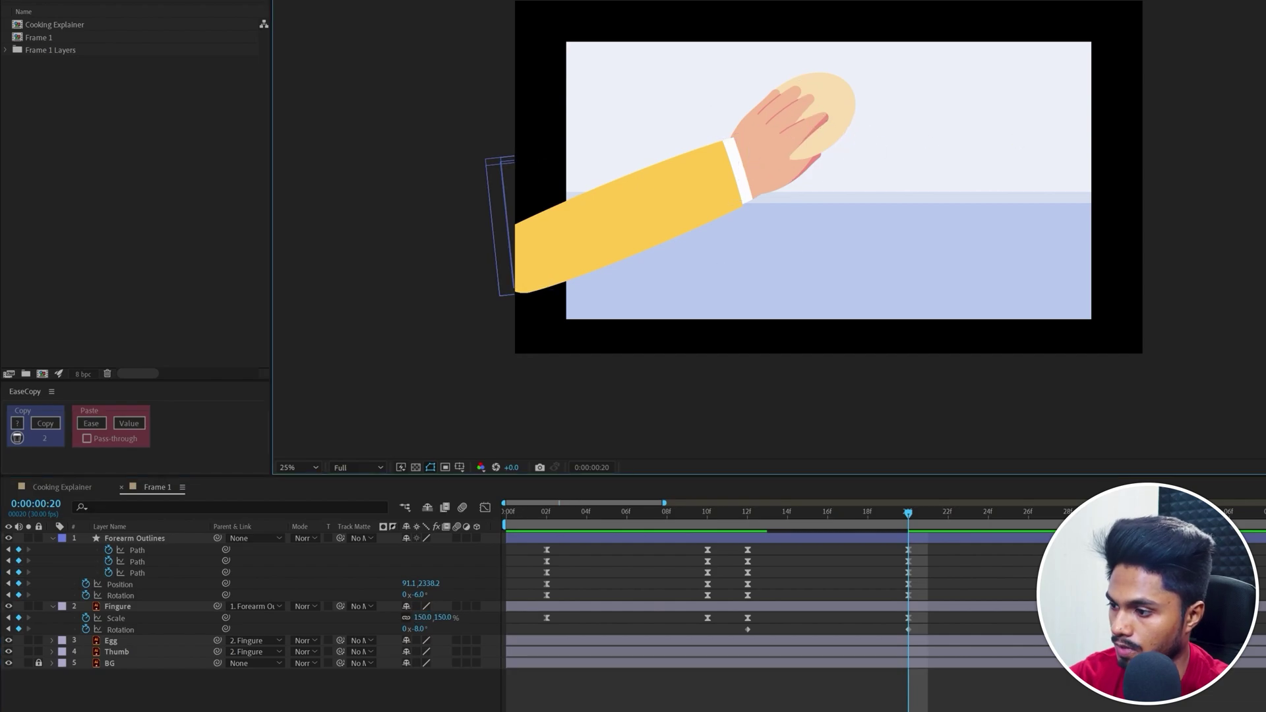
click(422, 617)
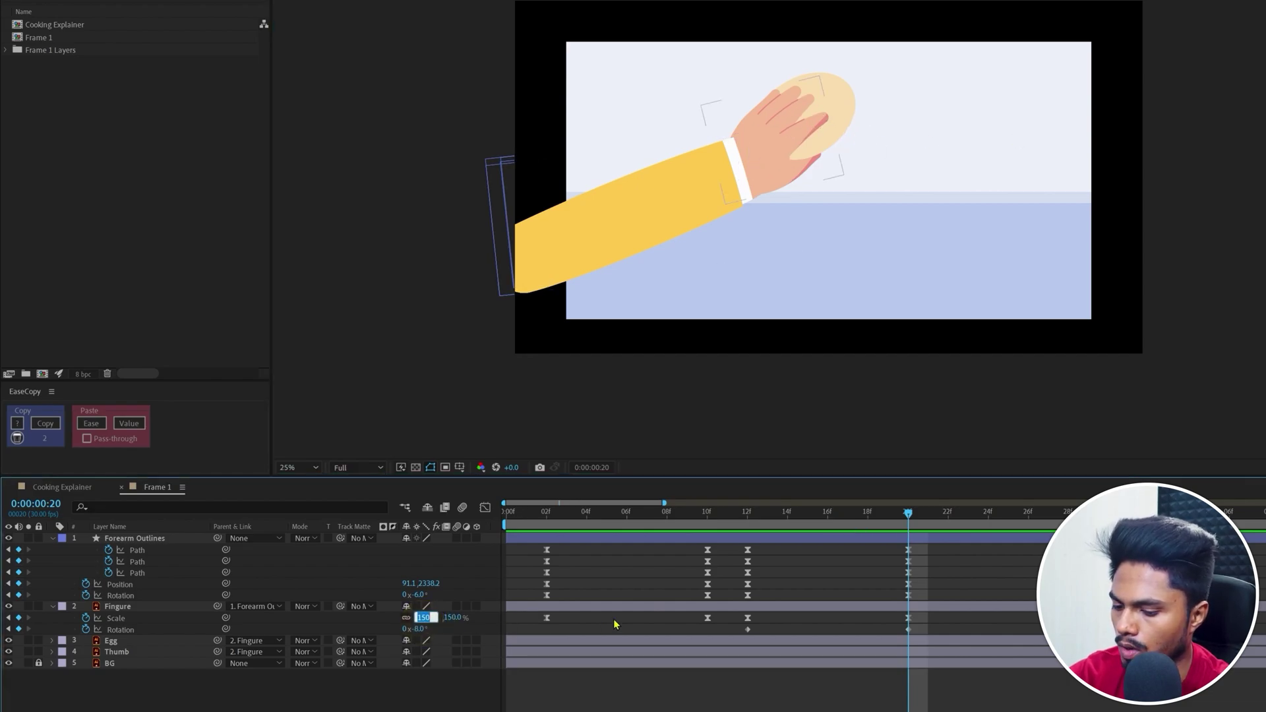
key(Return)
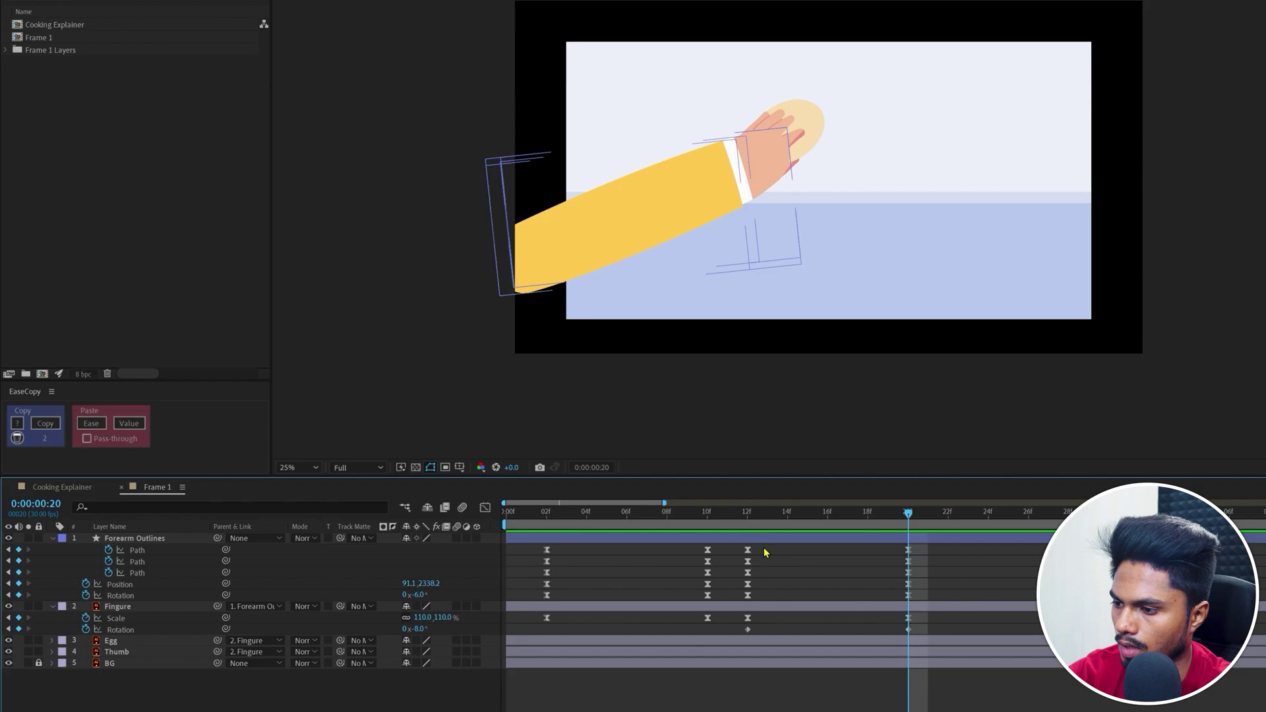
At frame 20, free-transform the wrist-end points of all forearm paths to match the reduced hand size
drag(762, 546, 923, 575)
scroll(787, 195, up, 1)
click(717, 180)
double_click(717, 181)
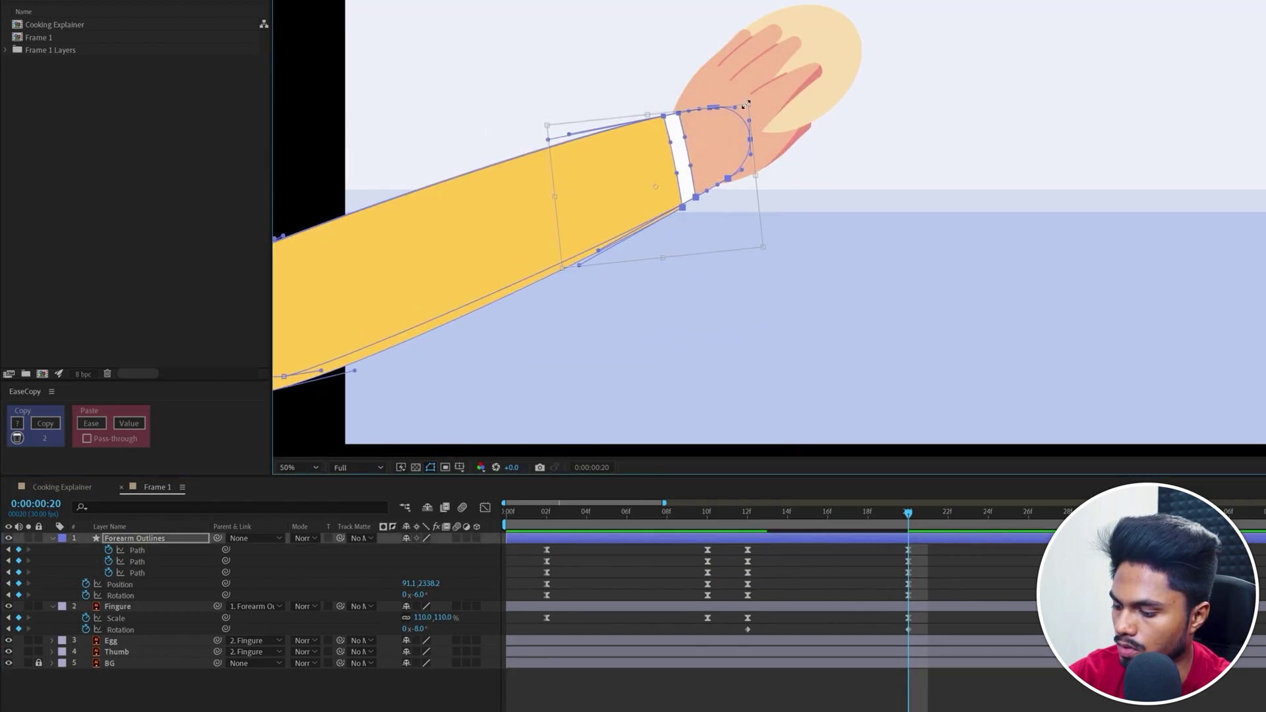
drag(745, 105, 752, 95)
click(994, 285)
drag(780, 265, 775, 257)
key(ctrl+z)
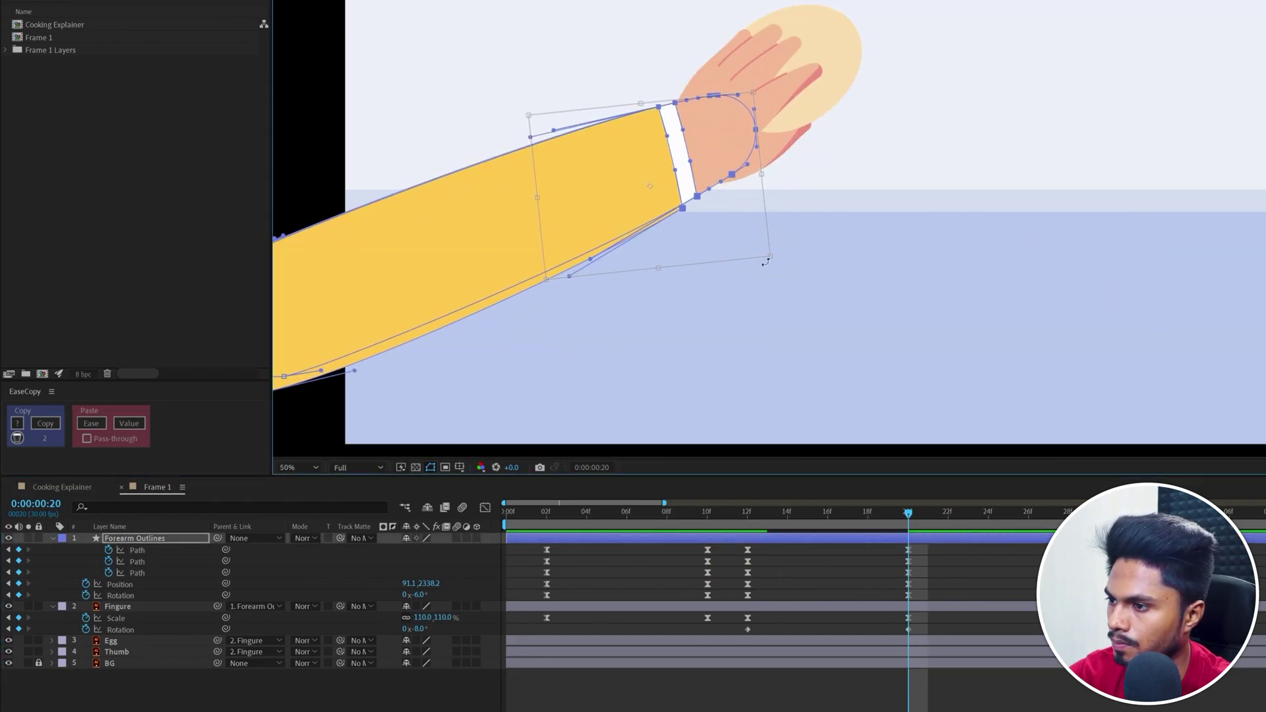
scroll(987, 275, down, 1)
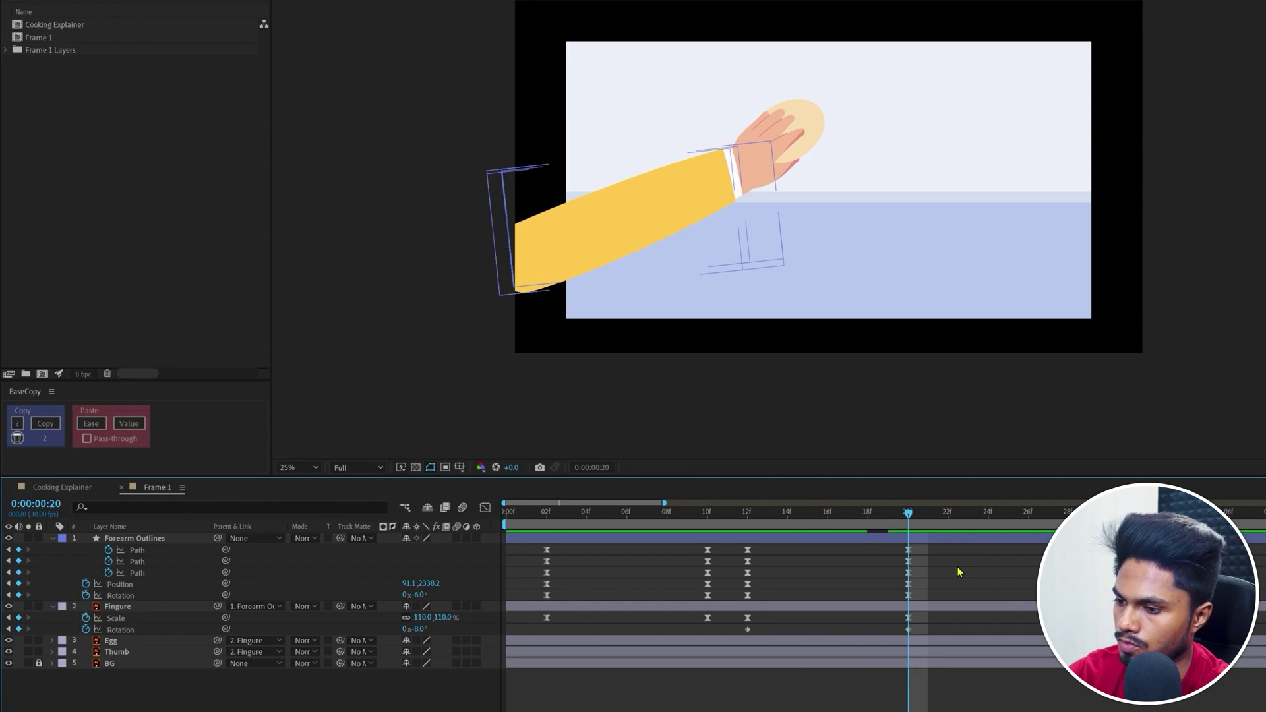
Paste the copied ease onto all keyframes at frames 12 and 20, and add hold keyframes for every animated property at frame 22
key(Page_Down)
key(Page_Down)
drag(932, 545, 710, 685)
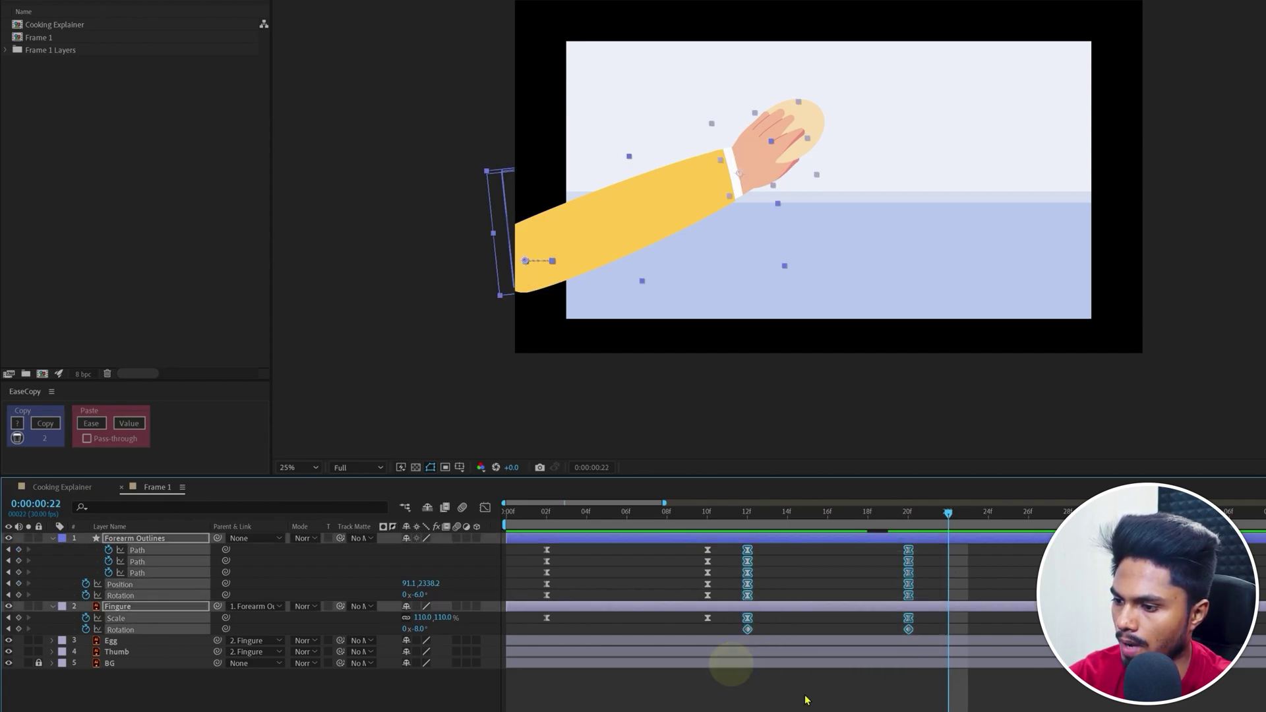
click(92, 427)
click(986, 576)
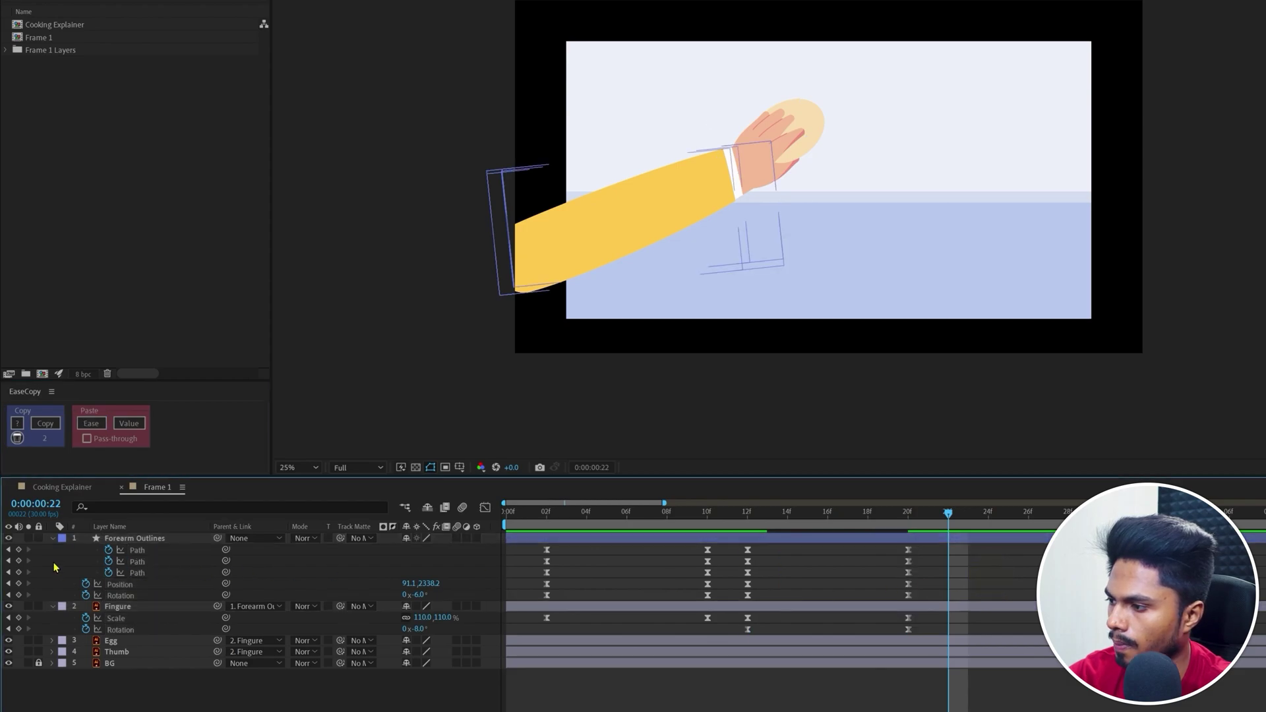
mouse_move(17, 560)
mouse_down()
mouse_move(15, 635)
mouse_move(20, 549)
mouse_up()
key(F2)
Copy the frame 12 keyframes of Forearm Outlines and Fingure and paste them onto each layer at 1:00
click(44, 501)
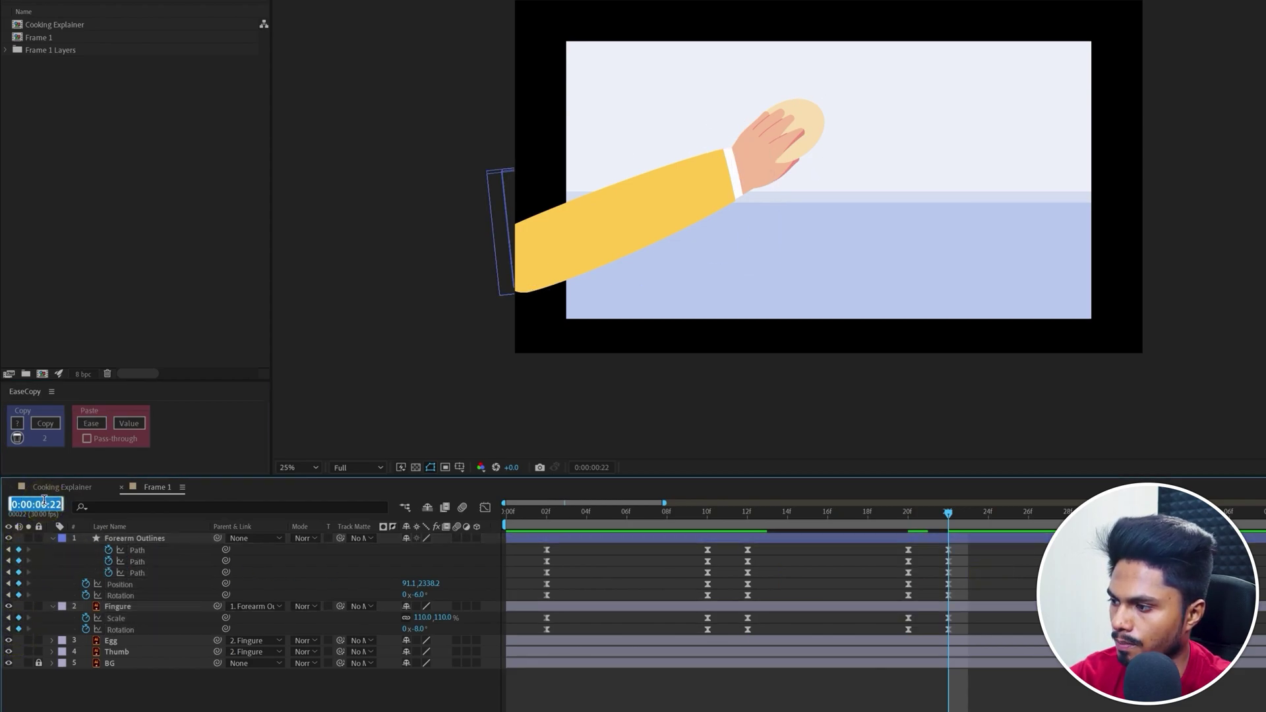
text(100)
key(Return)
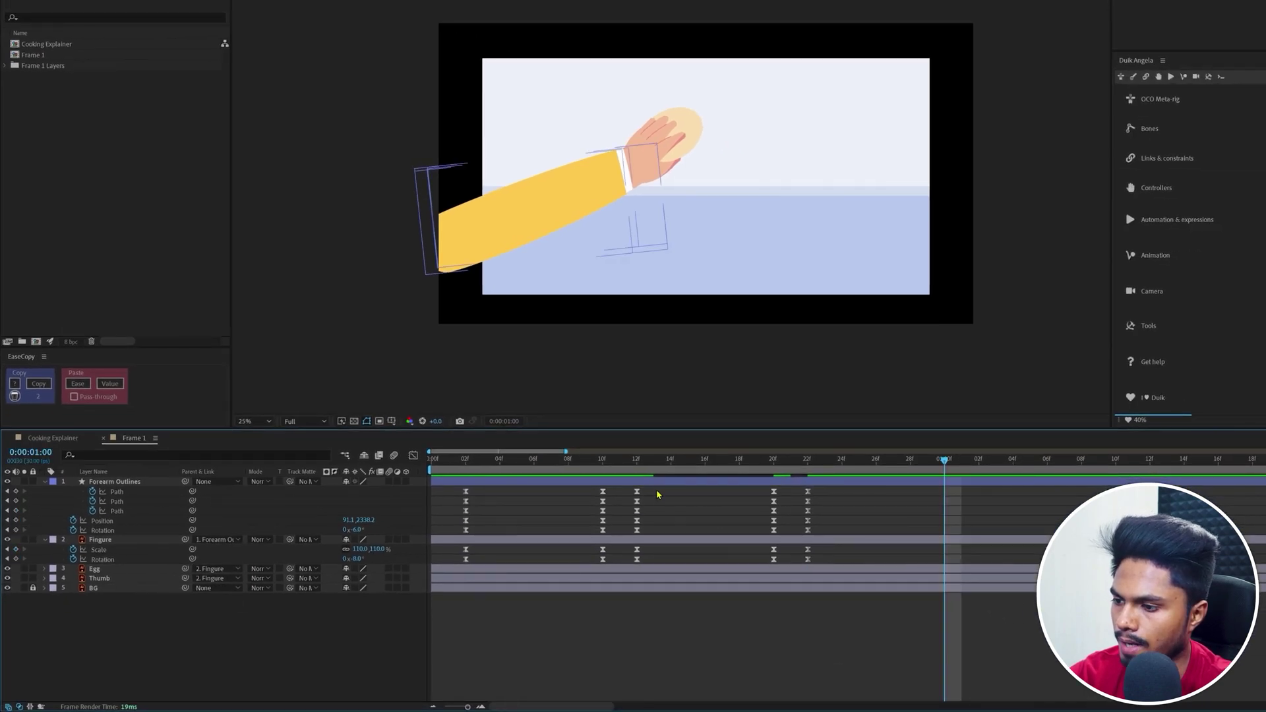
drag(766, 542, 740, 599)
drag(636, 537, 620, 573)
key(ctrl+c)
key(ctrl+v)
key(ctrl+c)
key(ctrl+v)
Paste the copied ease onto all Forearm Outlines and Fingure keyframes at frame 22 and 1:00
drag(970, 490, 797, 577)
click(77, 384)
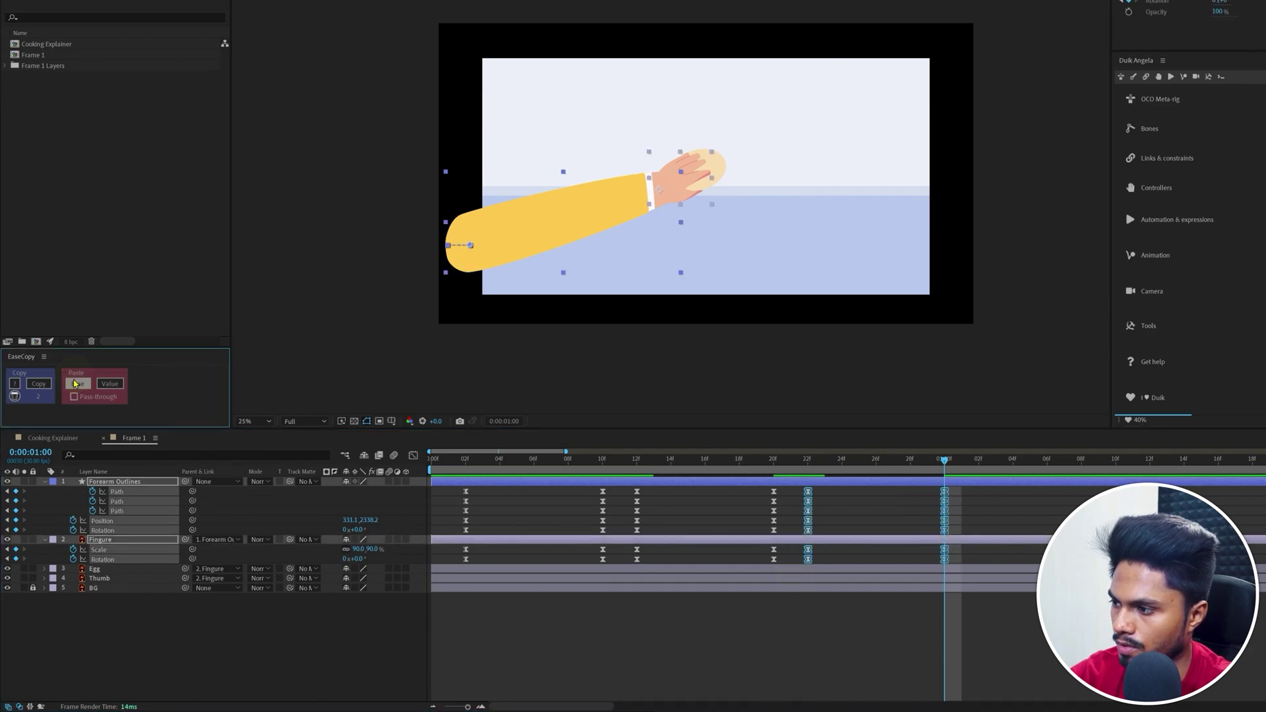
click(76, 384)
click(956, 516)
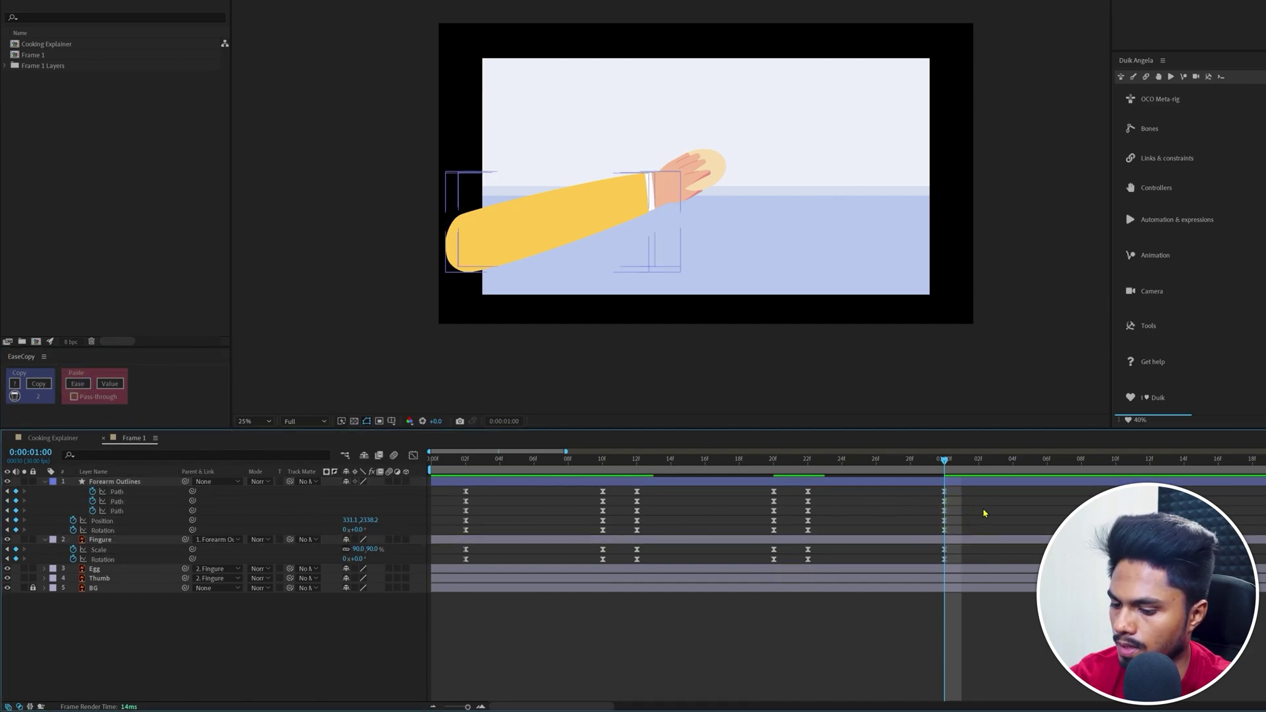
Add hold keyframes for every animated Forearm Outlines and Fingure property at 1:02
key(Page_Down)
key(Page_Down)
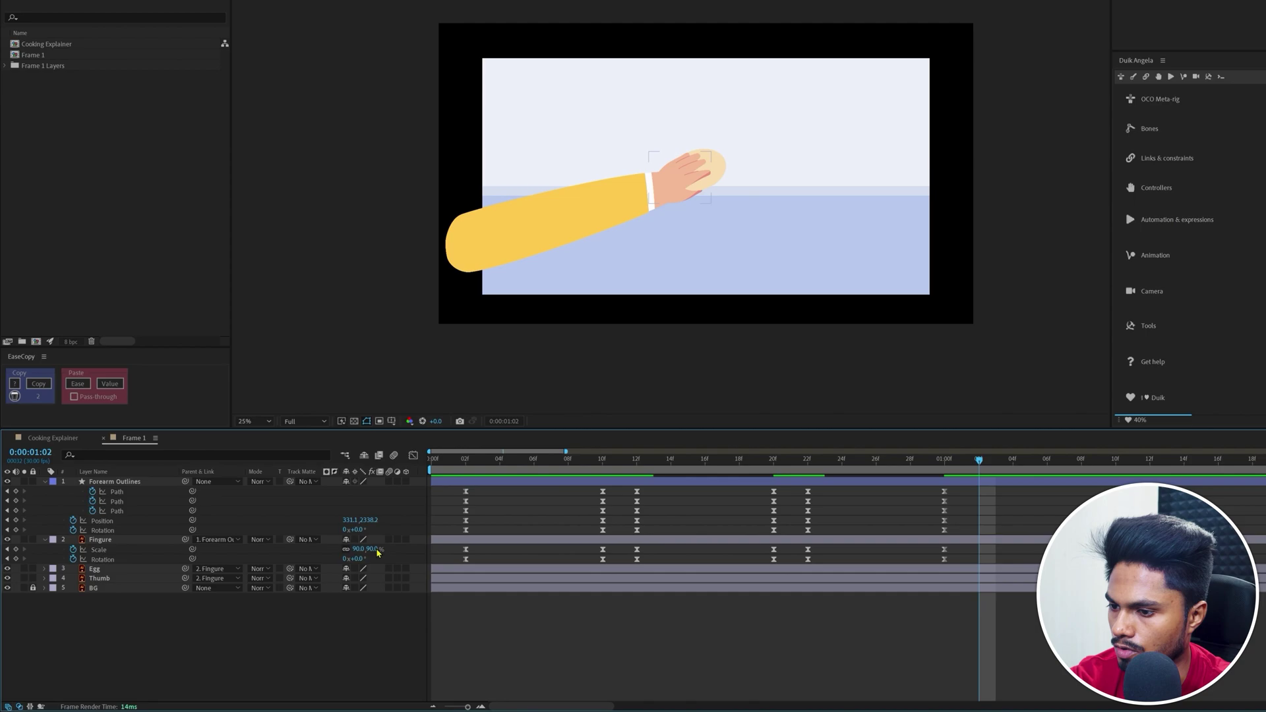
click(20, 501)
drag(22, 502, 23, 563)
Copy the frame 2 keyframes of Forearm Outlines and Fingure and paste them onto each layer at 1:11
click(30, 452)
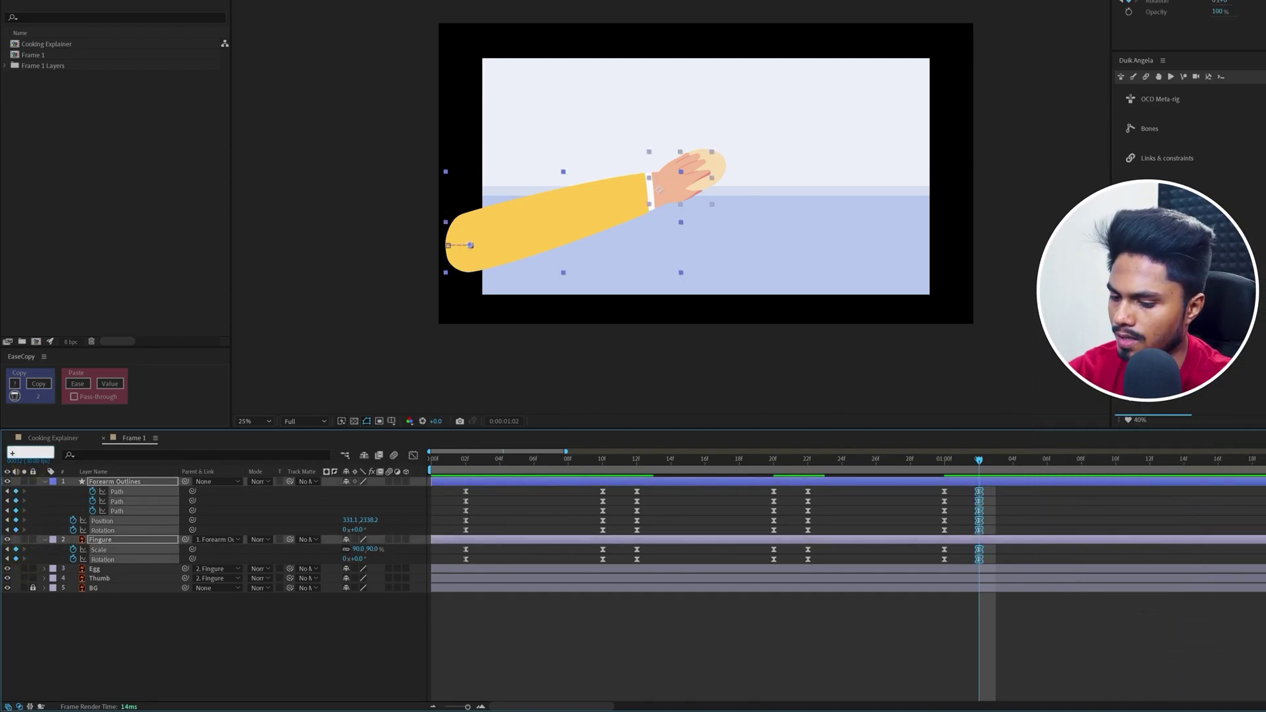
text(+9)
key(Return)
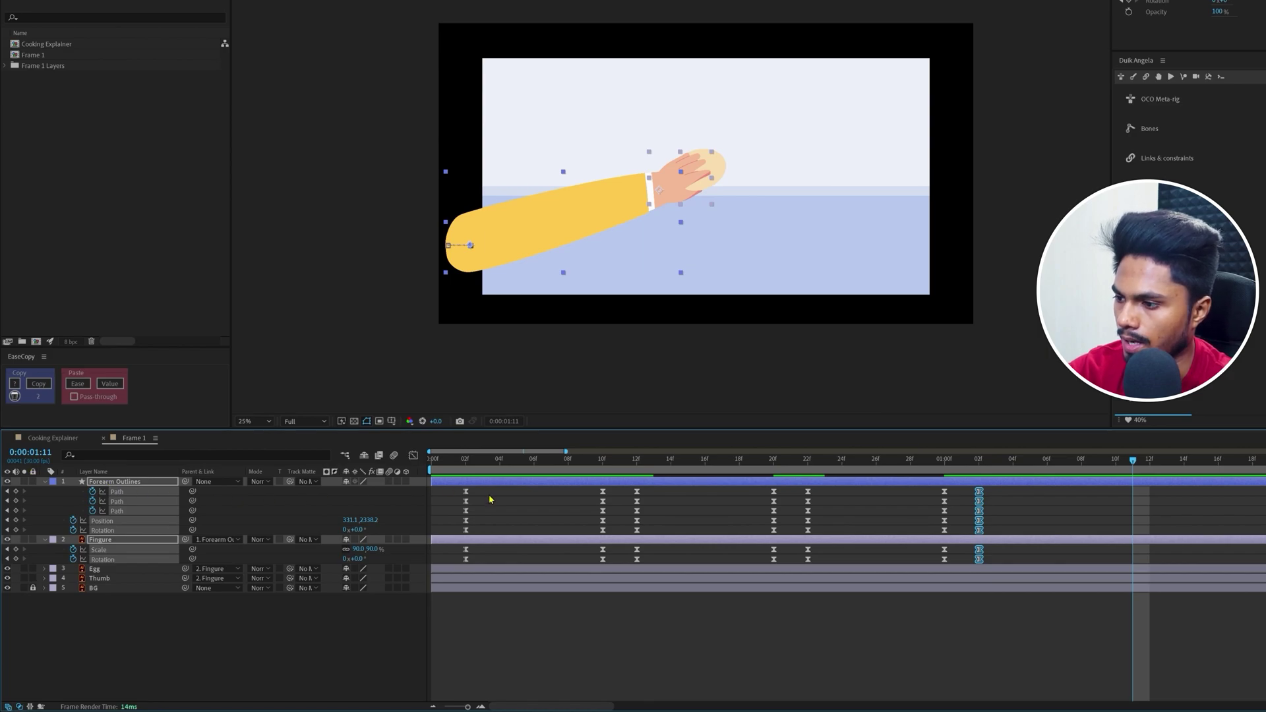
drag(486, 490, 452, 566)
key(ctrl+c)
key(ctrl+v)
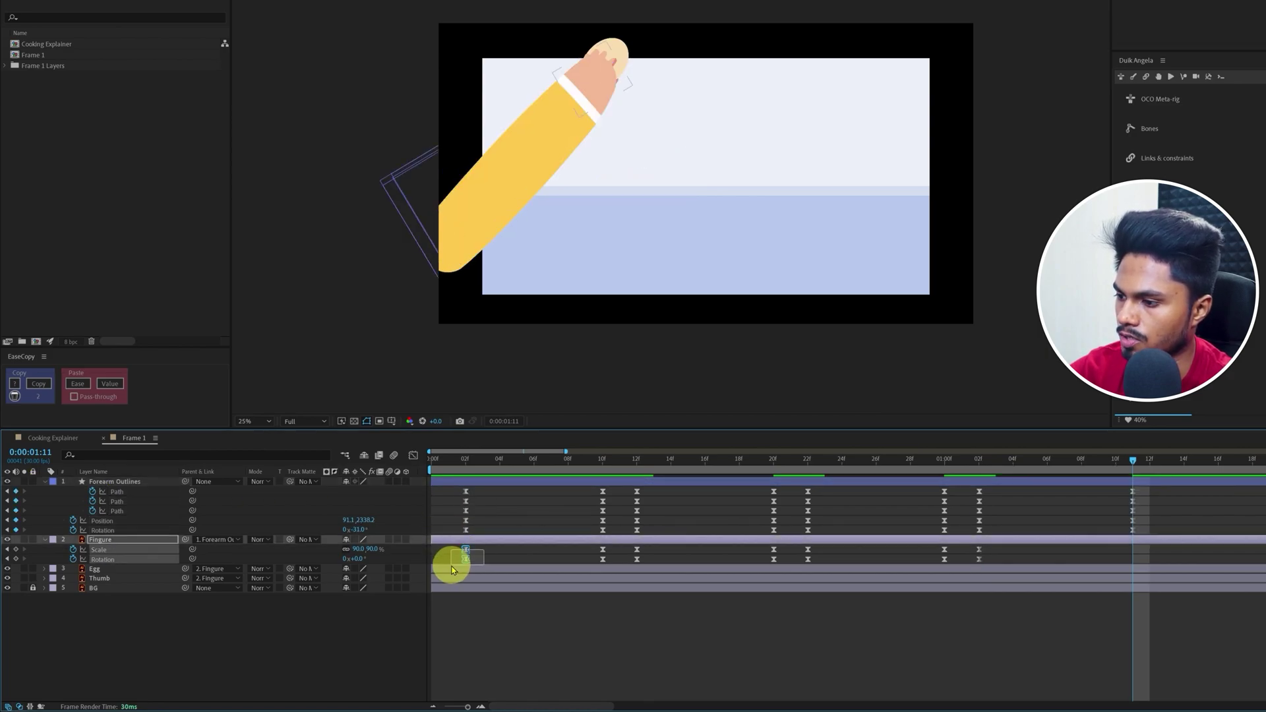
key(ctrl+c)
key(ctrl+v)
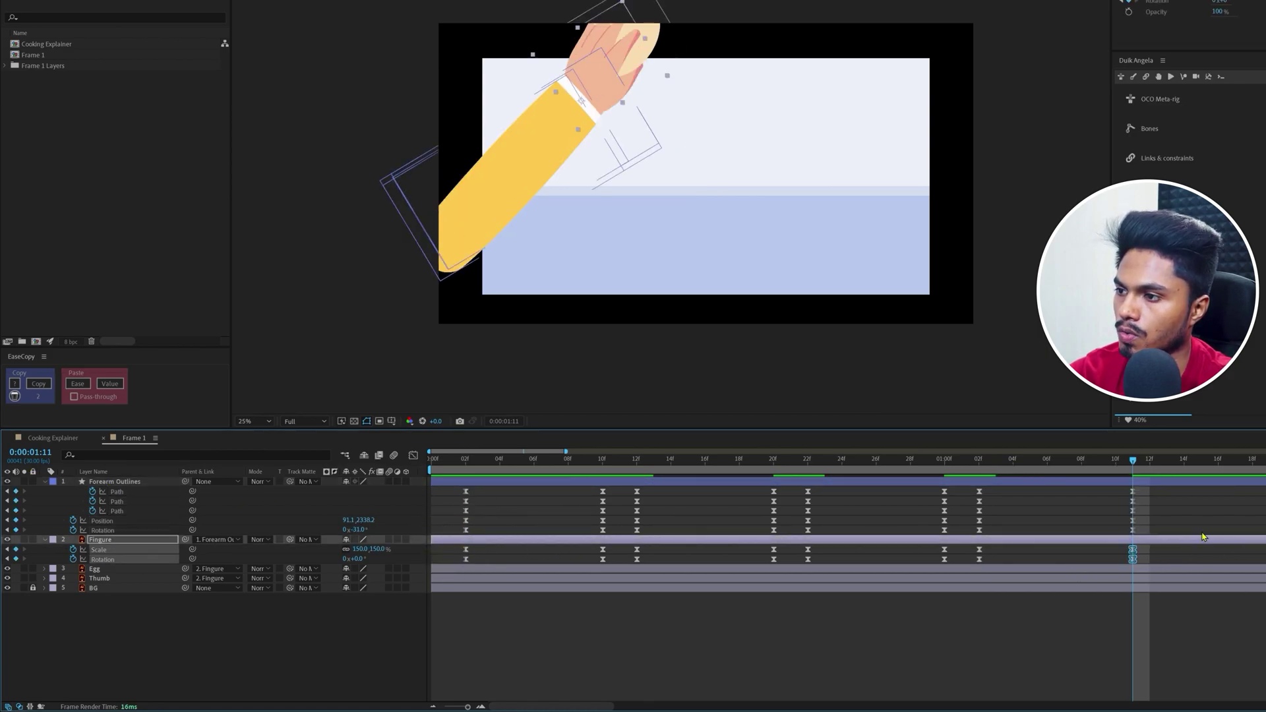
Paste the copied ease onto all keyframes at 1:02 and 1:11, and preview the animation from the start
drag(1150, 499, 963, 596)
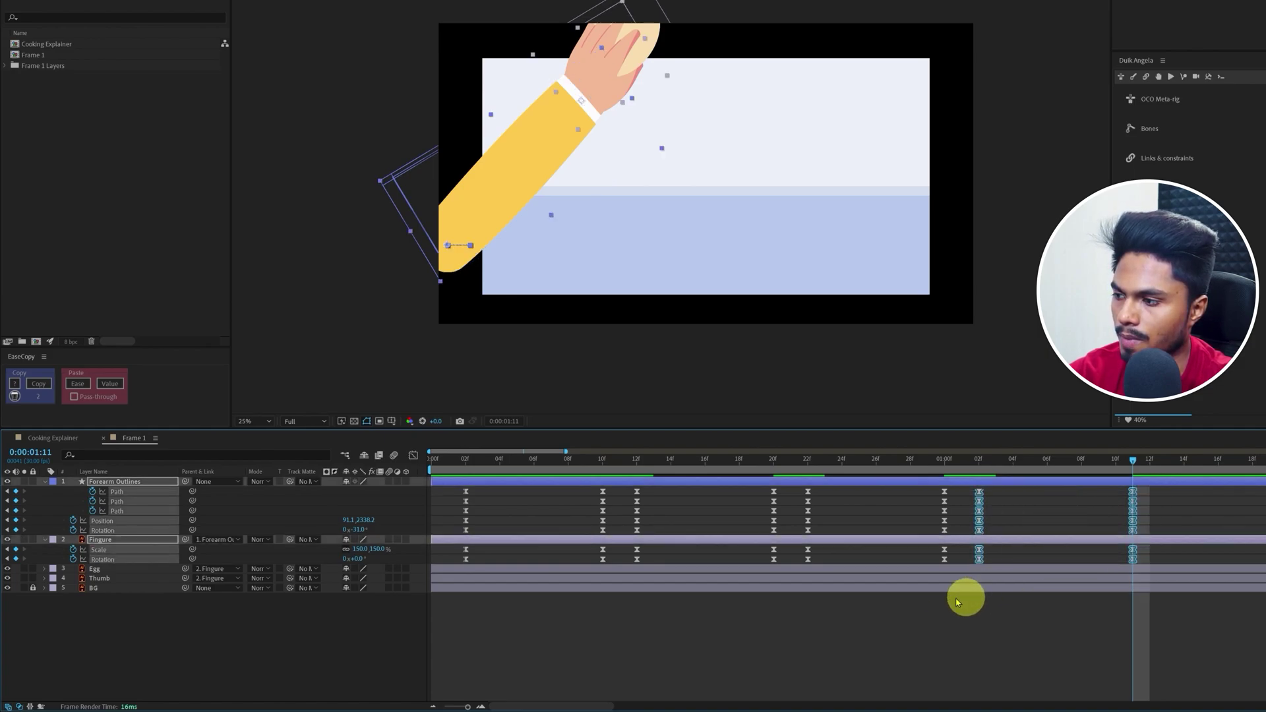
click(73, 384)
click(536, 517)
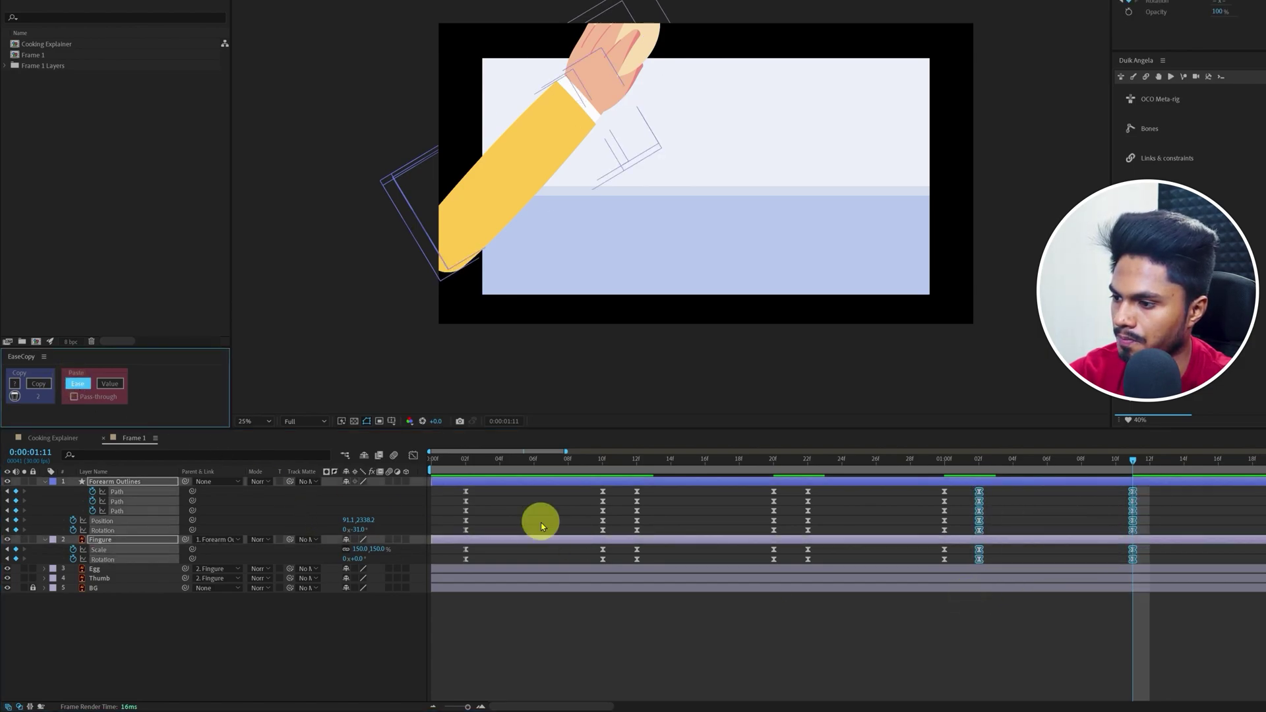
key(Home)
key(space)
mouse_move(632, 473)
mouse_down()
mouse_move(765, 500)
mouse_move(927, 497)
mouse_move(637, 496)
mouse_up()
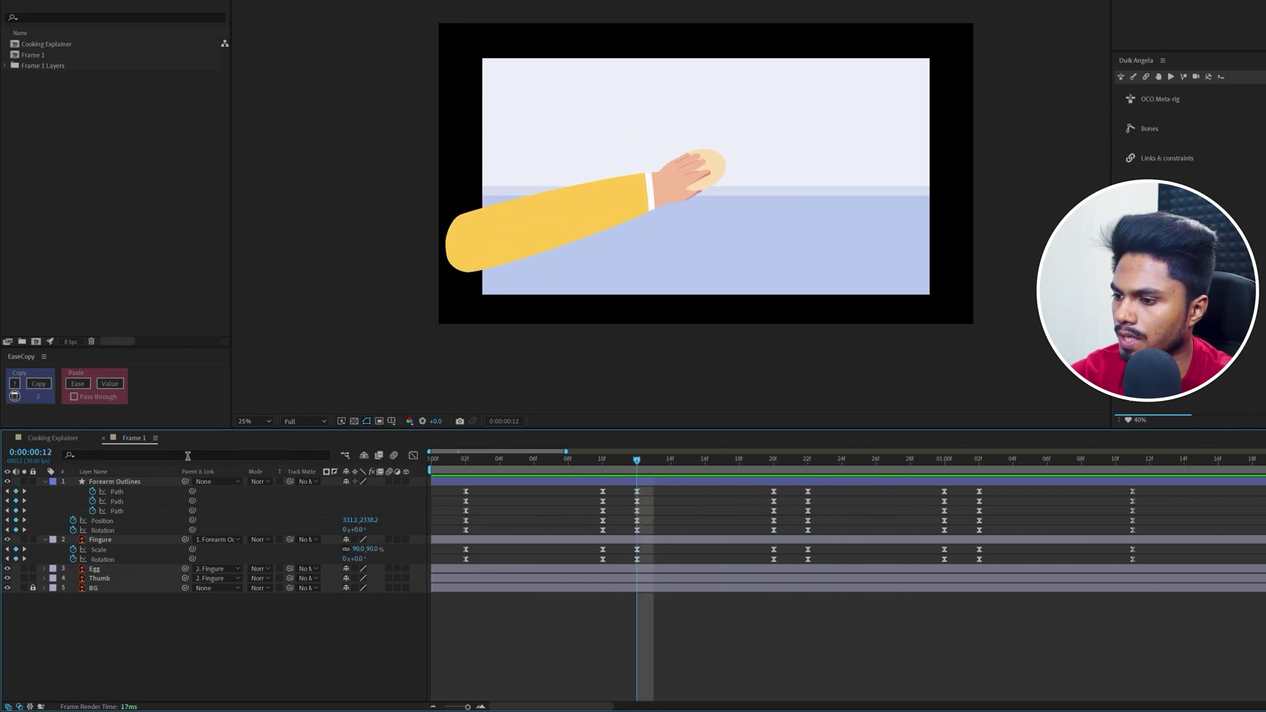
Shift all keyframes from frame 20 onward three frames earlier so the group starts at frame 17
click(30, 453)
text(17)
key(Return)
drag(1156, 485, 752, 587)
click(749, 520)
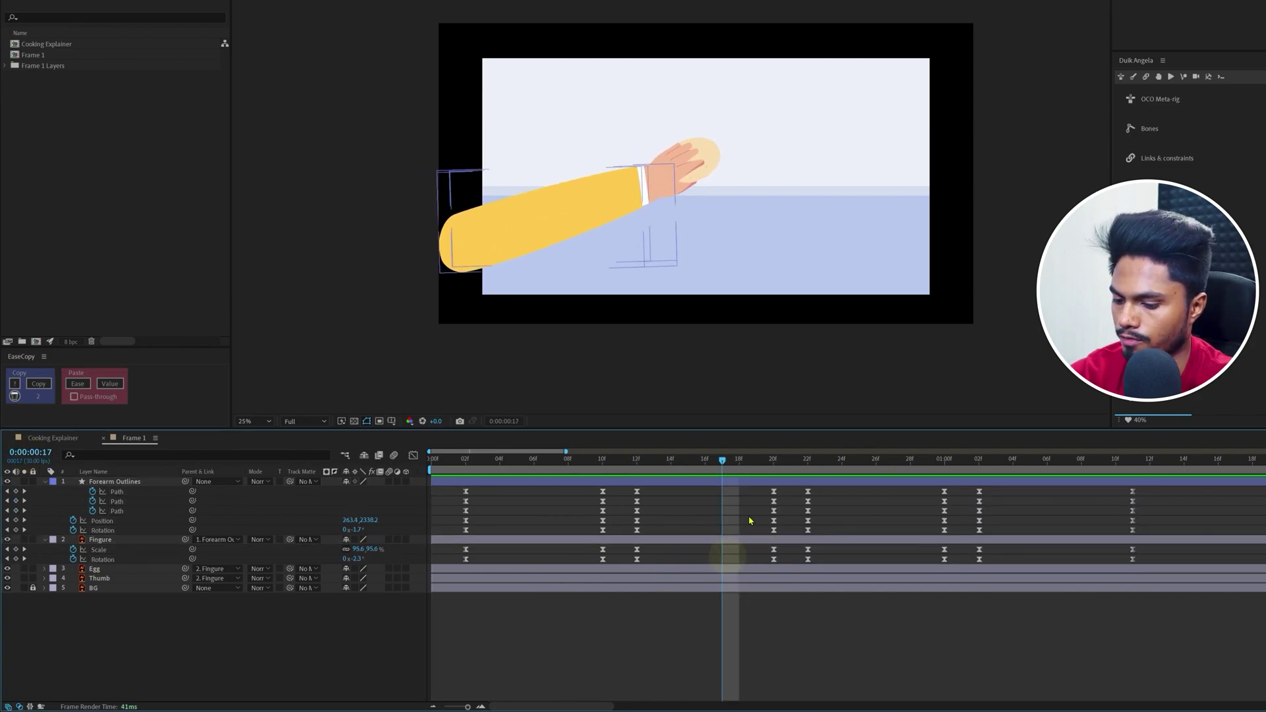
drag(745, 486, 1173, 634)
drag(1131, 559, 1080, 559)
key(Page_Down)
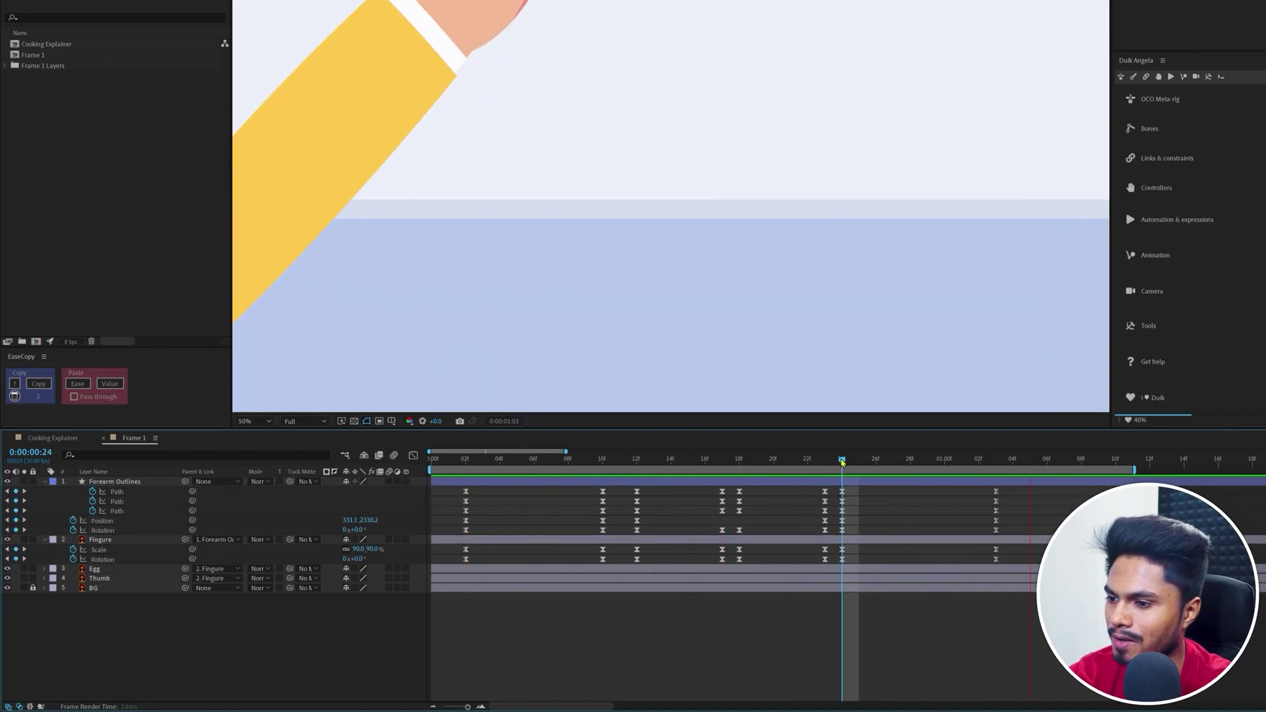
Draw an open zigzag crack path on the lower part of the egg at frame 24 with the Pen tool
click(842, 460)
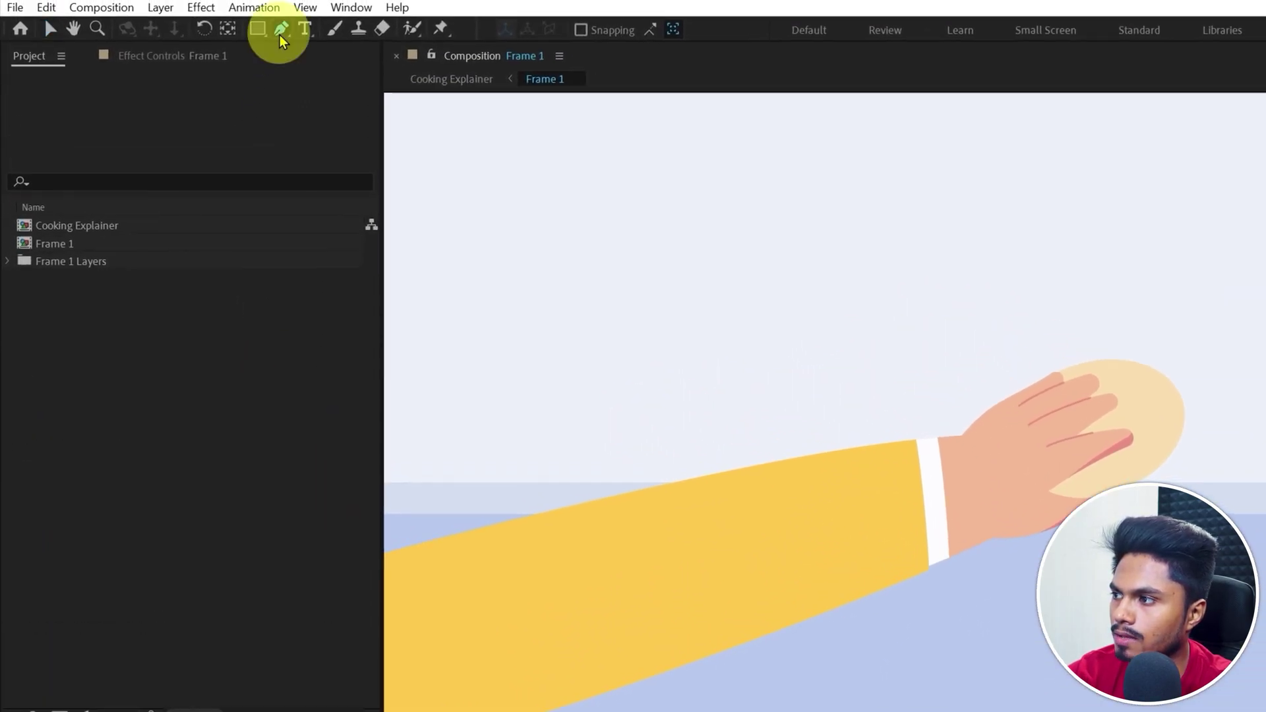
click(281, 31)
scroll(670, 189, up, 3)
click(983, 593)
click(1253, 627)
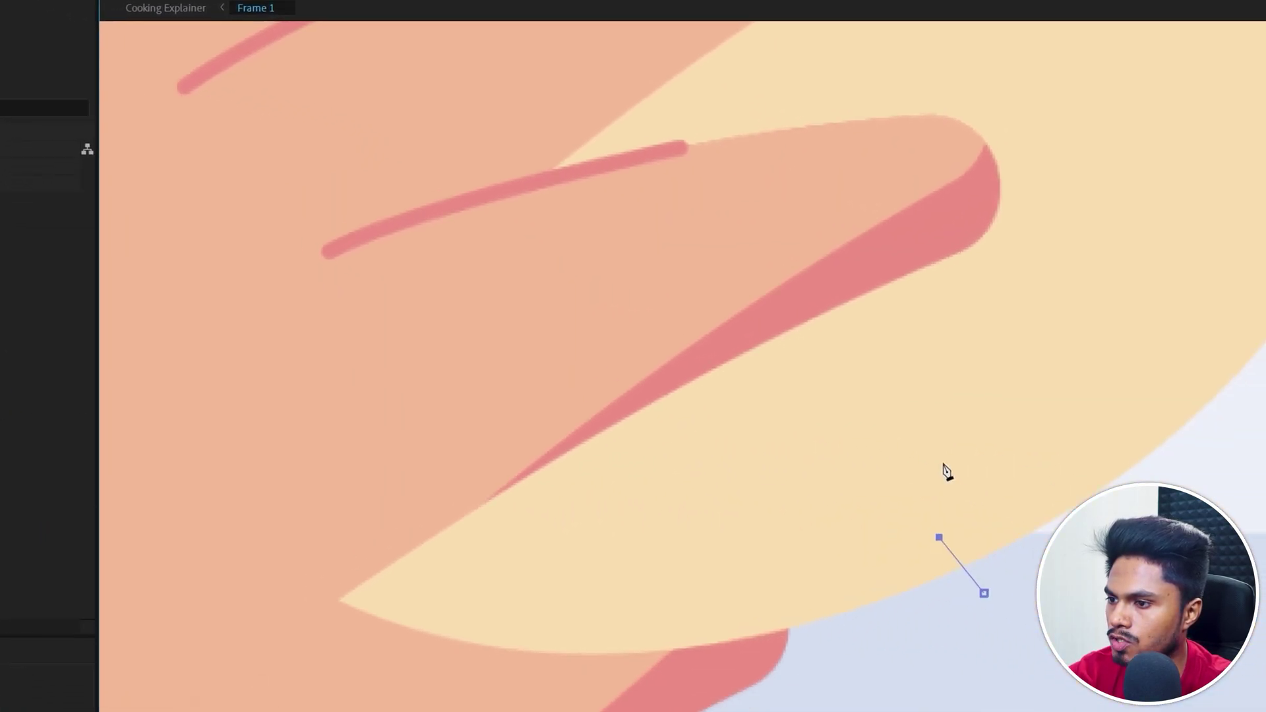
click(1261, 503)
Remove the crack shape's fill and set its stroke color to EAC485
click(263, 21)
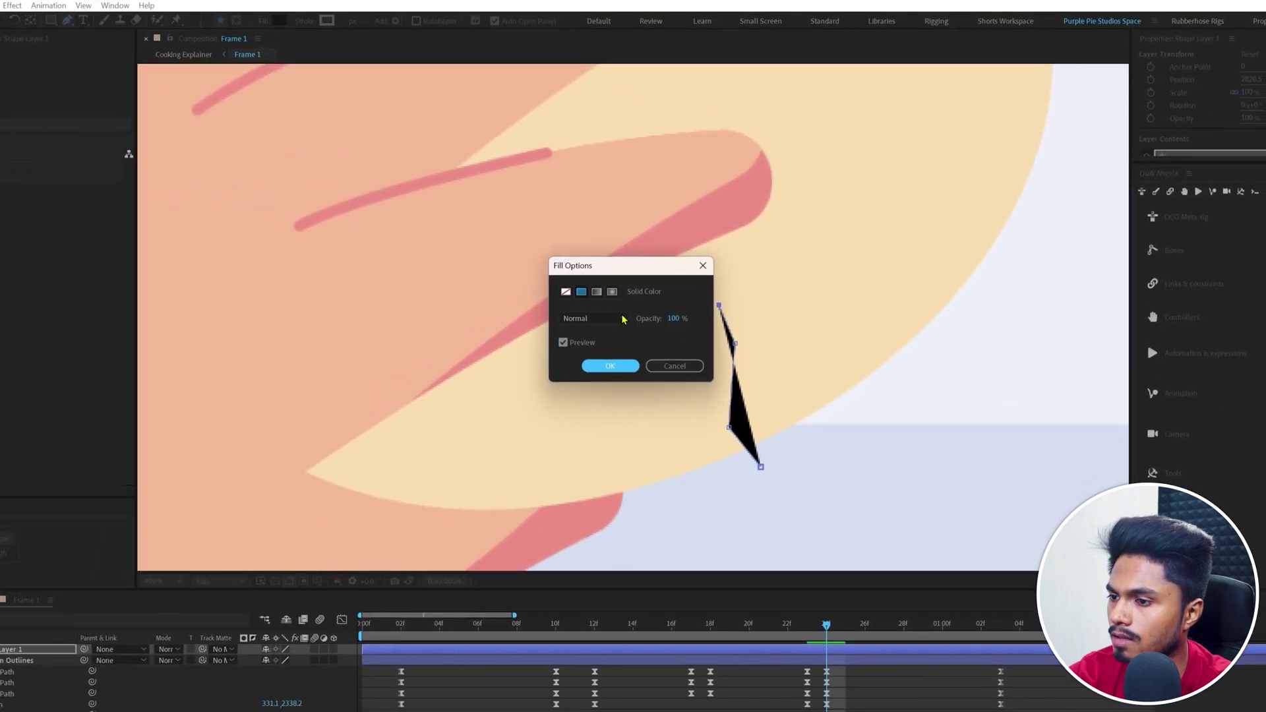
click(565, 291)
click(604, 367)
click(327, 21)
click(963, 353)
click(913, 212)
click(781, 306)
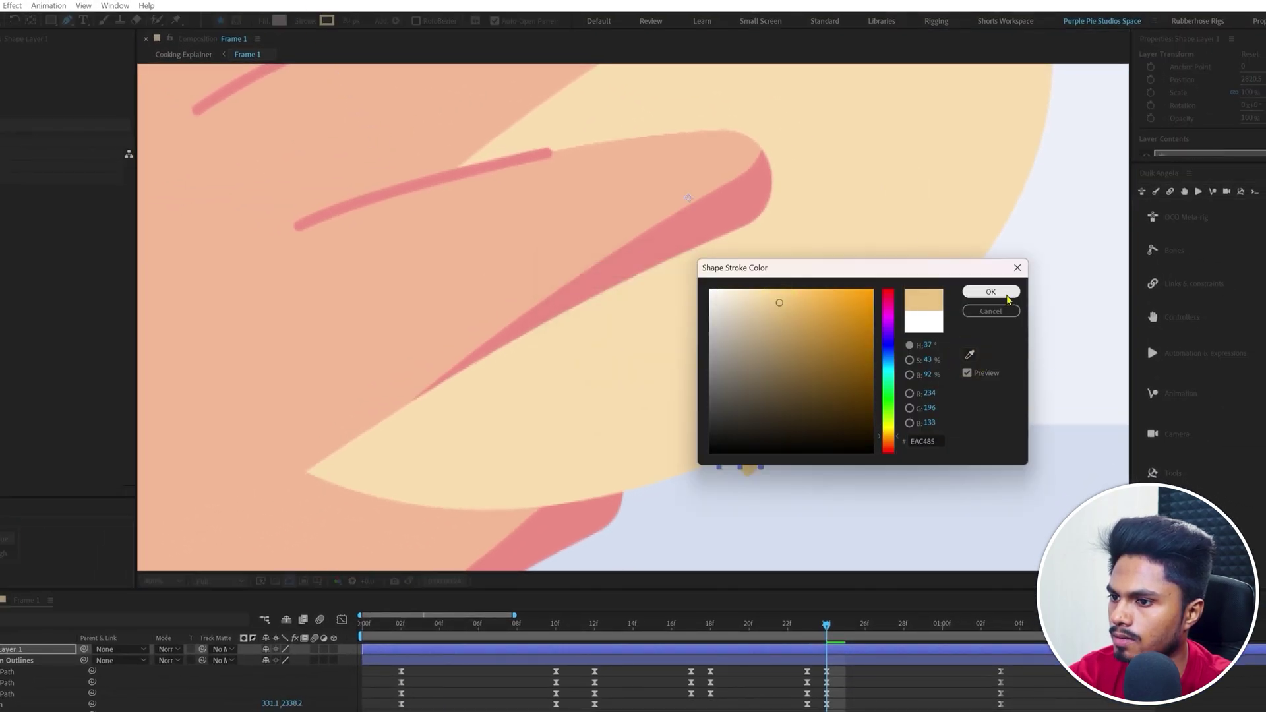
click(989, 294)
Taper the crack's stroke with the End Length value so it narrows to a point at its upper tip
click(49, 454)
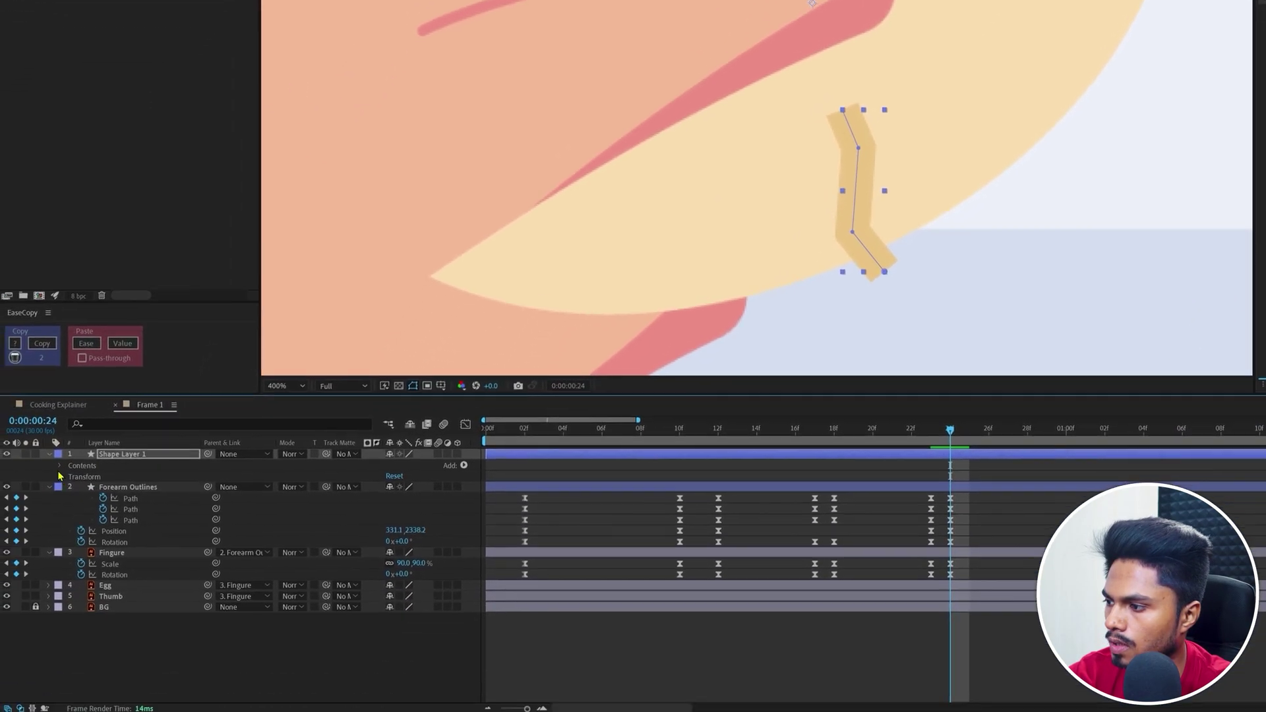
ctrl+click(59, 465)
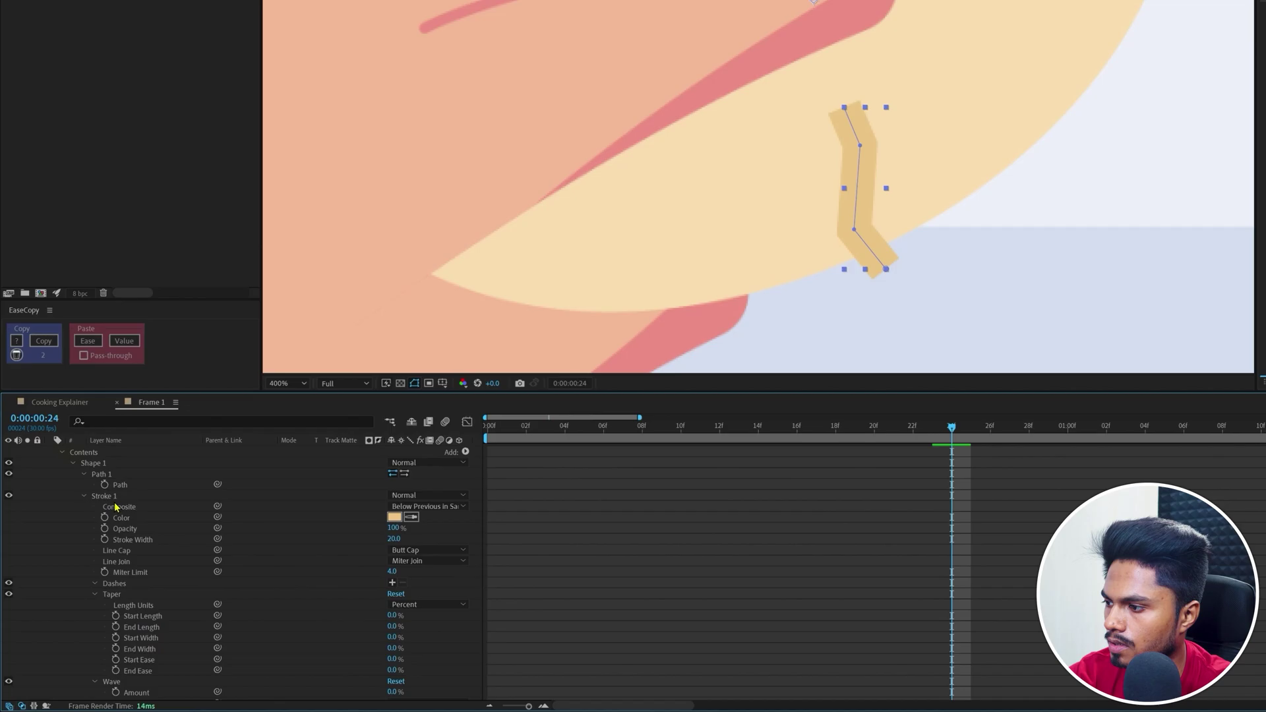
scroll(134, 638, down, 3)
click(323, 595)
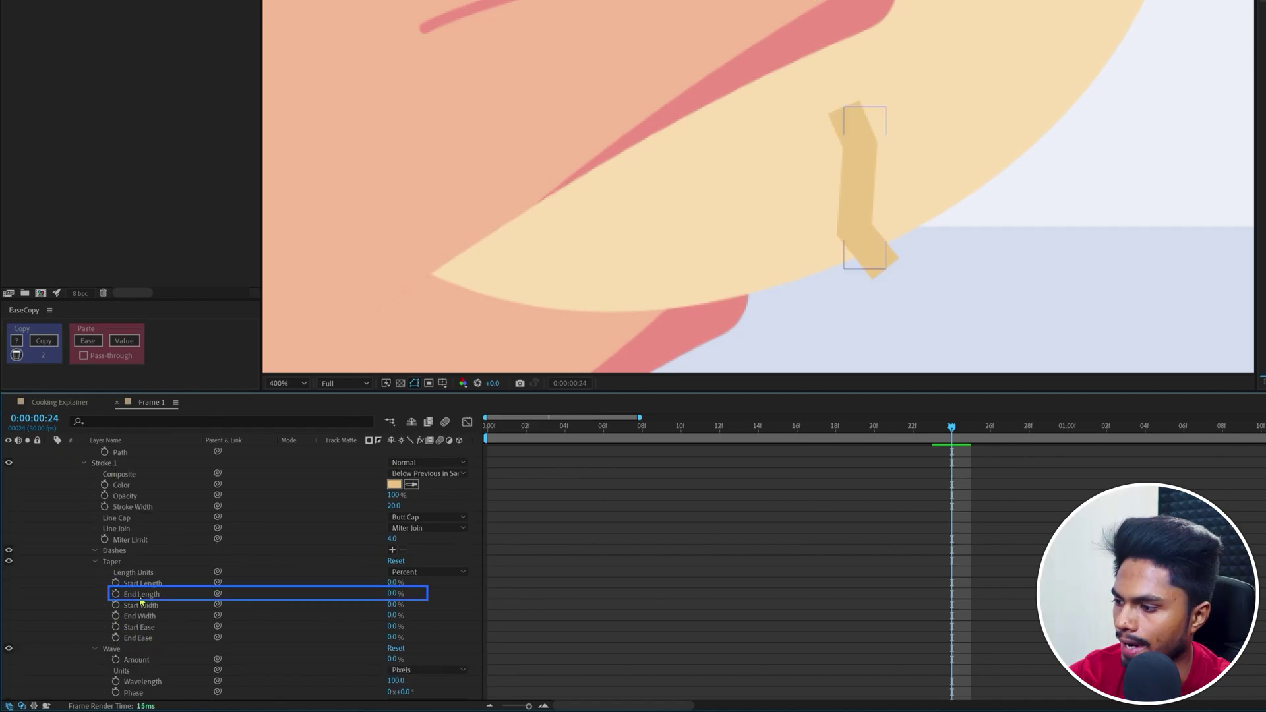
click(391, 593)
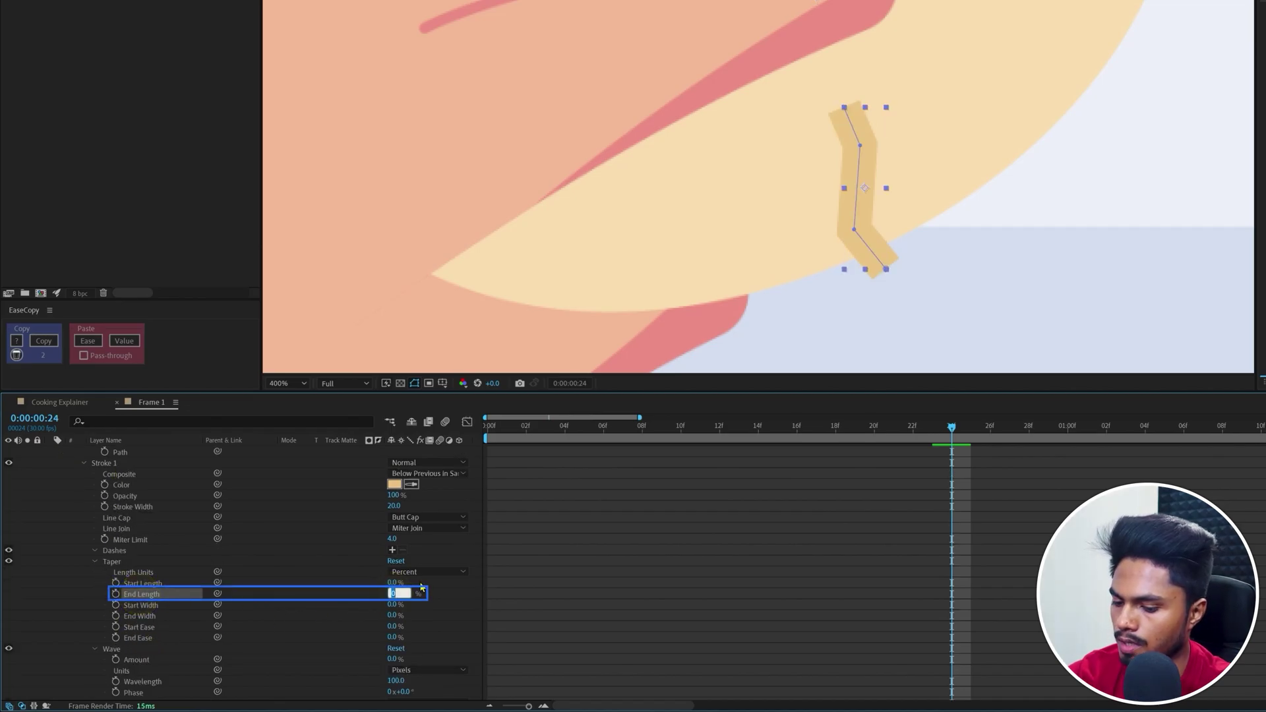
key(Return)
Rename the new shape layer Crack and parent it to the Egg layer
text(u)
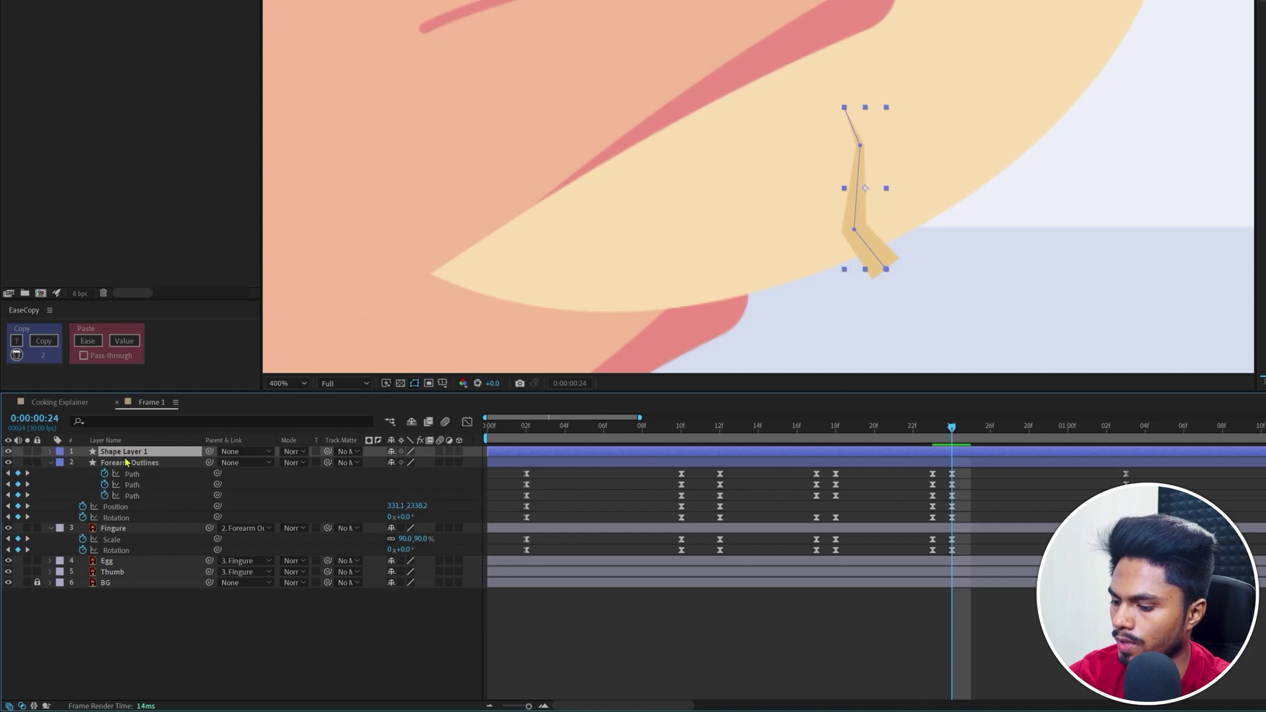
text(Crack)
key(Return)
drag(209, 451, 105, 561)
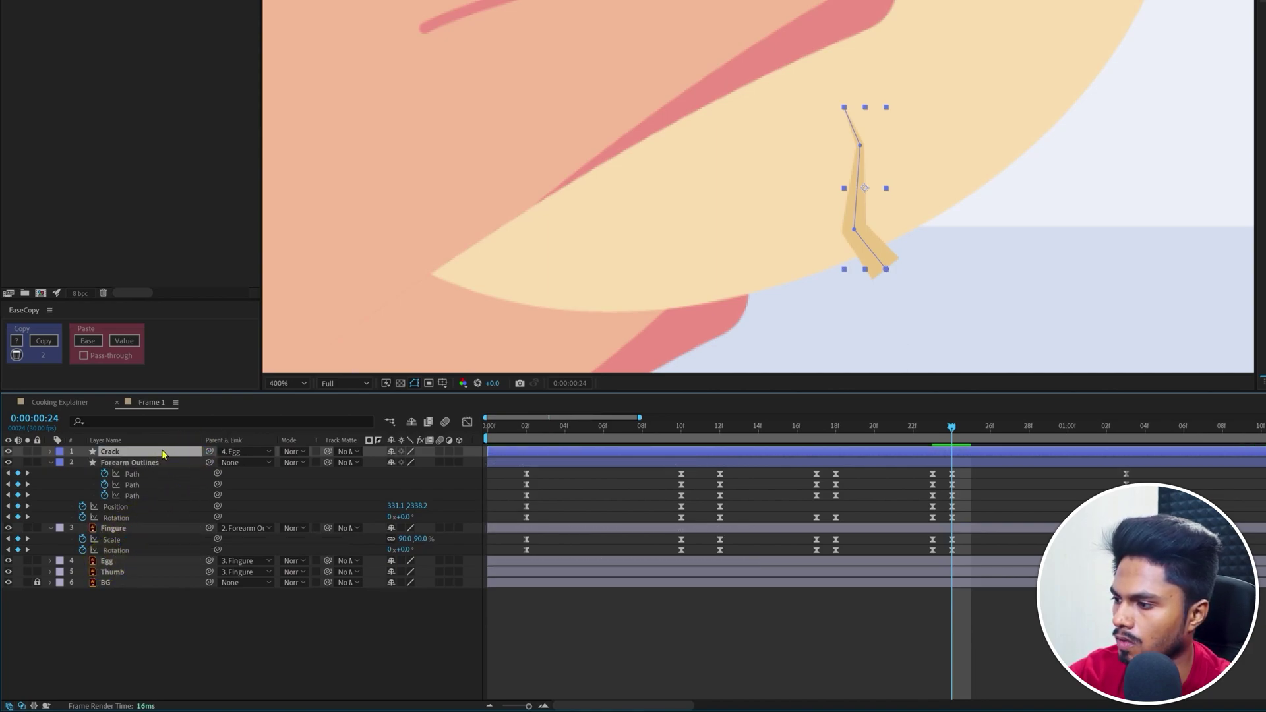
Place the Crack layer directly above Egg and trim its start to frame 24
drag(162, 454, 148, 555)
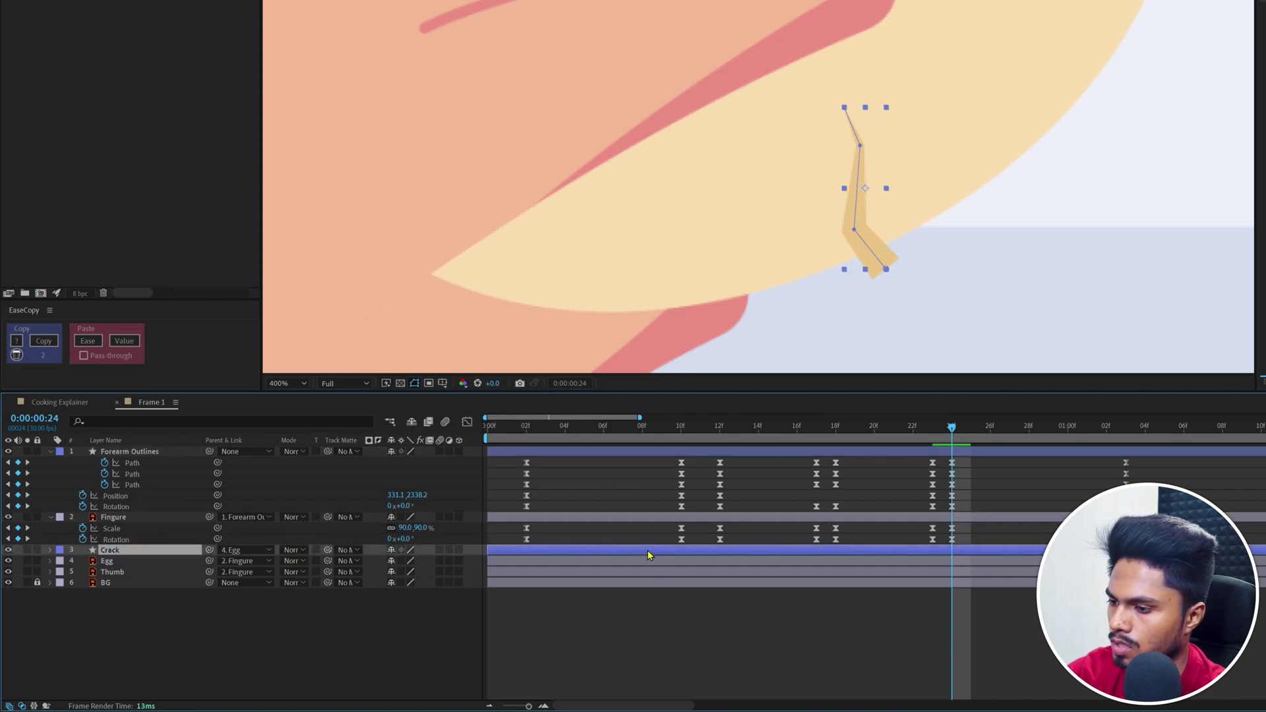
key(alt+bracketleft)
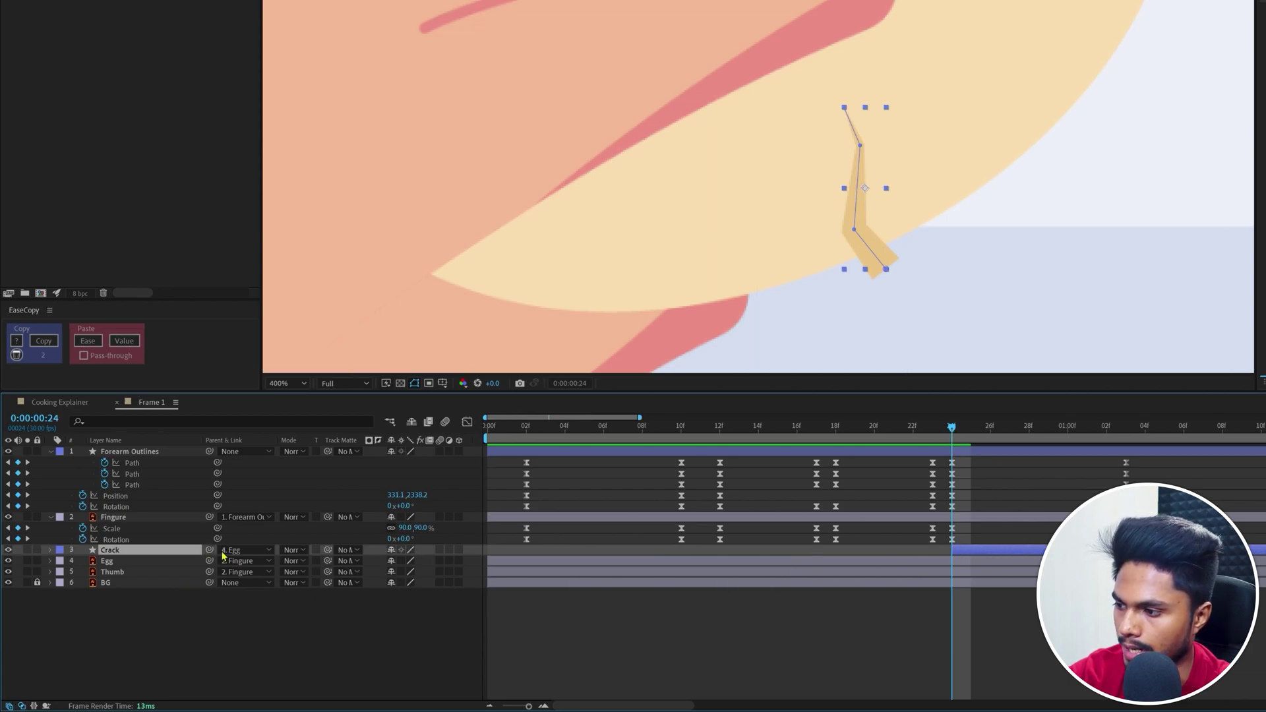
Use the Egg layer as the Crack layer's track matte and make Egg visible again
drag(328, 553, 164, 561)
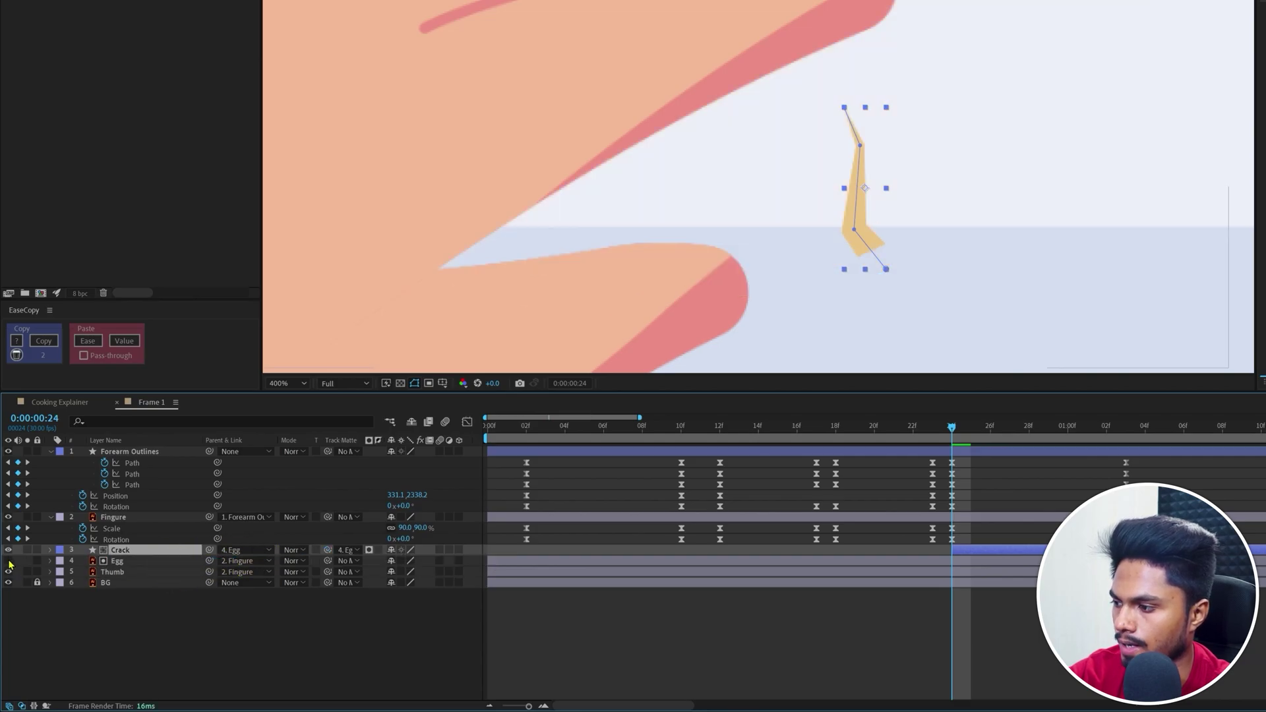
click(9, 561)
click(566, 634)
key(minus)
key(minus)
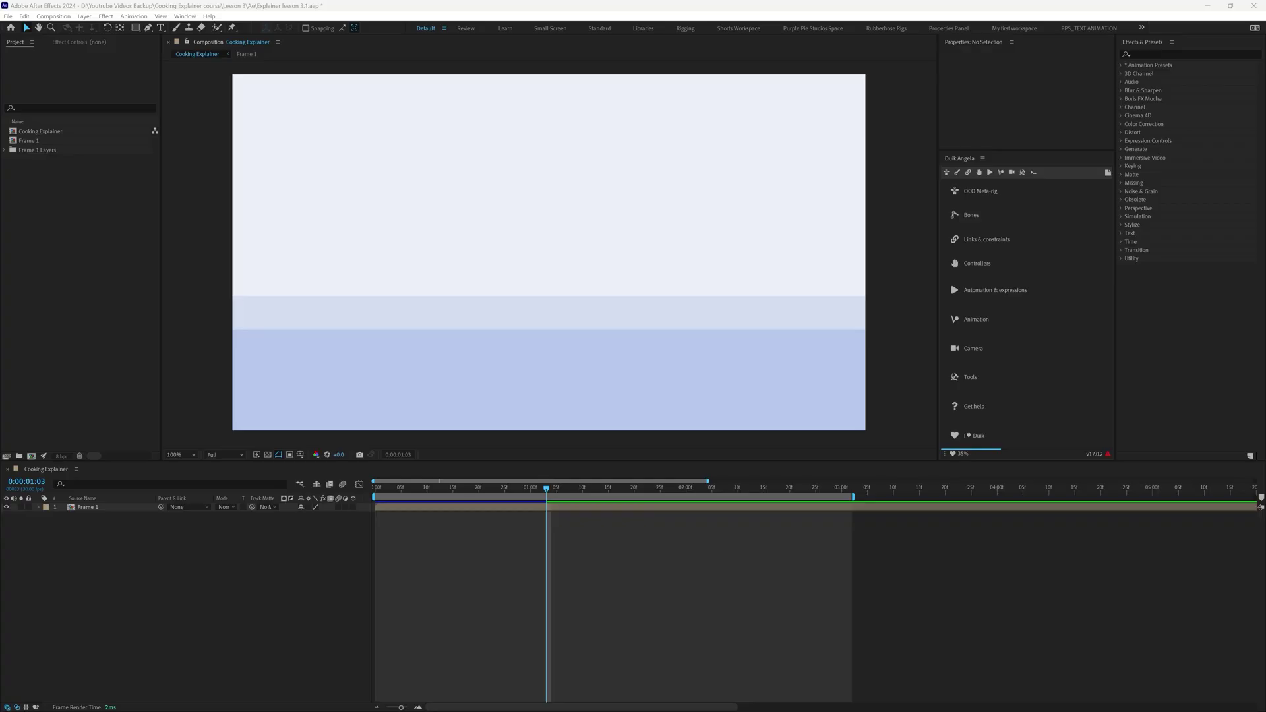
Import Frame 2 from the Layers Seperated folder as a Composition with Layer Size footage dimensions
drag(0, 373, 507, 185)
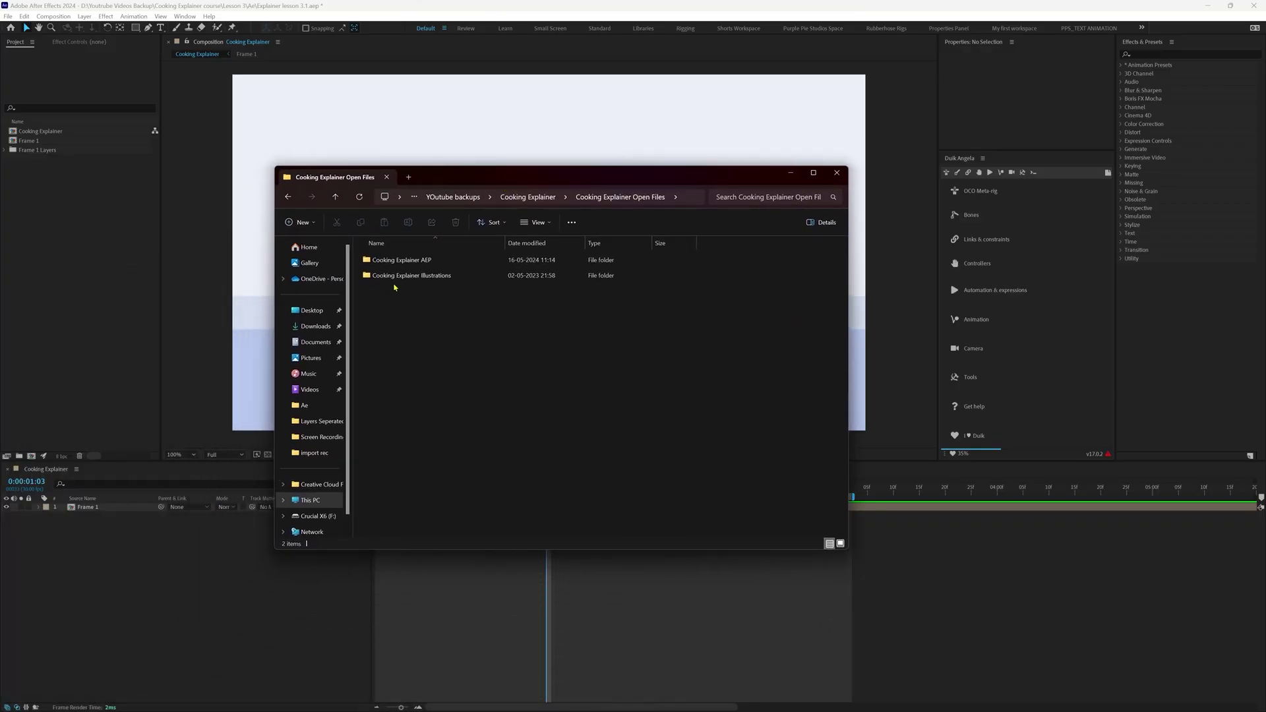
click(396, 280)
double_click(396, 280)
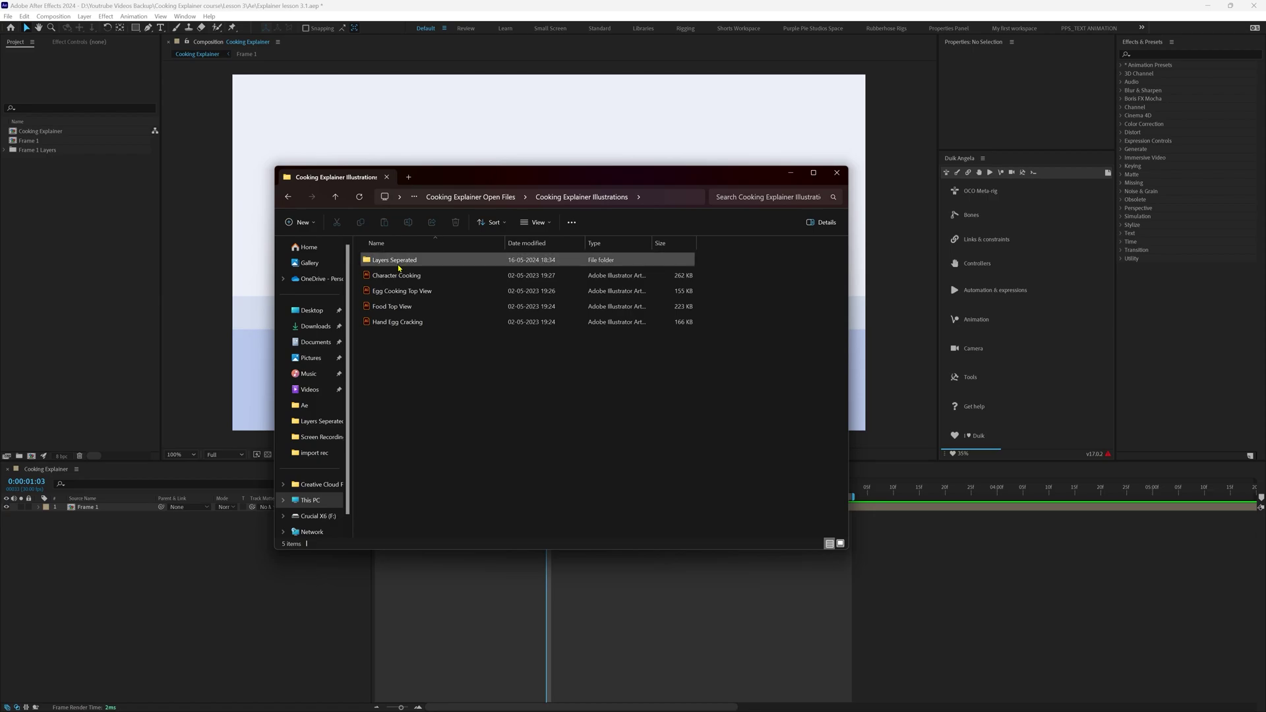
double_click(398, 265)
click(403, 278)
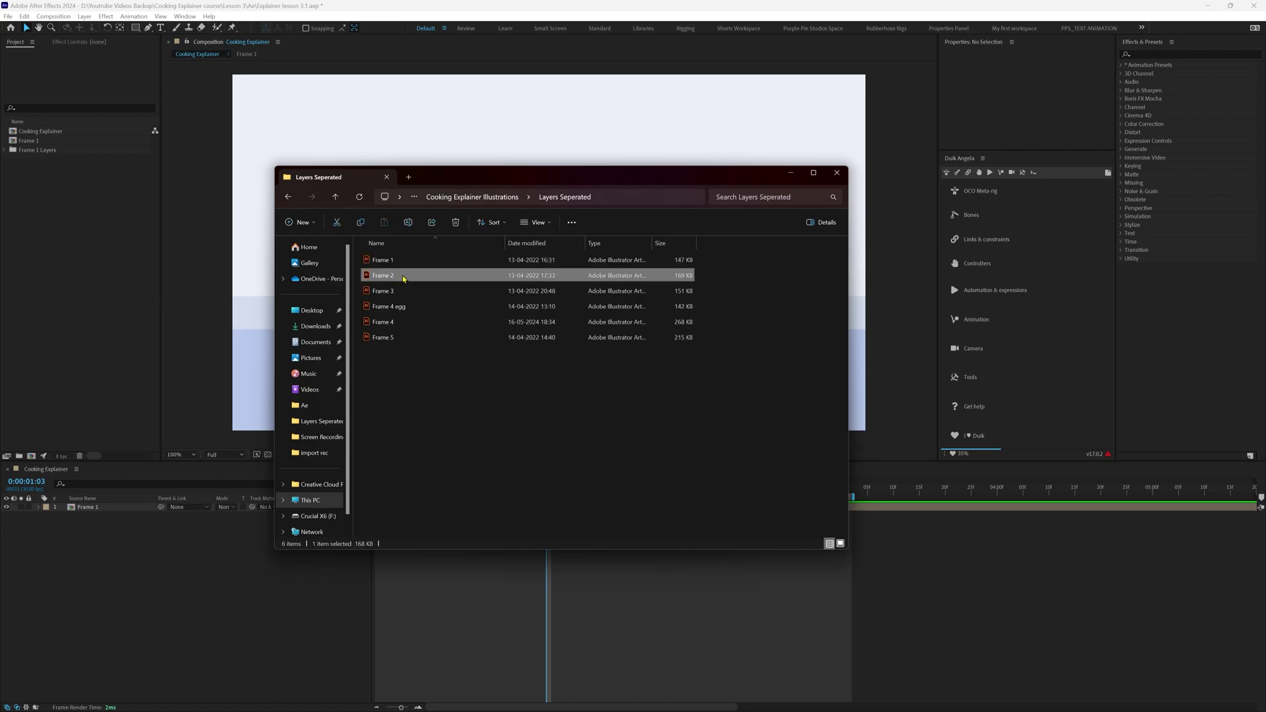
drag(403, 275, 102, 255)
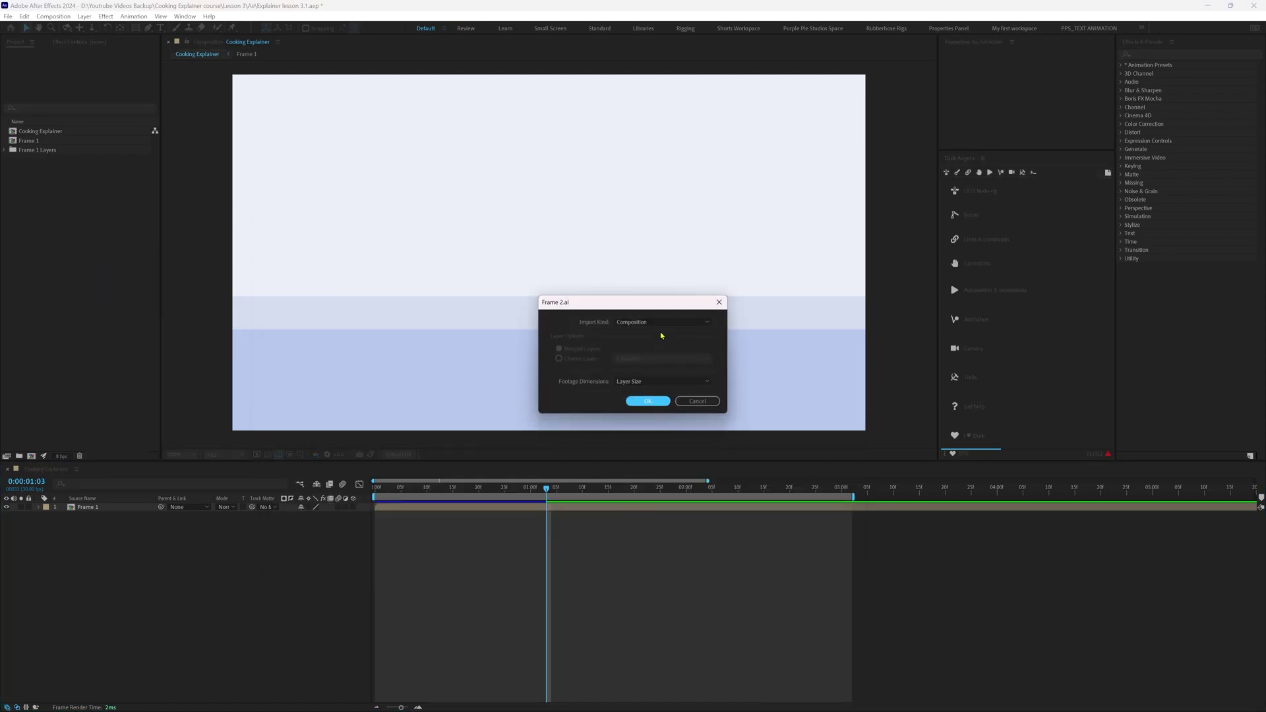
click(648, 401)
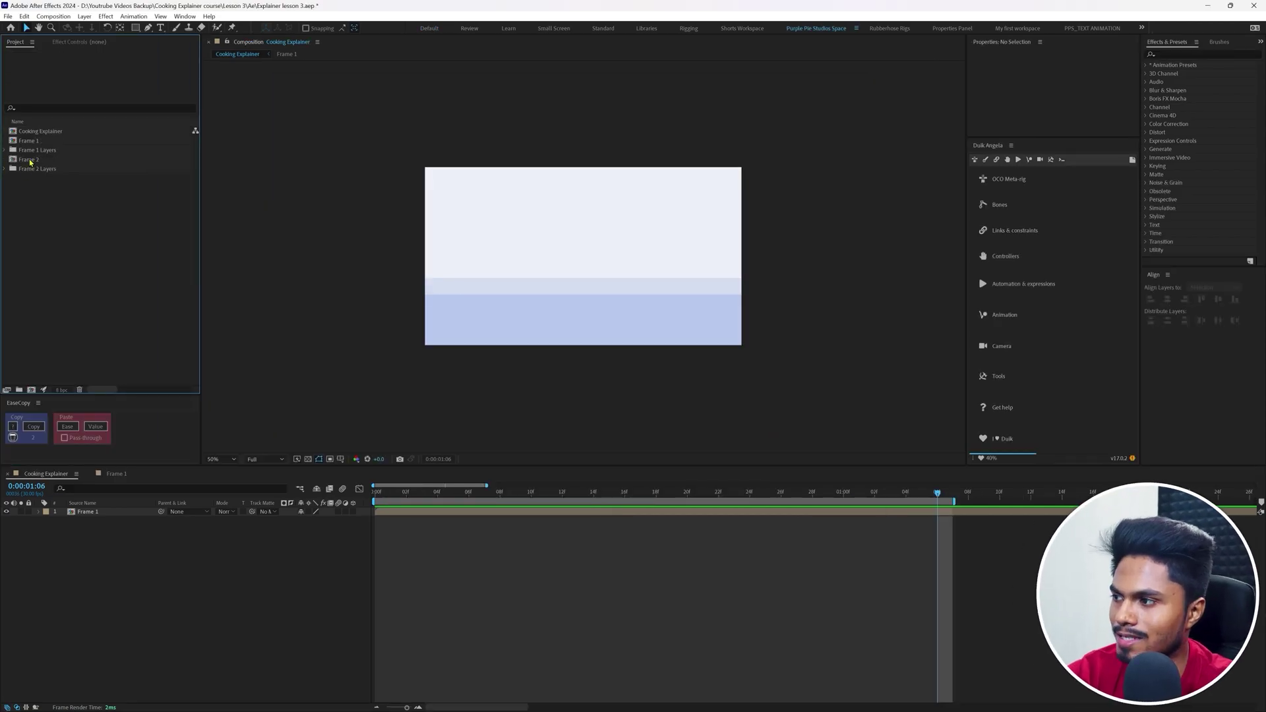
Add the Frame 2 composition above Frame 1 in Cooking Explainer, starting at 1:06
drag(29, 160, 813, 513)
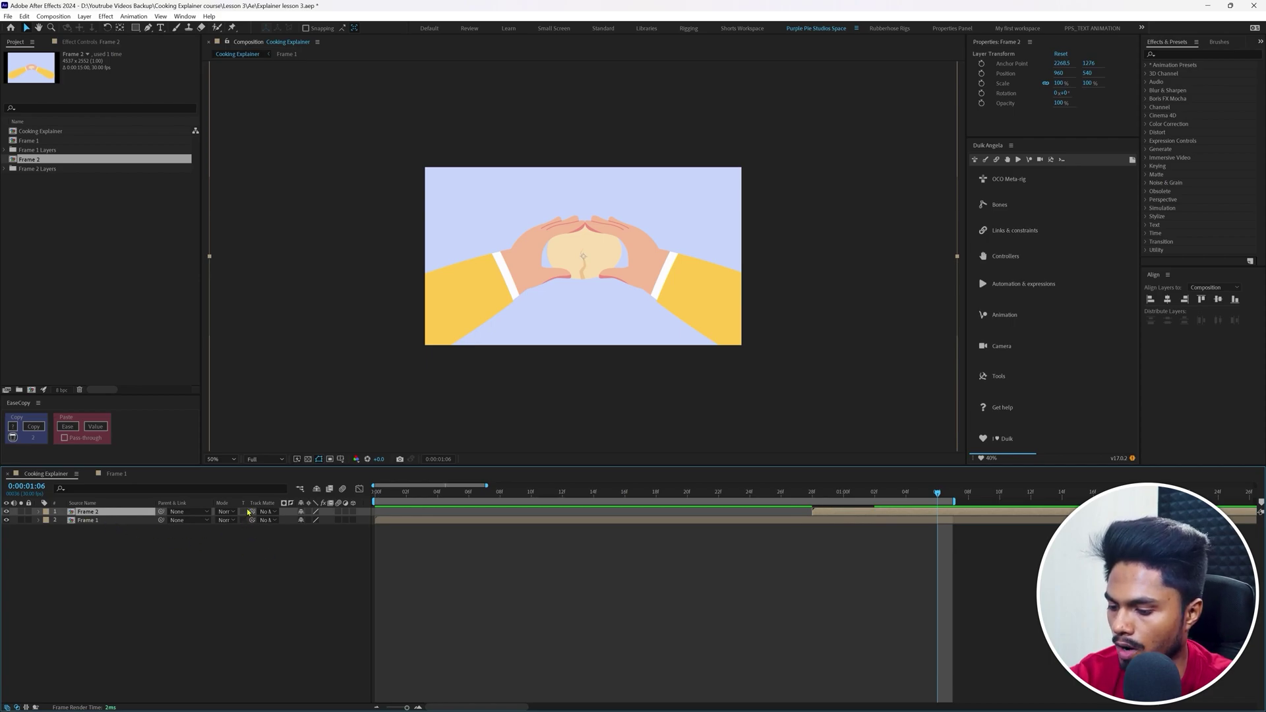
key(bracketleft)
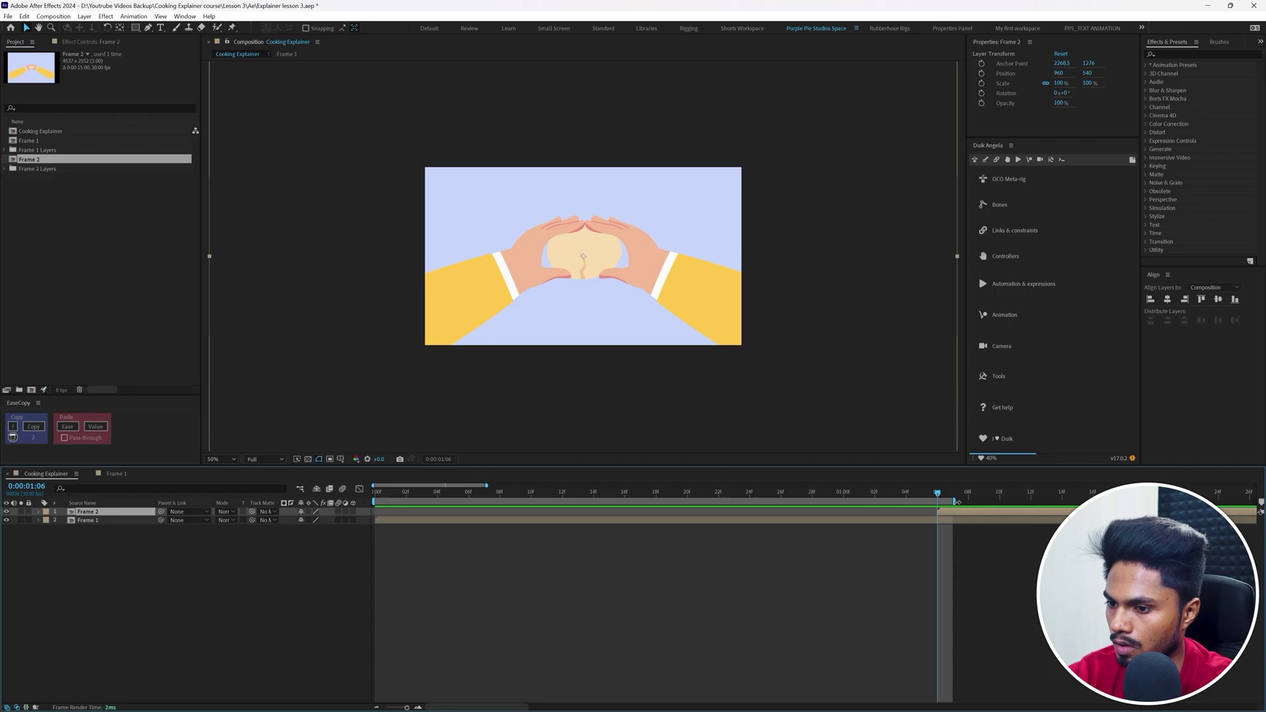
Extend the work area's end to about 1:20 and open the Frame 2 composition
drag(957, 502, 1065, 505)
key(h)
drag(1129, 596, 1019, 596)
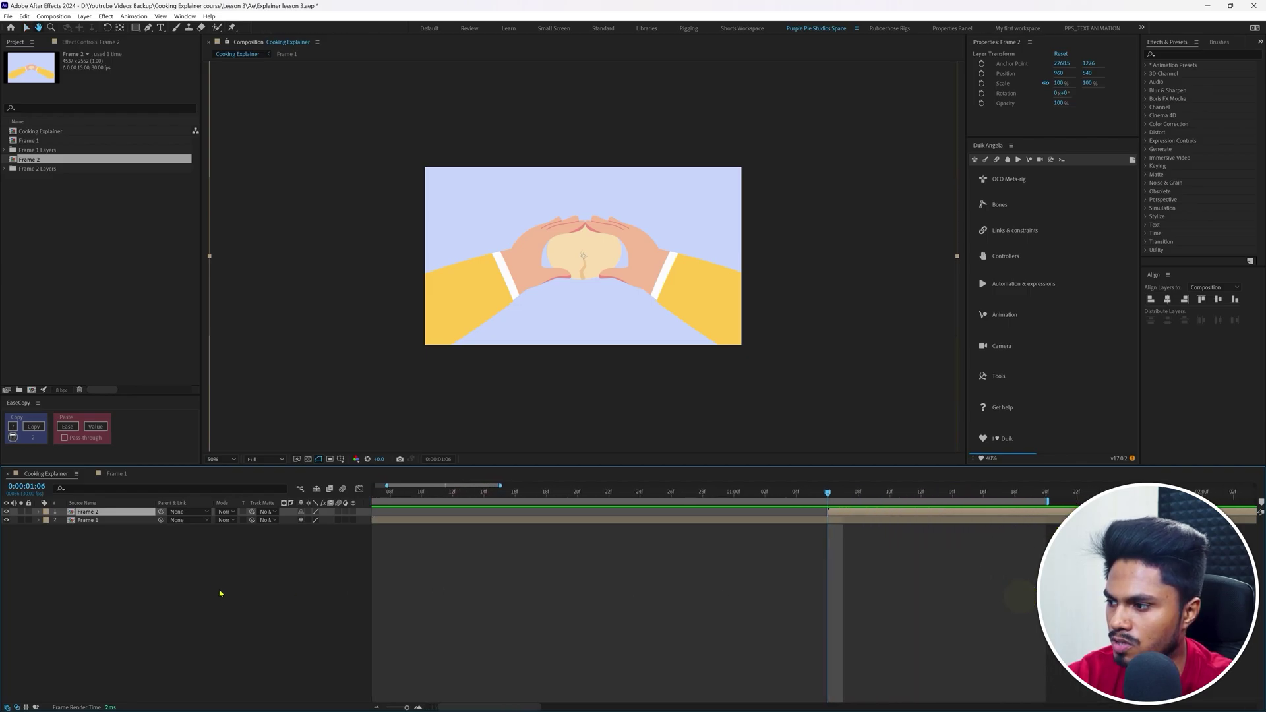
double_click(89, 512)
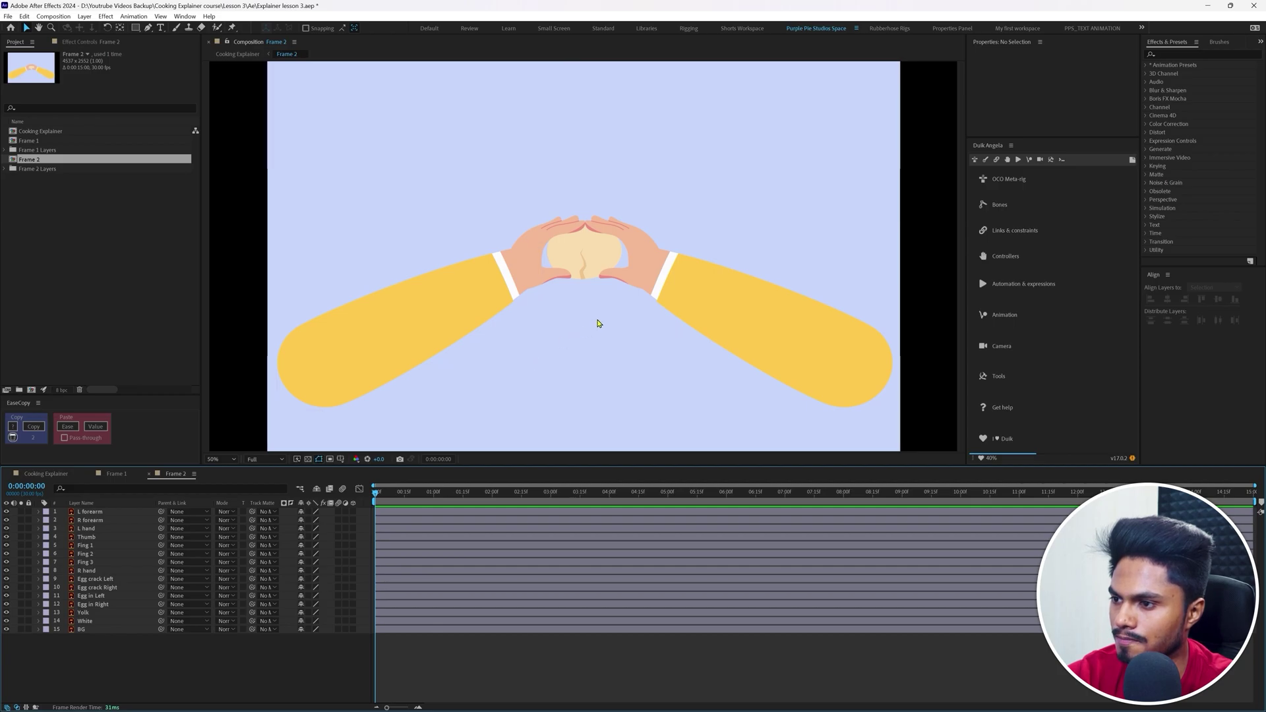
Try pulling the right hand's finger and thumb layers away from the egg, and undo the moves
drag(609, 224, 628, 131)
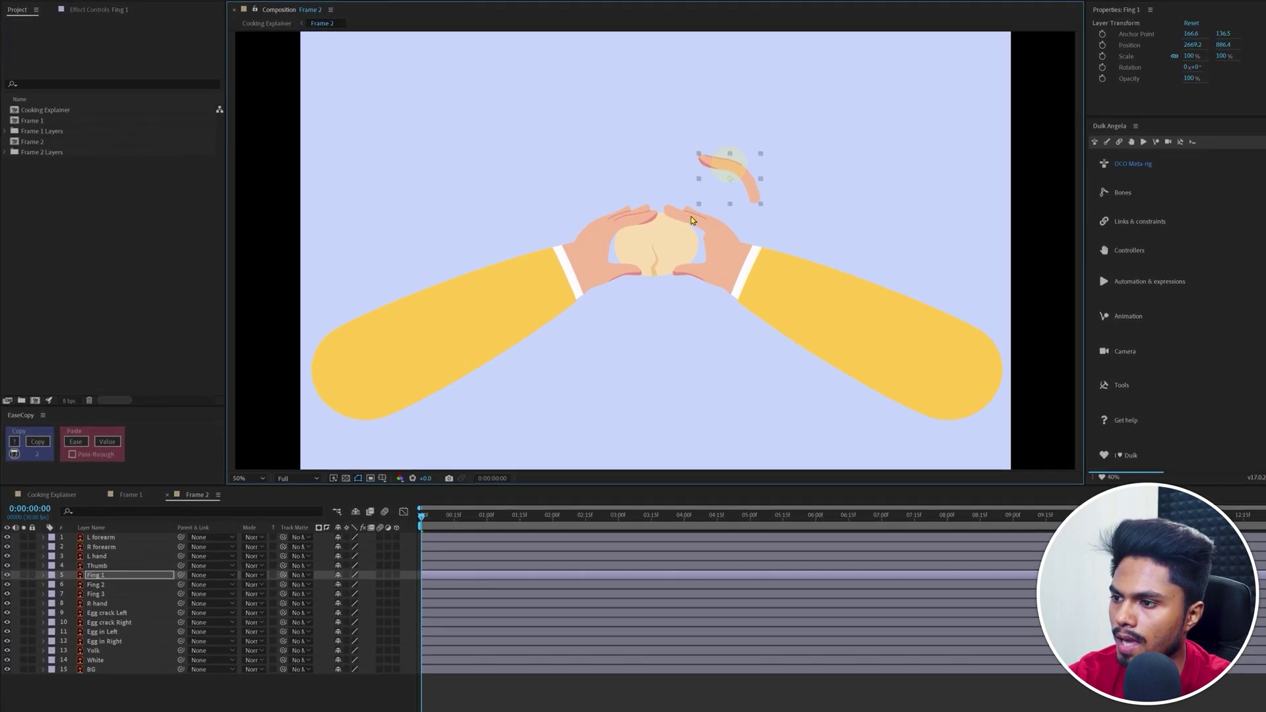
drag(699, 217, 715, 194)
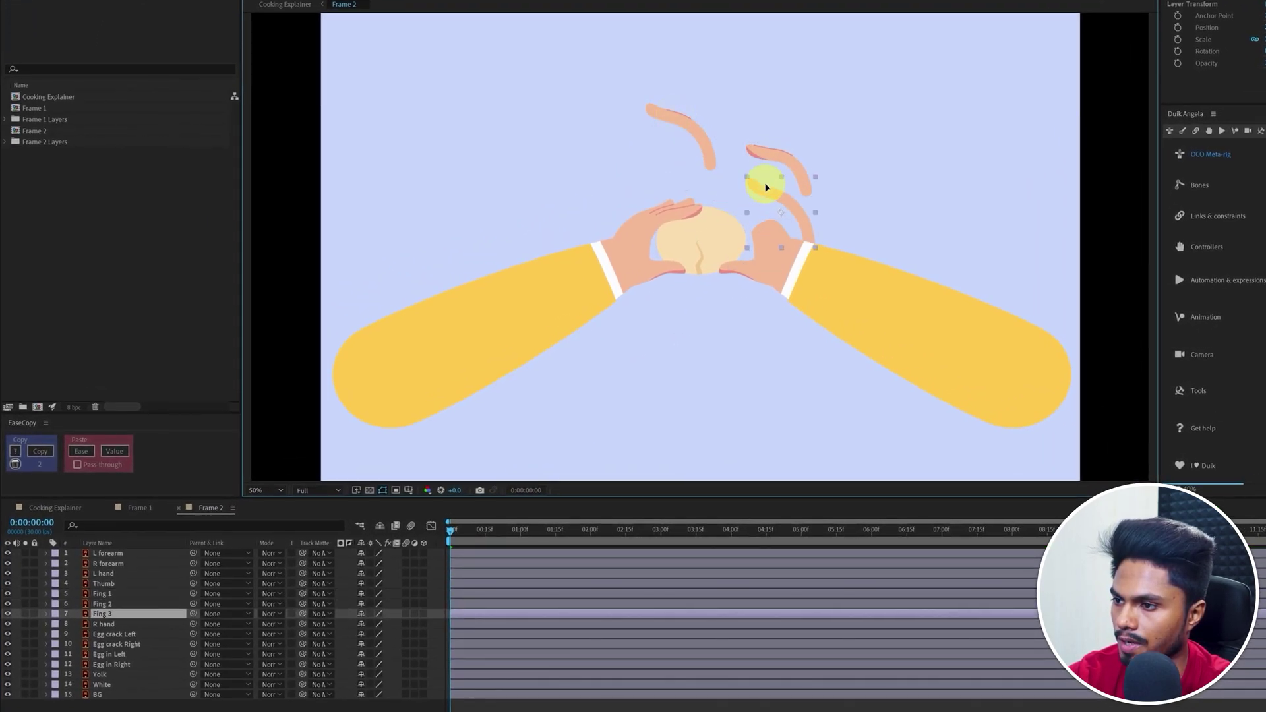
drag(745, 269, 742, 304)
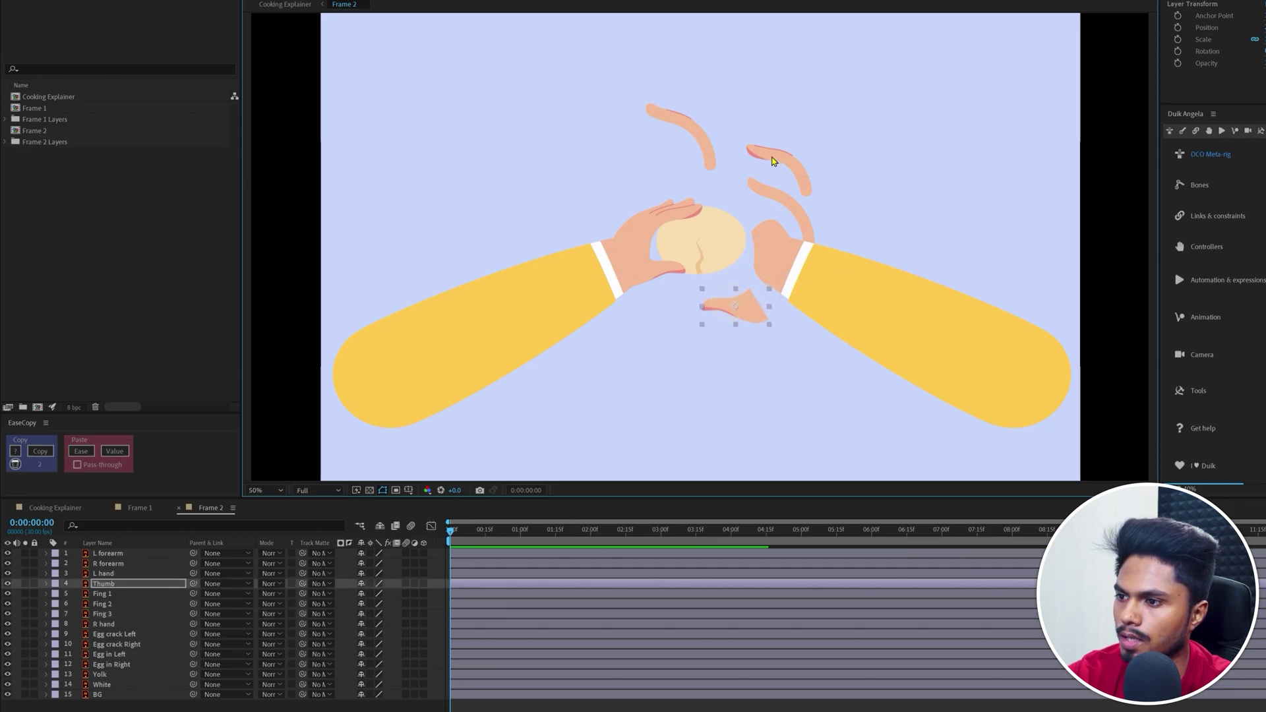
key(ctrl+z)
key(ctrl+z)
key(ctrl+z)
key(ctrl+z)
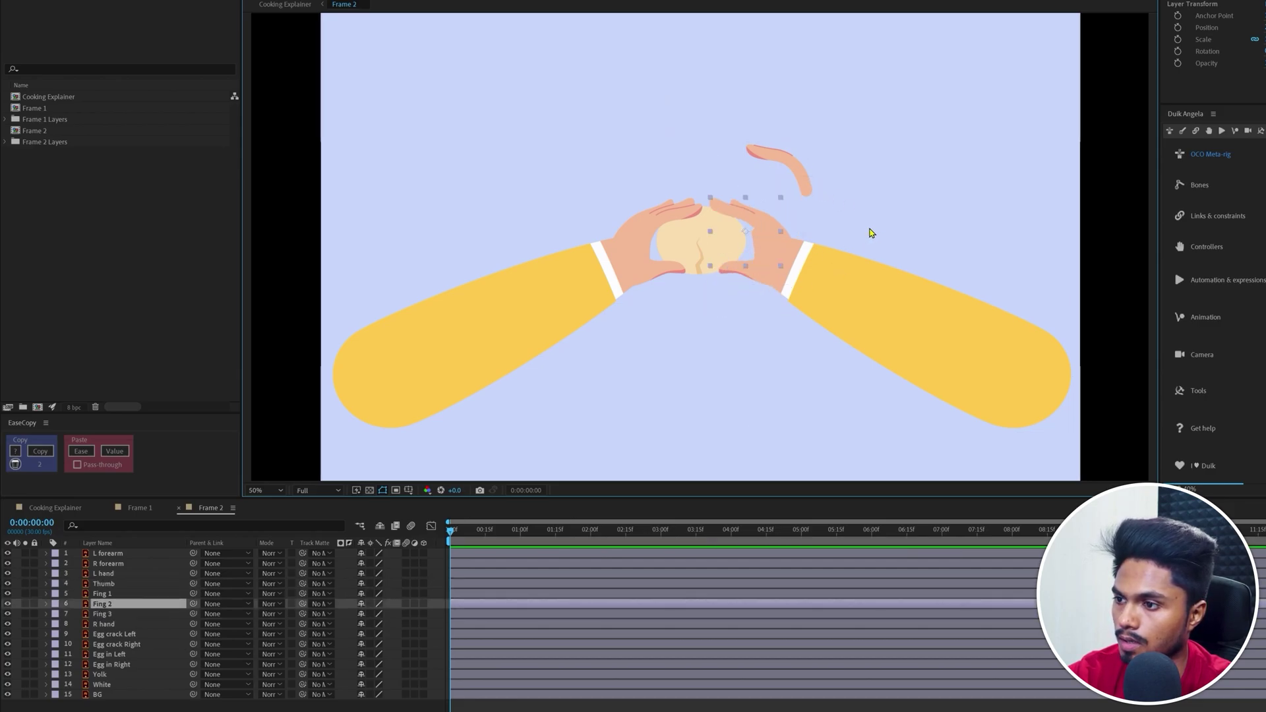
Pre-compose Thumb, Fing 1, Fing 2, Fing 3 and R hand into a composition named R hand
shift+click(119, 614)
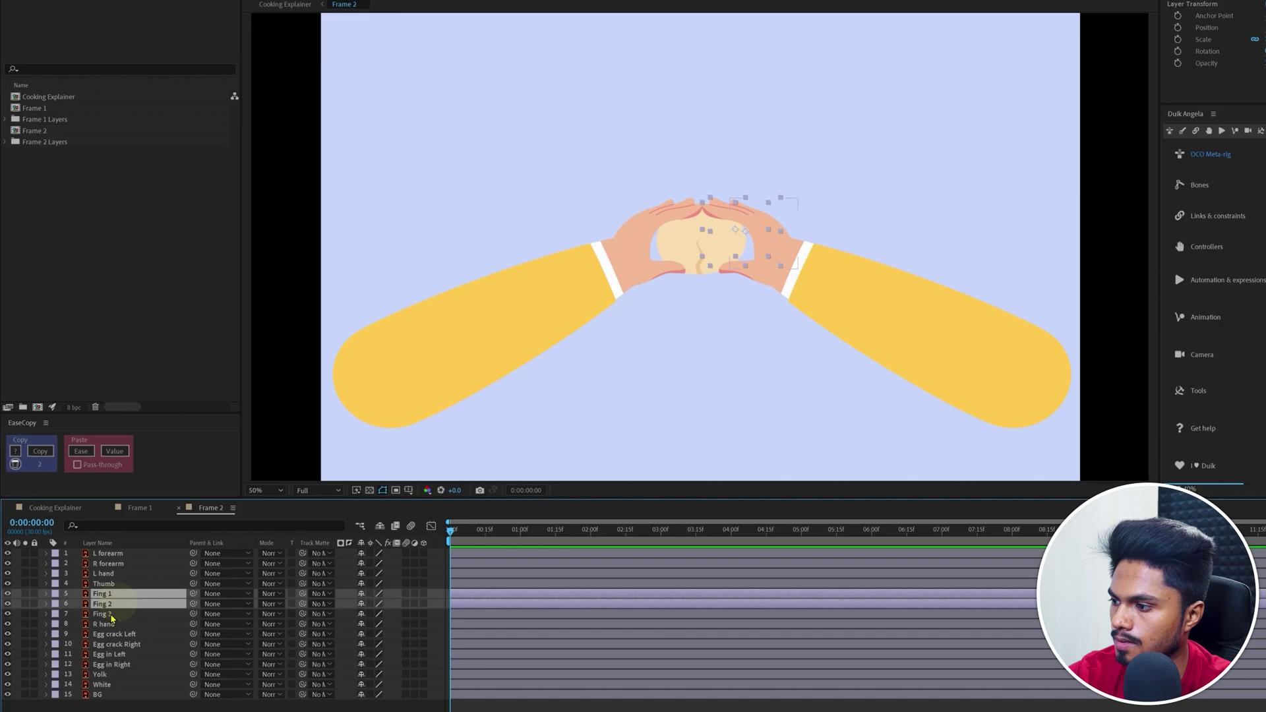
shift+click(107, 624)
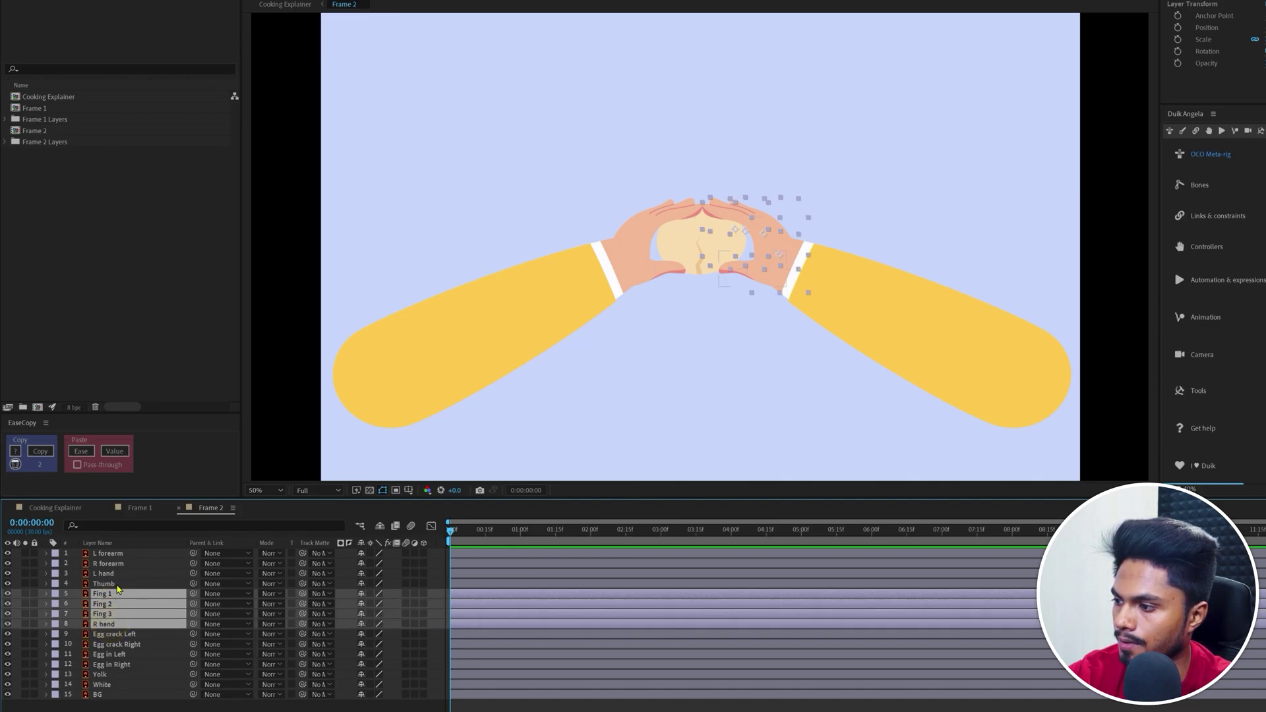
shift+click(106, 583)
drag(763, 243, 795, 194)
key(ctrl+z)
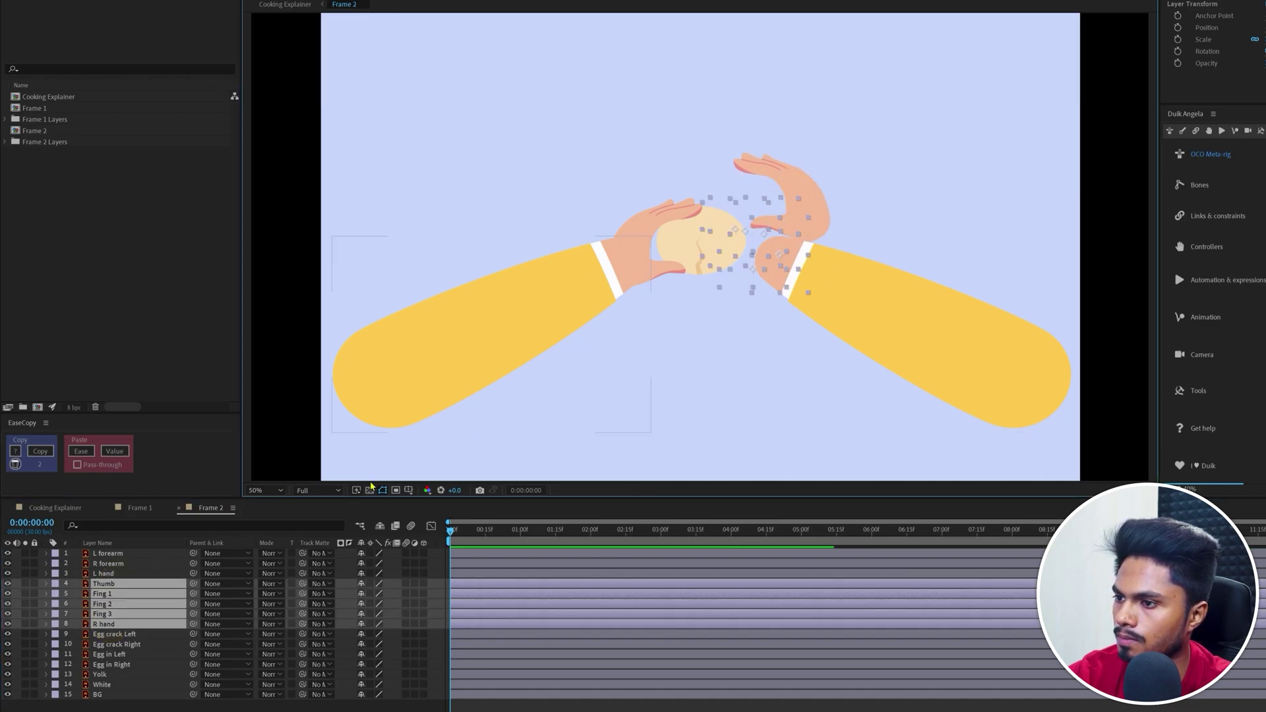
right_click(120, 584)
click(165, 505)
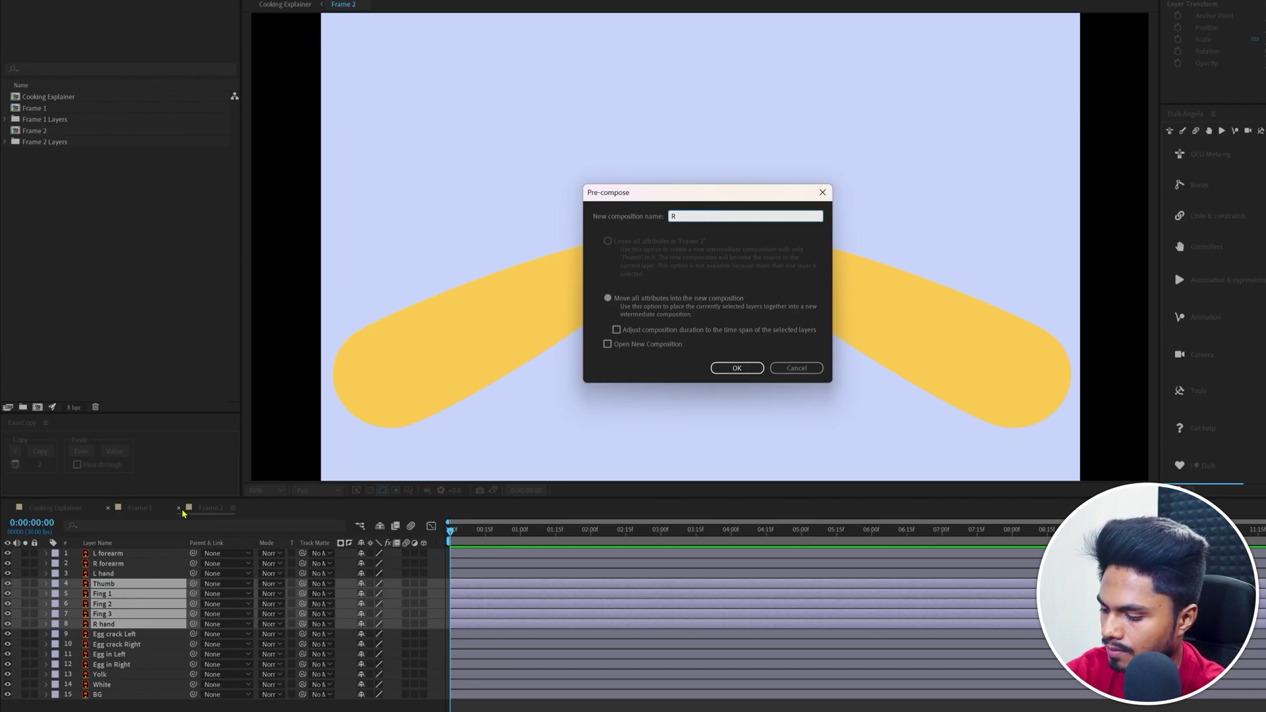
text(R hand)
click(737, 368)
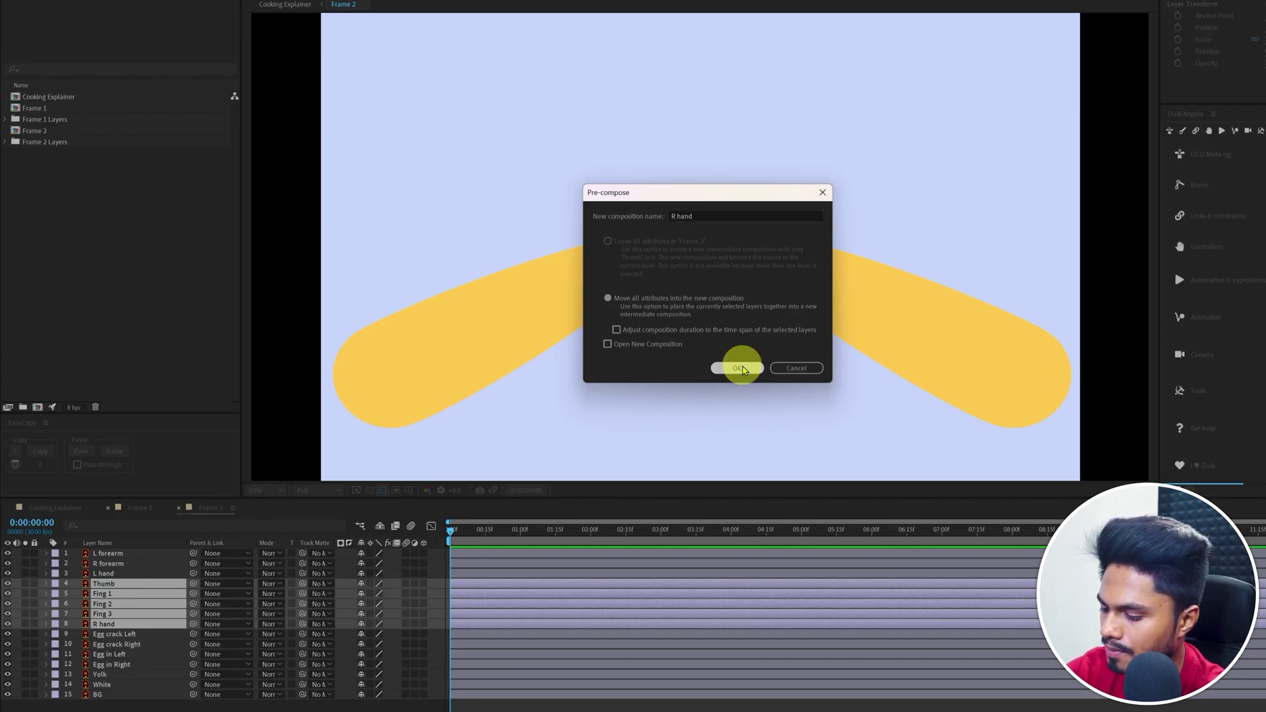
Lower the opacity of R forearm and R hand to 26% and move R hand's anchor point to the wrist
drag(966, 135, 768, 305)
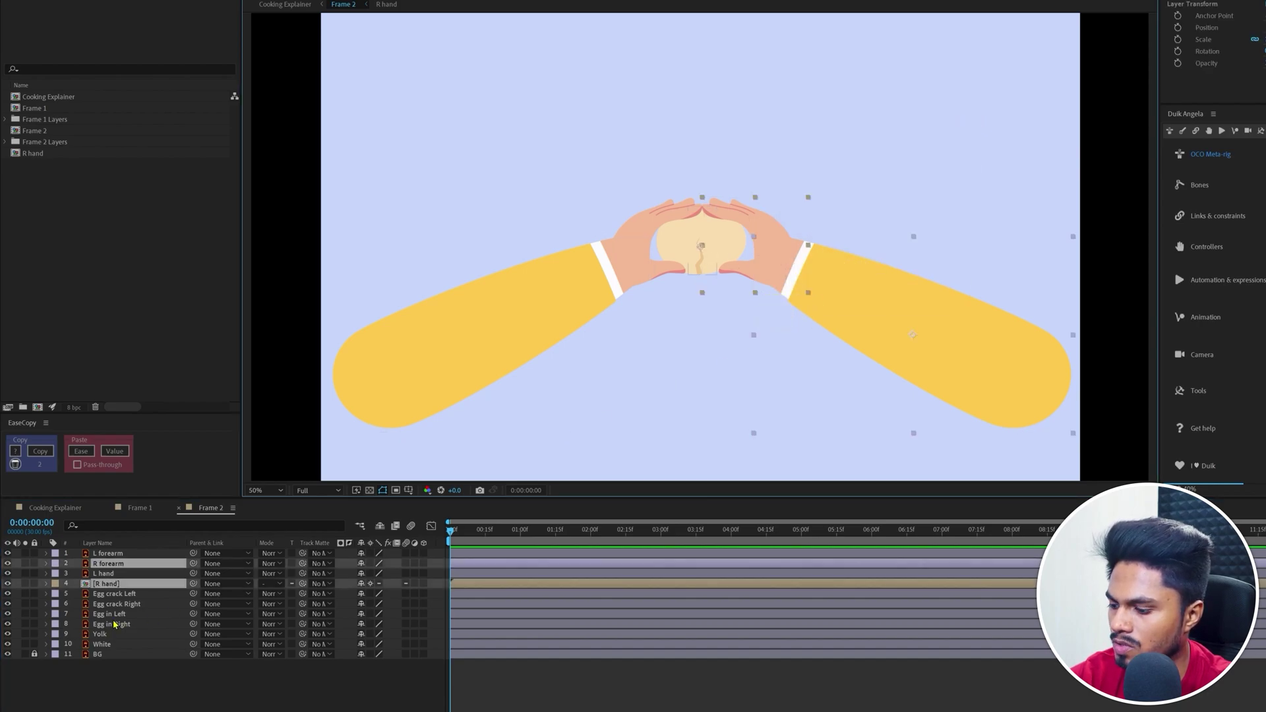
key(t)
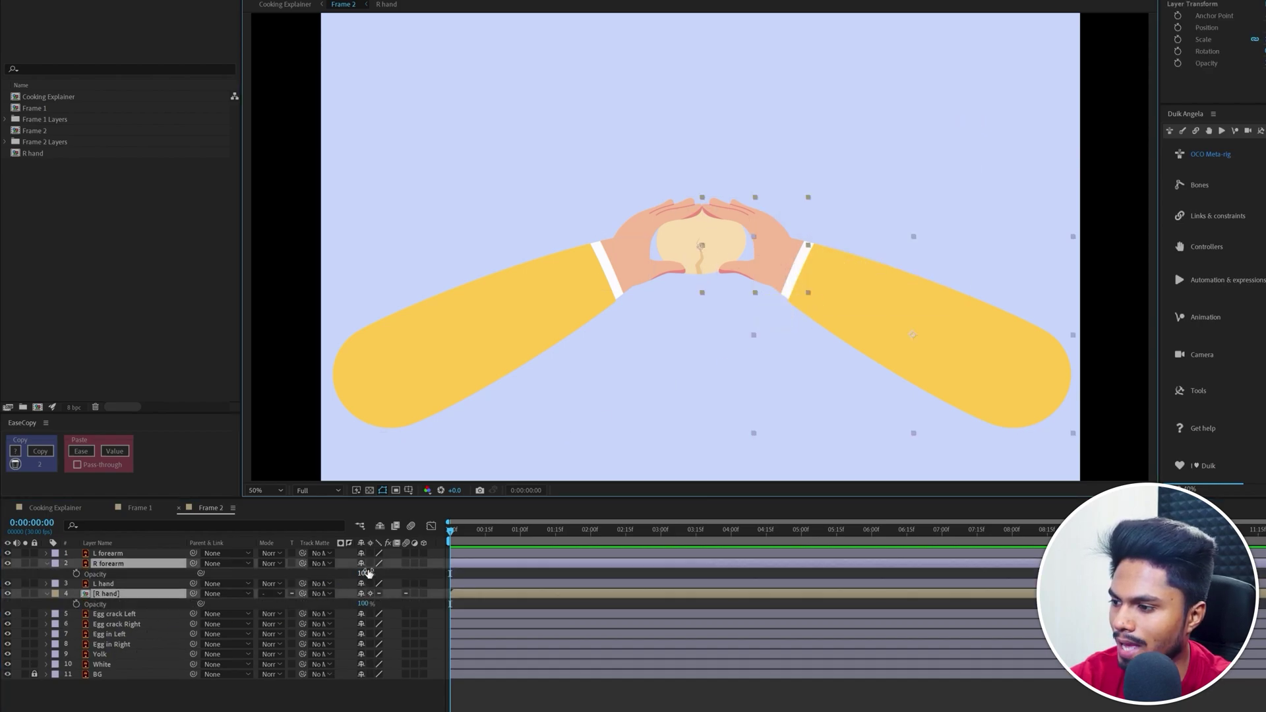
drag(368, 572, 340, 586)
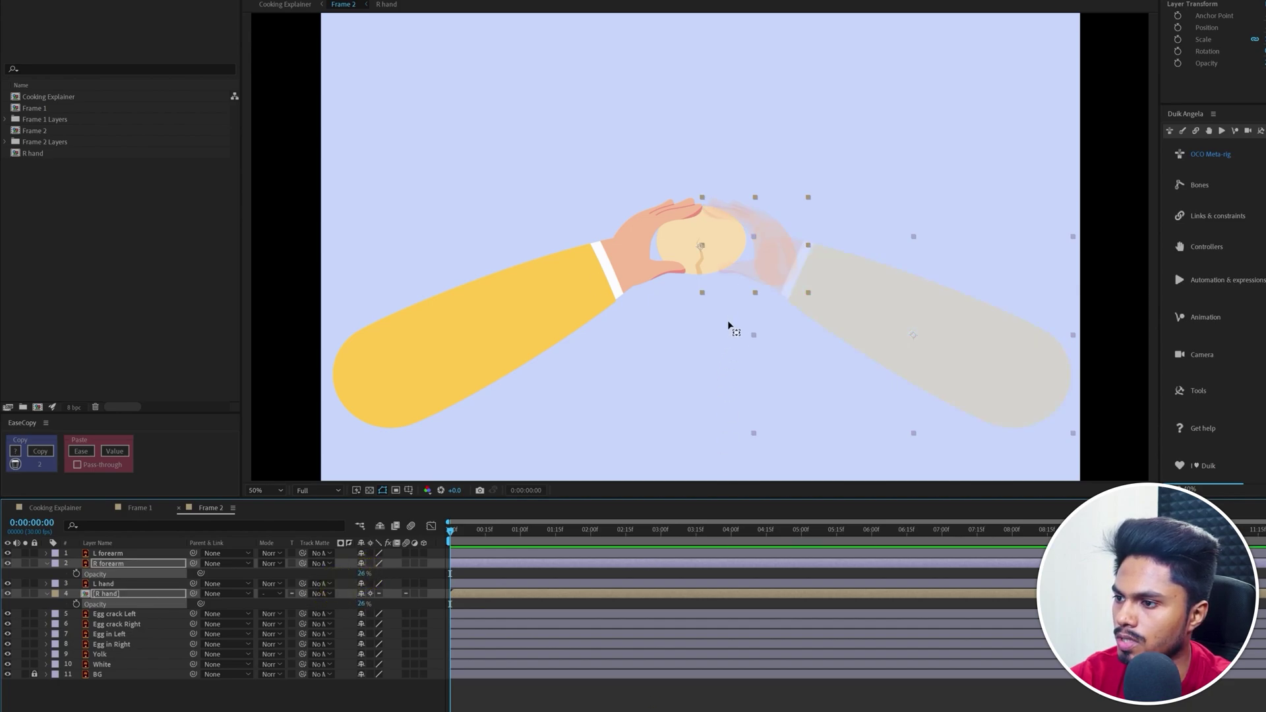
click(684, 267)
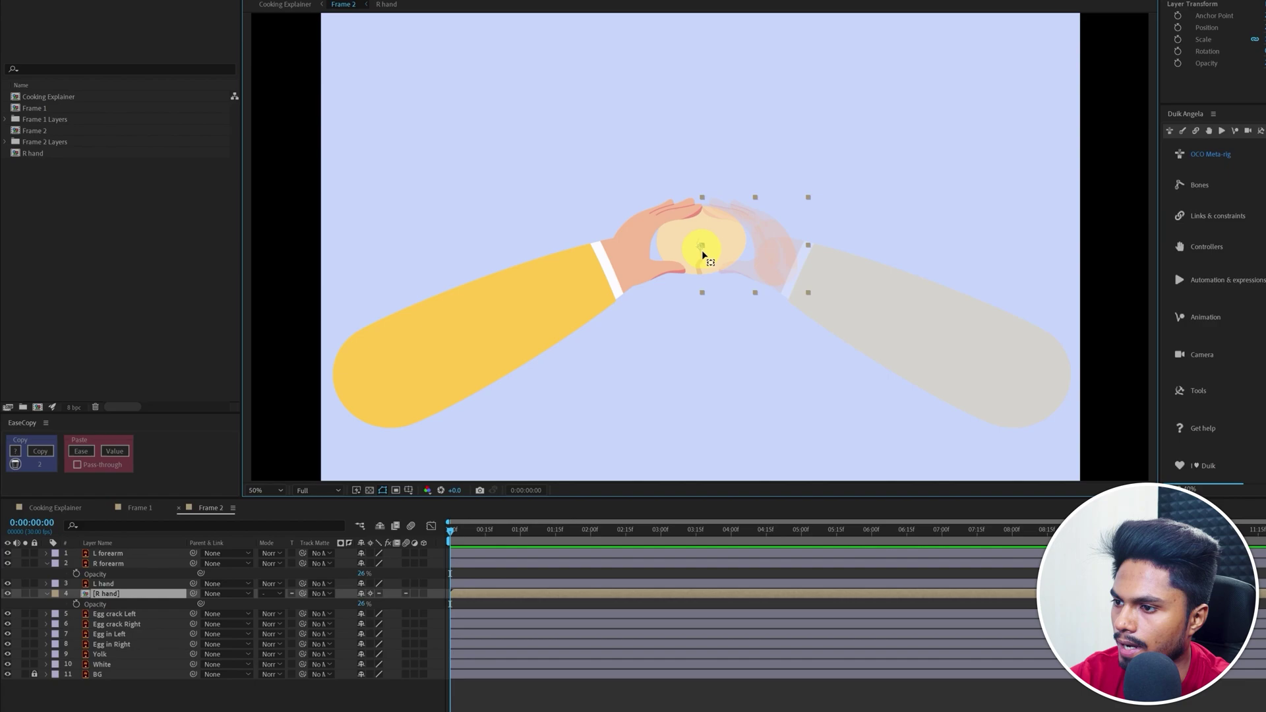
drag(703, 253, 780, 266)
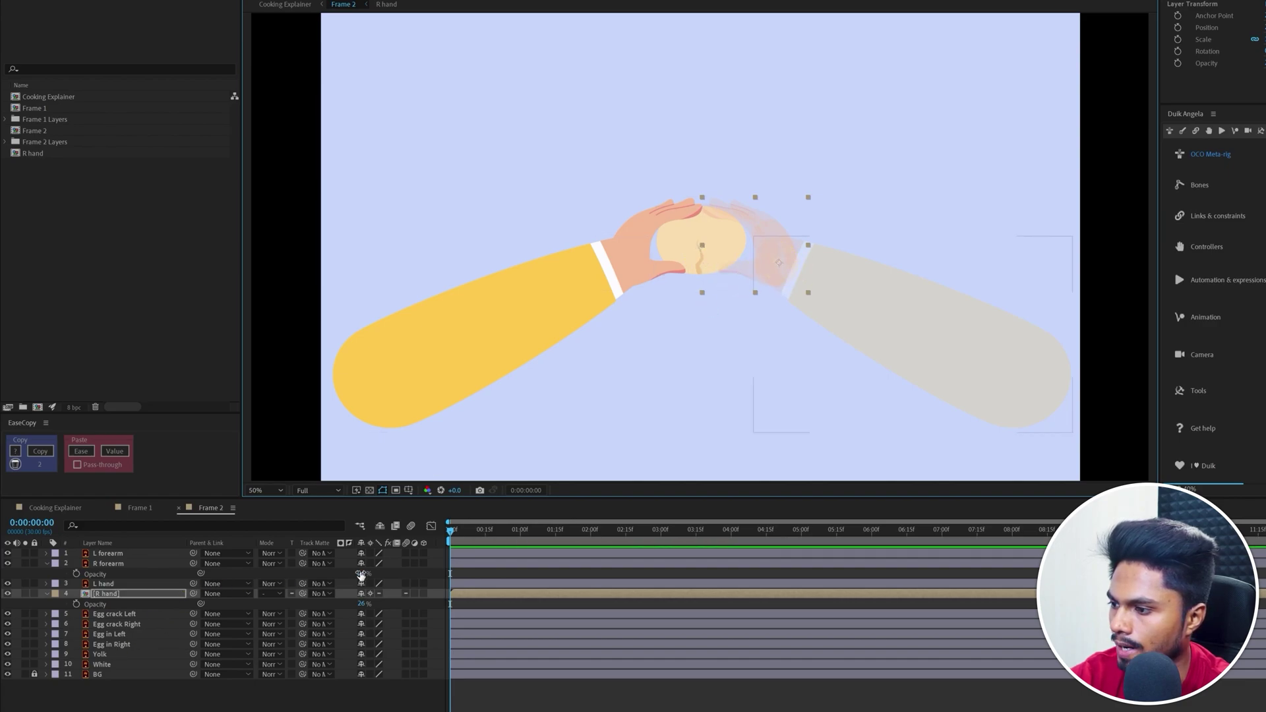
Restore R forearm and the R hand composition to 100% opacity and select the R forearm layer
drag(361, 574, 732, 596)
drag(614, 173, 622, 266)
drag(409, 202, 492, 339)
click(384, 375)
drag(900, 204, 981, 352)
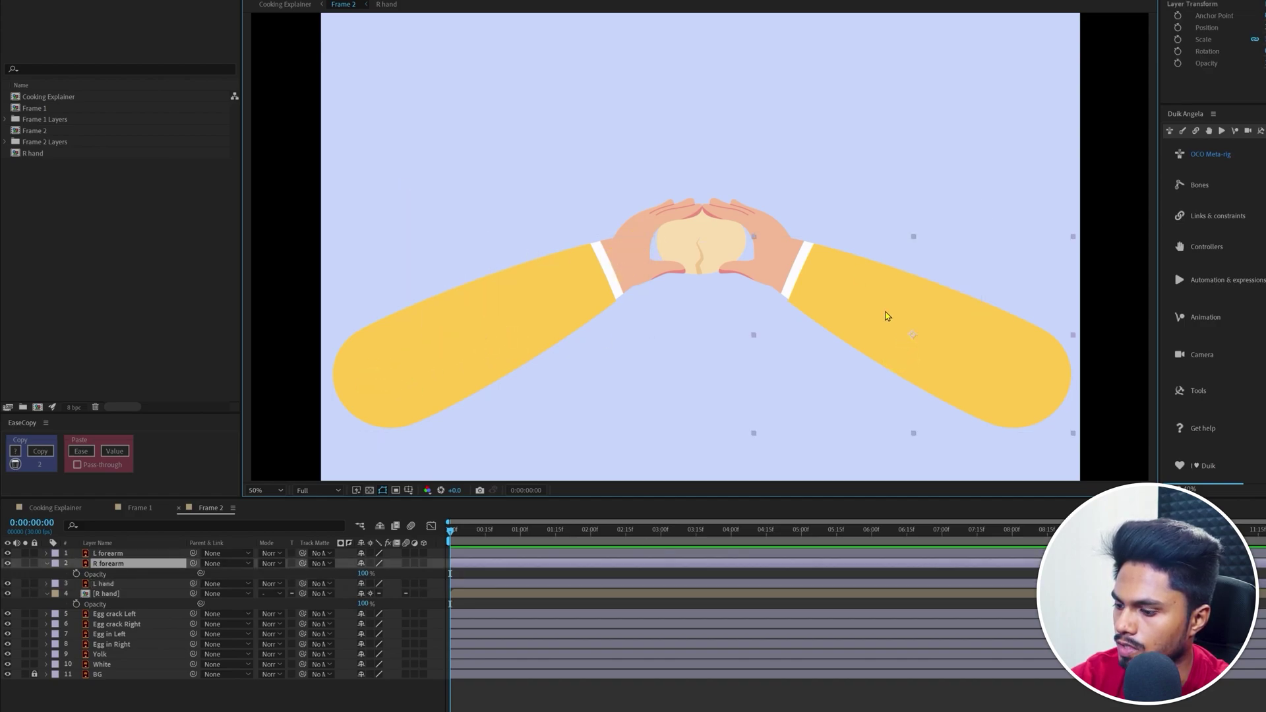
Move R forearm's anchor point to its elbow end, and parent L hand to L forearm and R hand to R forearm
drag(912, 333, 1022, 384)
click(651, 214)
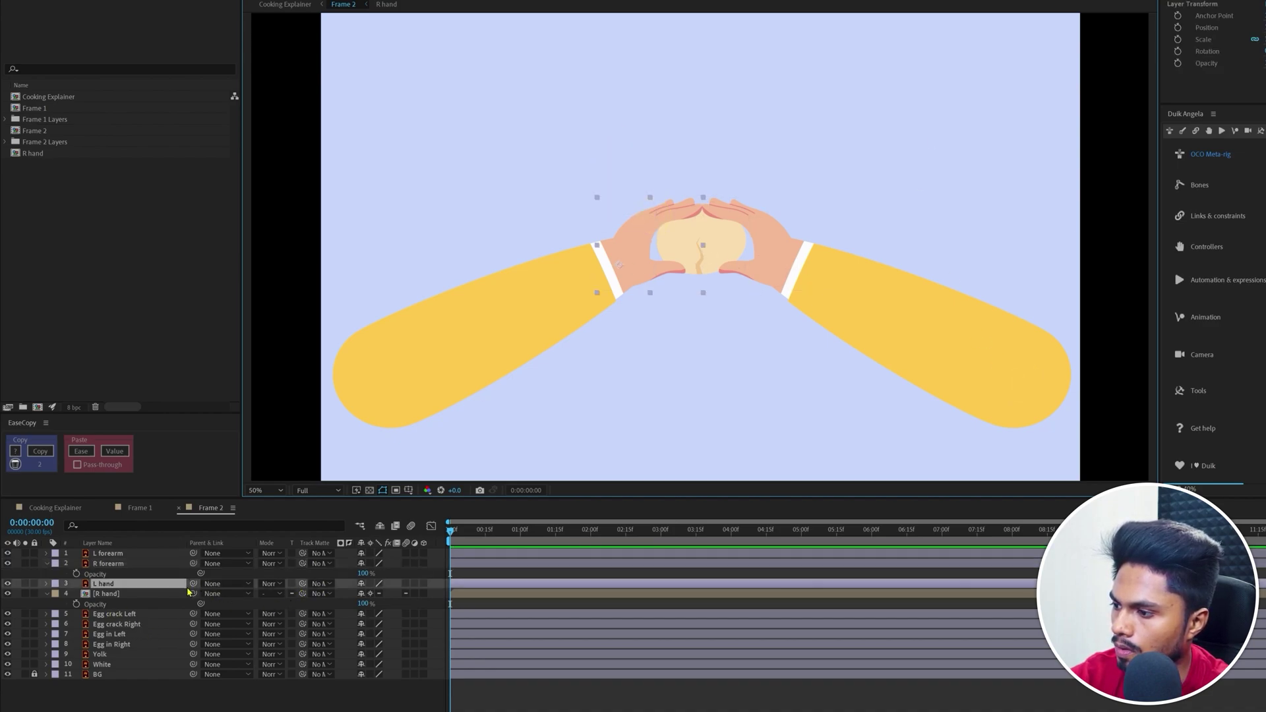
drag(193, 583, 132, 562)
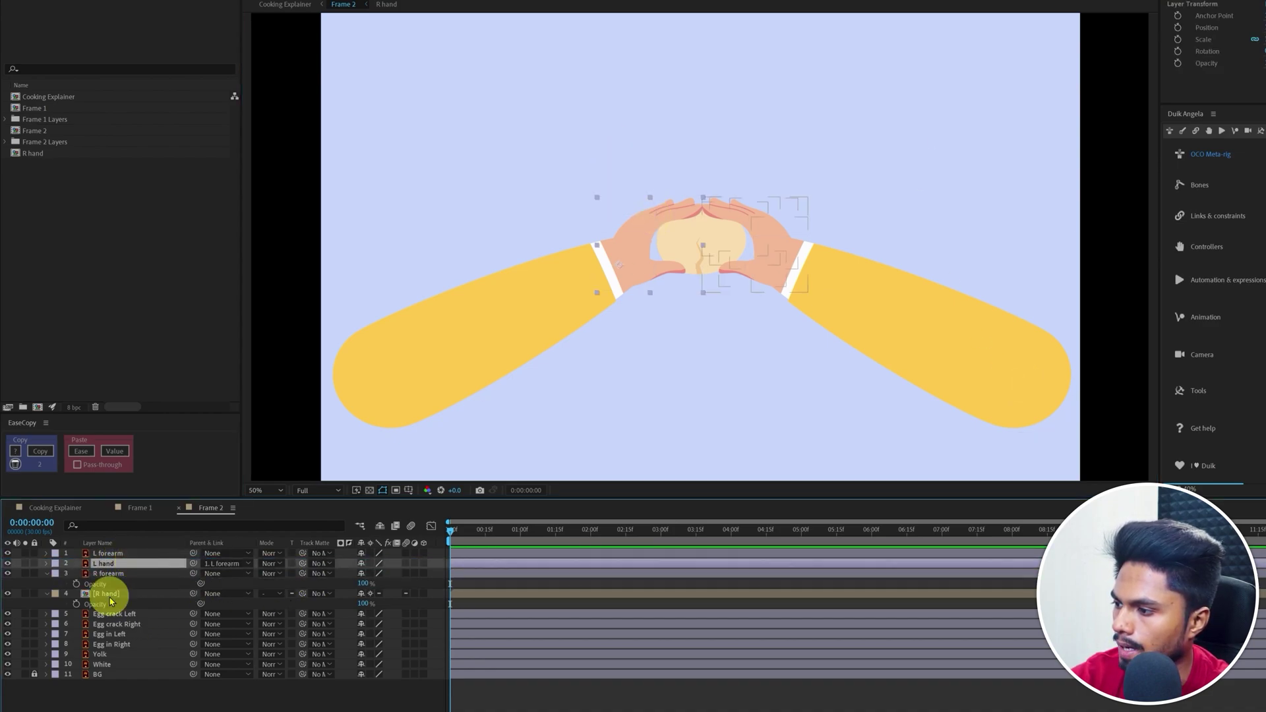
click(106, 593)
drag(193, 595, 133, 574)
Parent Egg crack Left, Egg crack Right, Egg in Left and Egg in Right to L hand
click(130, 604)
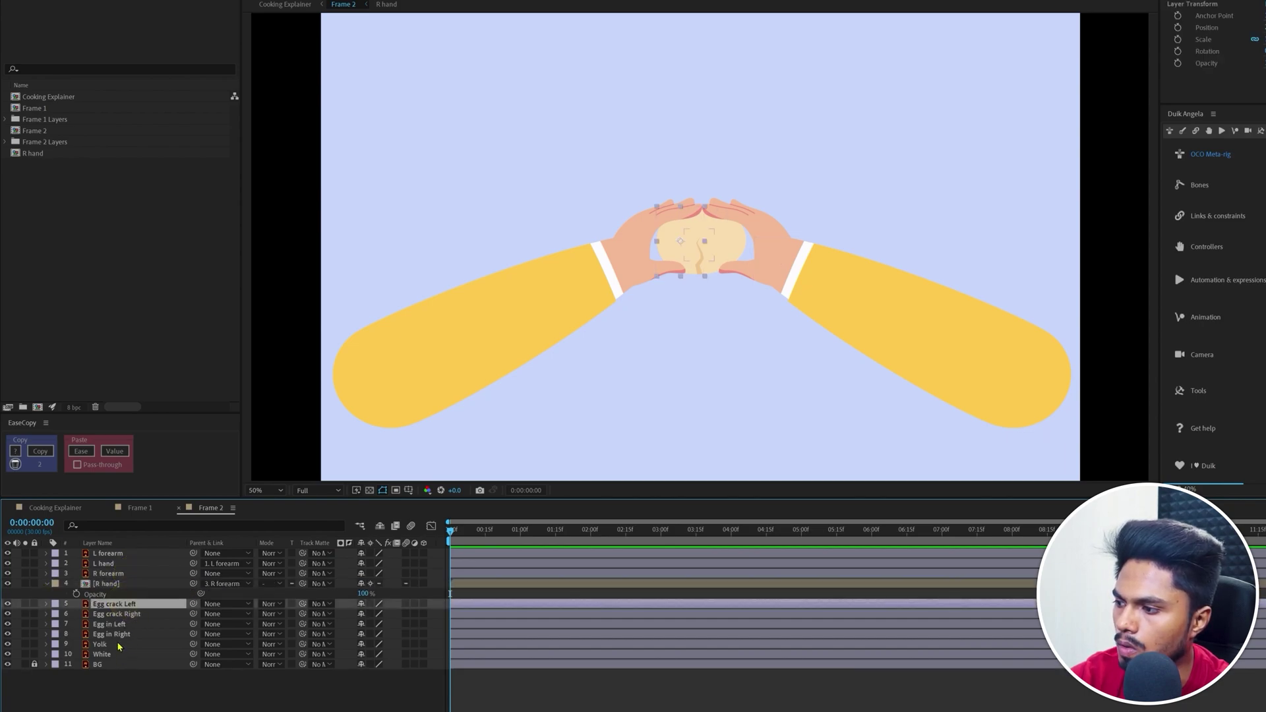
shift+click(124, 635)
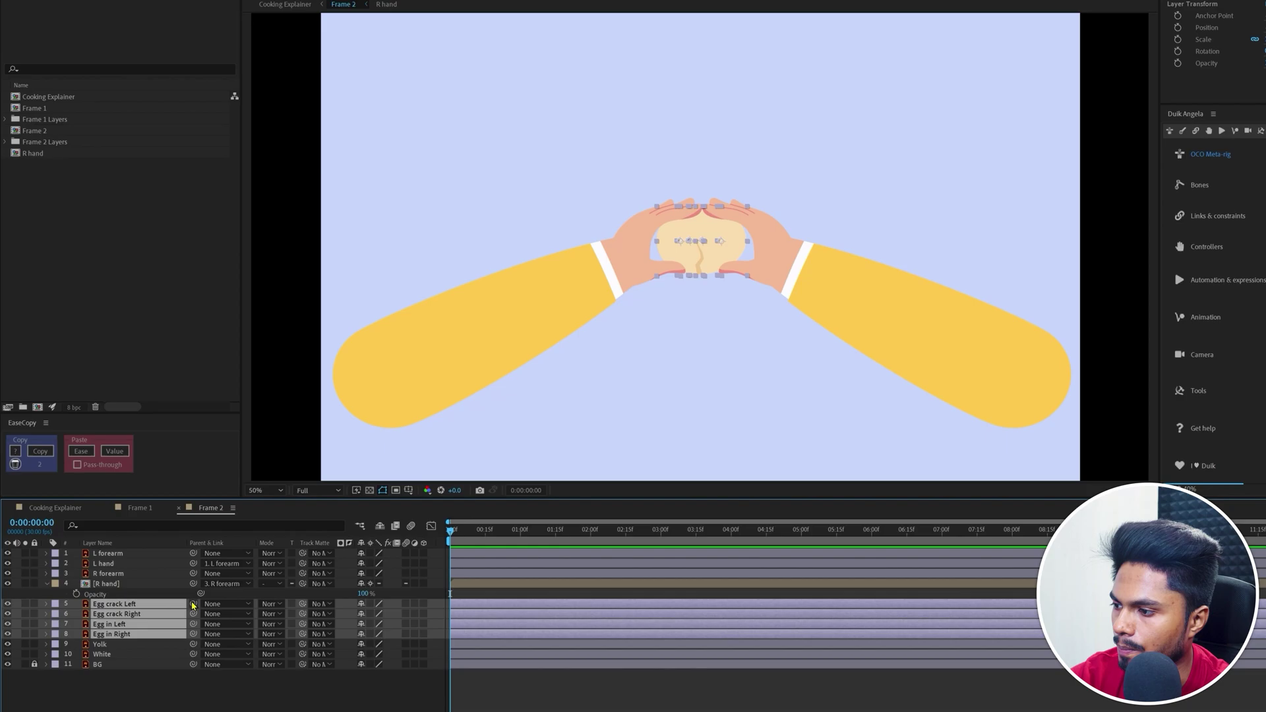
drag(194, 605, 115, 563)
click(112, 689)
key(.)
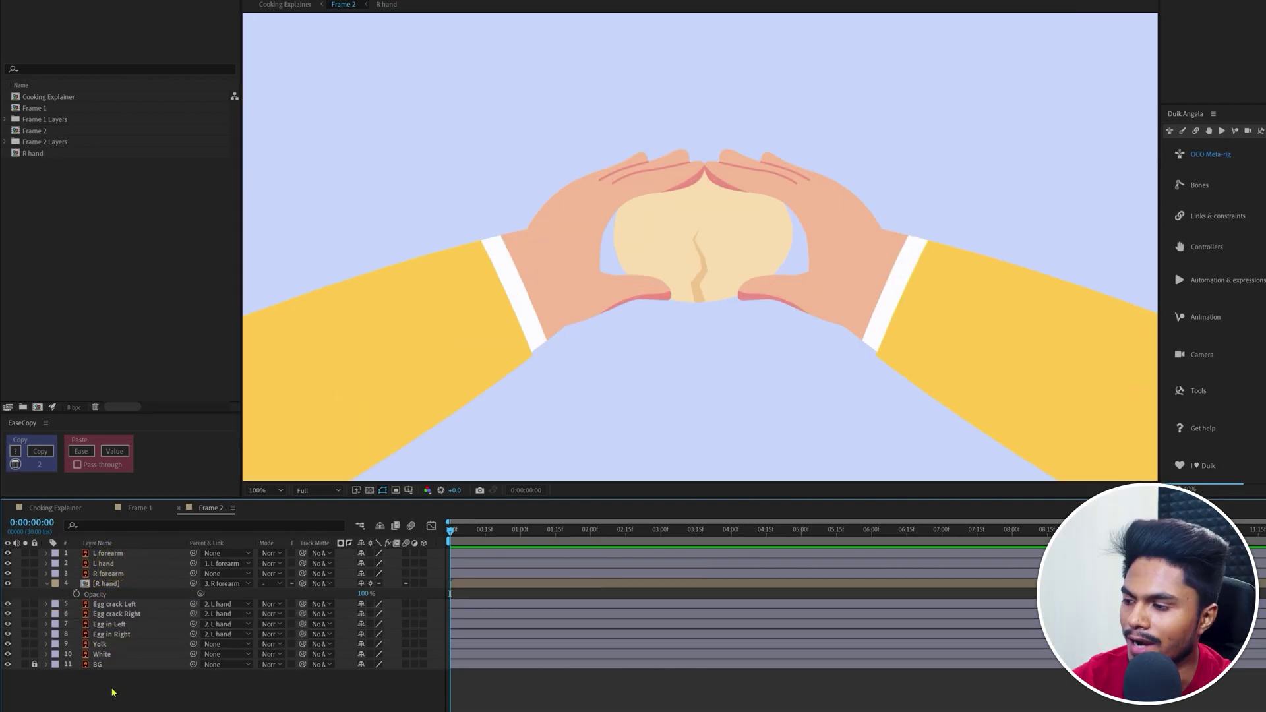
Turn off the visibility of Yolk and White and hide both from the timeline as shy layers
click(103, 644)
shift+click(60, 655)
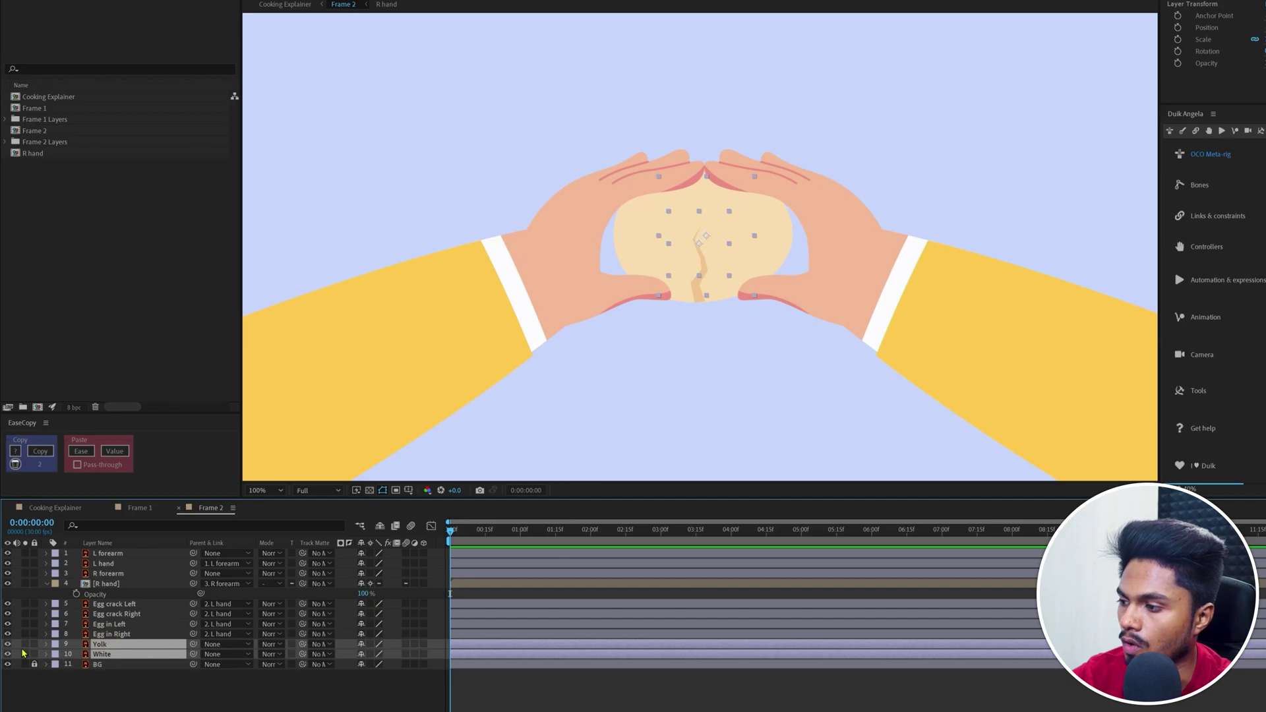
drag(24, 654, 25, 644)
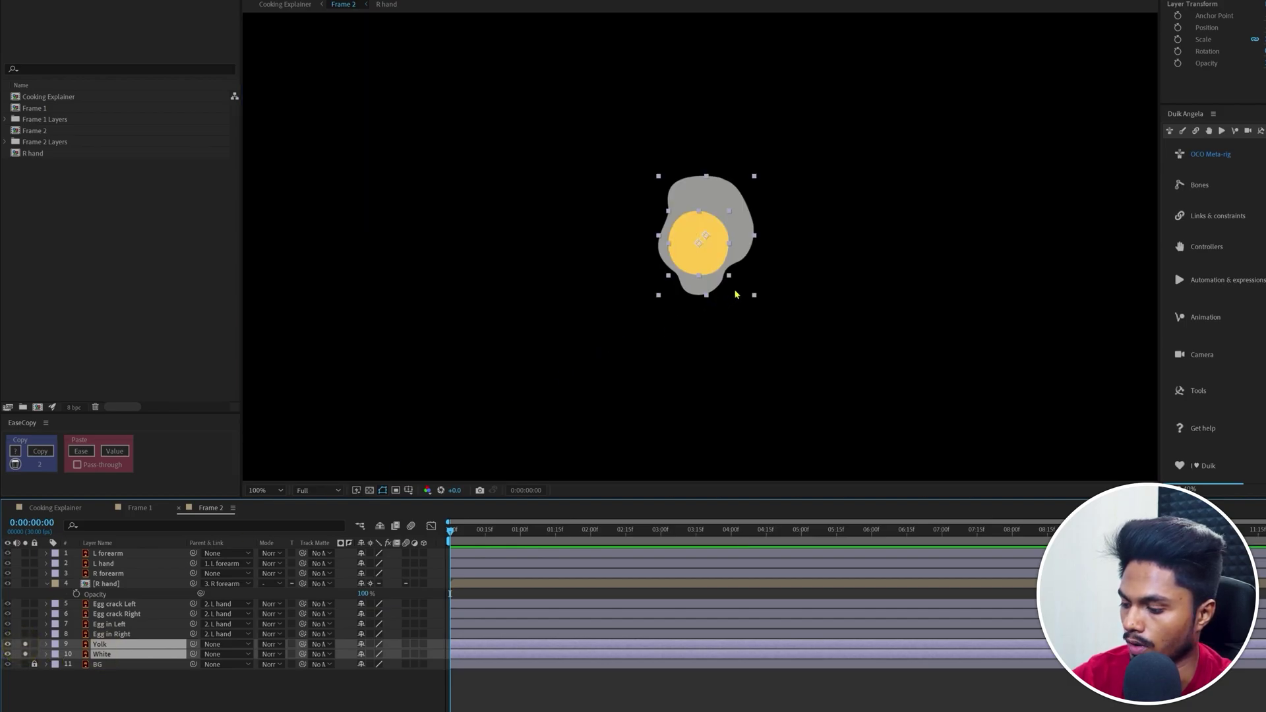
key(ctrl+z)
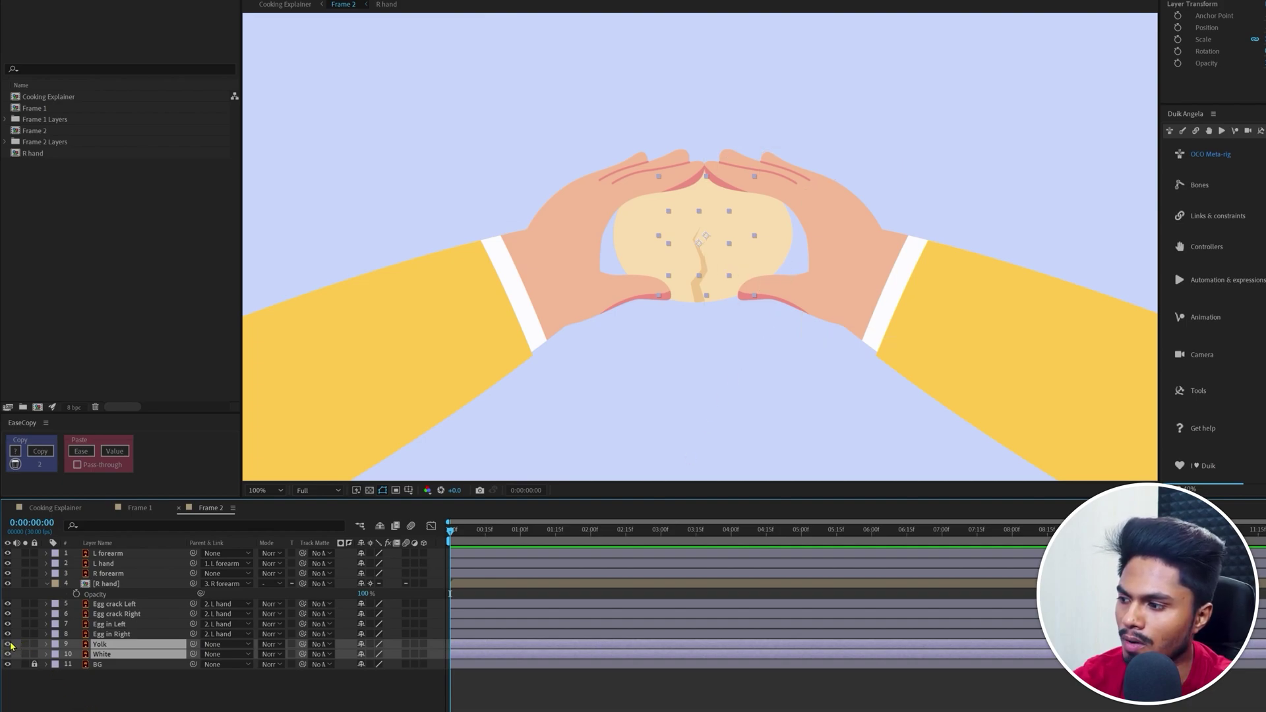
drag(8, 645, 8, 654)
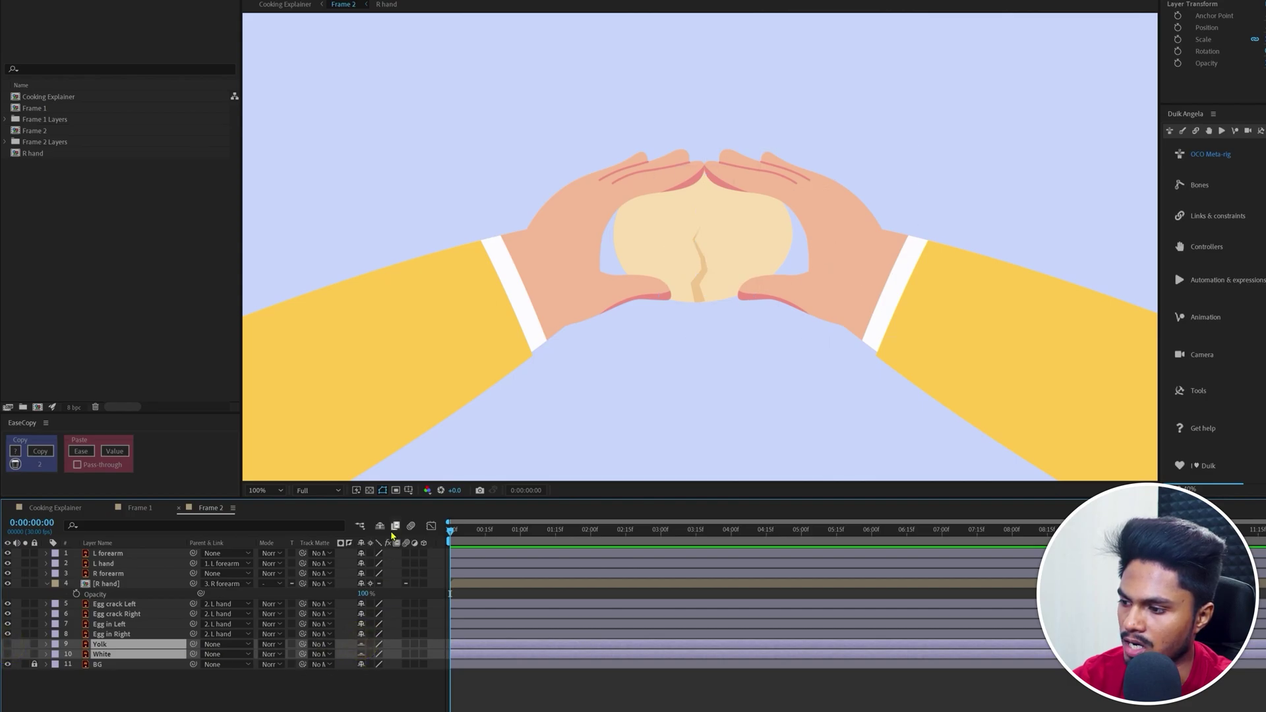
click(466, 689)
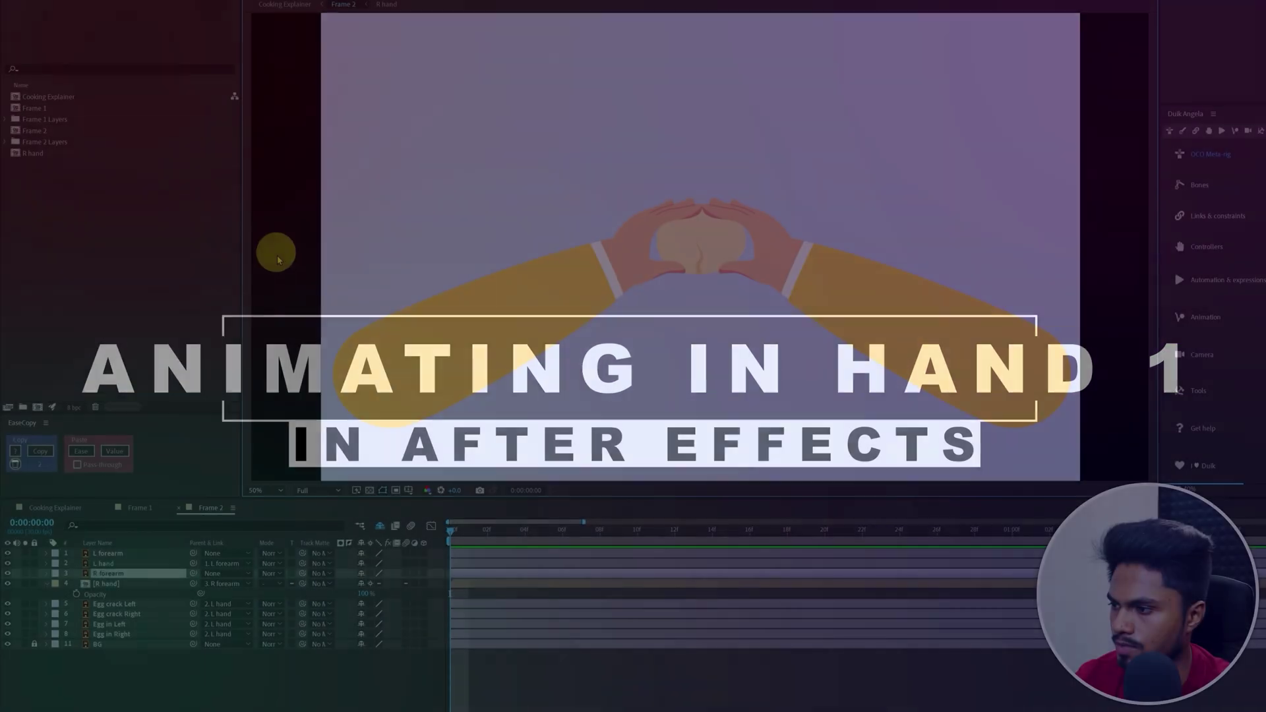
Start Rotation and Position keyframes on L forearm at the first frame and show both properties
drag(273, 241, 415, 371)
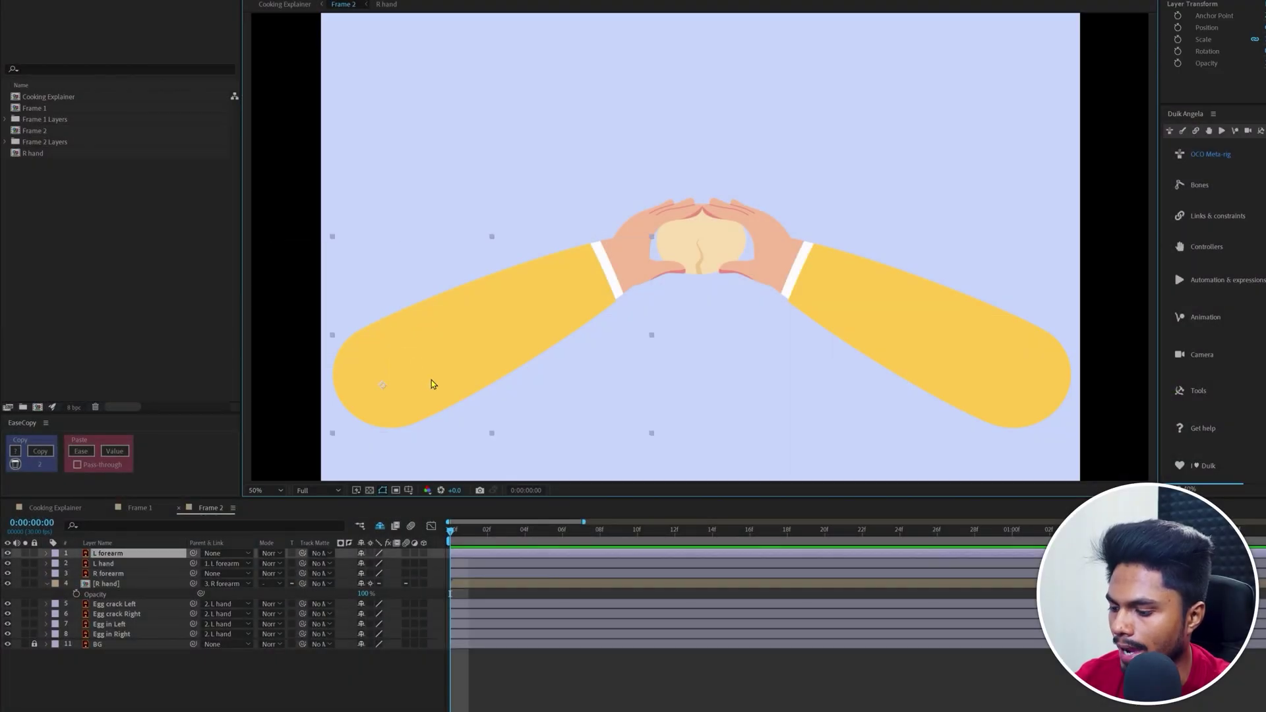
key(r)
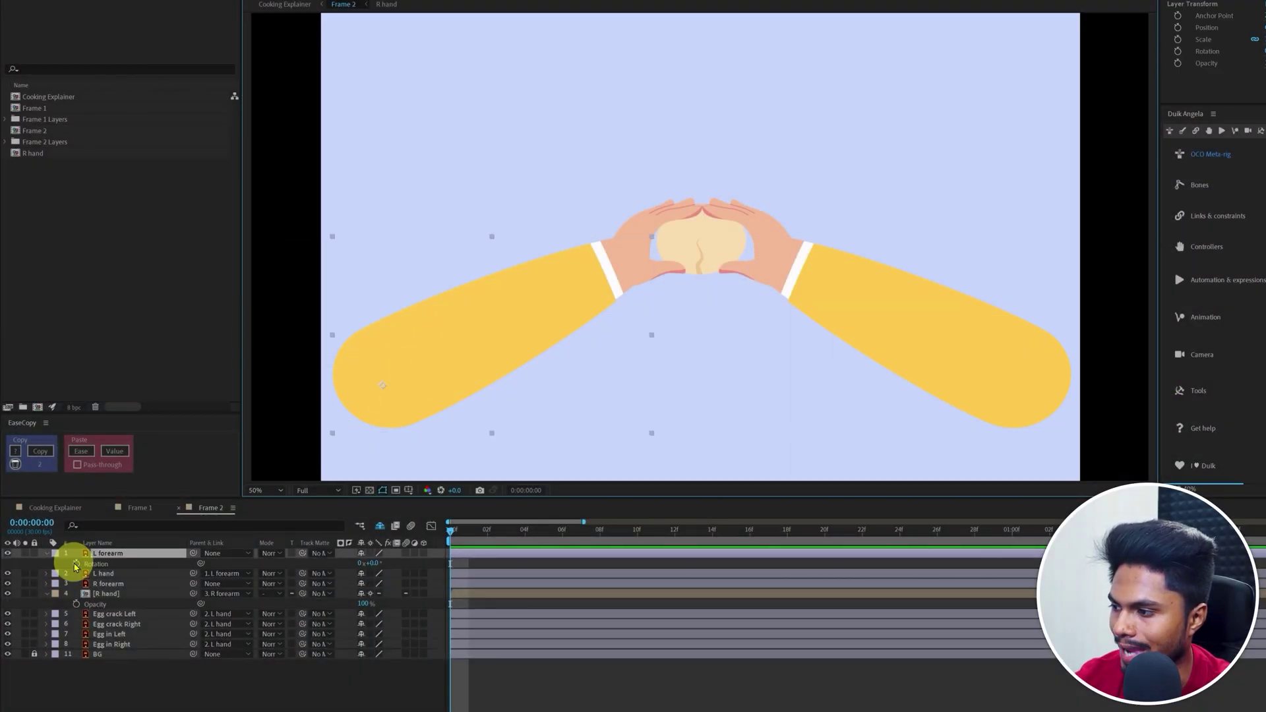
click(76, 564)
key(p)
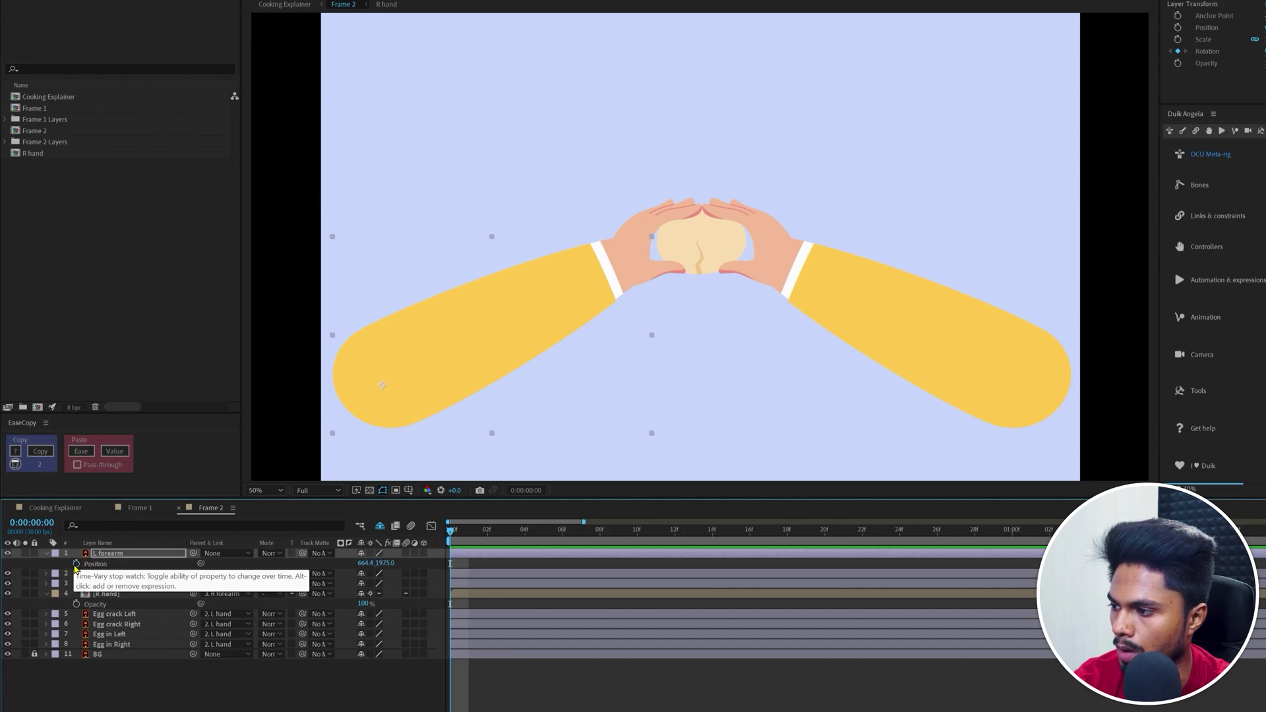
click(76, 564)
click(536, 310)
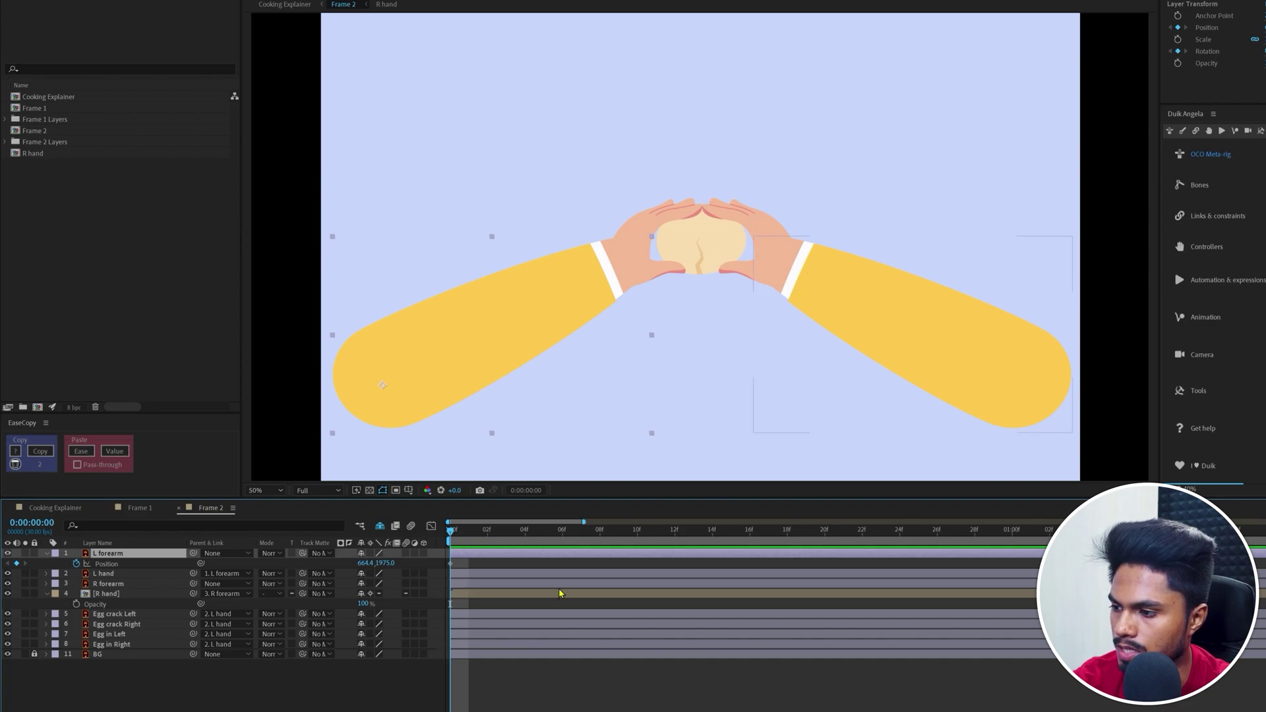
key(shift+r)
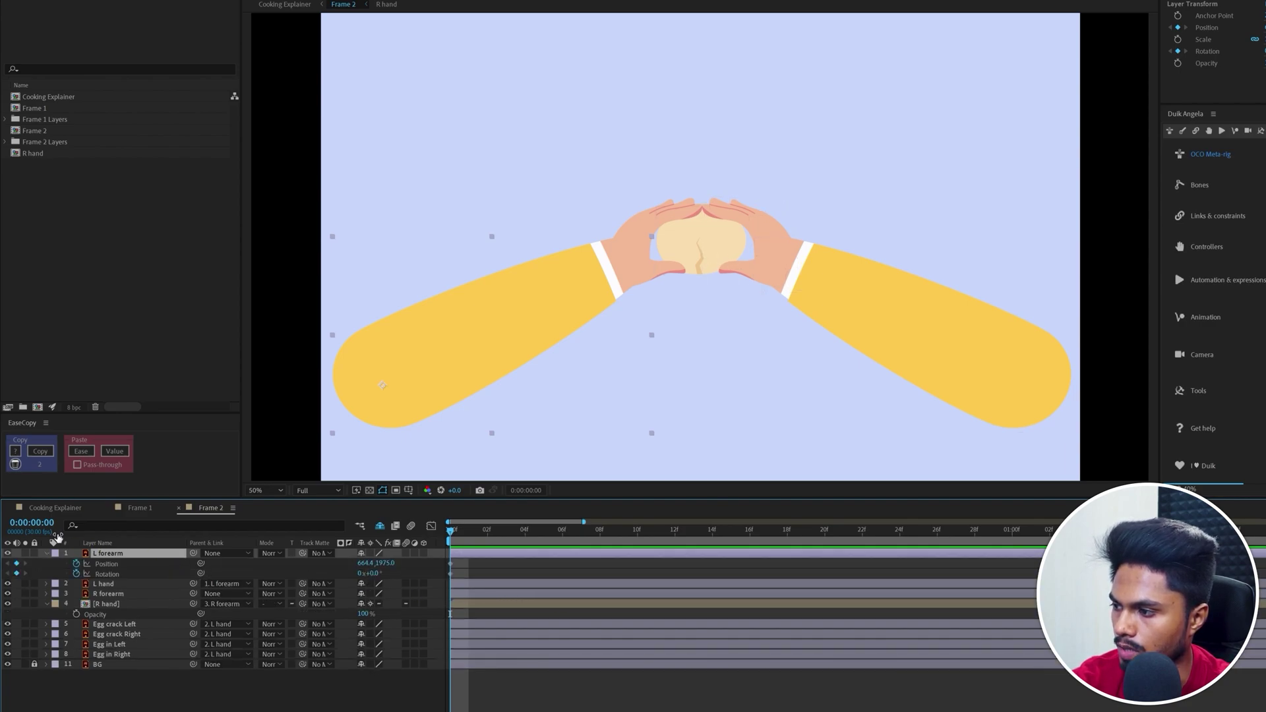
Add Position and Rotation keyframes with the current pose to L forearm at 0:00:00:18
click(27, 523)
text(+1)
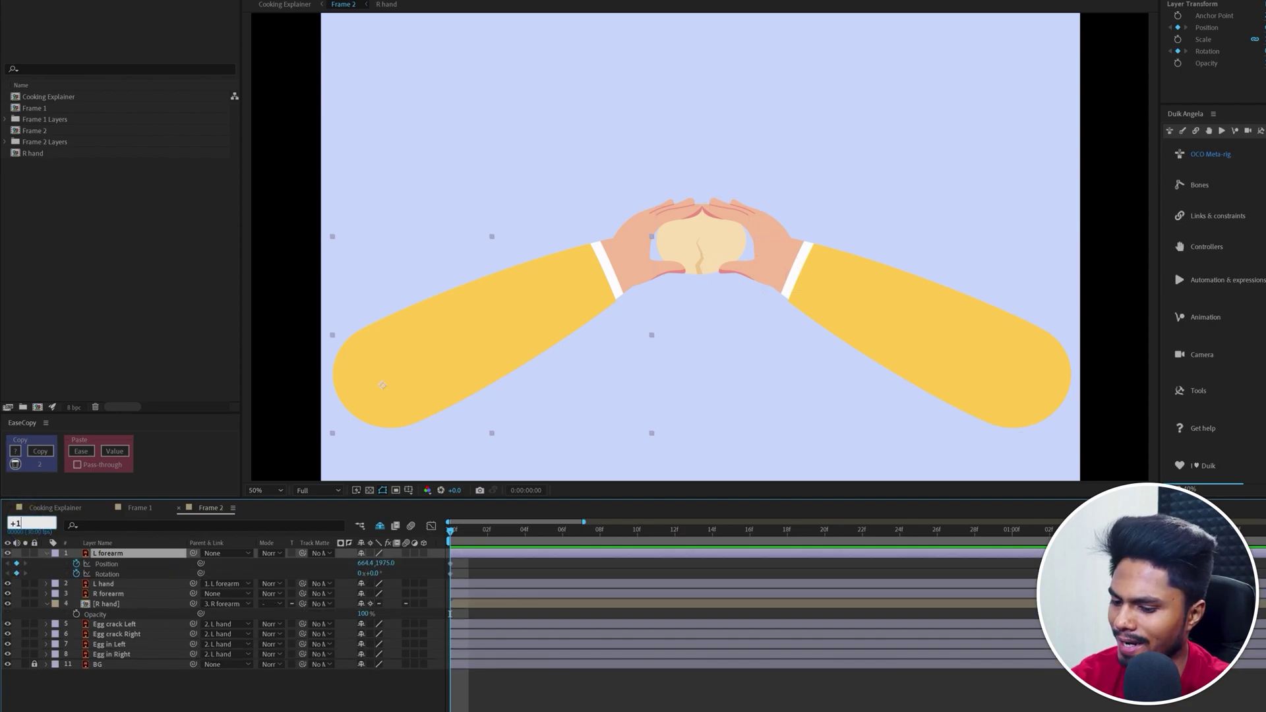
text(8)
key(Return)
click(17, 564)
click(16, 573)
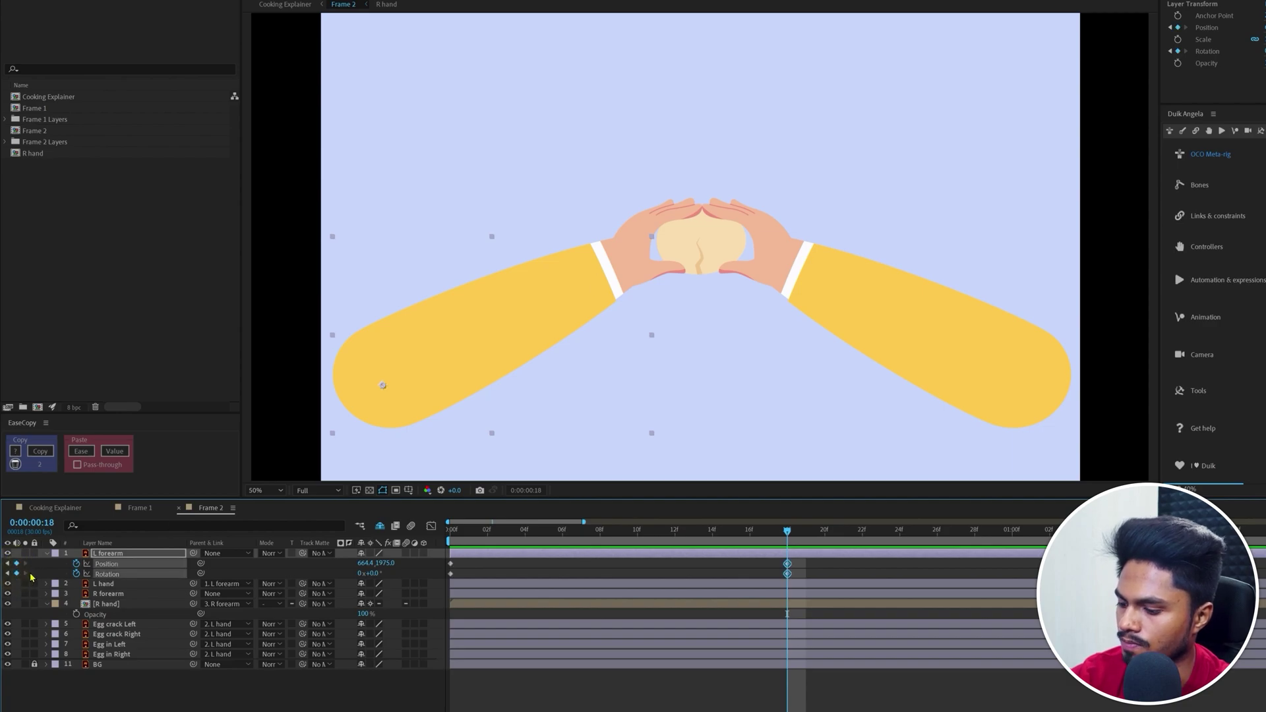
Set L forearm's Rotation to 45° at the first frame
key(Home)
drag(373, 573, 406, 581)
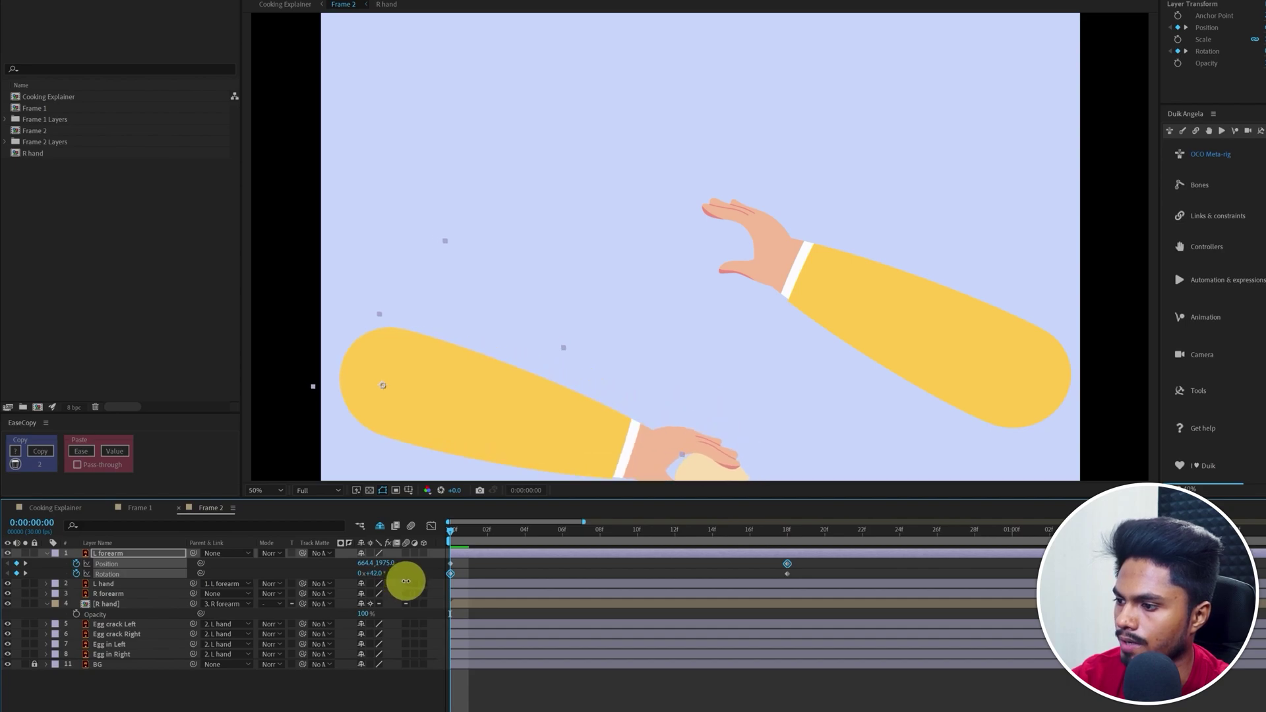
click(373, 573)
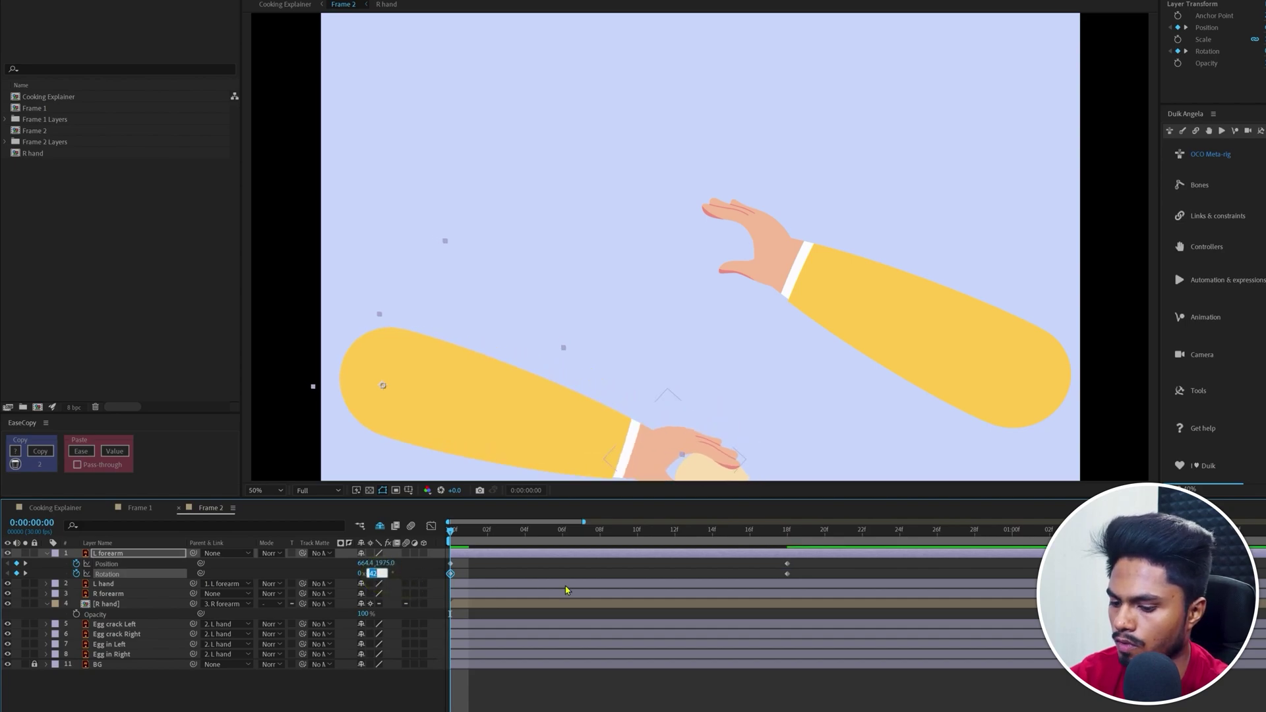
text(45)
key(Return)
Move L forearm straight down to a Y position of 2335 at the first frame
click(150, 558)
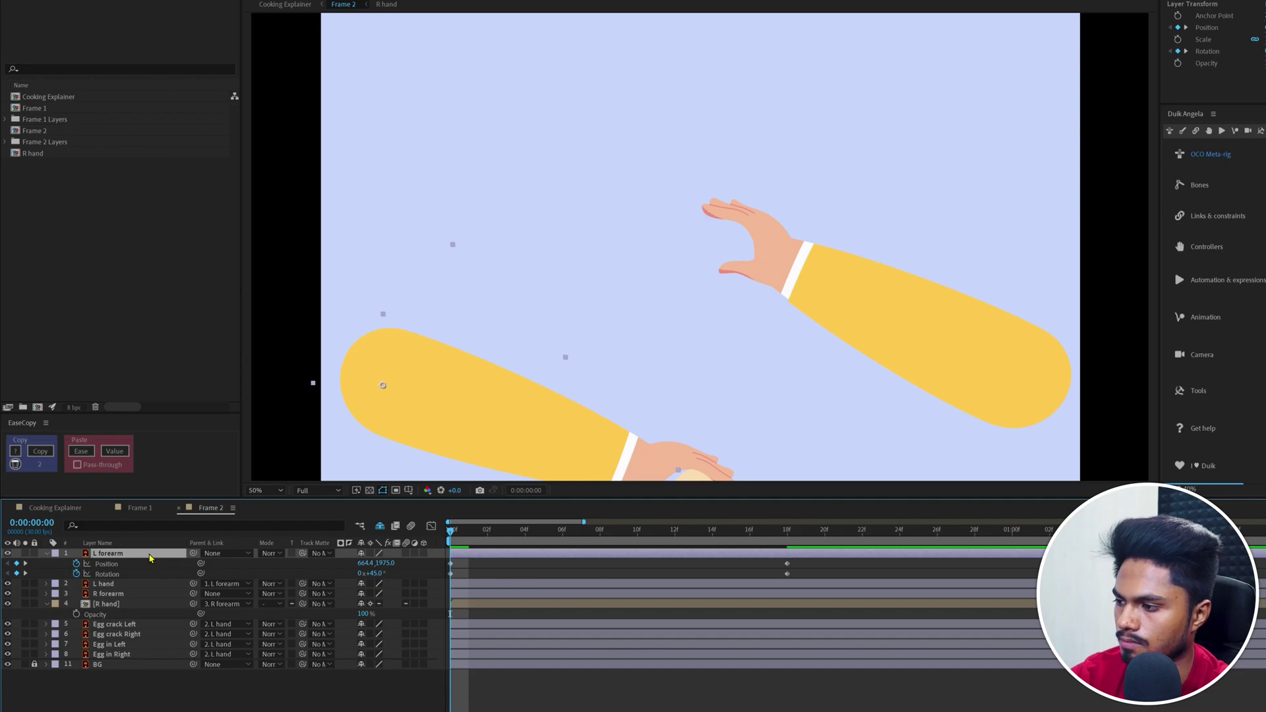
key(shift+Down)
key(shift+Down)
key(shift+Down)
key(shift+Down)
key(shift+Down)
key(shift+Down)
key(shift+Down)
key(shift+Down)
key(shift+Down)
key(shift+Down)
key(shift+Down)
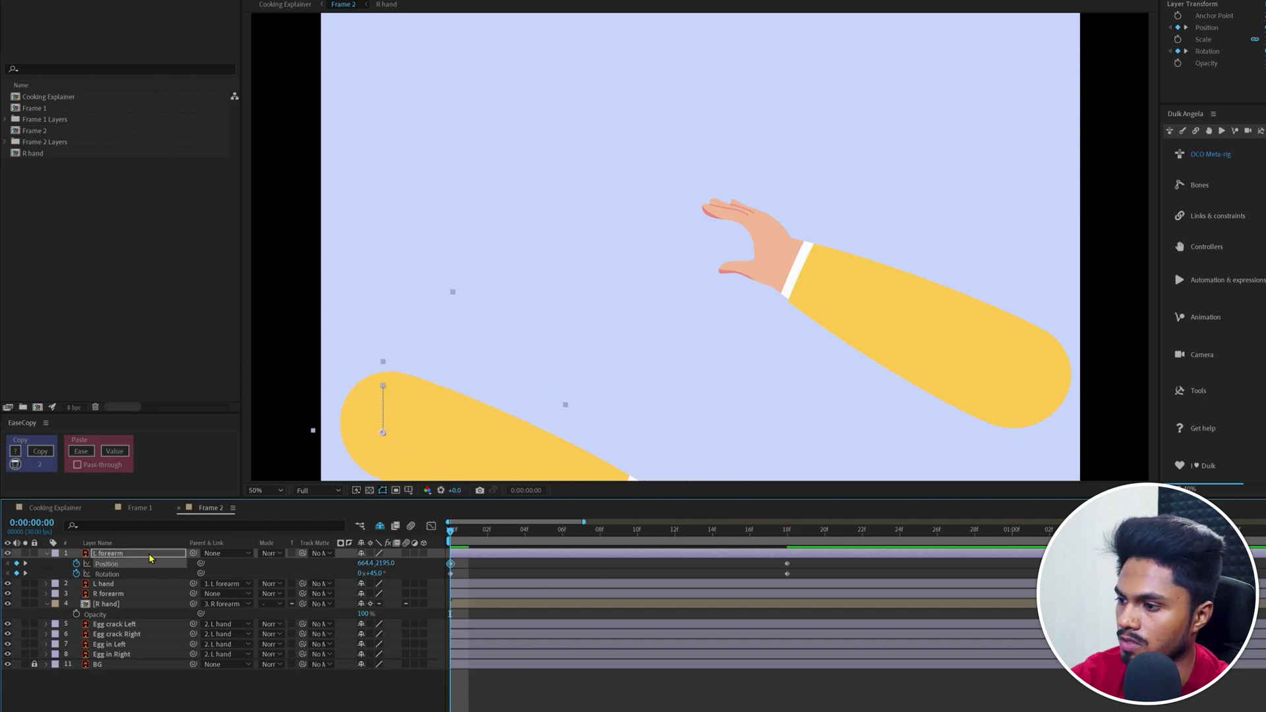
key(shift+Down)
key(shift+Down)
key(shift+Down)
key(shift+Down)
key(shift+Down)
key(shift+Down)
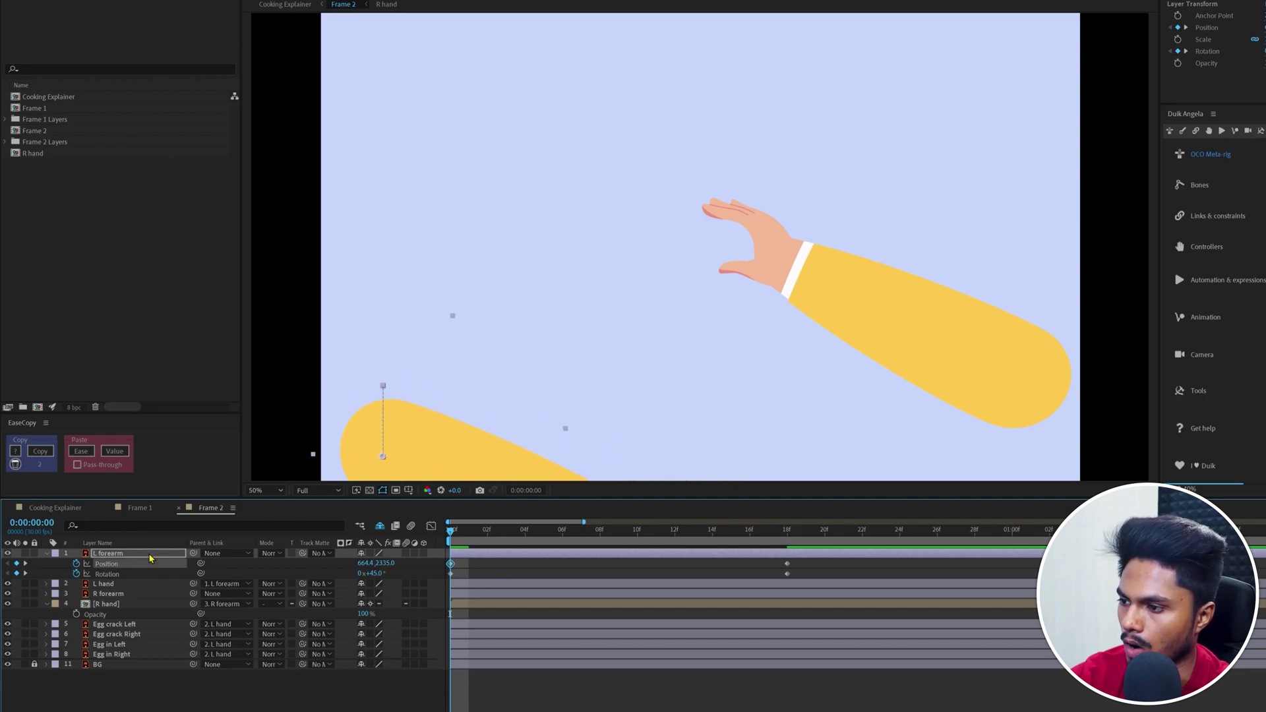
Add Position and Rotation keyframes to L forearm at 0:00:01:03, 15 frames after the 0:00:00:18 keyframes
key(k)
click(41, 523)
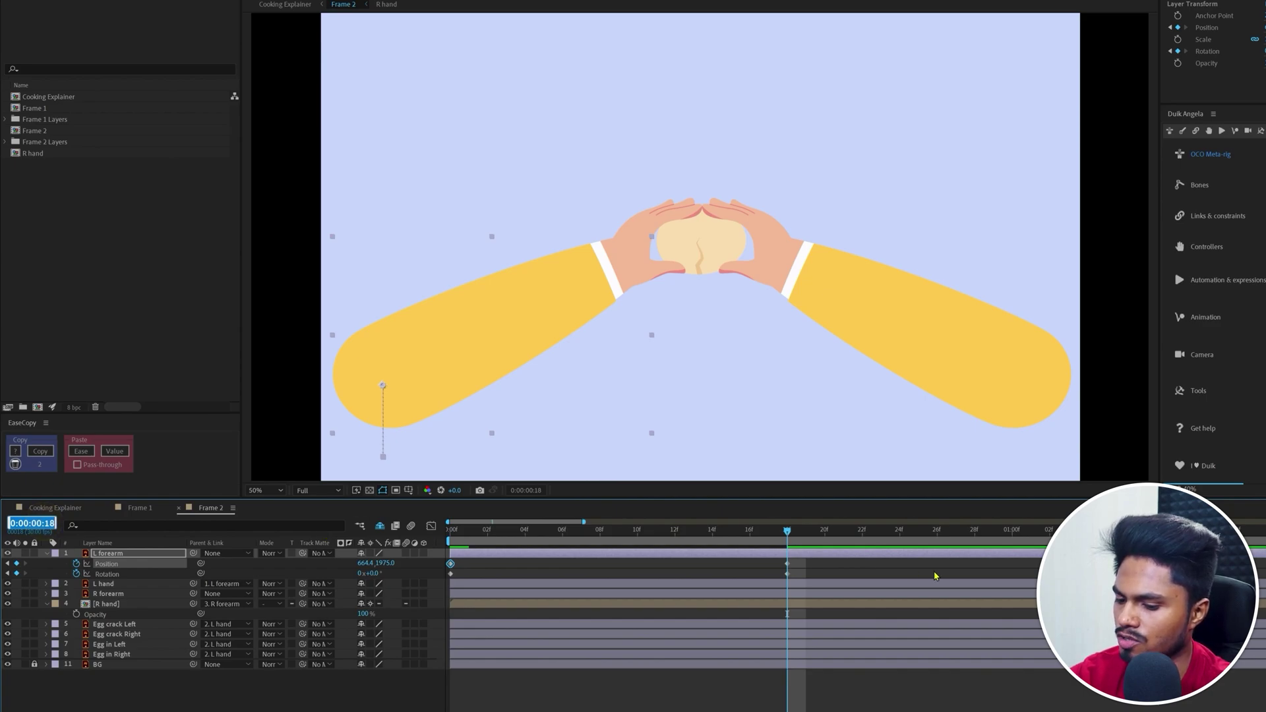
text(+15)
key(Return)
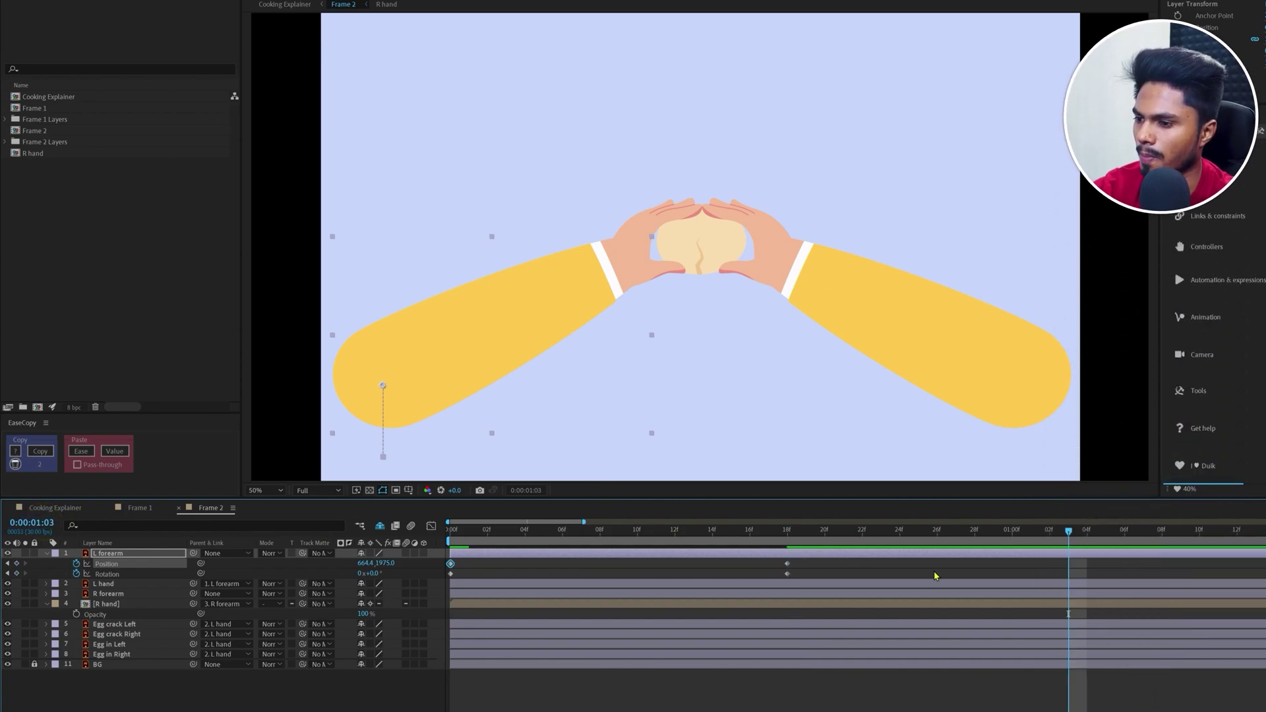
click(16, 563)
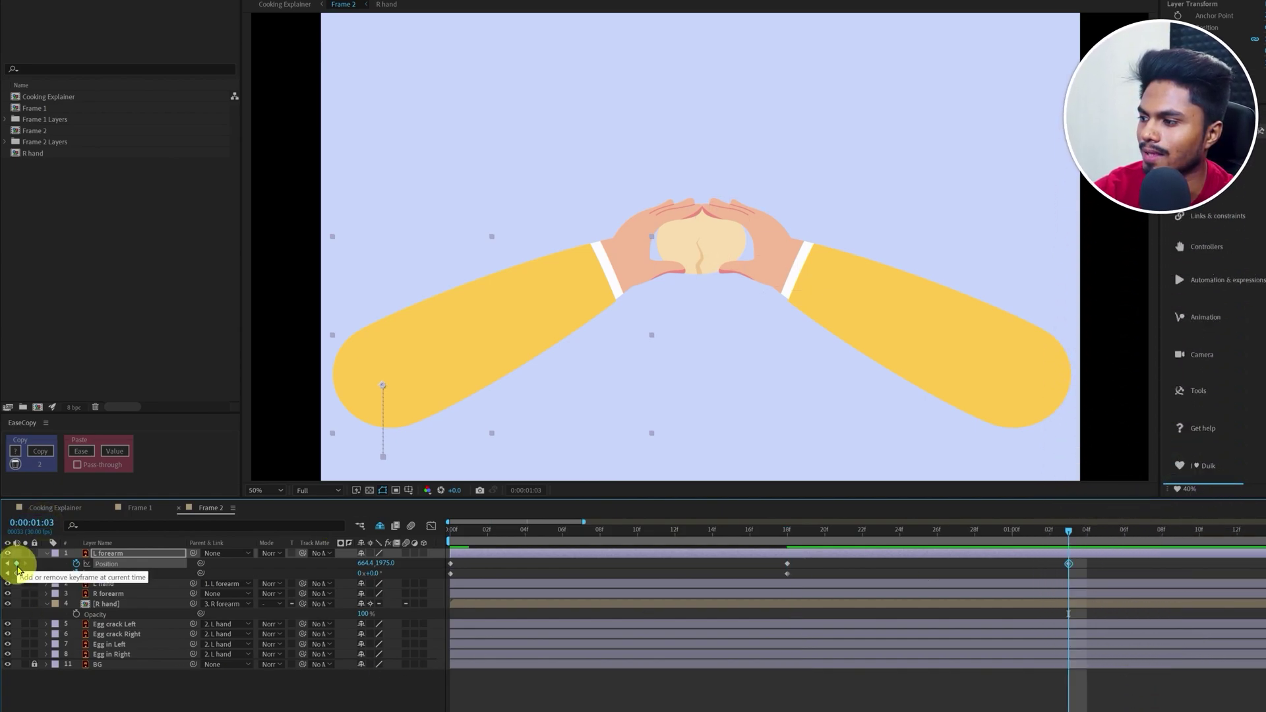
click(16, 573)
Set L forearm's Rotation to -4° at its middle keyframe, 0:00:00:18
click(8, 564)
click(617, 569)
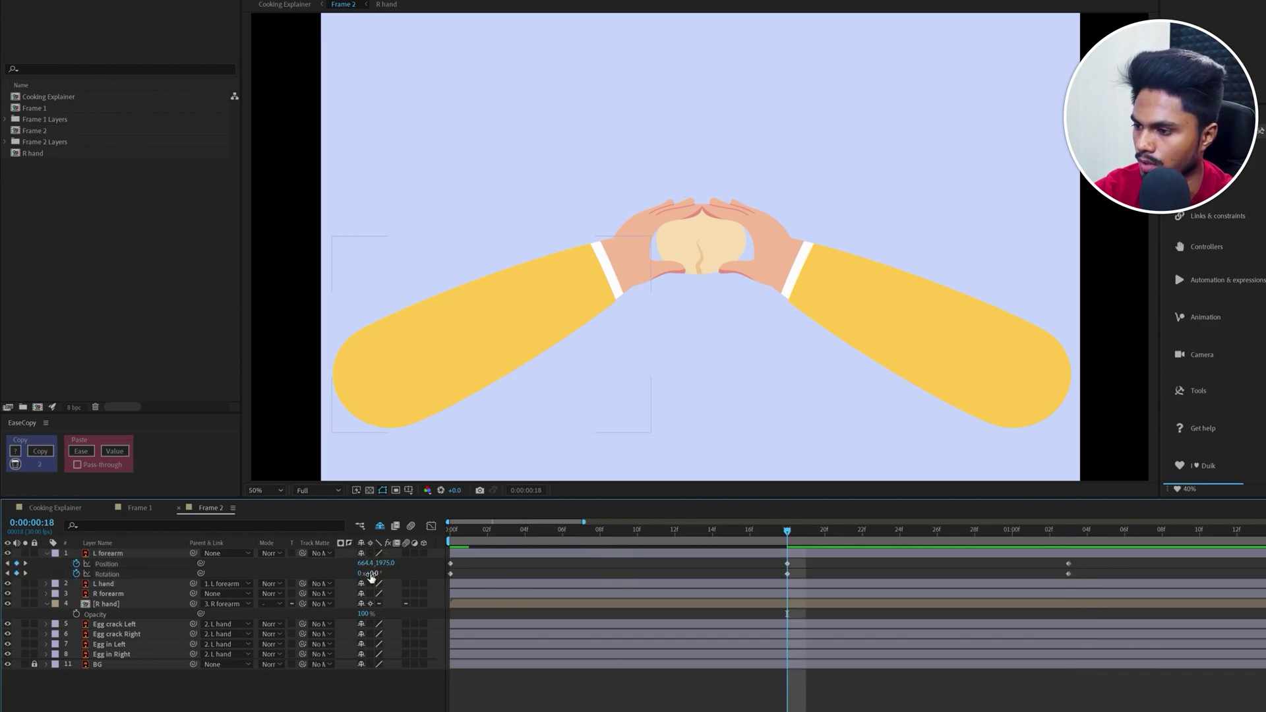
text(-4)
key(Return)
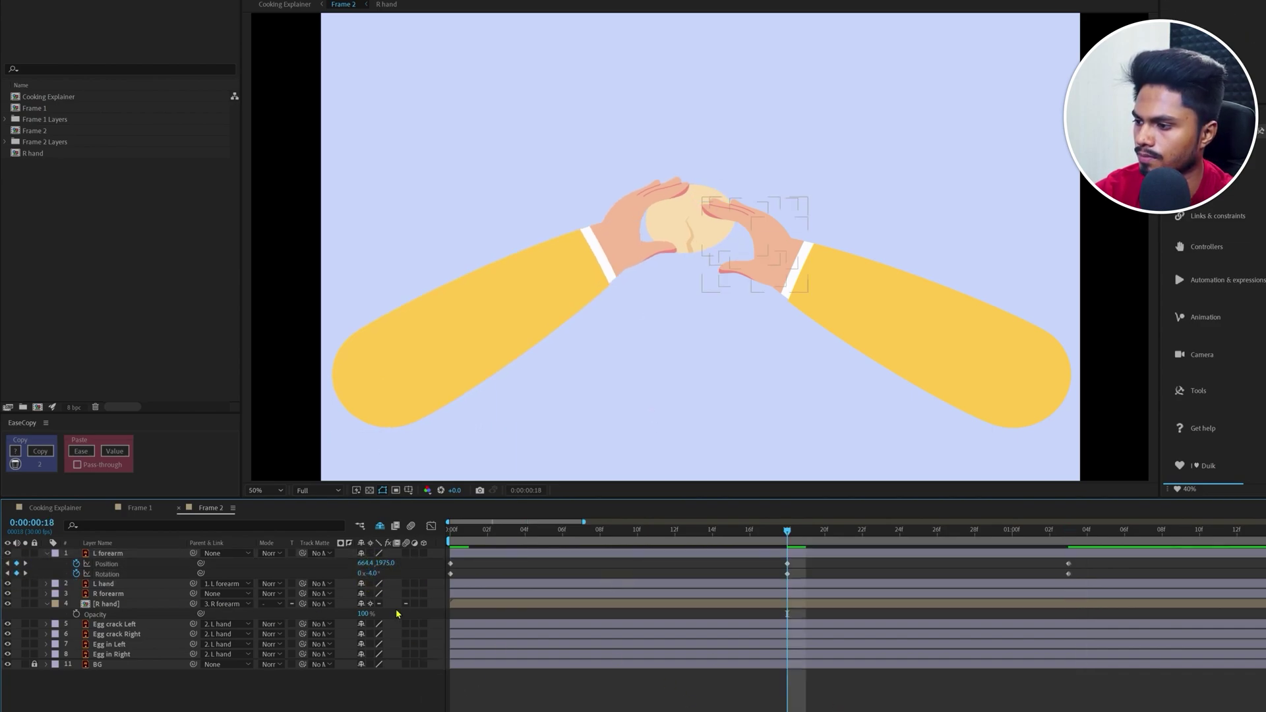
Start Rotation keyframes on L hand at 0:00:00:18 and set its Rotation to 20° at the first frame
click(116, 585)
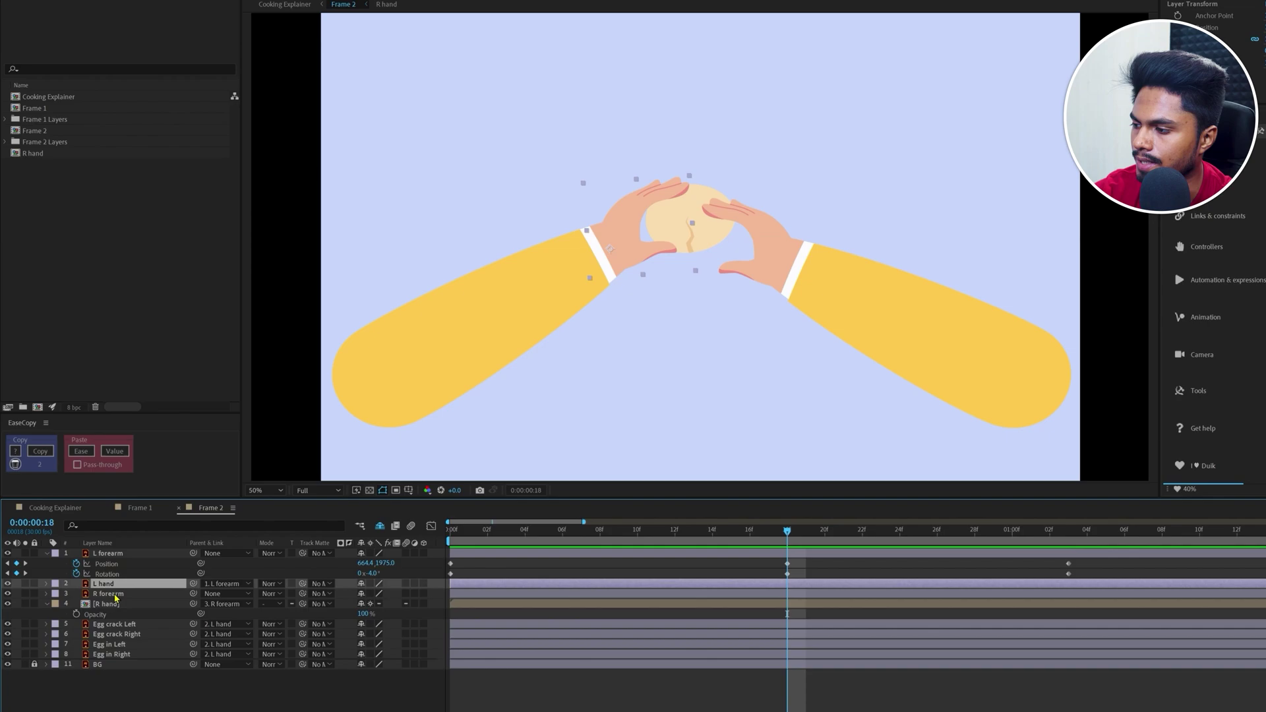
key(r)
click(76, 593)
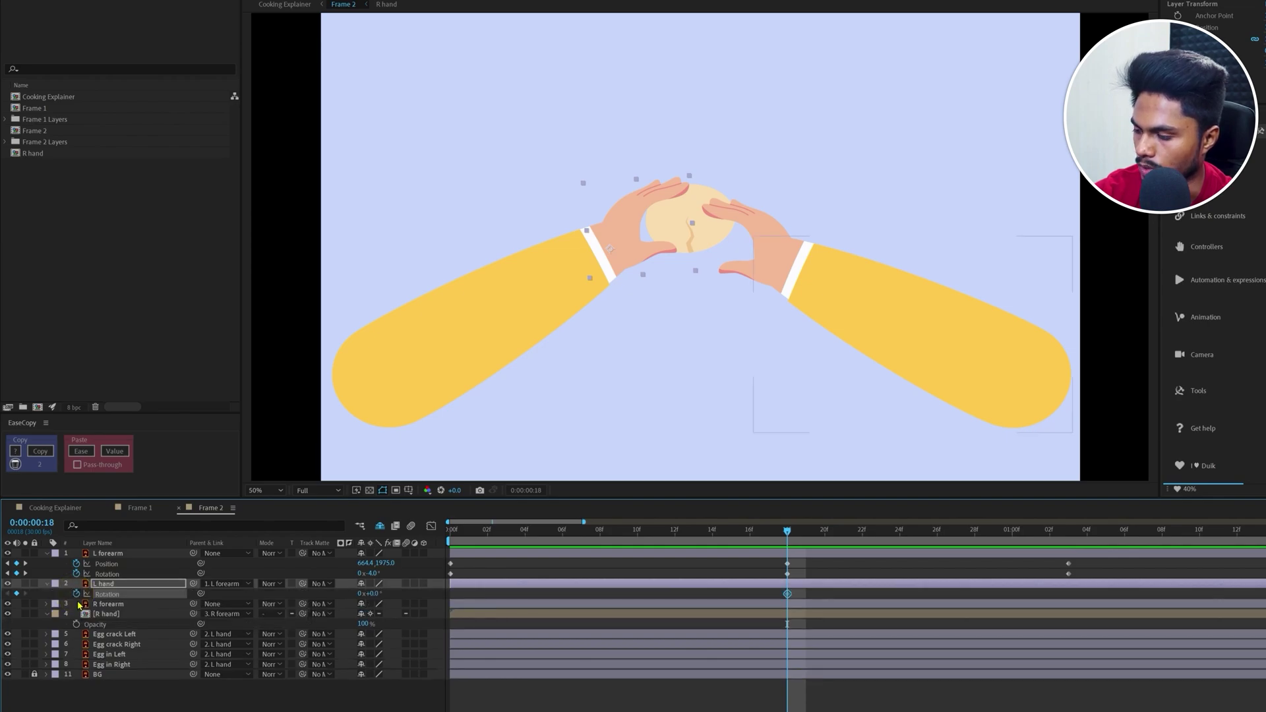
key(Home)
click(16, 594)
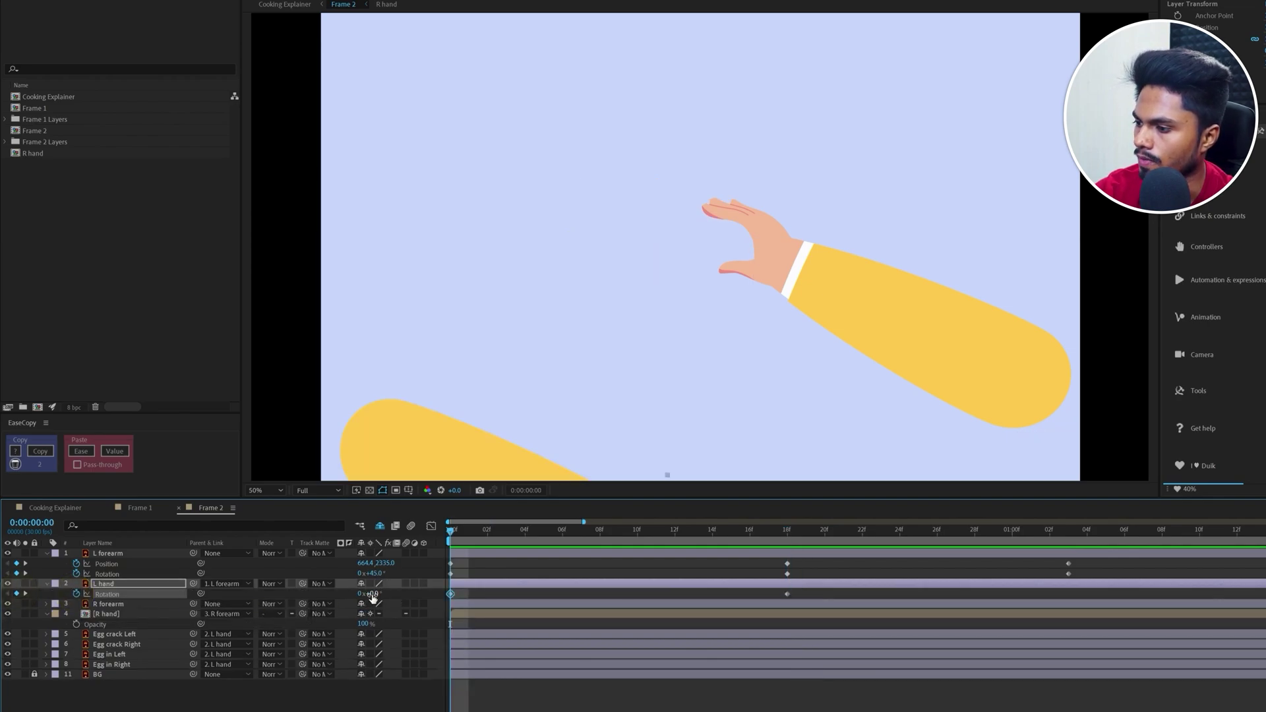
drag(373, 598, 393, 605)
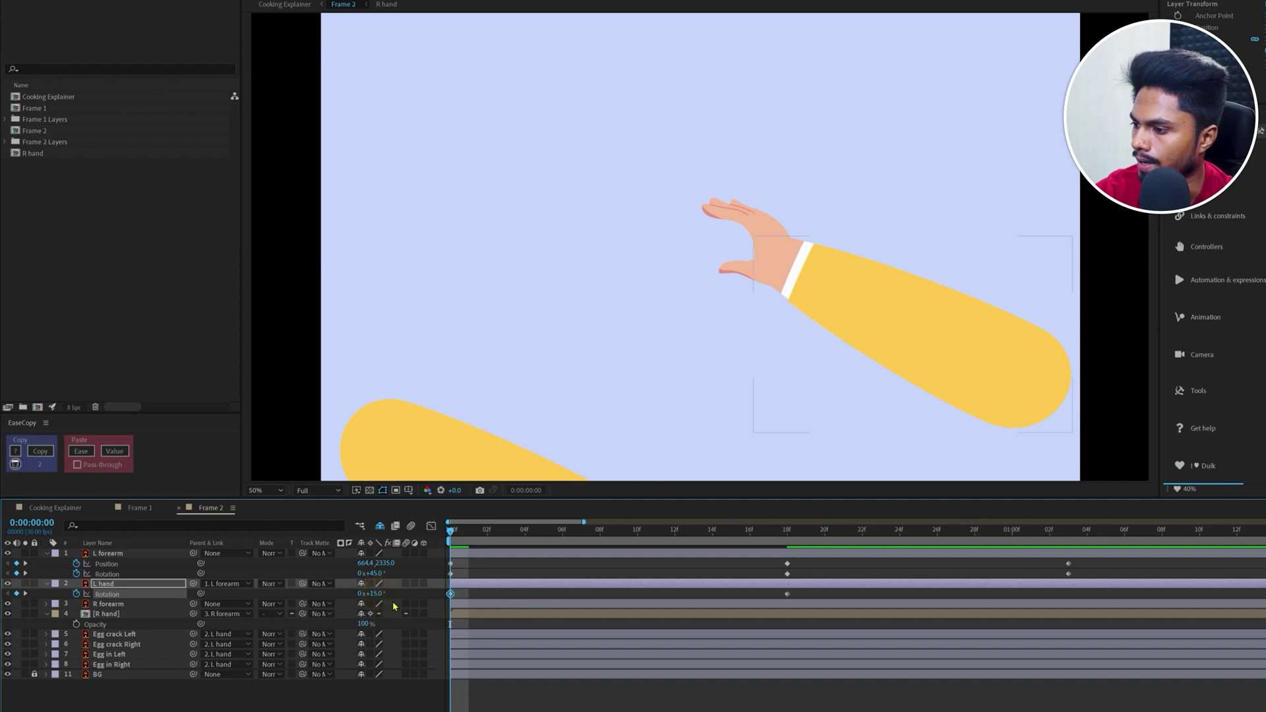
click(374, 596)
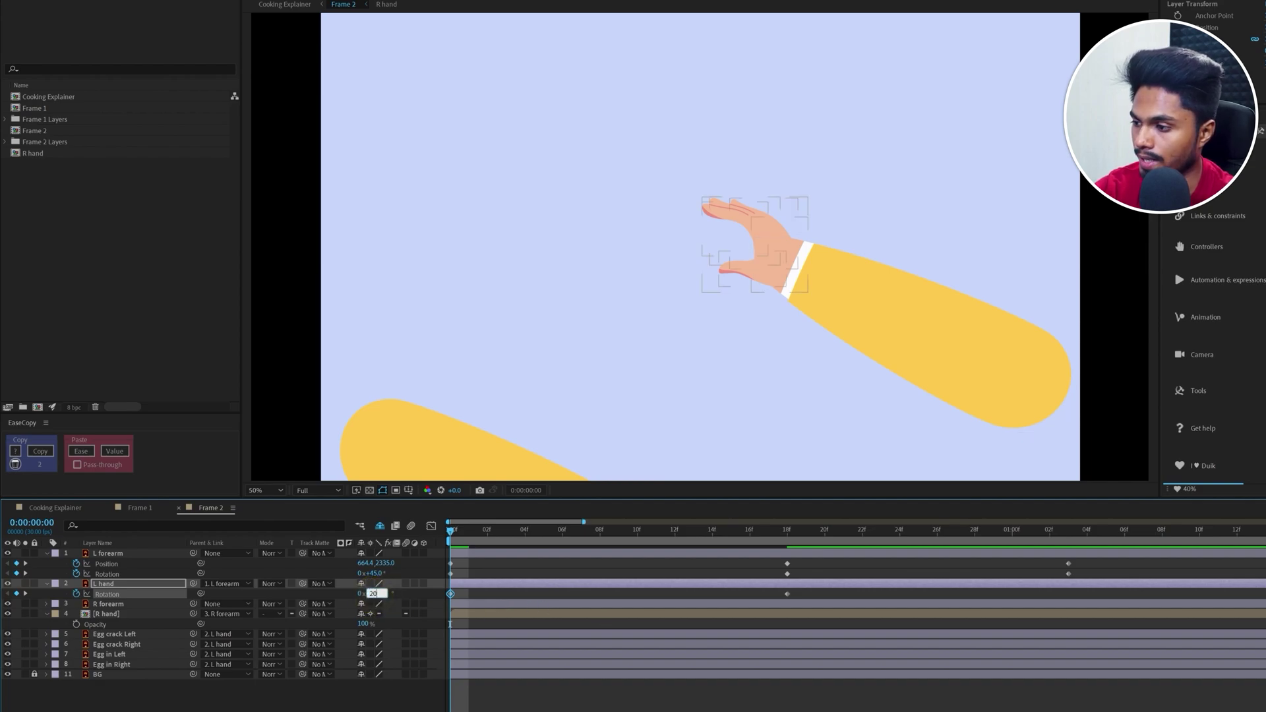
click(646, 694)
Set L hand's Rotation to -5° at the 0:00:00:18 keyframe
key(k)
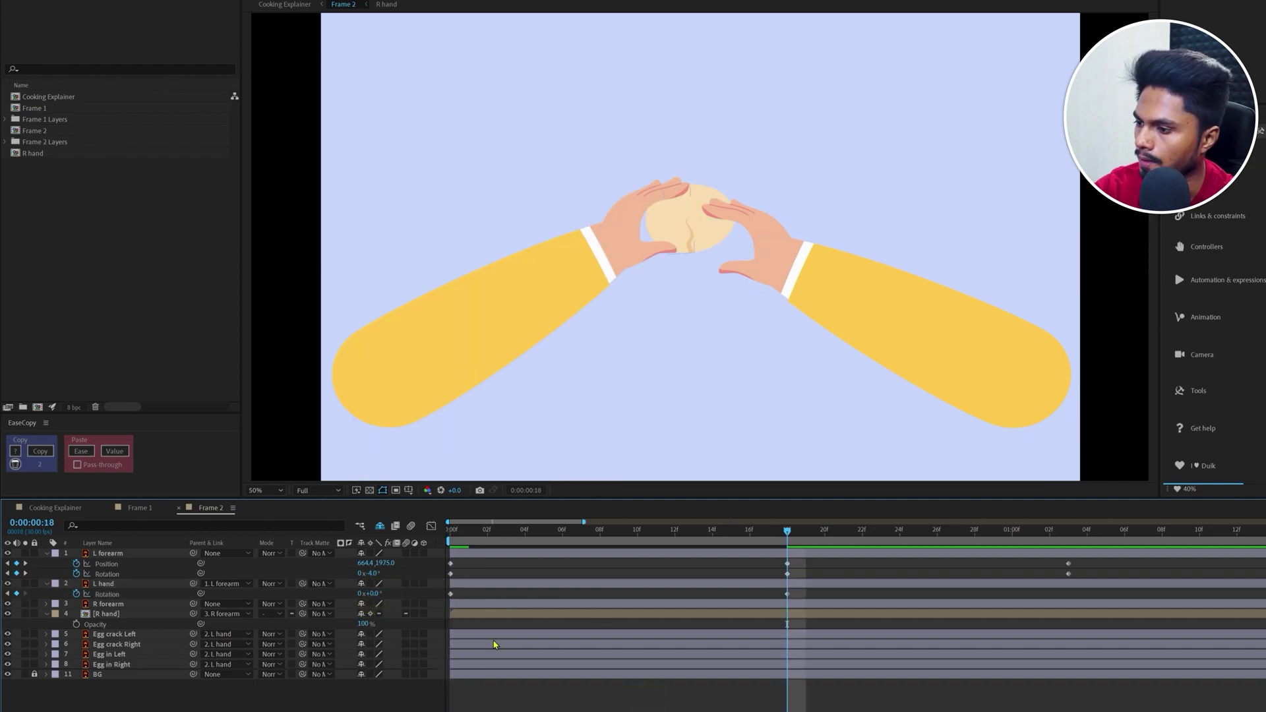
click(372, 593)
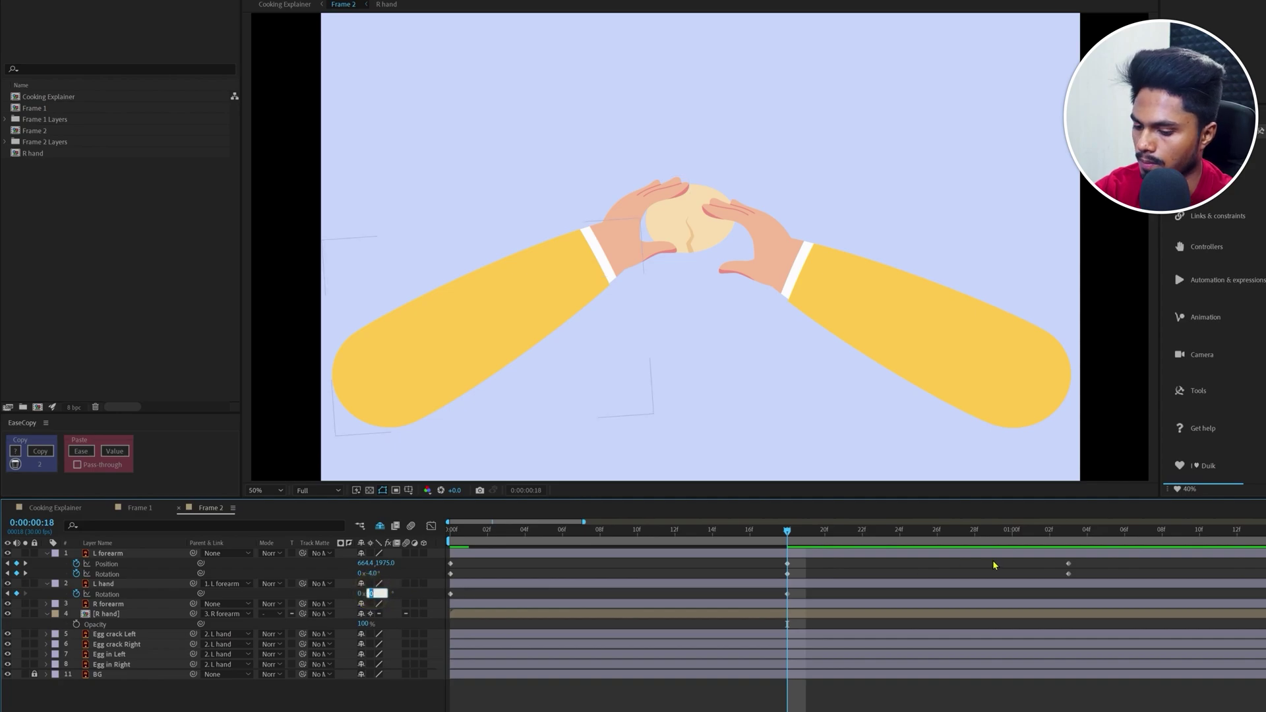
text(-5)
key(Return)
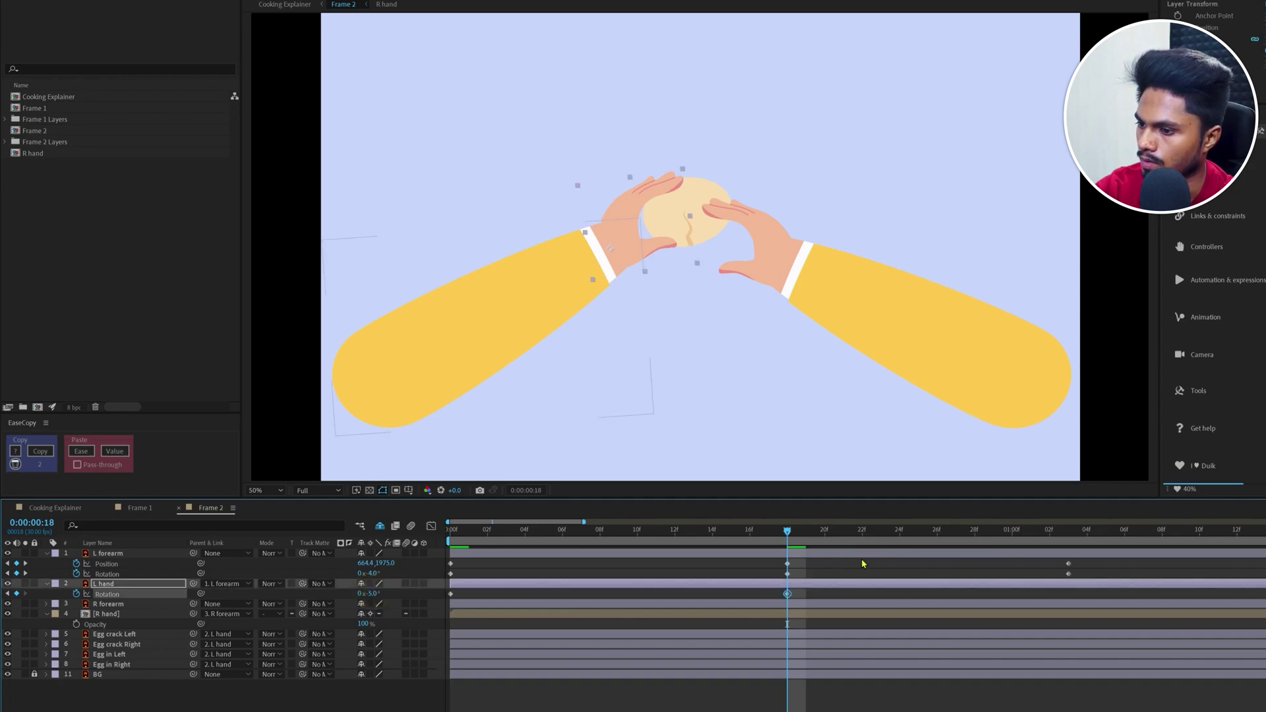
Set L hand's Rotation to 0° at 0:00:01:03
click(851, 567)
key(k)
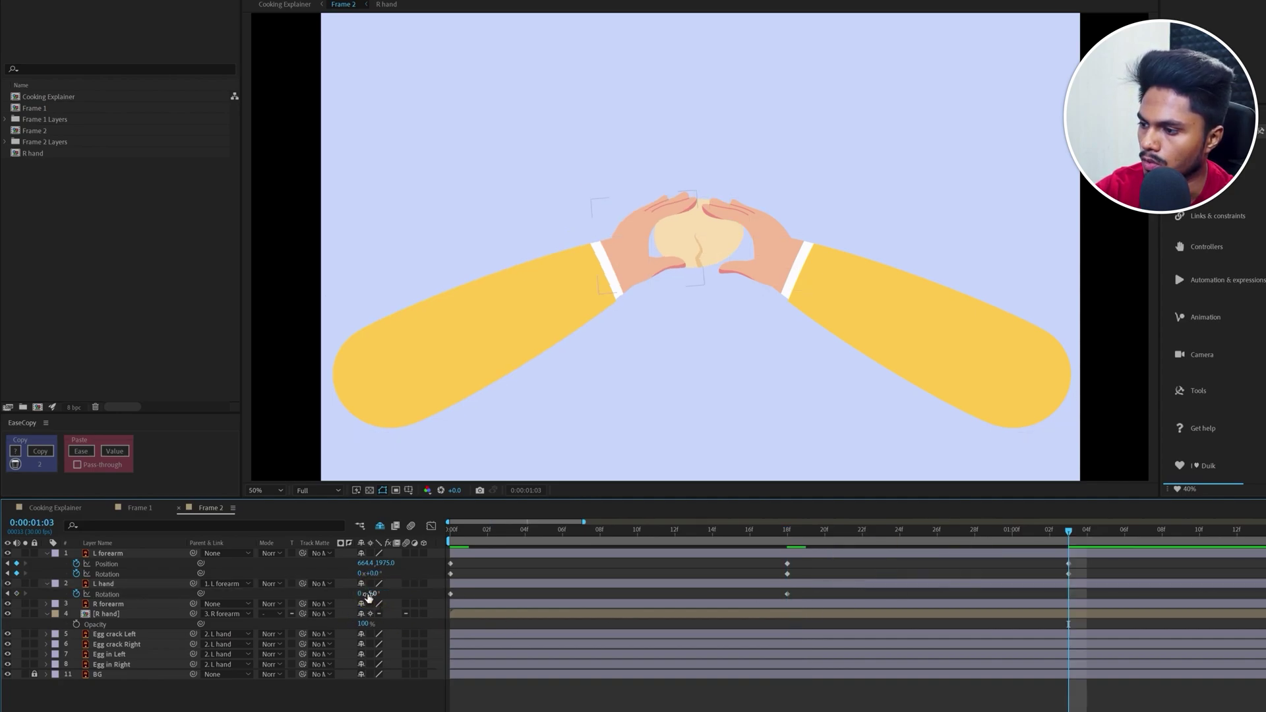
text(0)
key(Return)
Apply Easy Ease to all Position and Rotation keyframes of L forearm and L hand
drag(1100, 565, 484, 616)
click(682, 703)
key(j)
Reshape L forearm's Rotation speed graph with shorter outgoing and longer incoming influence, so both moves start fast and slow down gradually
click(1067, 574)
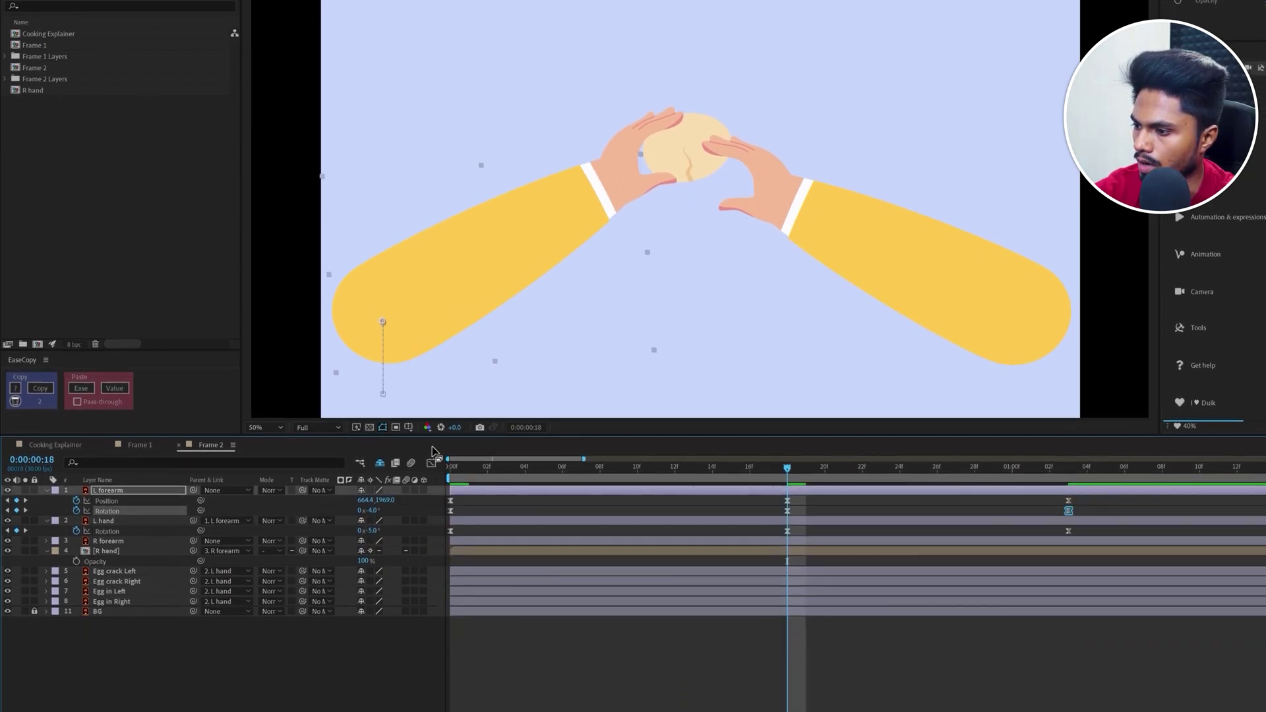
click(433, 526)
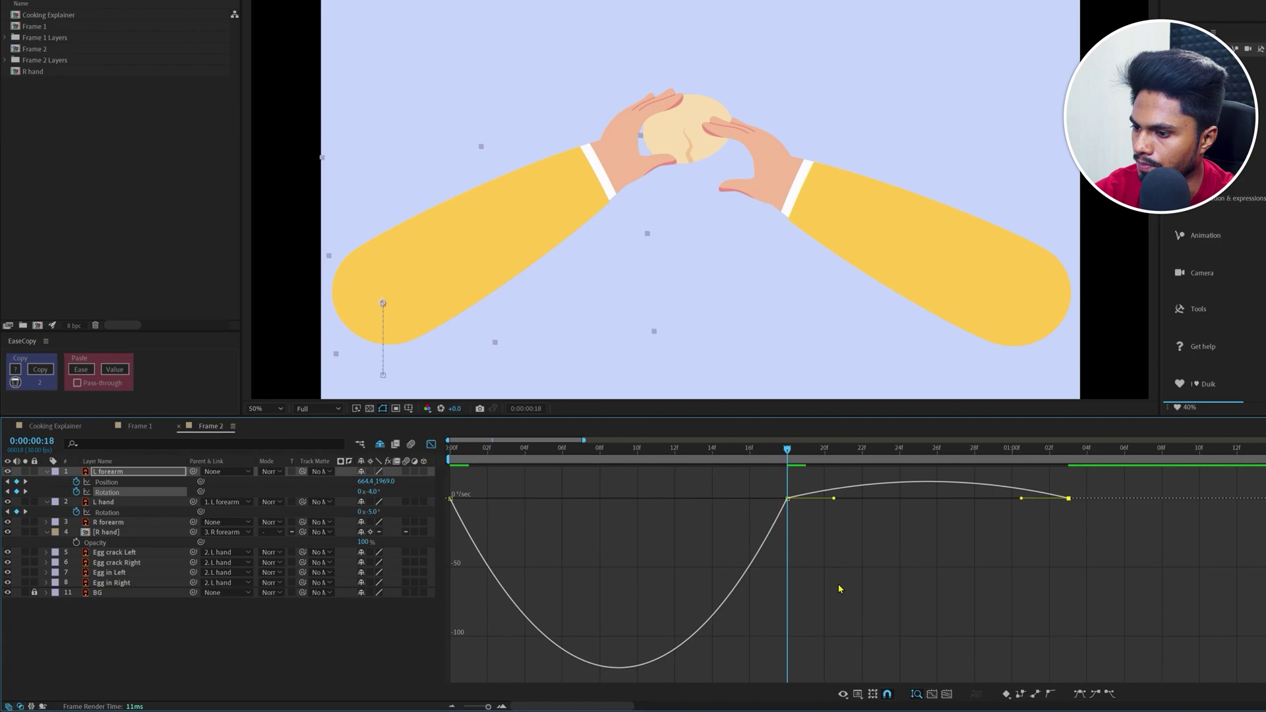
click(839, 588)
drag(1102, 488, 1003, 542)
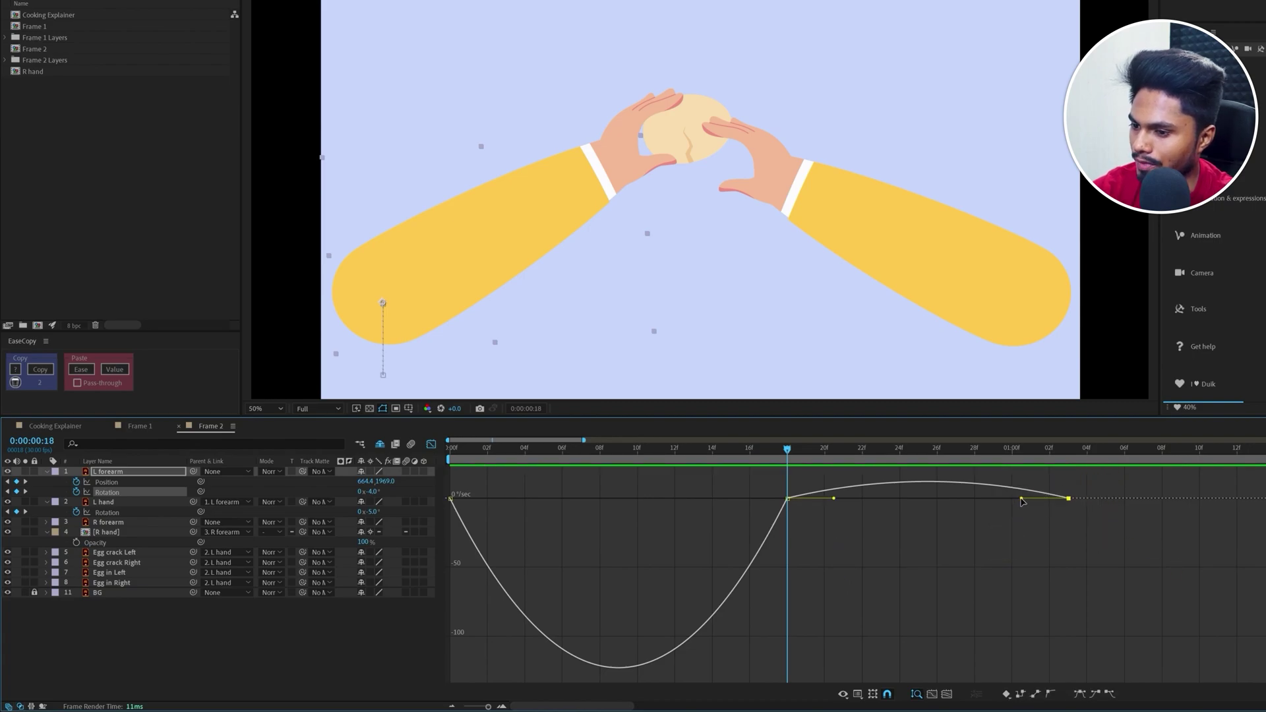
drag(1021, 499, 977, 499)
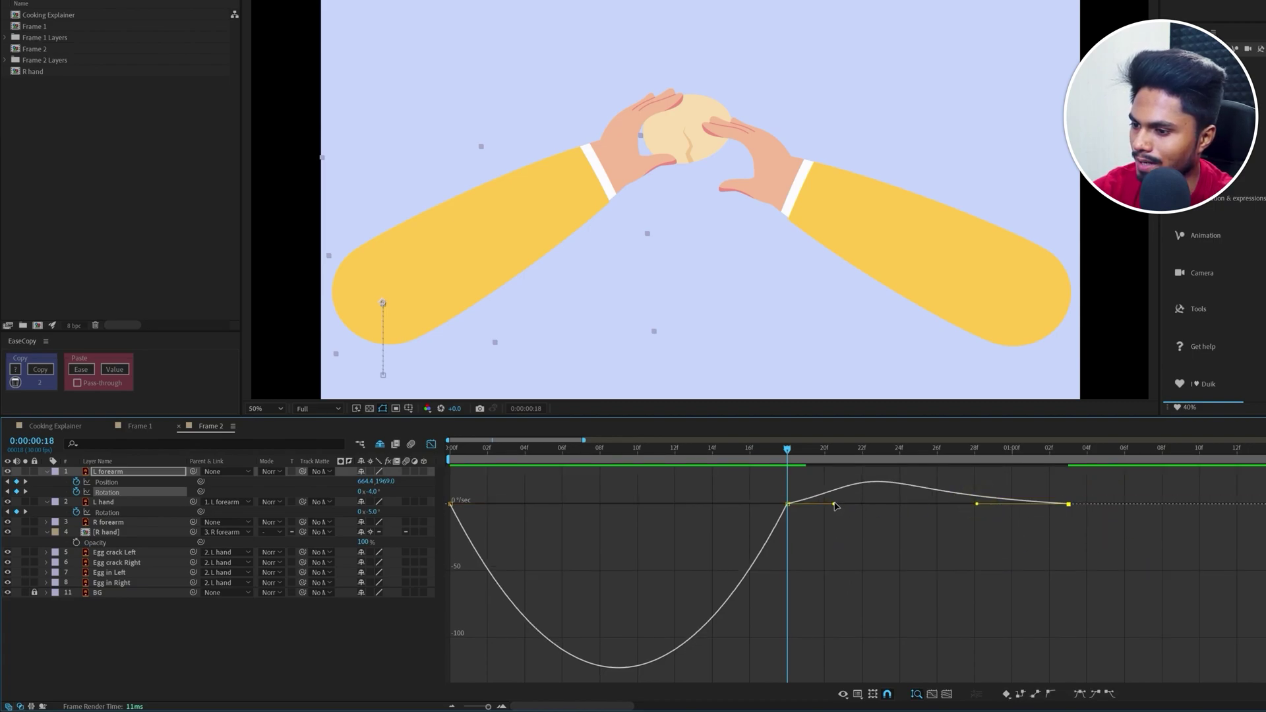
drag(835, 506, 823, 503)
click(730, 504)
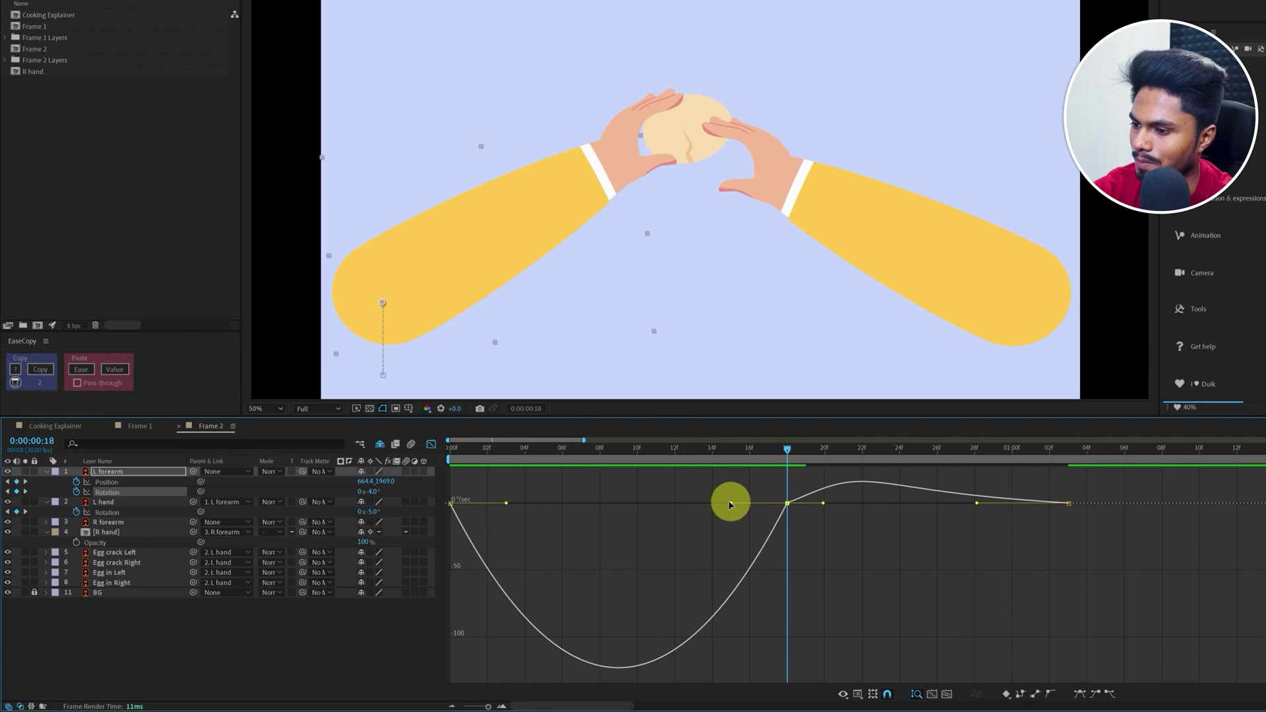
drag(730, 504, 707, 503)
drag(526, 489, 479, 501)
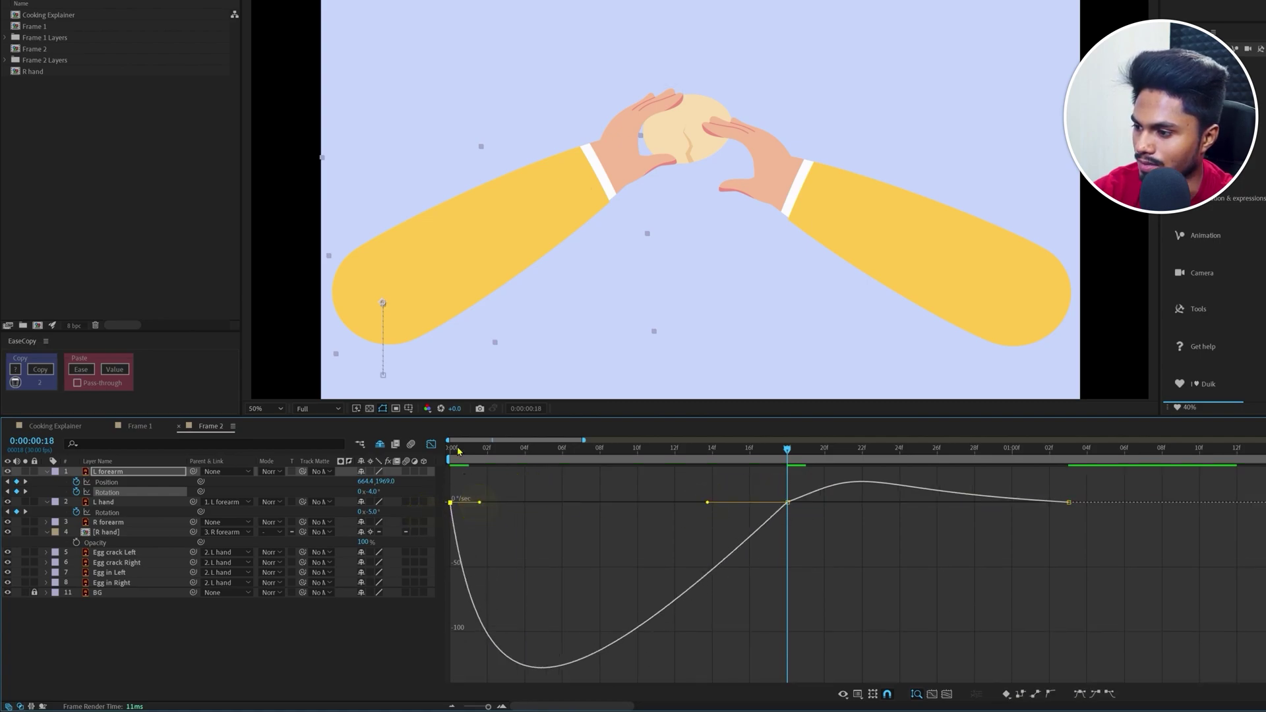
click(431, 443)
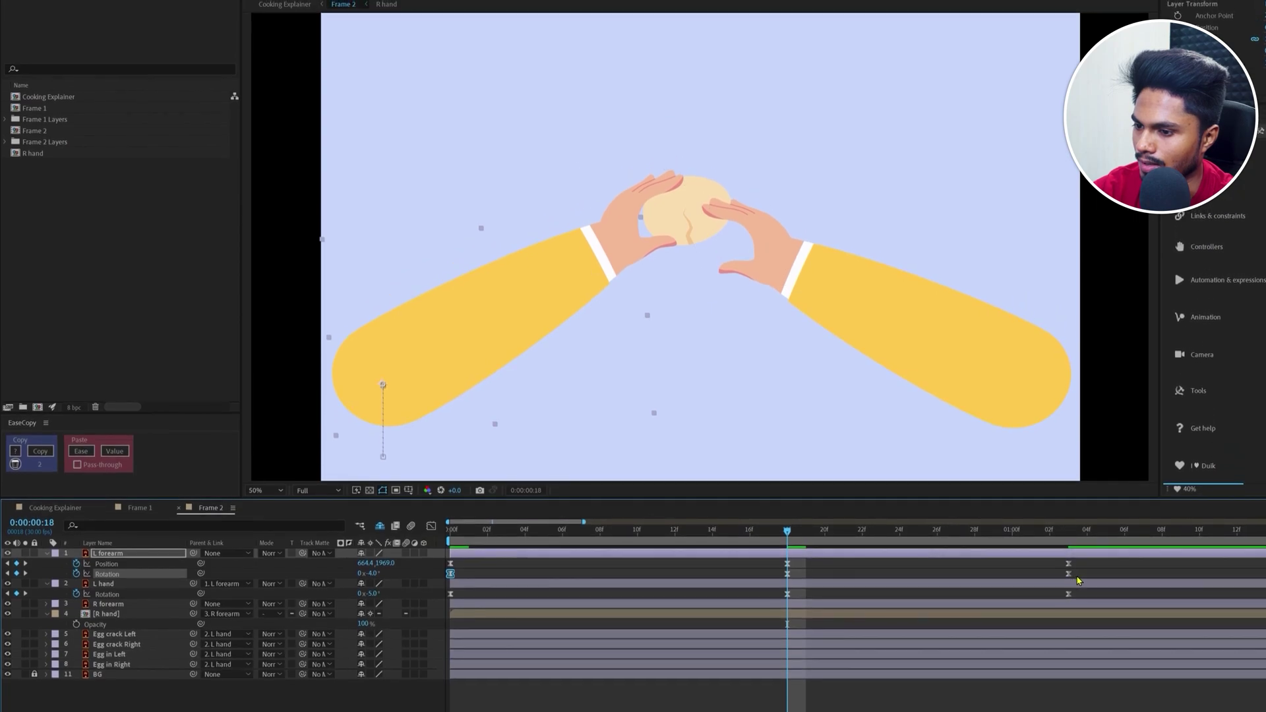
Copy the easing of L forearm's Rotation keyframes with EaseCopy and paste it onto L forearm's Position and L hand's Rotation keyframes
drag(1076, 490, 667, 520)
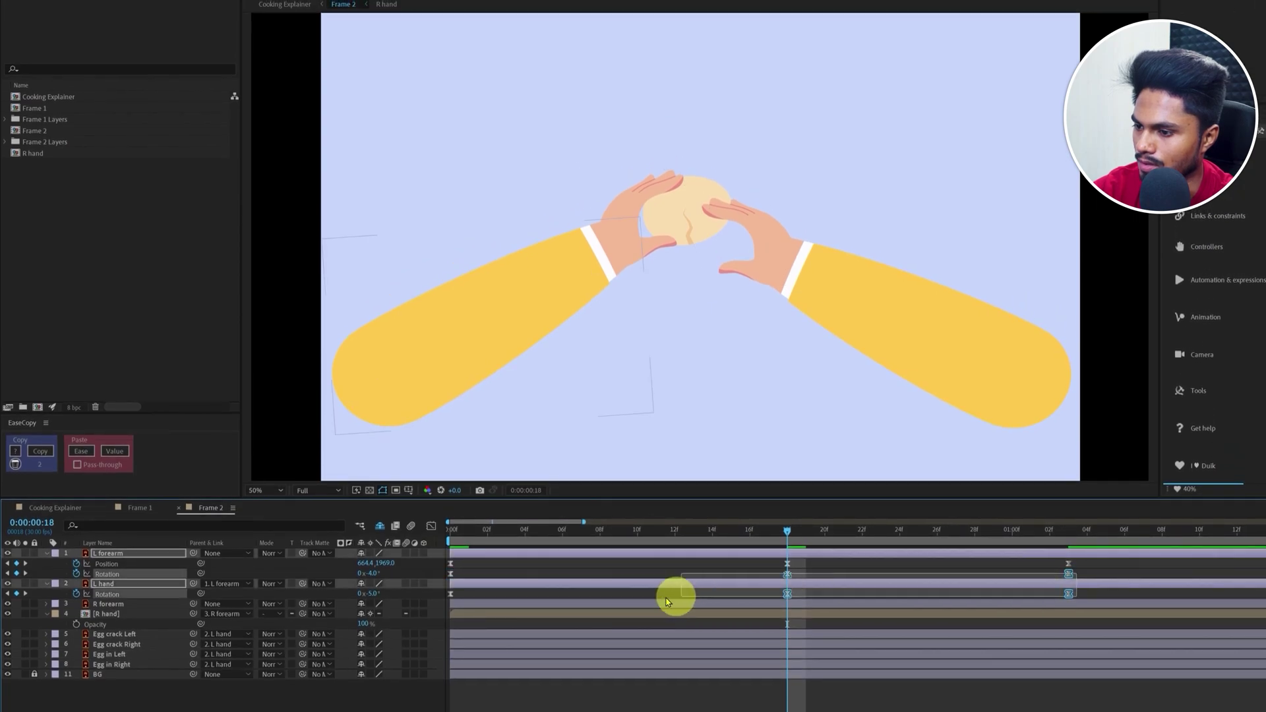
drag(667, 601, 429, 579)
click(40, 451)
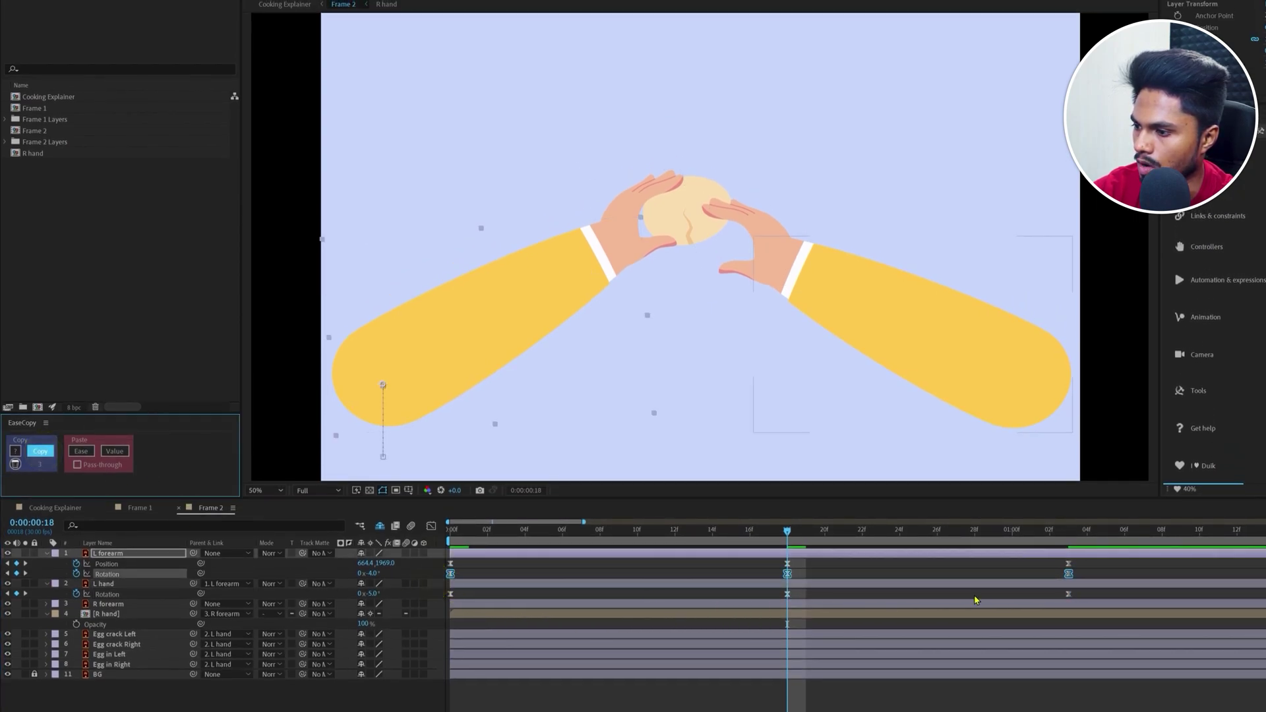
drag(1091, 553, 424, 565)
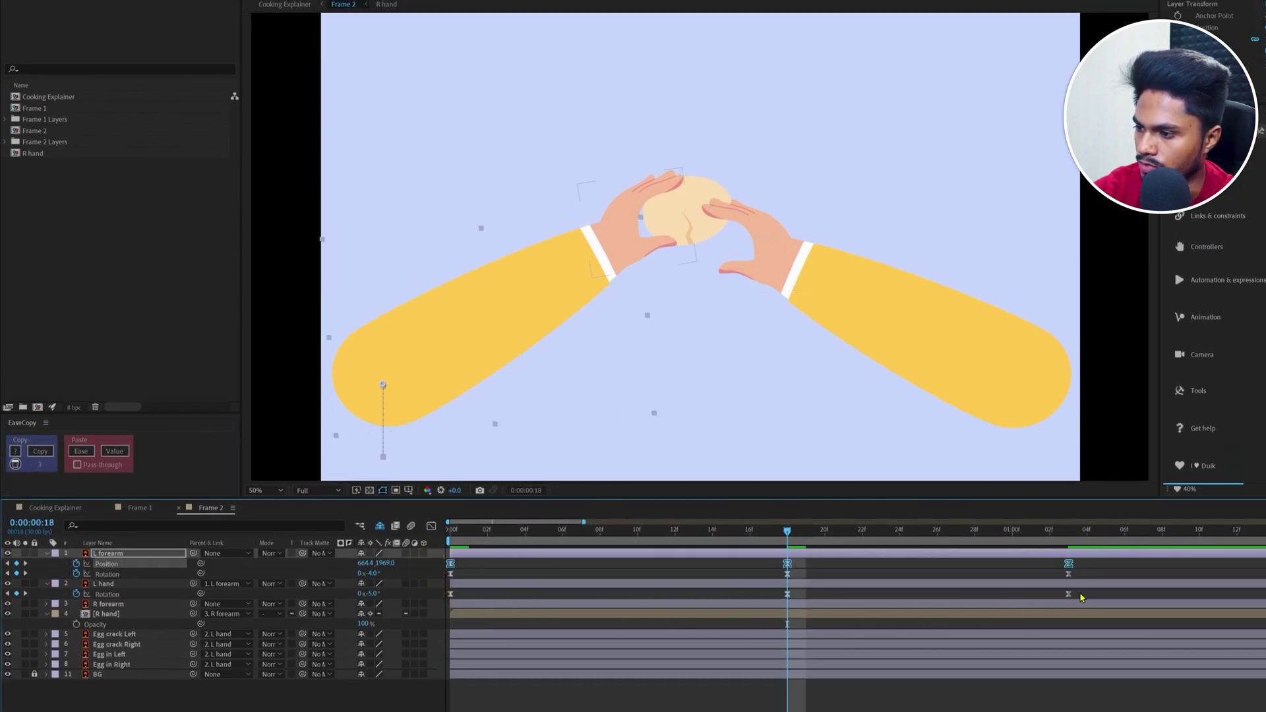
drag(1081, 598, 432, 590)
click(81, 451)
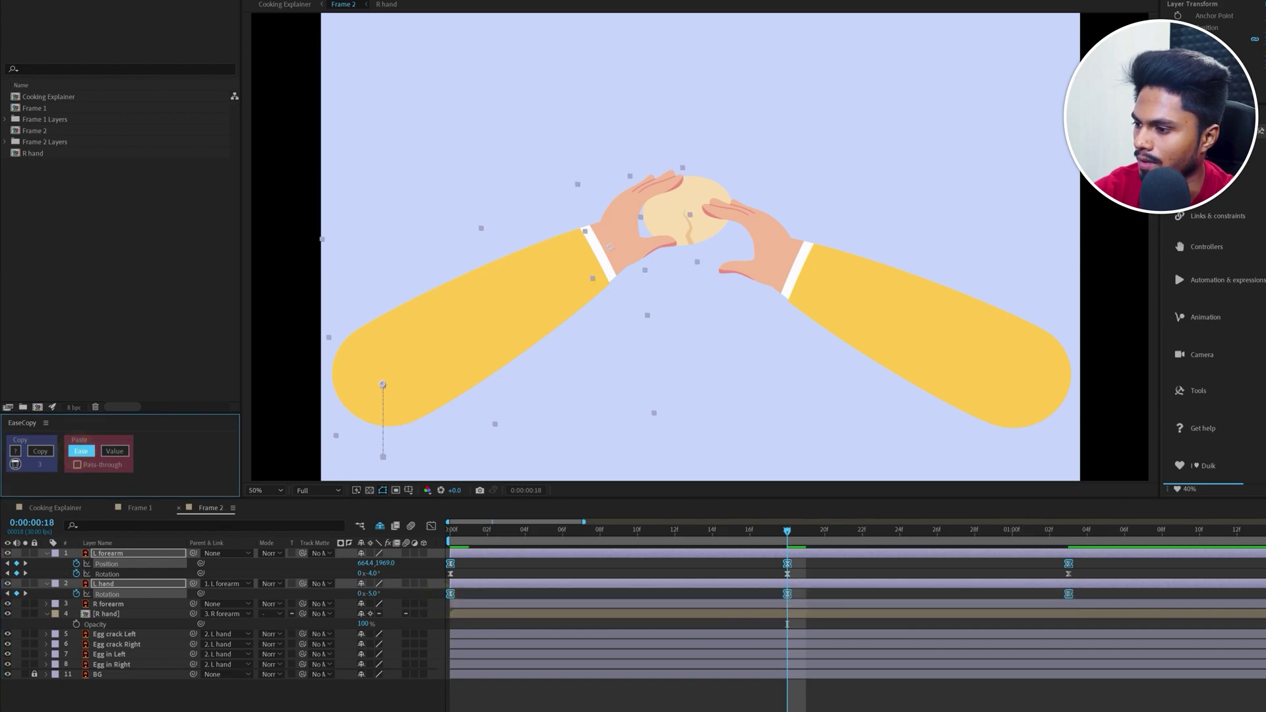
key(F2)
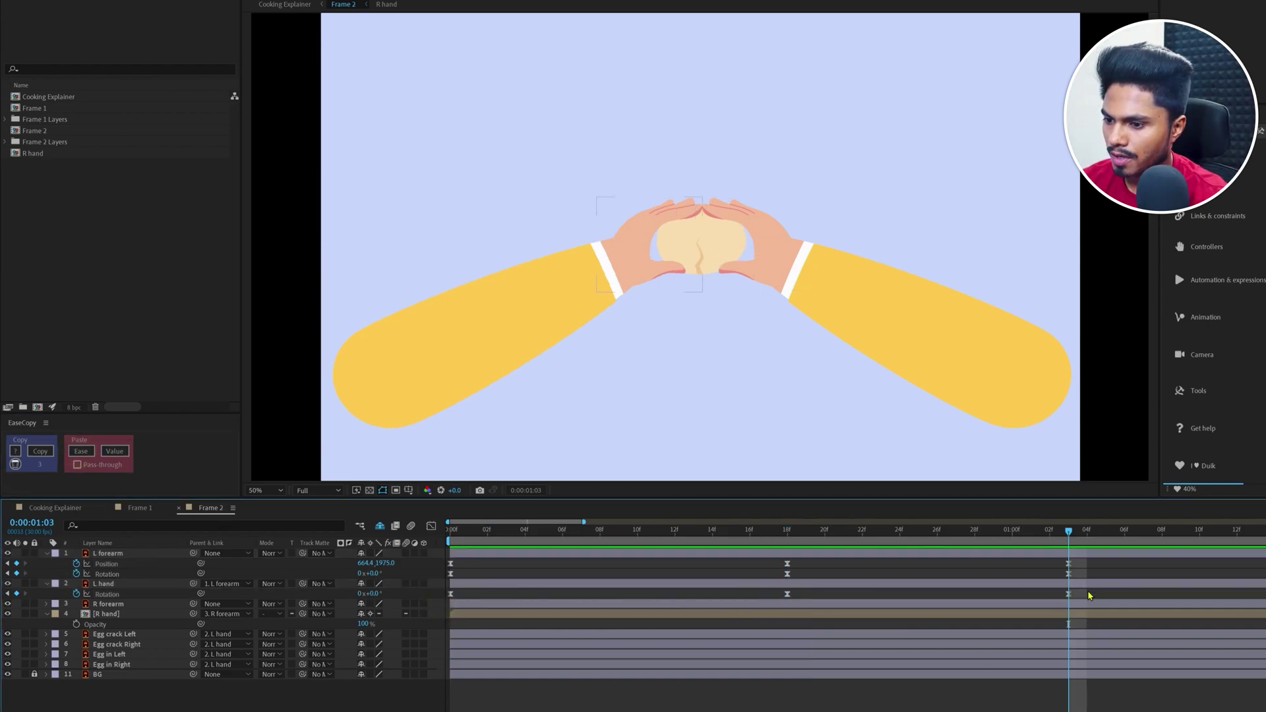
Delay L hand's three Rotation keyframes by two frames and preview the arm animation from the start
drag(1089, 595, 497, 597)
click(451, 595)
drag(472, 540, 422, 539)
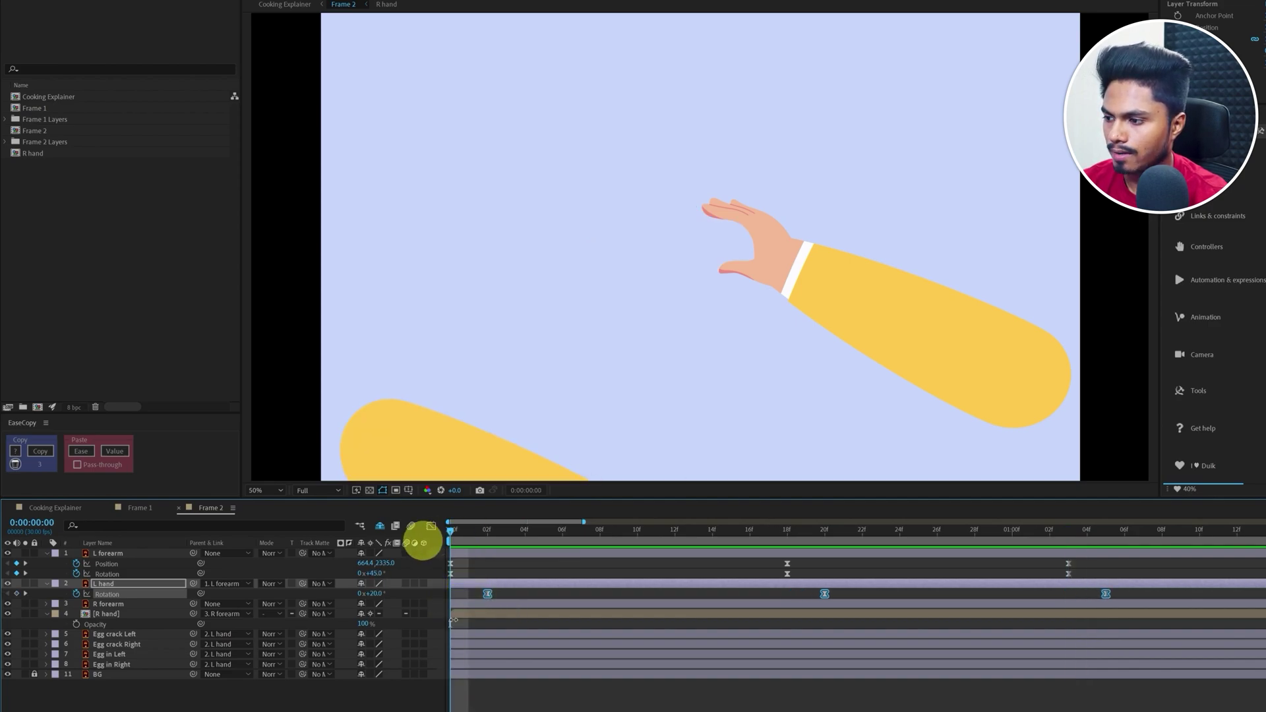
key(F2)
key(space)
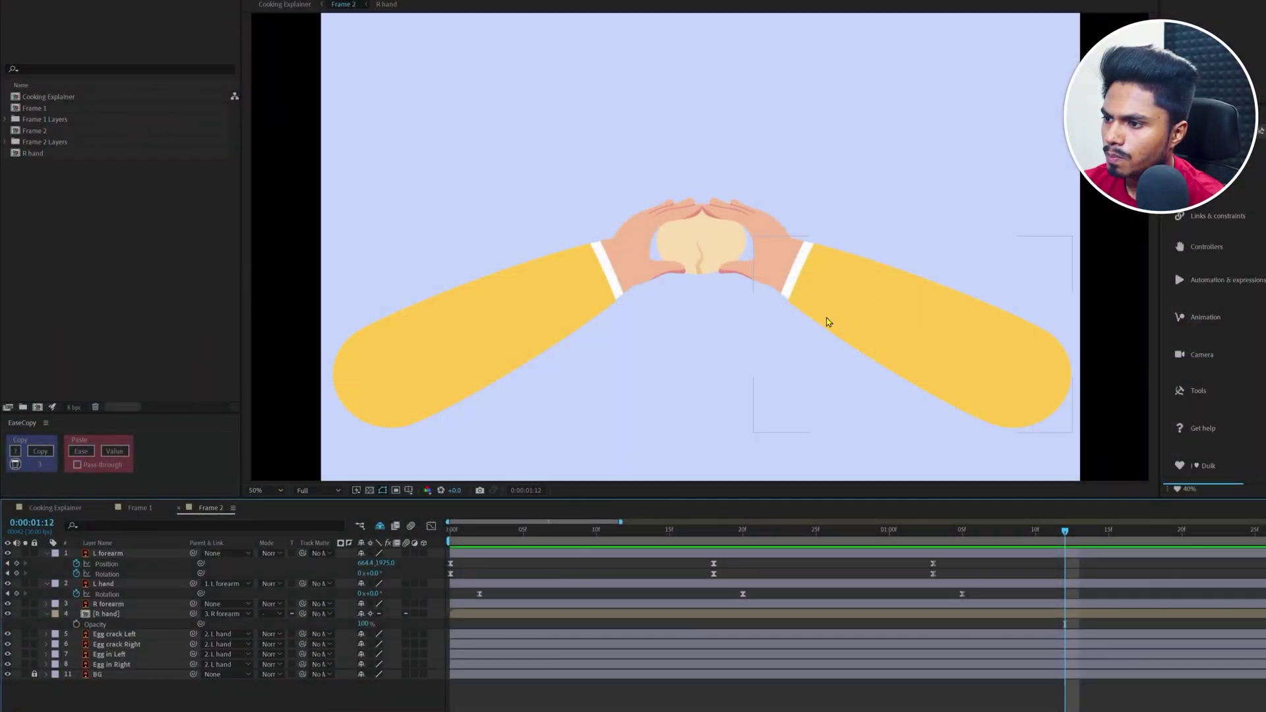
Start Position and Rotation keyframes on R forearm at 0:00:00:09
click(609, 540)
drag(609, 541, 586, 545)
click(1023, 347)
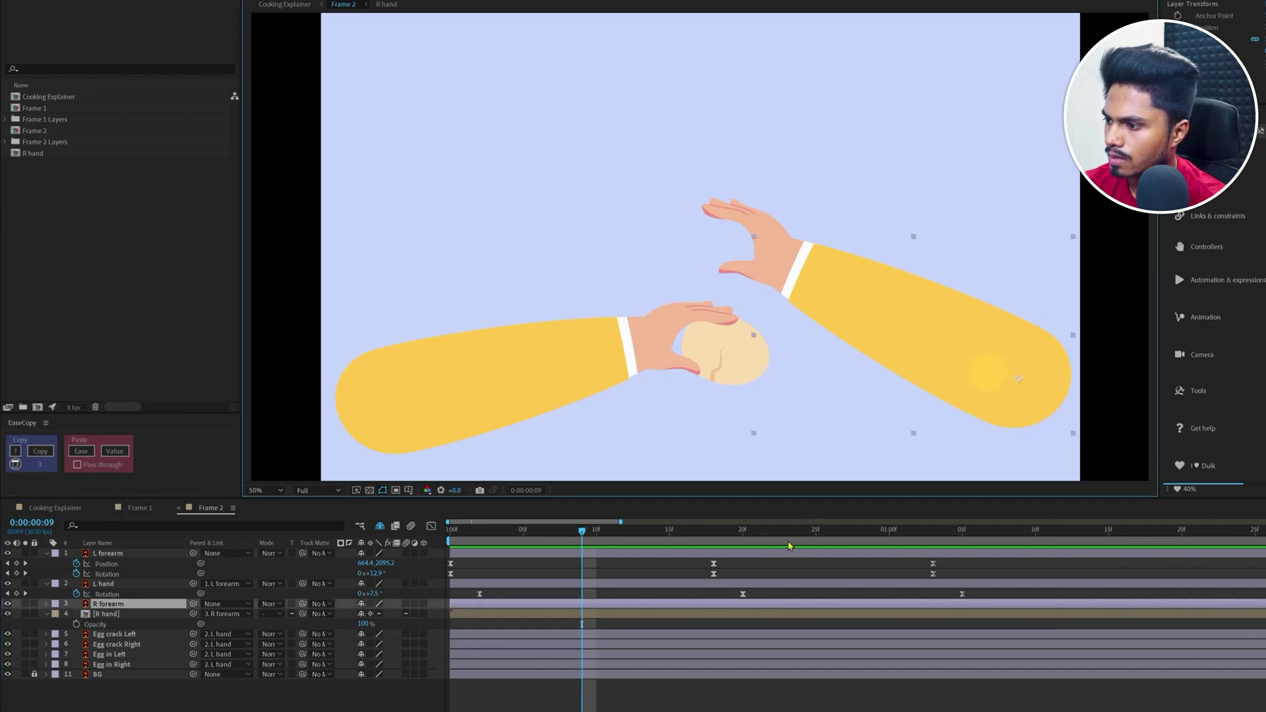
key(p)
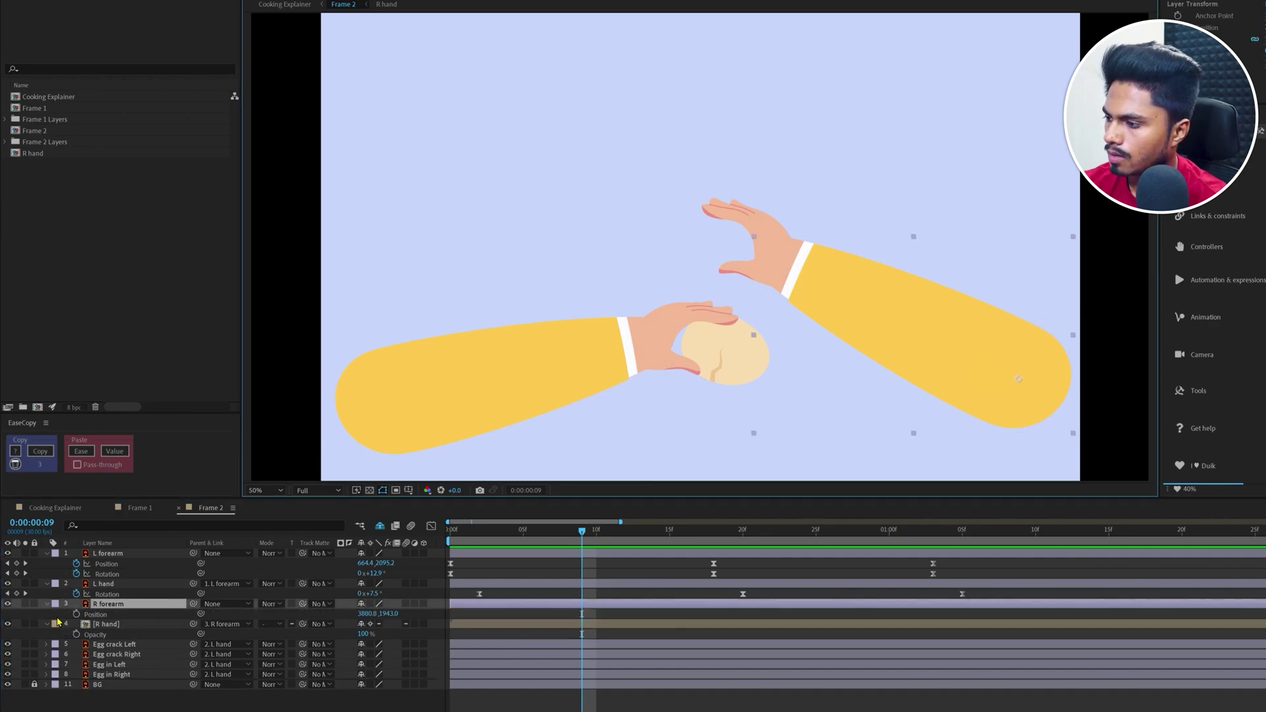
click(76, 614)
key(r)
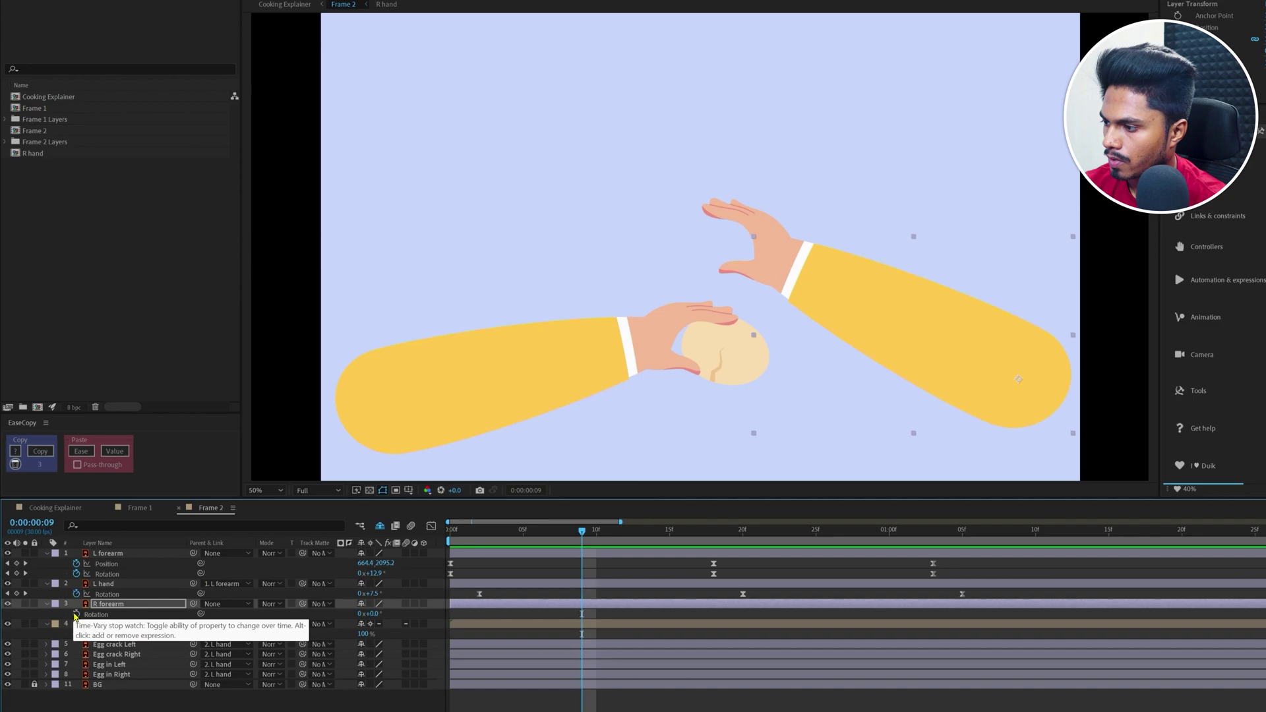
click(76, 613)
key(alt+shift+p)
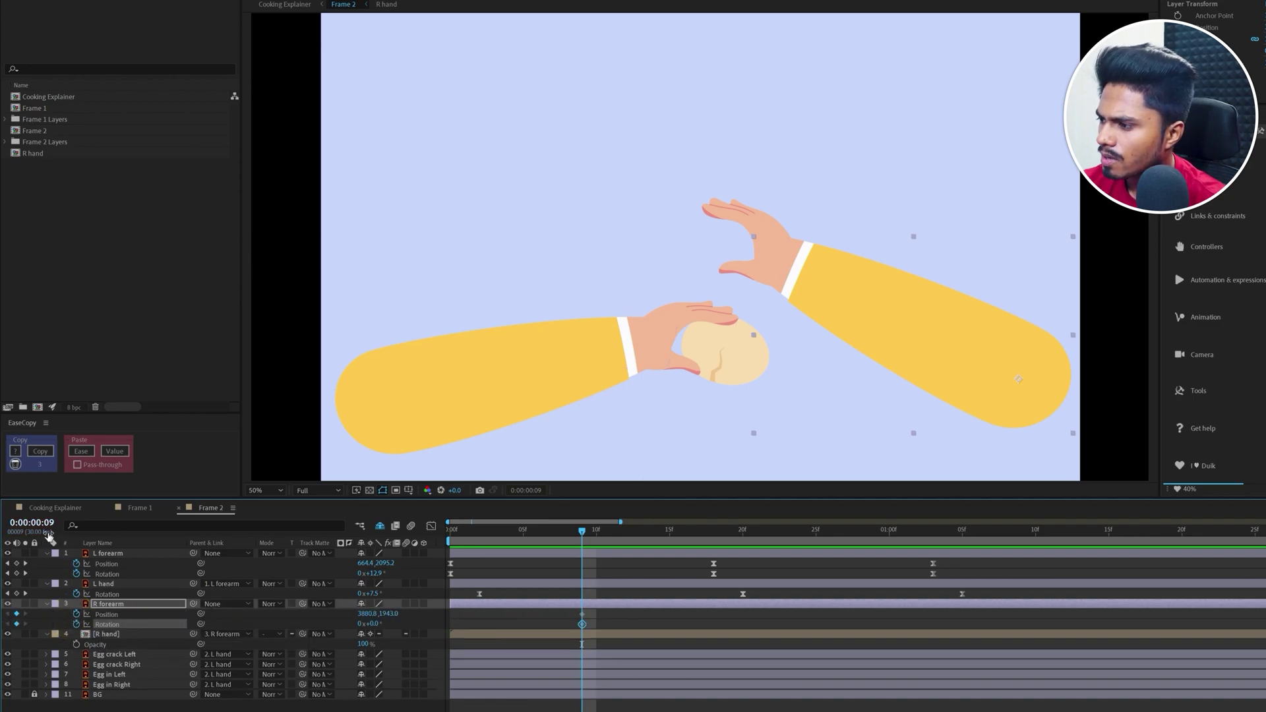
Add Position and Rotation keyframes to R forearm 20 frames later, at 0:00:00:29
click(37, 523)
text(+)
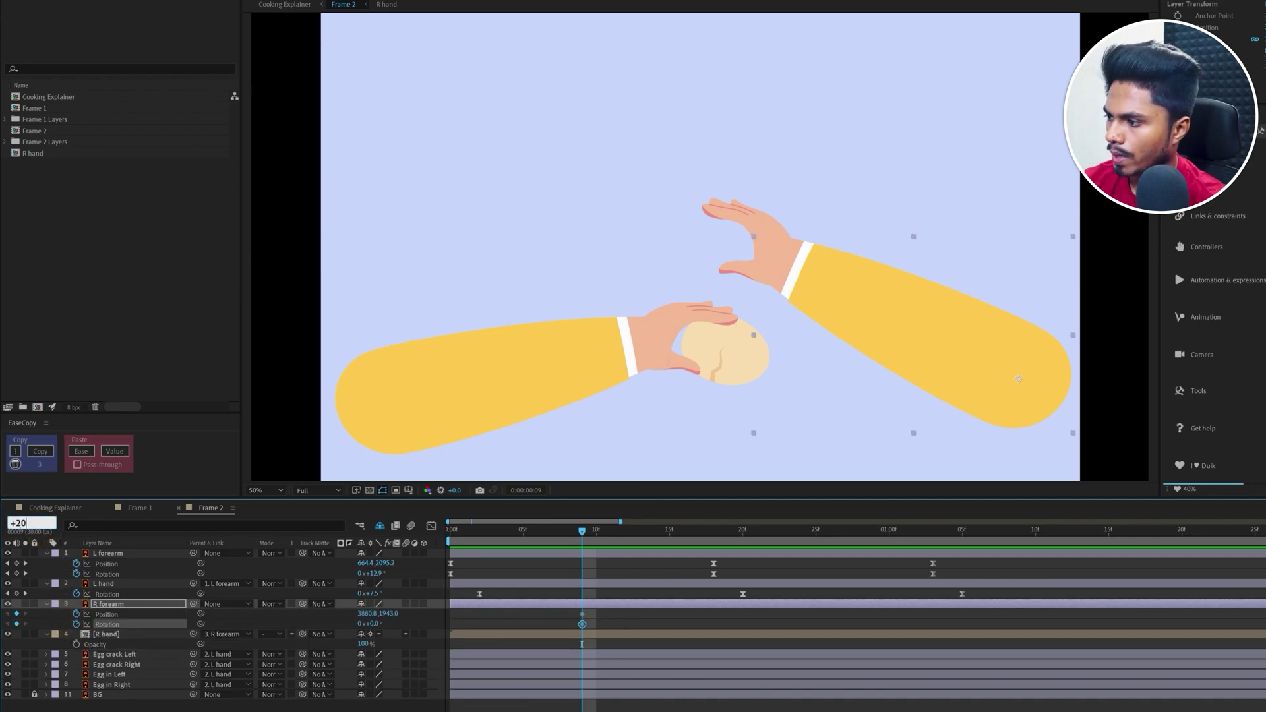
text(20)
key(Return)
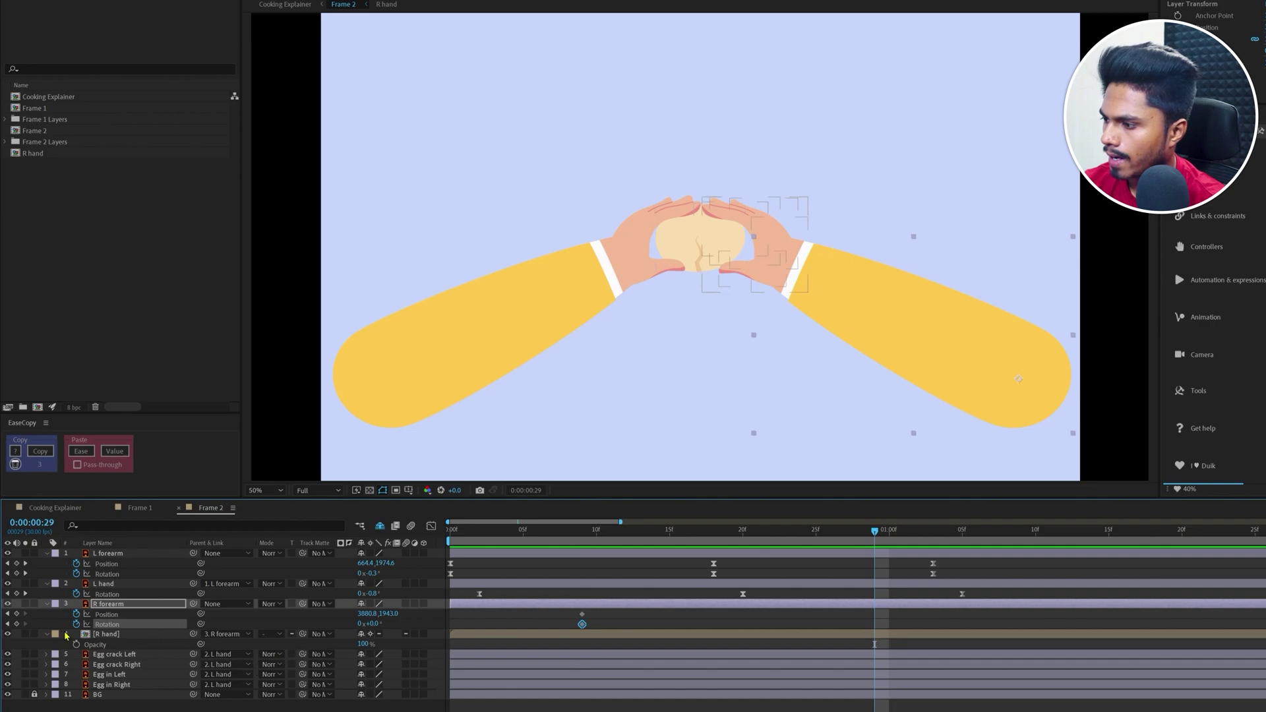
click(17, 614)
click(17, 623)
At 0:00:00:09, rotate R forearm to 48° and move it horizontally off the right edge of the frame
click(583, 529)
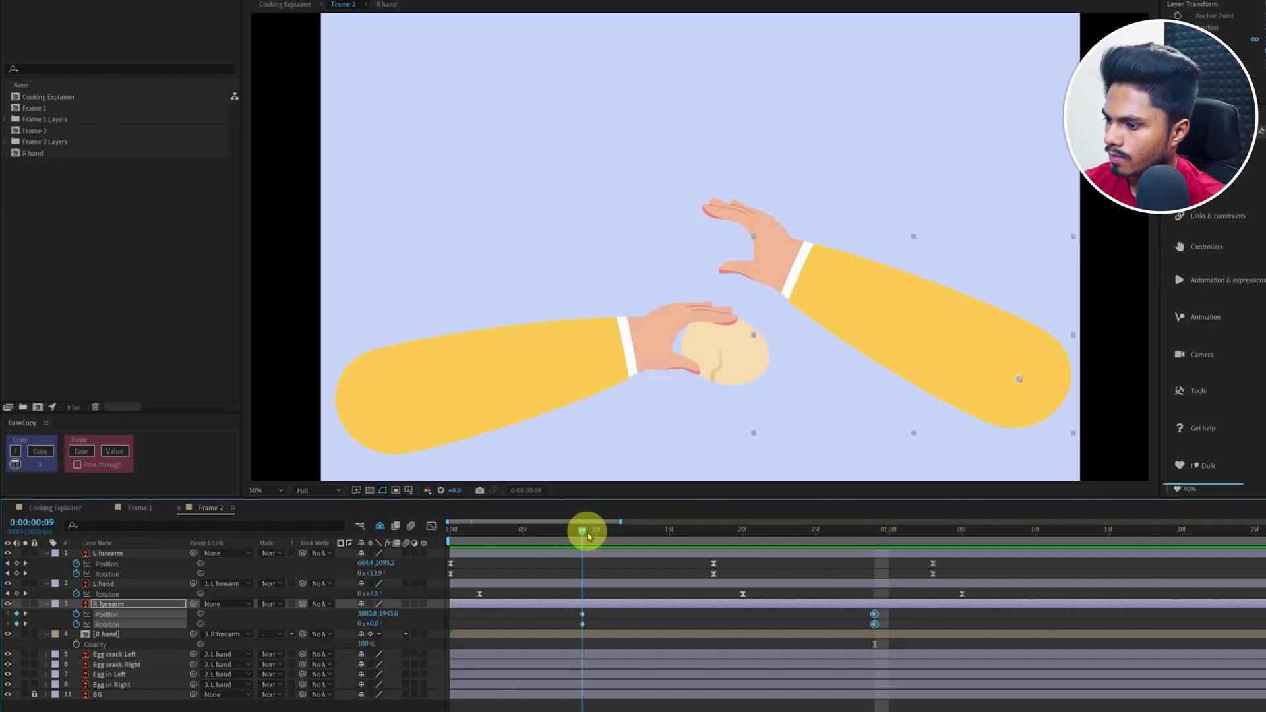
drag(383, 626, 396, 623)
drag(1072, 356, 1144, 316)
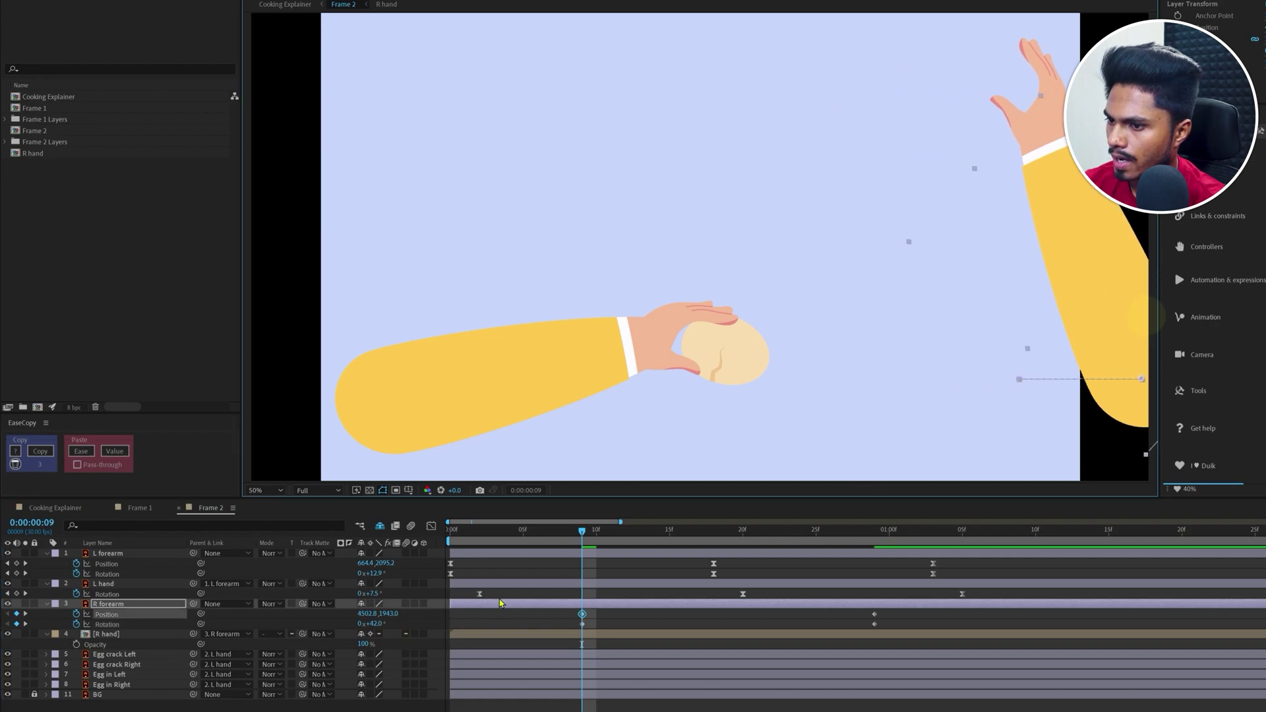
drag(375, 628, 380, 622)
drag(1077, 254, 1144, 248)
Easy-ease R forearm's Position and Rotation keyframes, reshape their speed curves to peak early and slow down gradually, and preview the motion
drag(885, 617, 577, 638)
key(F9)
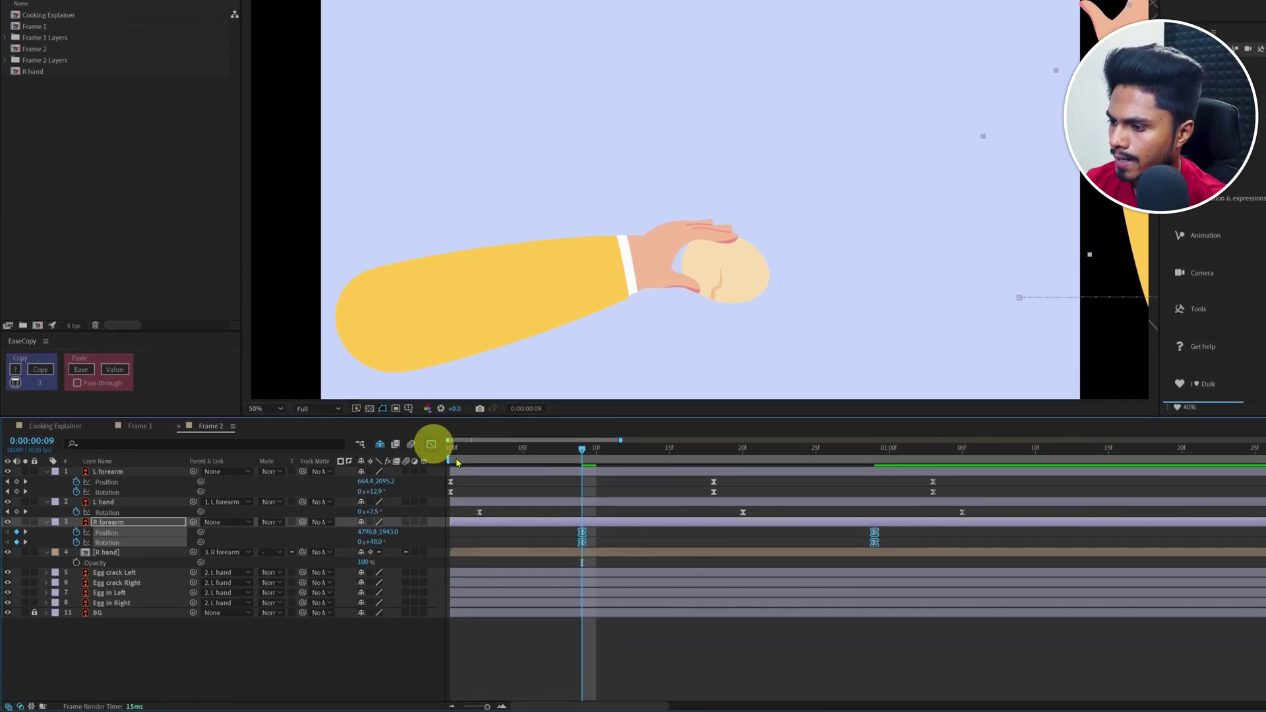
click(431, 443)
drag(948, 645, 789, 658)
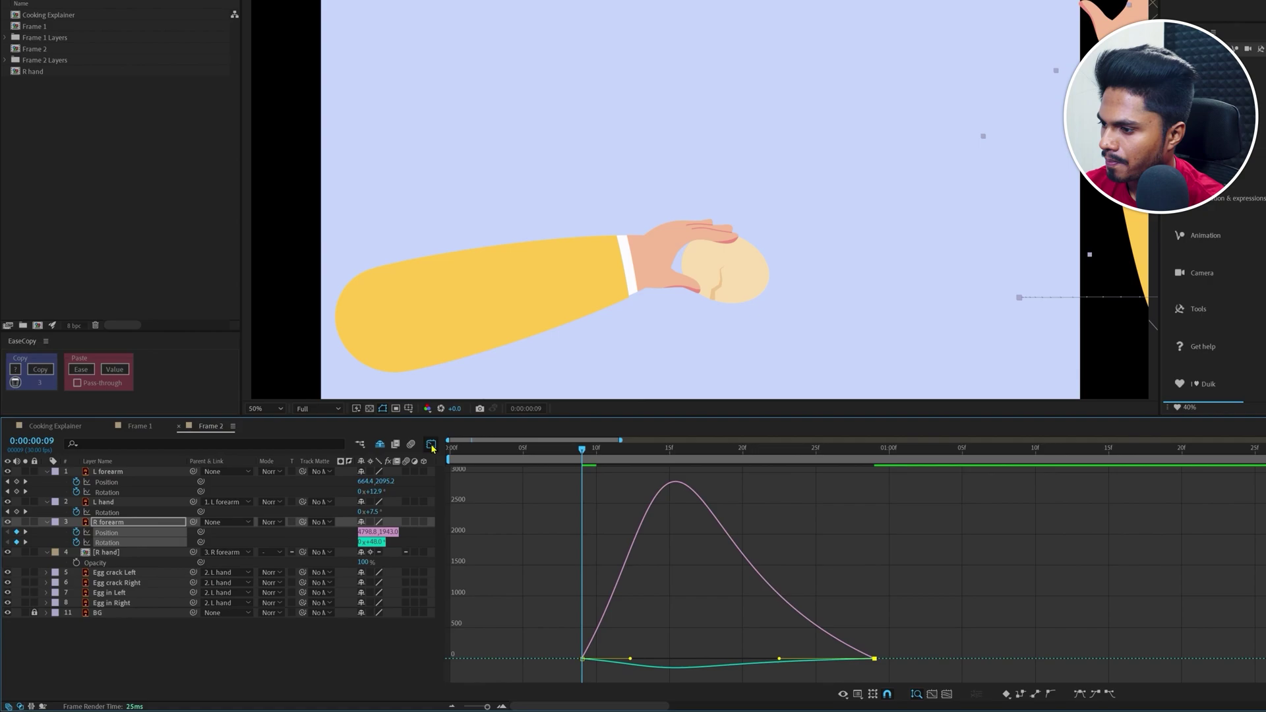
click(430, 443)
click(438, 446)
click(579, 656)
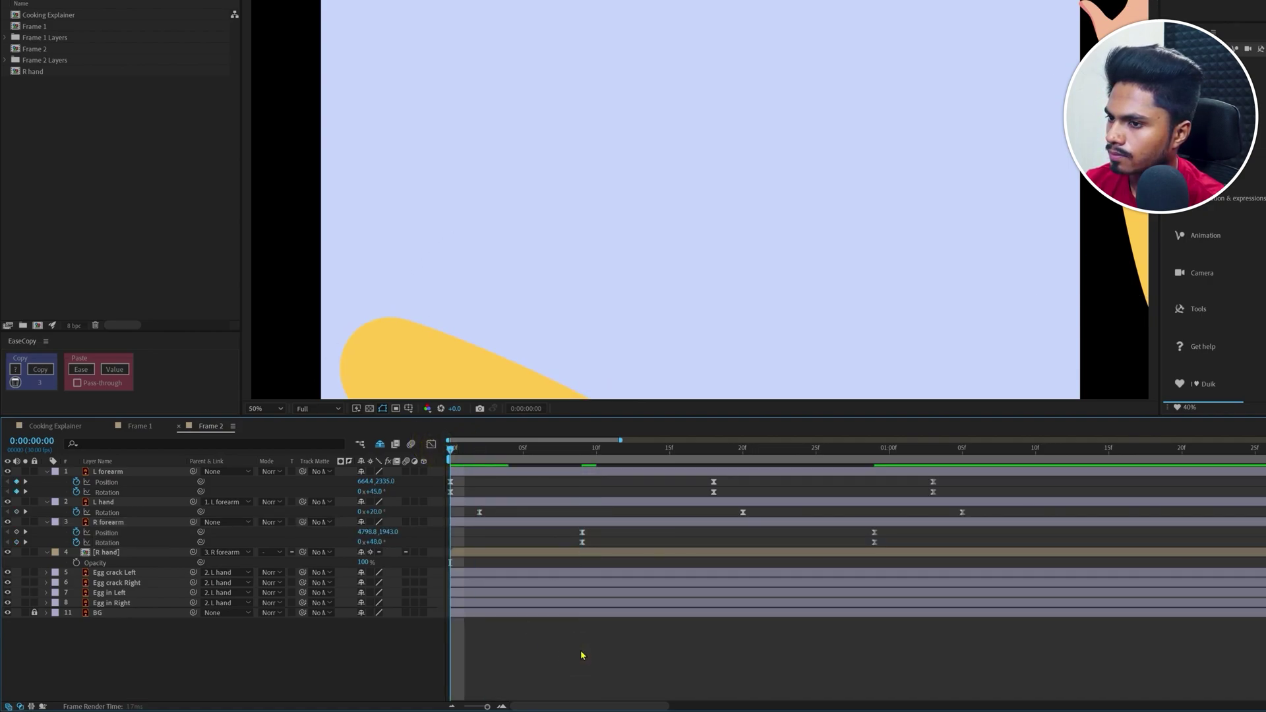
key(space)
key(space)
Move R forearm's starting keyframes to 0:00:00:06 and its ending keyframes to 0:00:01:00, and preview the result
click(552, 450)
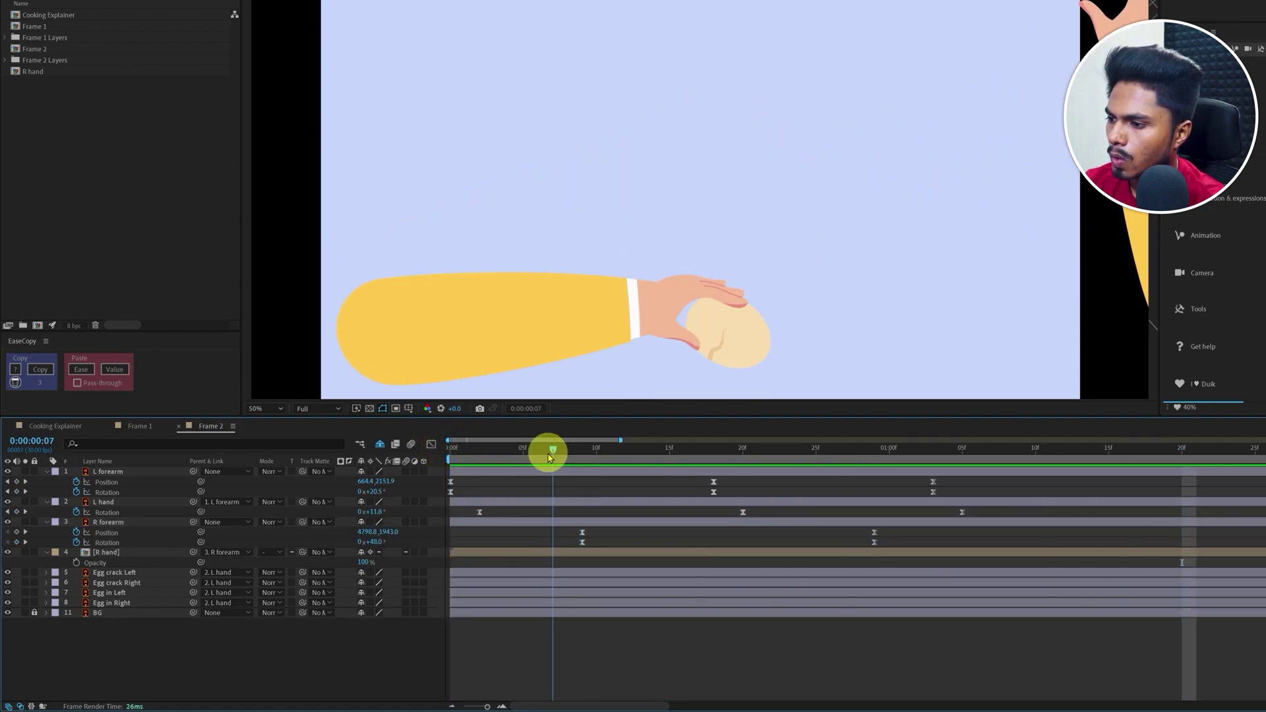
drag(583, 539, 540, 549)
mouse_move(905, 528)
mouse_down()
mouse_move(869, 553)
mouse_move(891, 543)
mouse_up()
drag(459, 450, 428, 460)
click(557, 649)
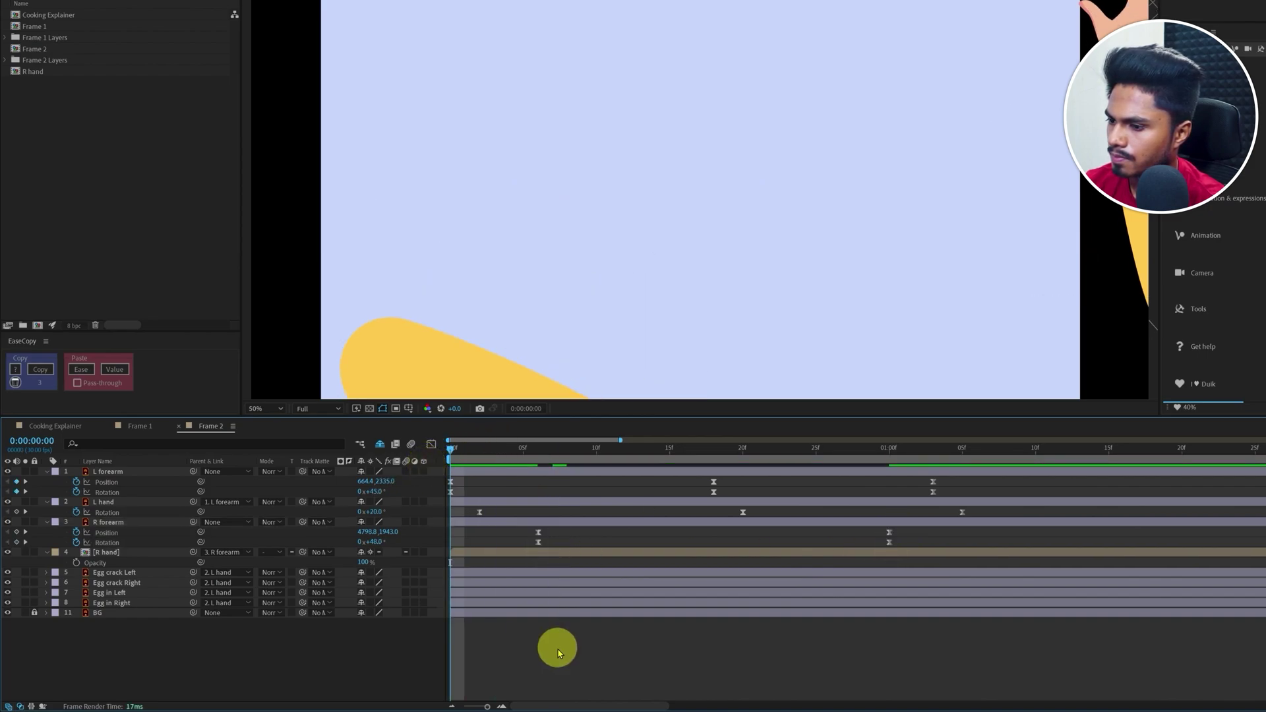
key(space)
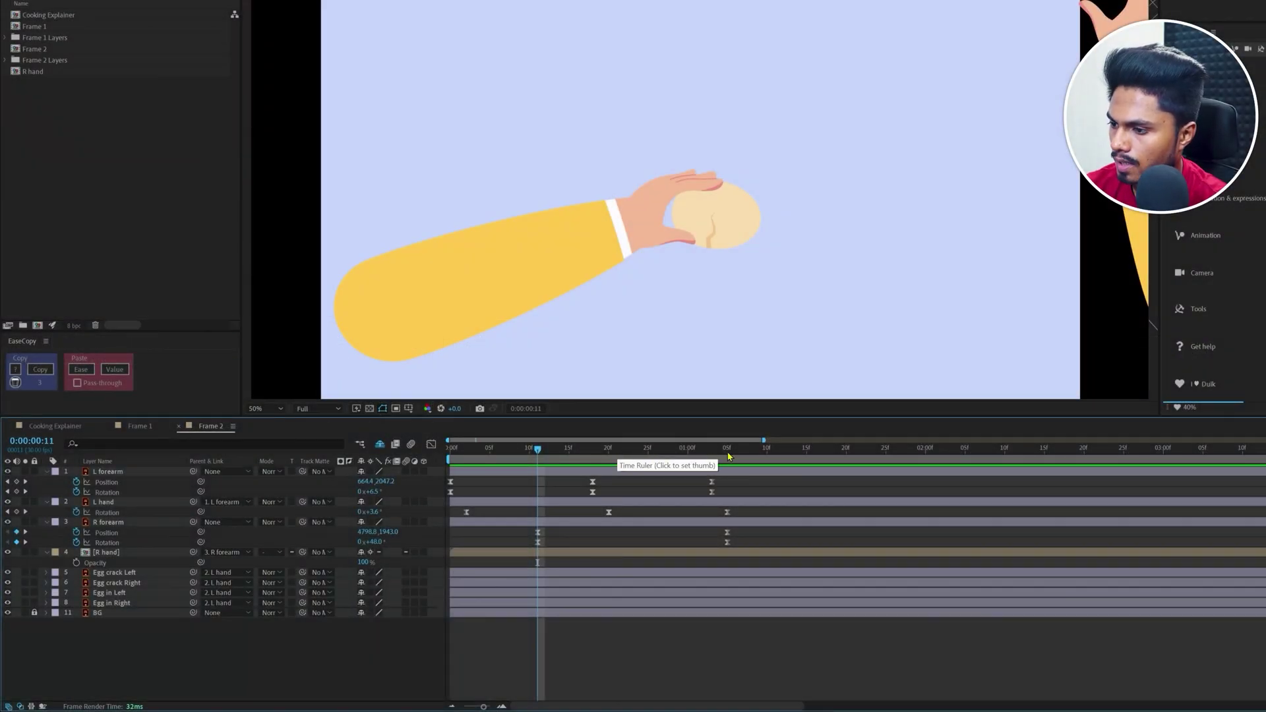
Add hold keyframes at 0:00:01:15 for L forearm's Position and Rotation, L hand's Rotation, and R forearm's Position and Rotation
click(727, 449)
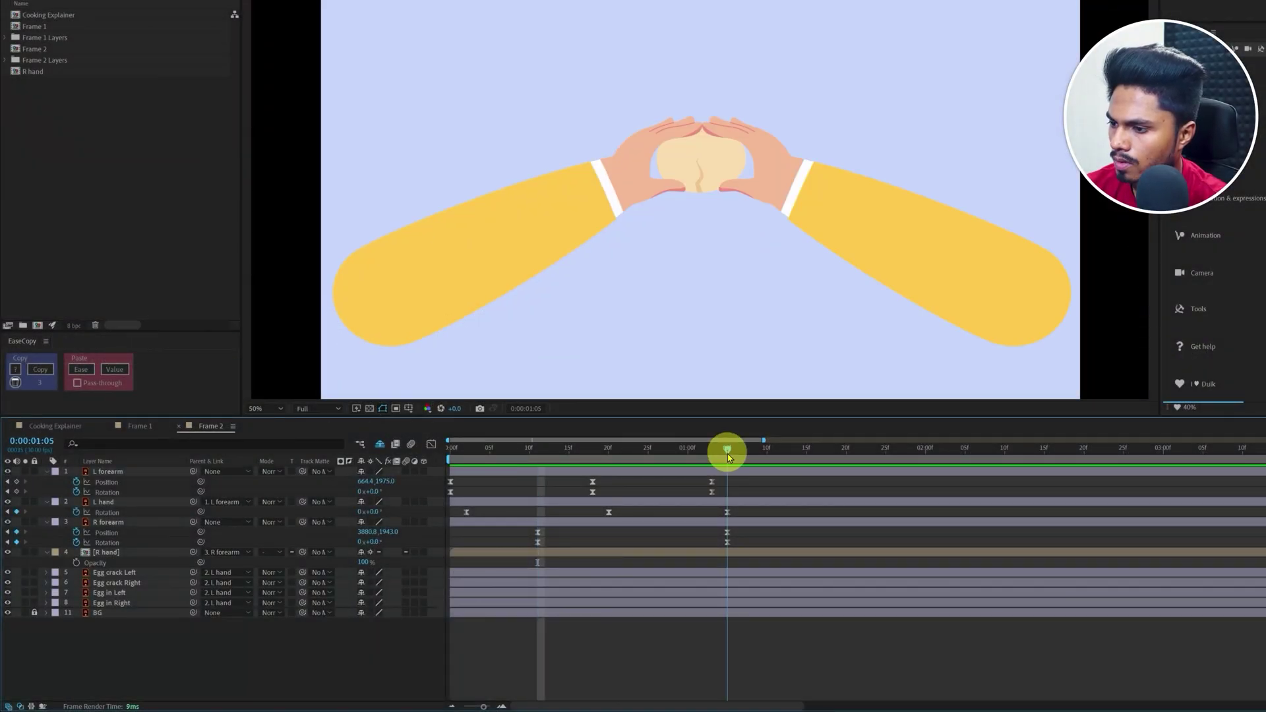
click(34, 441)
text(113)
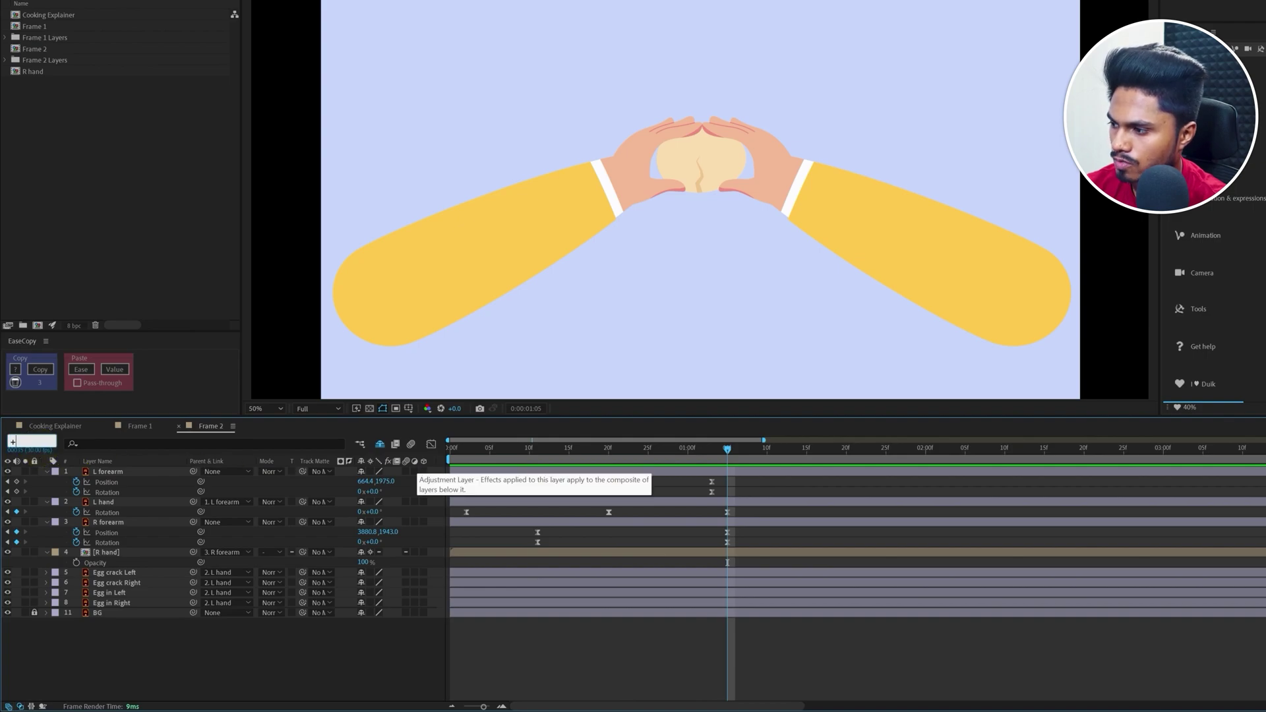
key(Return)
click(307, 505)
key(Page_Down)
key(Page_Down)
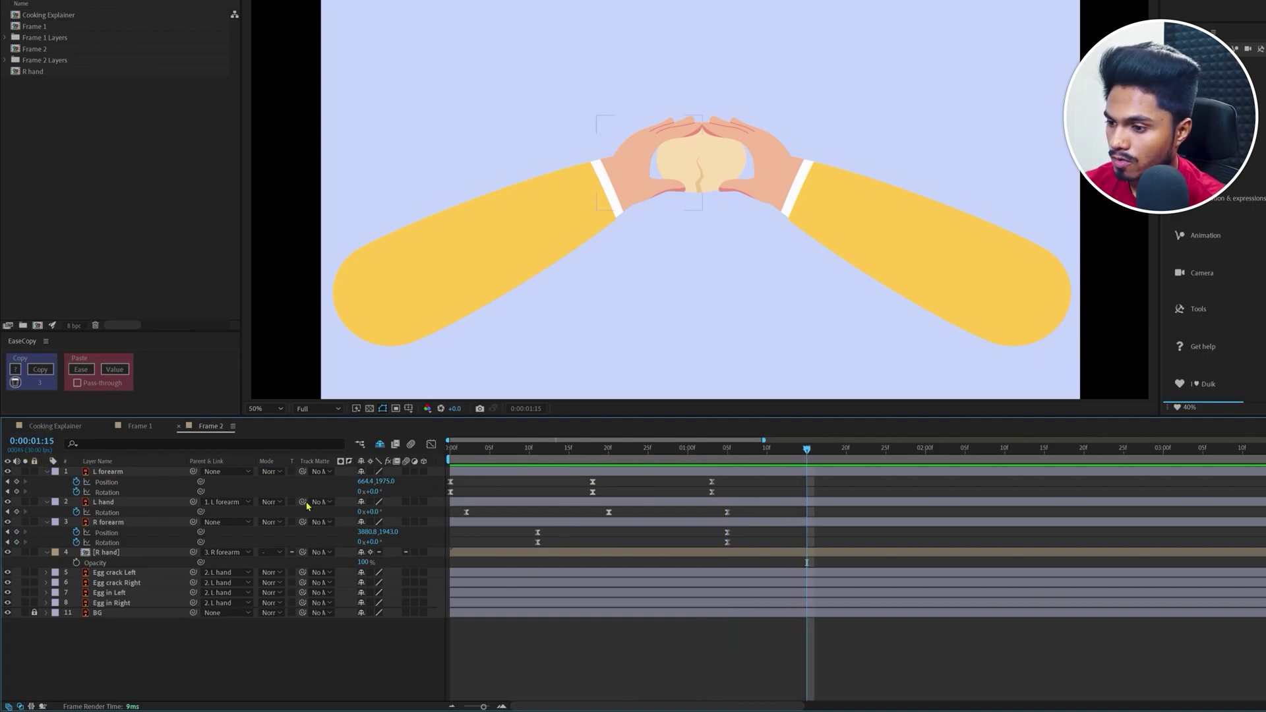
drag(16, 481, 17, 542)
click(833, 489)
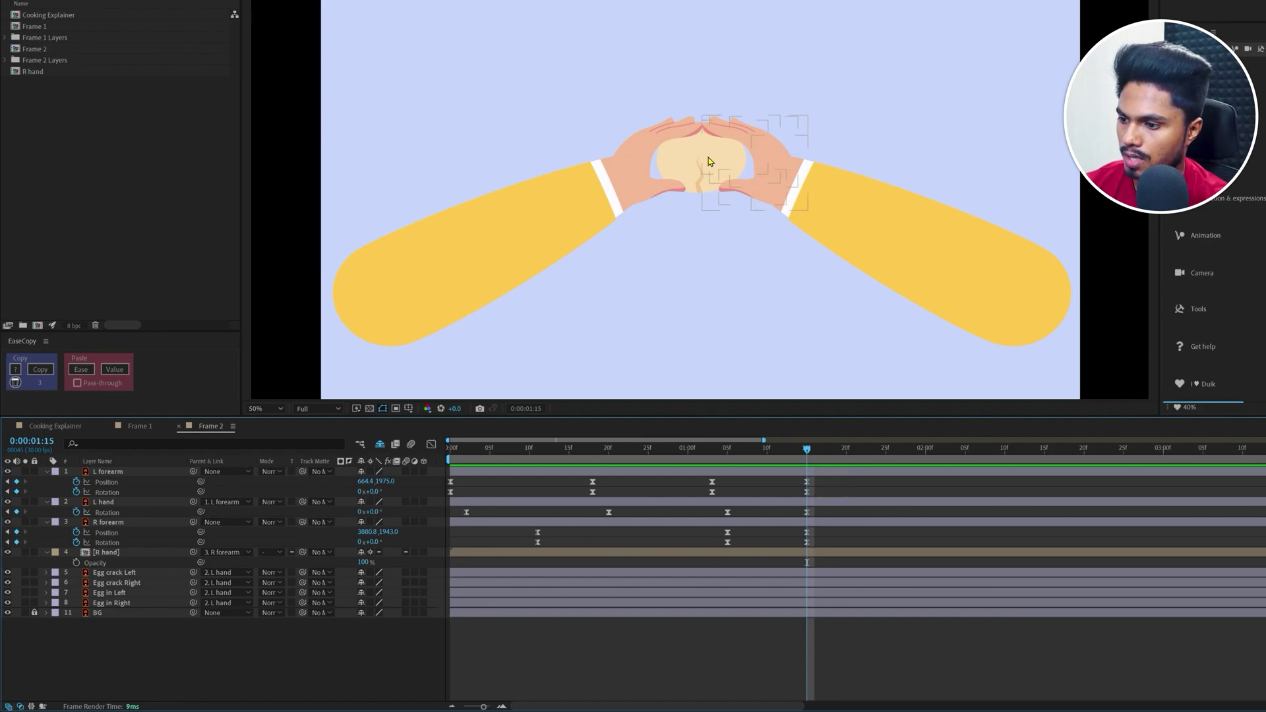
Split Egg crack Right and Egg in Right at 0:00:01:15 and parent the two new second-half layers to R hand
click(120, 604)
ctrl+click(125, 583)
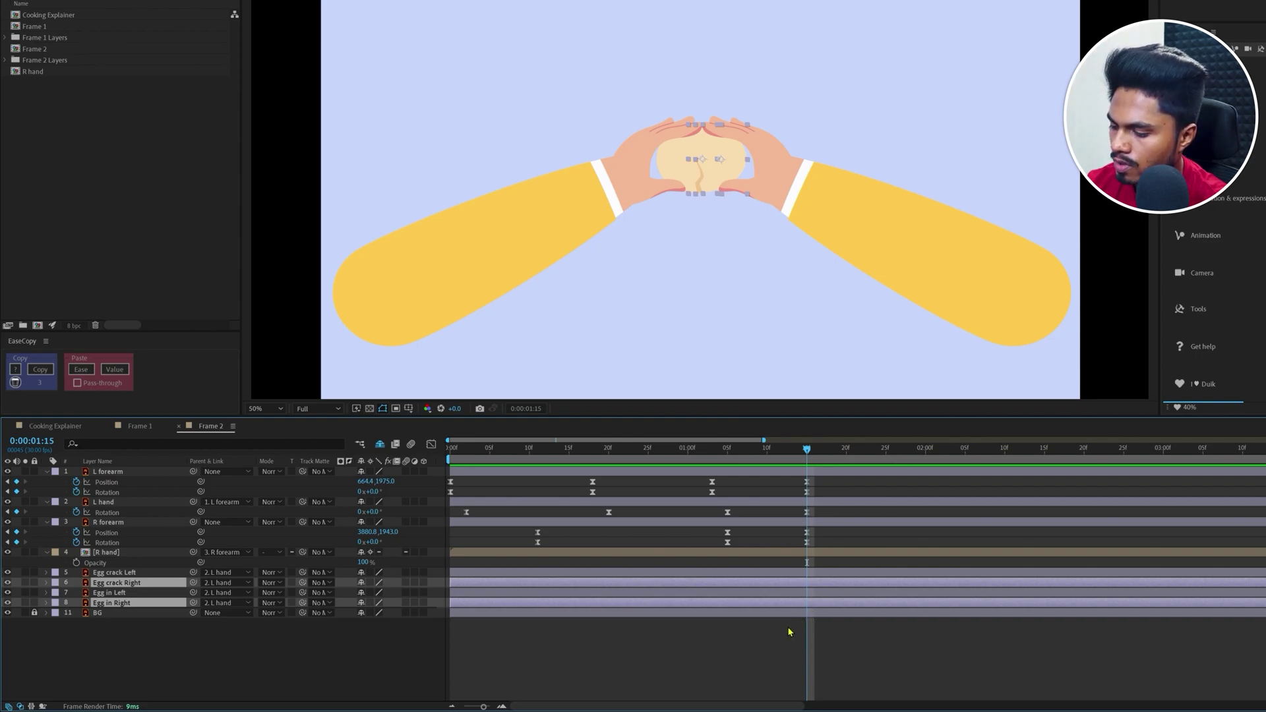
key(ctrl+shift+d)
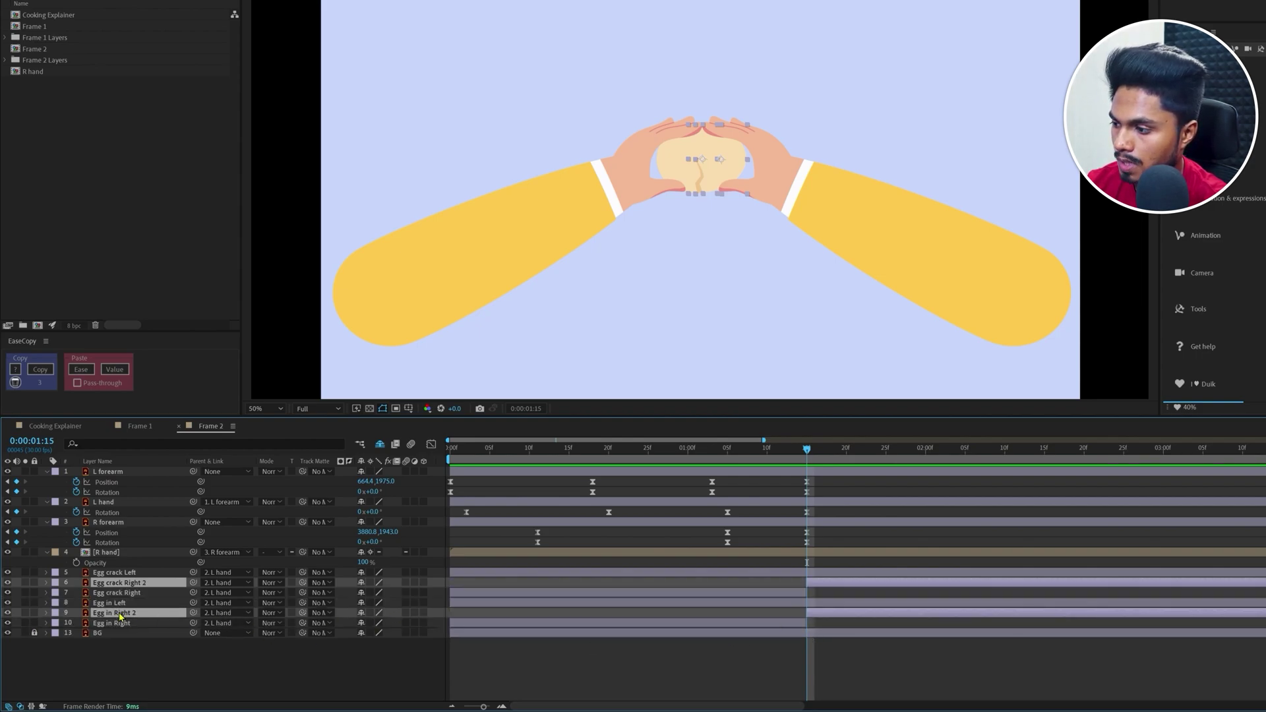
drag(194, 584, 113, 557)
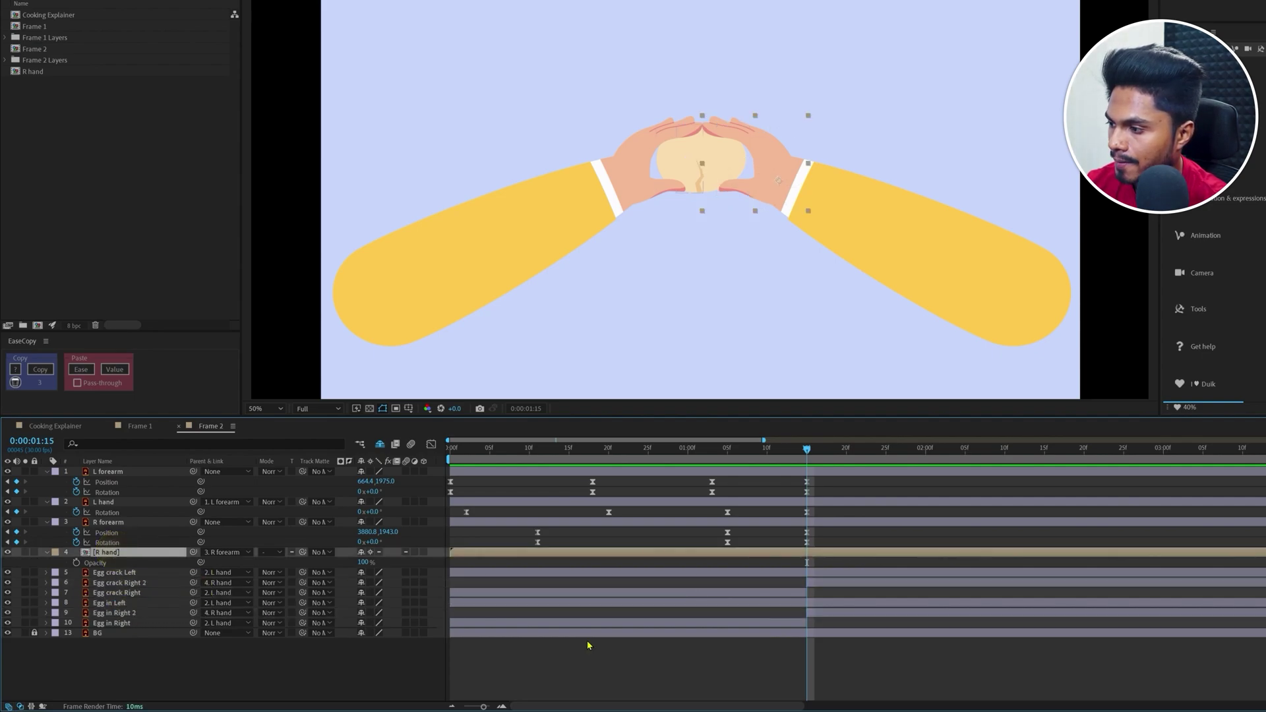
Add Rotation keyframes for R hand at 0:00:02:03 and 0:00:01:15
click(33, 441)
text(+18)
key(Return)
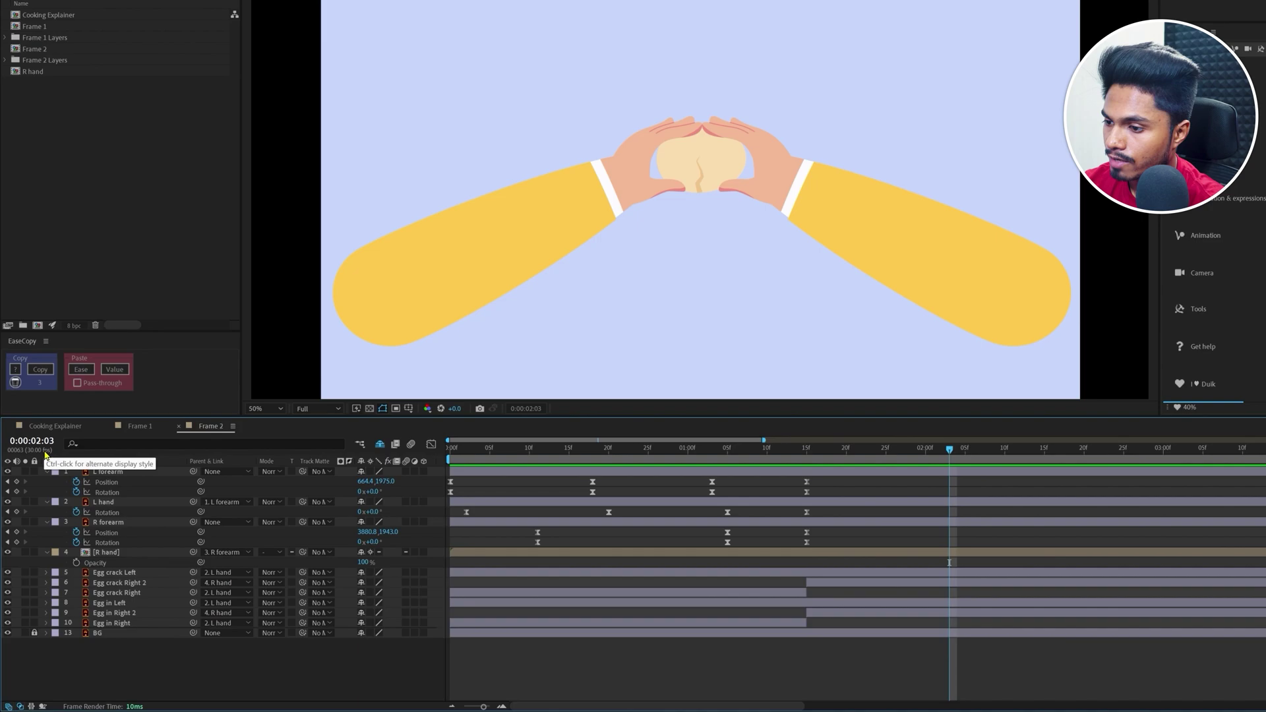
click(930, 244)
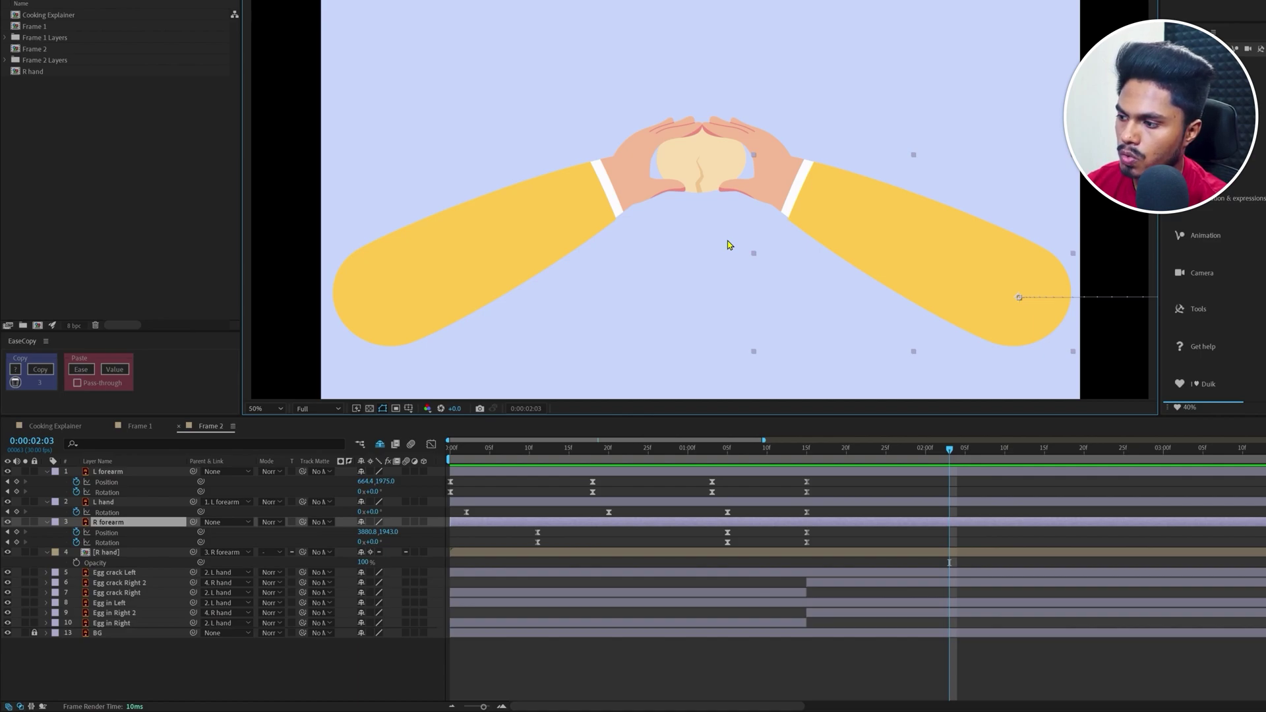
click(142, 561)
key(alt+shift+r)
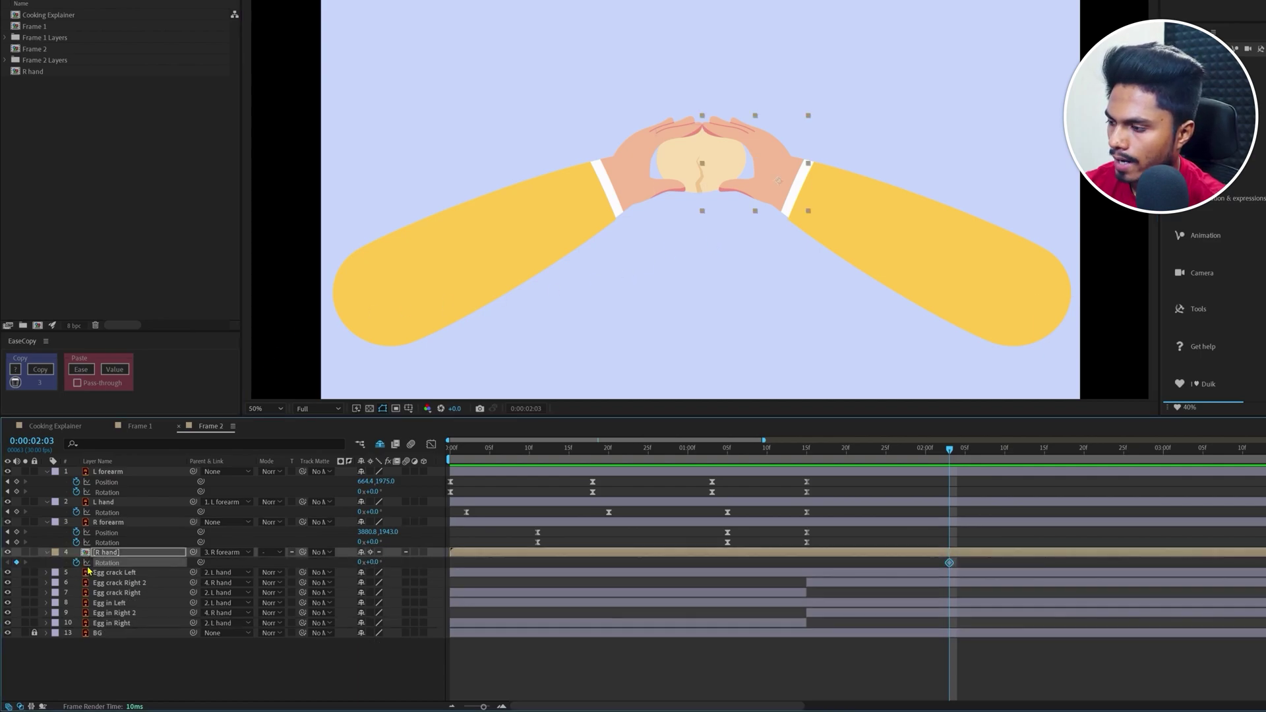
key(j)
key(alt+shift+r)
key(k)
Copy the L forearm, L hand and R forearm keyframes from 0:00:01:15 to 0:00:02:03
drag(832, 479, 791, 545)
key(ctrl+c)
key(ctrl+v)
At 0:00:02:03, move R forearm outward to X 4160.8, rotate it to 6°, and tilt R hand counterclockwise
drag(379, 561, 384, 532)
click(372, 541)
key(Up)
key(Up)
key(Up)
key(Up)
key(Up)
key(Up)
click(372, 561)
key(Down)
key(Down)
key(Down)
key(Down)
key(Down)
click(402, 540)
click(373, 561)
click(138, 523)
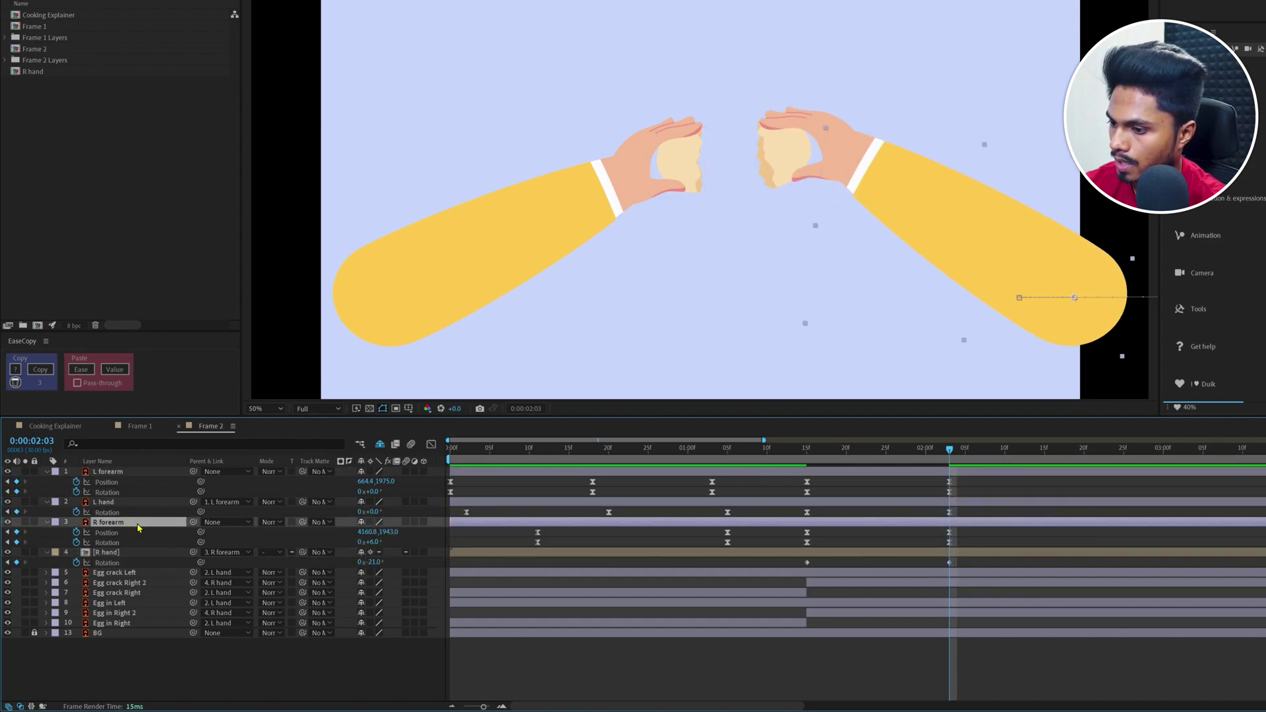
Refine the 0:00:02:03 pose by setting R forearm's Rotation to 8° and R hand's Rotation to -22°
click(377, 564)
click(377, 543)
key(Up)
key(Up)
click(375, 562)
key(Down)
At 0:00:02:03, set L forearm's Rotation to -8° and L hand's Rotation to 22°
click(379, 502)
click(378, 492)
key(Down)
key(Down)
key(Down)
key(Down)
key(Down)
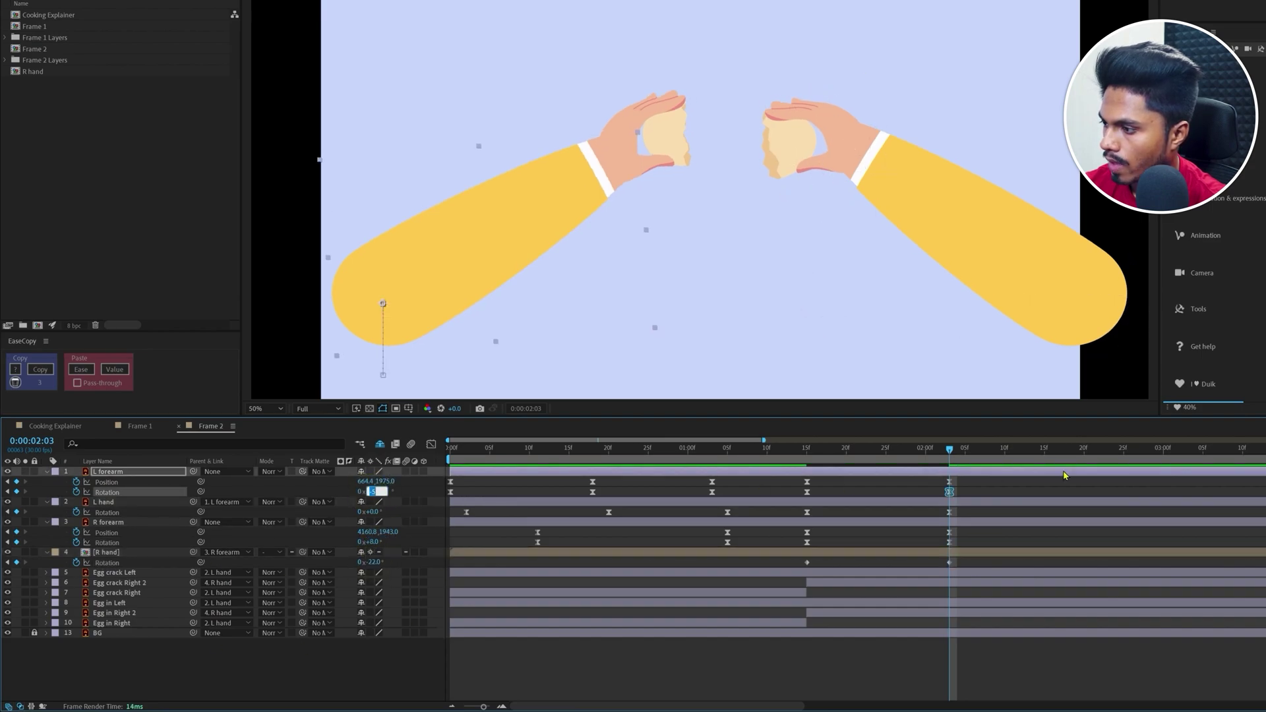
key(Down)
click(375, 511)
text(22)
key(Return)
click(377, 492)
key(Down)
key(Down)
At 0:00:02:03, shift L forearm left to X 584.4 and R forearm left to X 4020.8
click(132, 474)
key(shift+Left)
key(shift+Left)
key(shift+Left)
key(shift+Left)
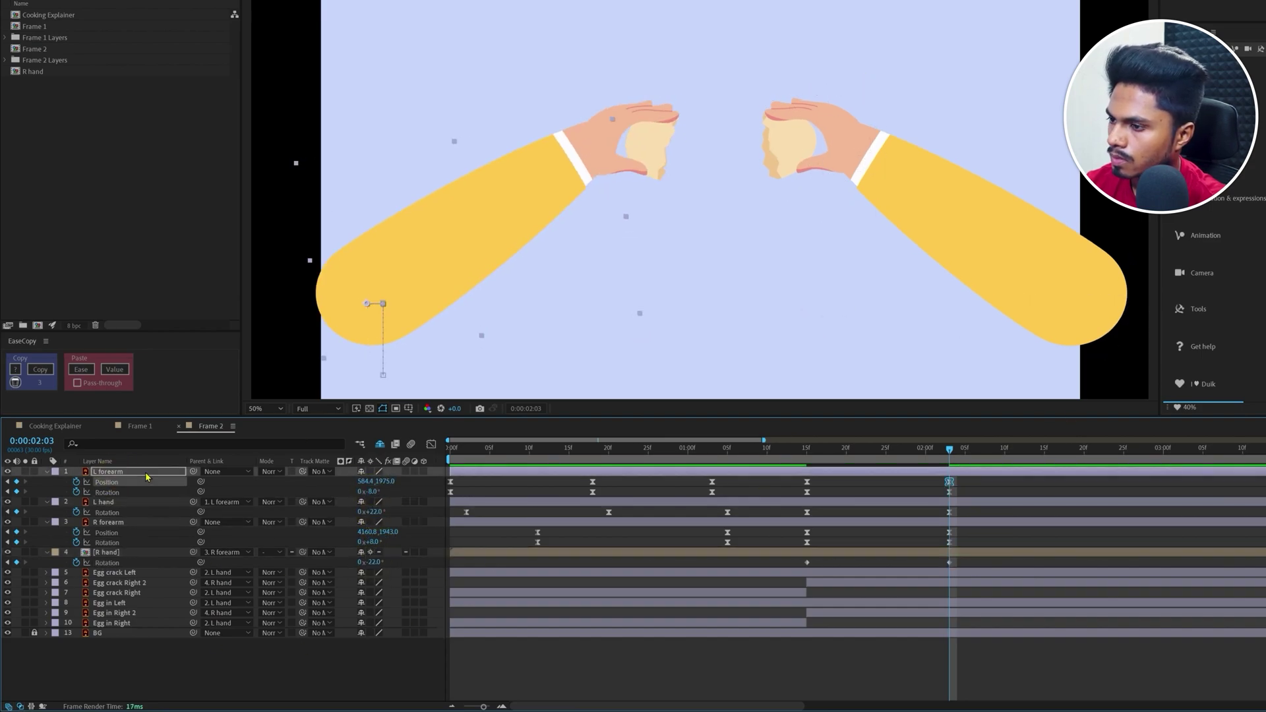
click(145, 524)
key(shift+Left)
key(shift+Left)
key(shift+Left)
key(shift+Left)
key(shift+Left)
key(shift+Left)
key(shift+Left)
Nudge L forearm further outward to X 378.4 at 0:00:02:03
click(120, 474)
key(Left)
key(Left)
key(Left)
key(shift+Left)
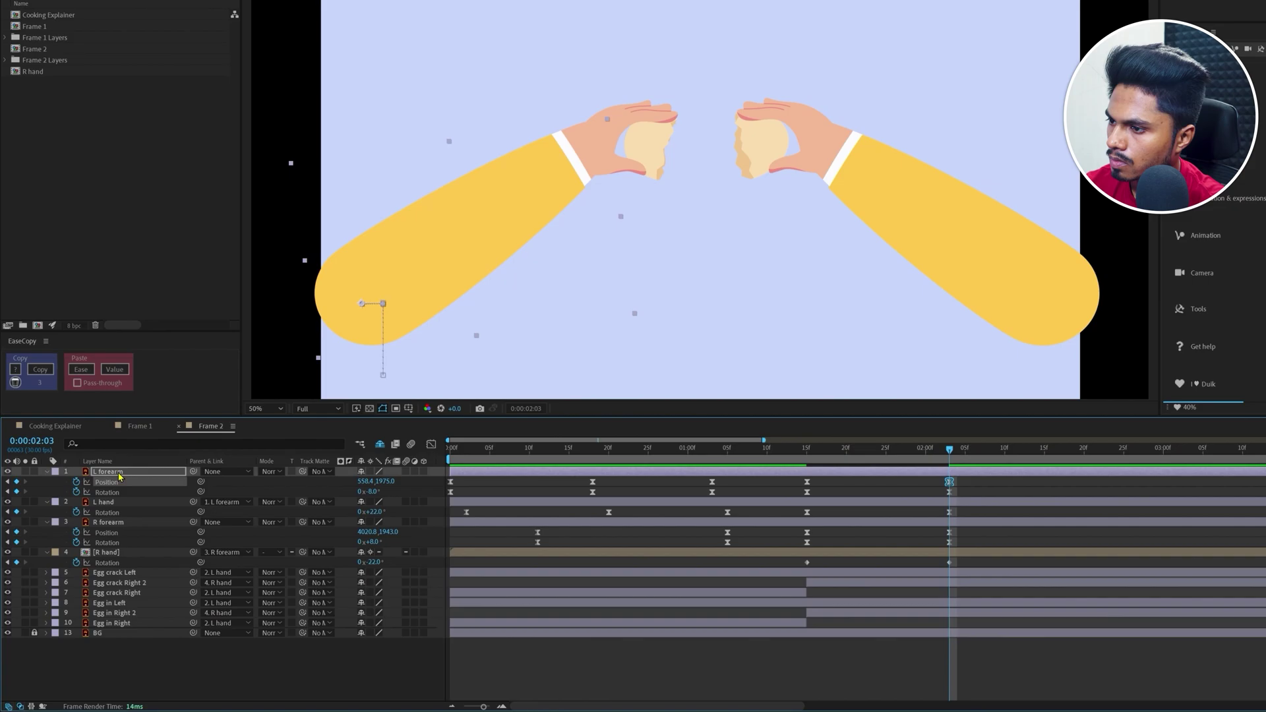
key(shift+Left)
key(shift+Left)
key(shift+Left)
key(shift+Left)
key(shift+Left)
key(shift+Left)
click(1002, 482)
click(370, 310)
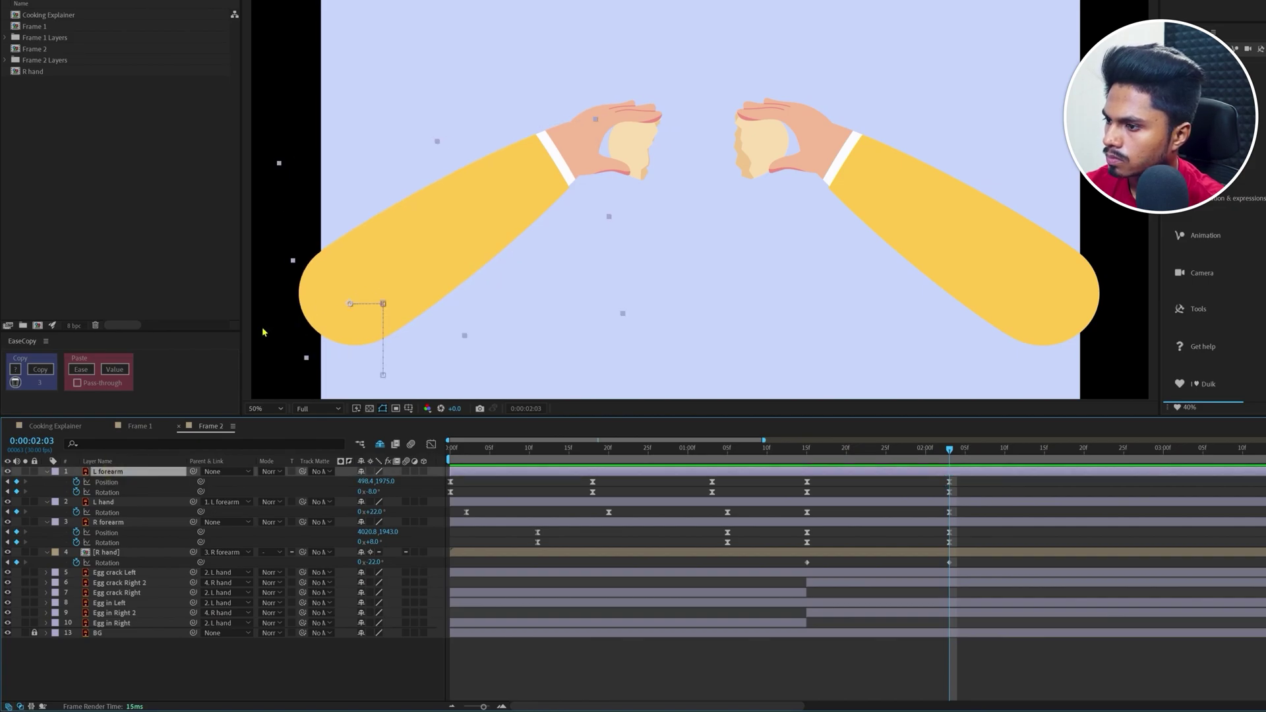
key(shift+Left)
key(shift+Left)
key(shift+Left)
key(shift+Left)
key(shift+Left)
key(shift+Left)
key(shift+Left)
key(shift+Left)
key(shift+Left)
key(shift+Left)
key(shift+Left)
key(shift+Left)
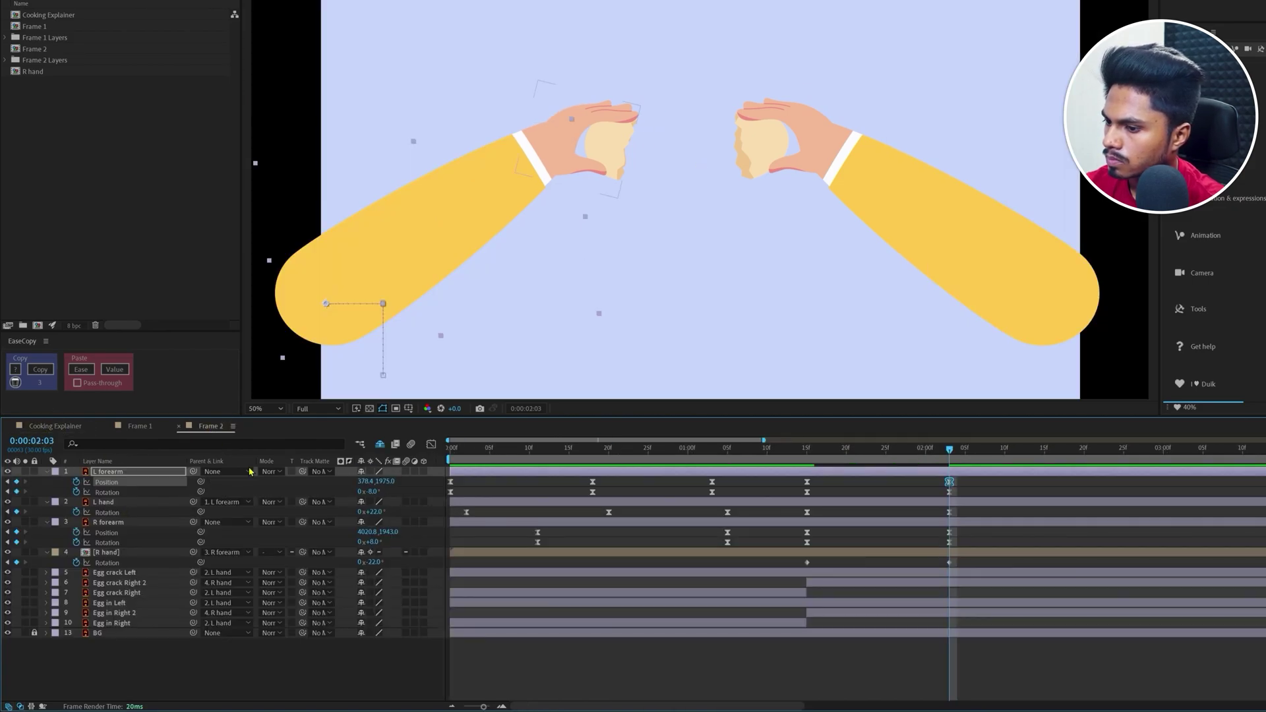
Nudge R forearm outward to X 4180.8 at 0:00:02:03
click(1095, 309)
key(shift+Right)
key(shift+Right)
key(shift+Right)
key(shift+Right)
key(shift+Right)
key(shift+Right)
key(shift+Right)
key(shift+Right)
key(shift+Right)
key(shift+Right)
key(shift+Right)
key(shift+Right)
key(shift+Right)
key(shift+Right)
key(shift+Right)
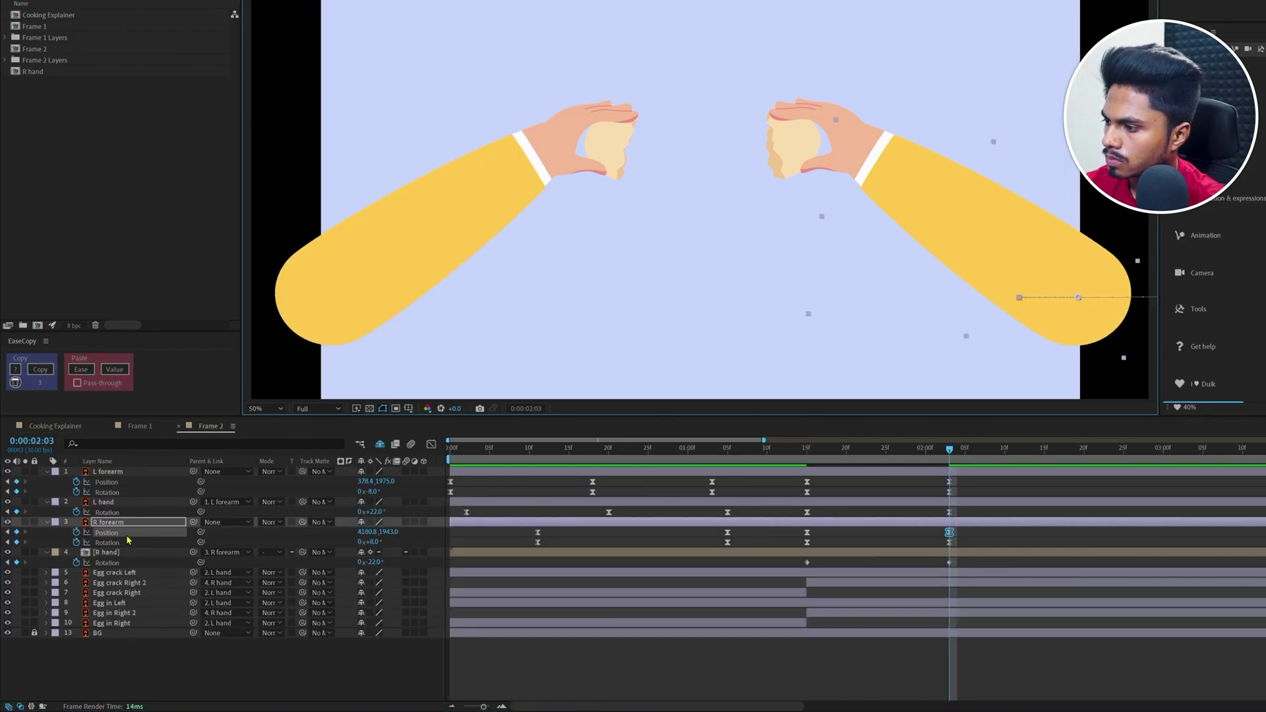
At 0:00:02:03, set L hand's Rotation to 24°, L forearm's Rotation to -10°, and R hand's Rotation to -24°
click(373, 511)
text(24)
click(373, 492)
text(-10)
click(961, 491)
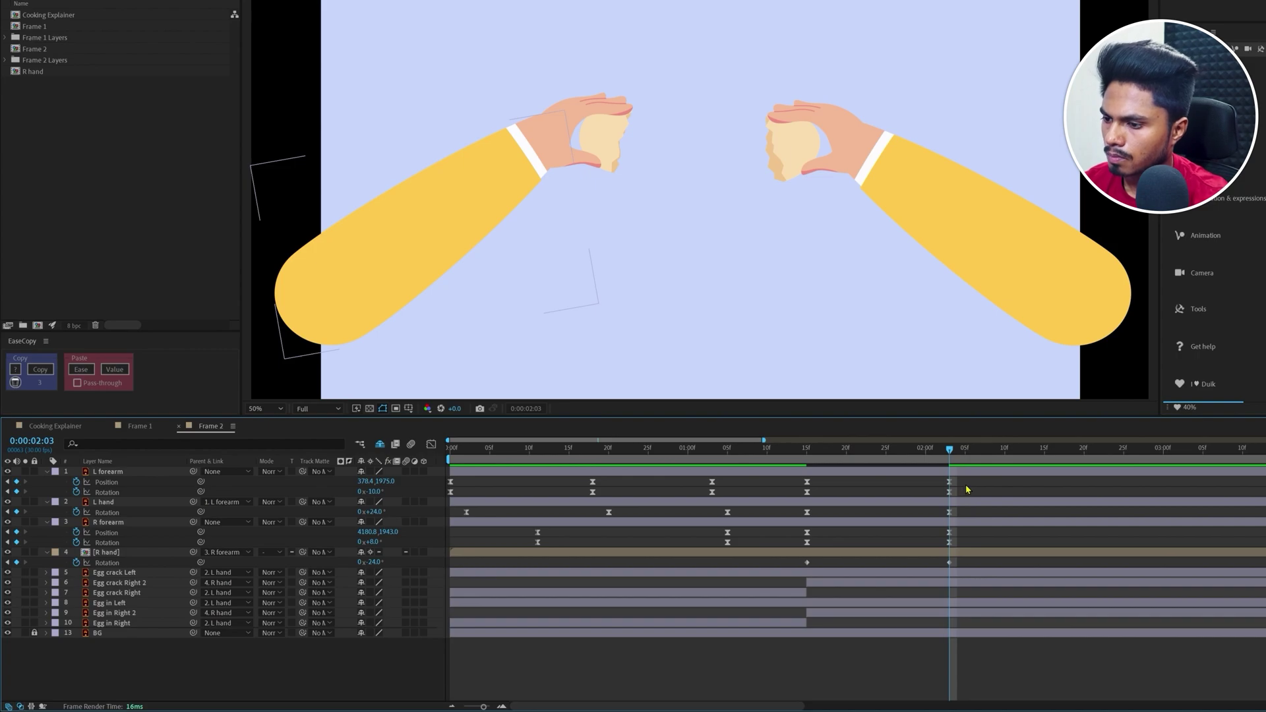
Easy-ease all arm and hand keyframes at 0:00:01:15 and 0:00:02:03, and scrub through the egg separating
drag(966, 489, 806, 572)
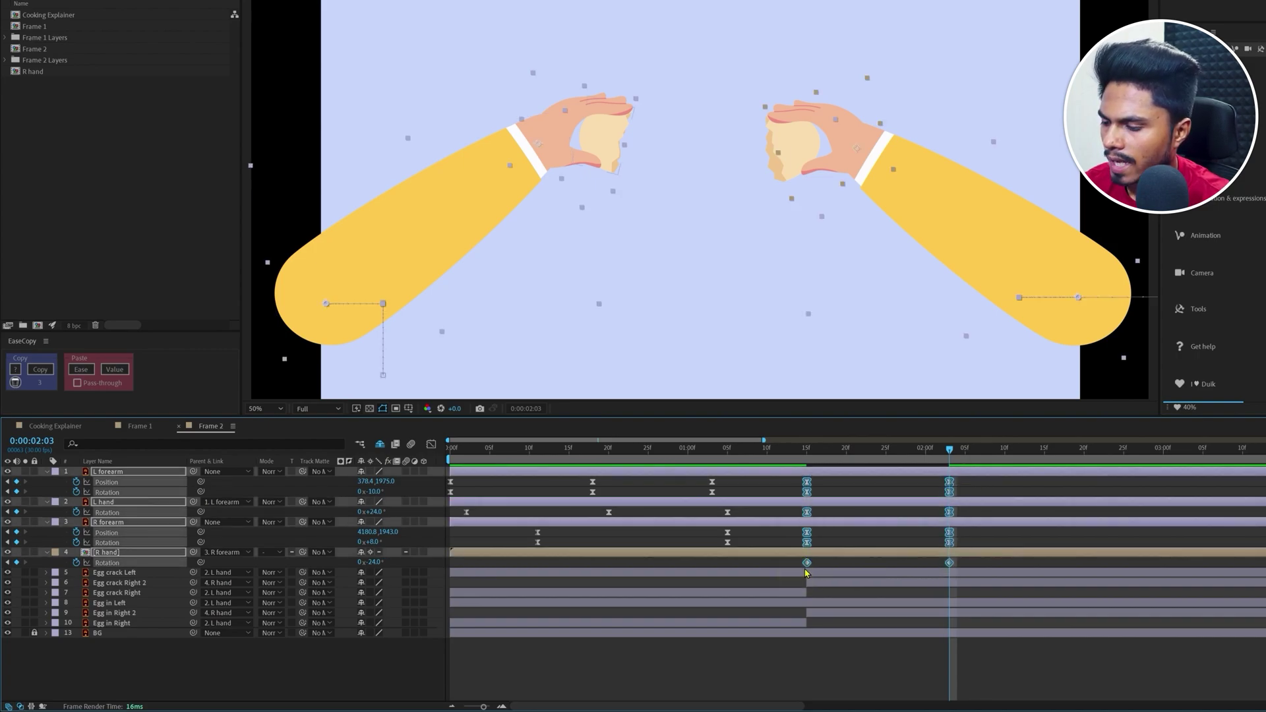
click(877, 680)
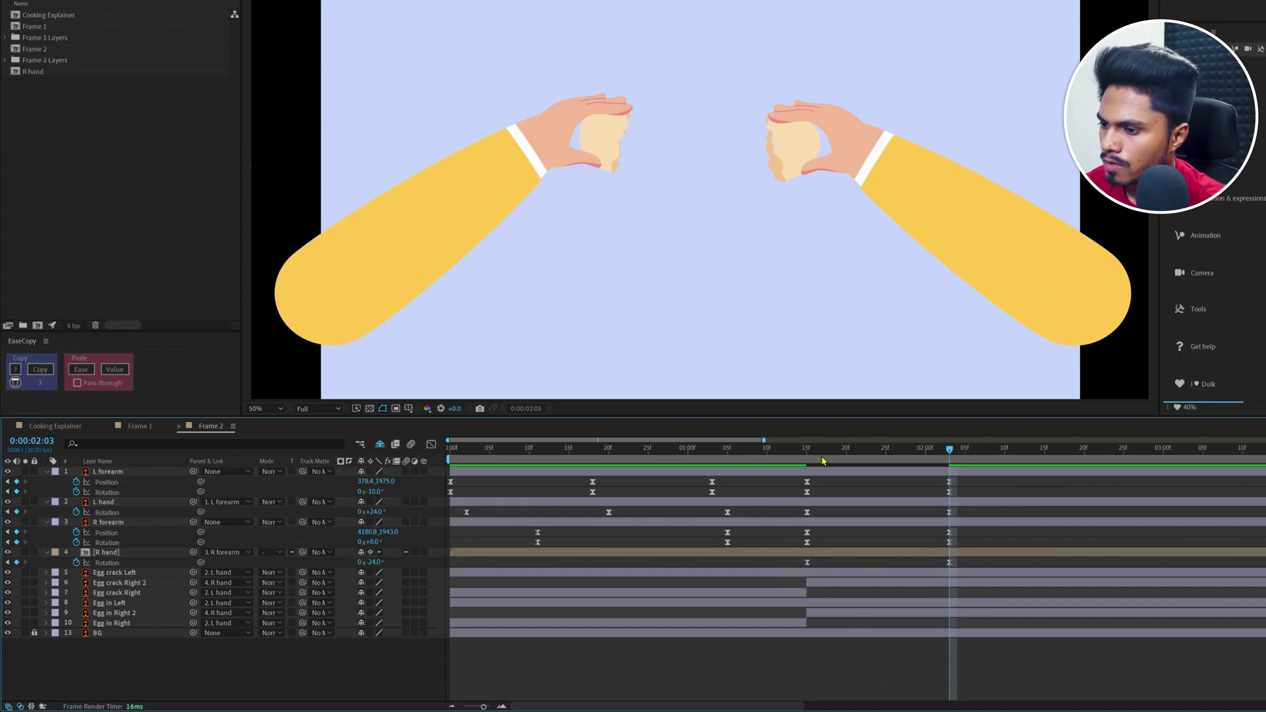
drag(807, 449, 841, 461)
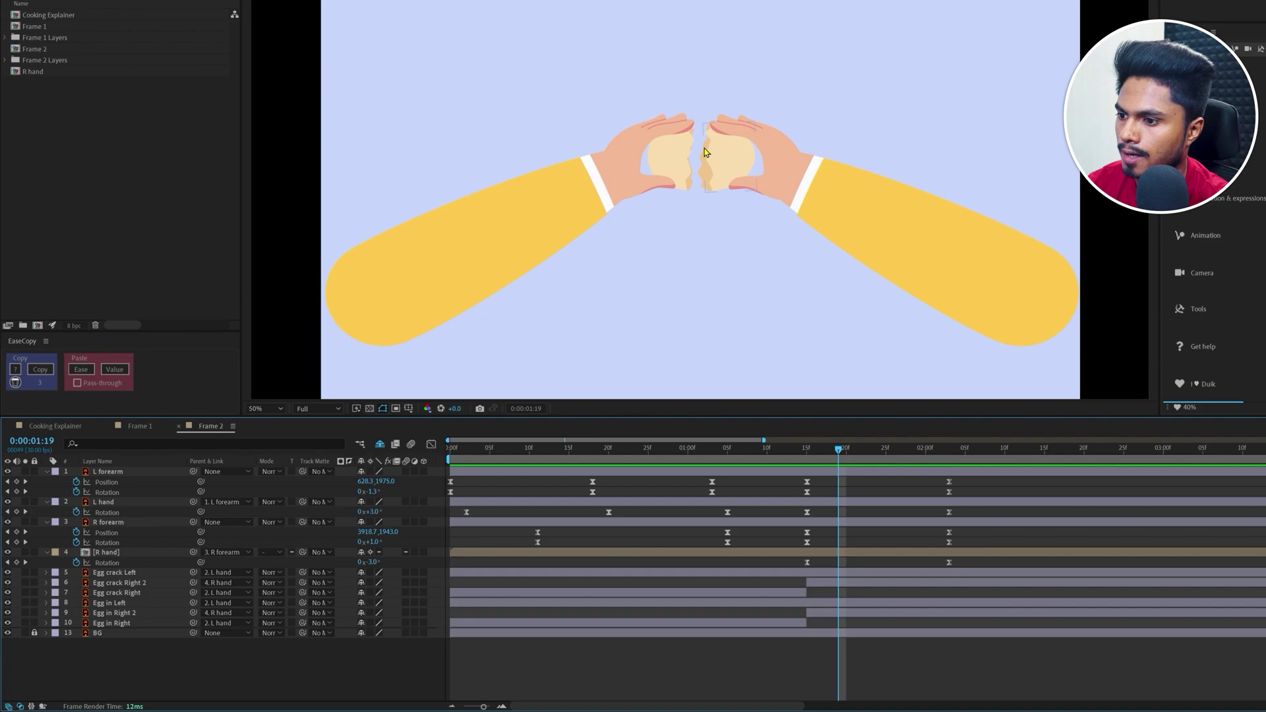
Show the Title/Action Safe guides and move R forearm inward to X 3910.8 at 0:00:01:24
click(810, 459)
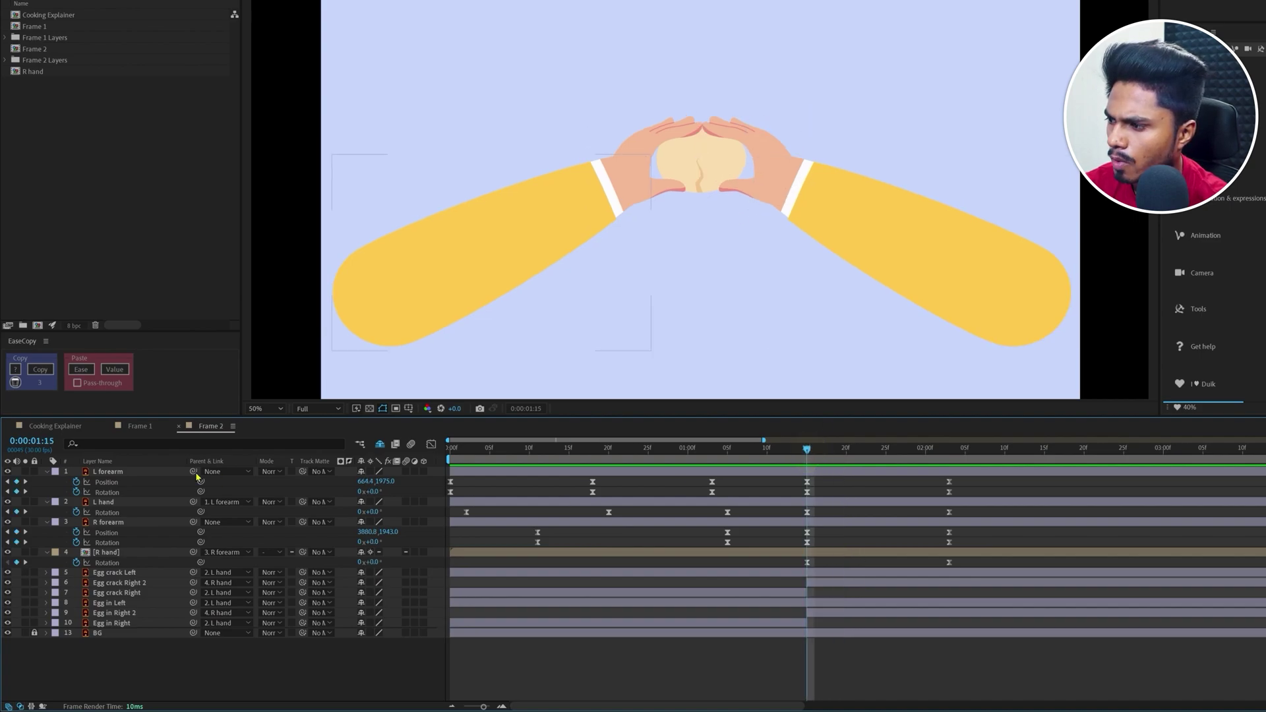
click(43, 450)
text(+9)
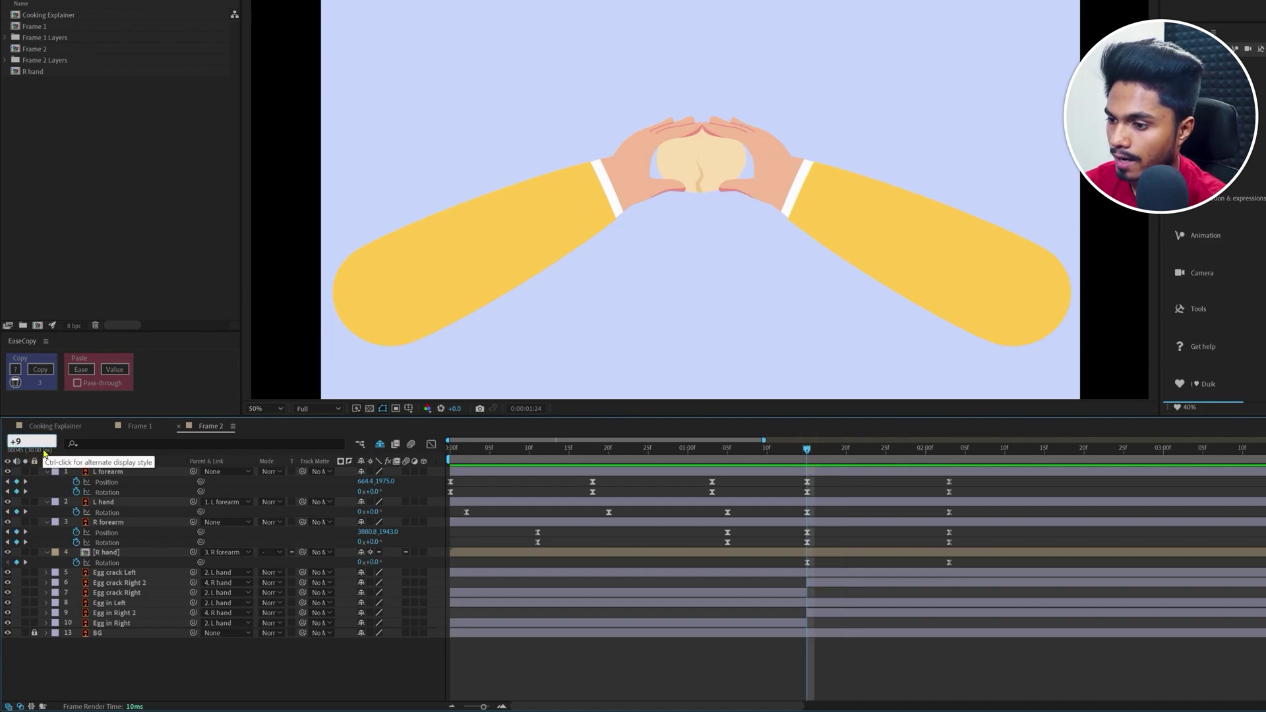
key(Return)
click(1057, 283)
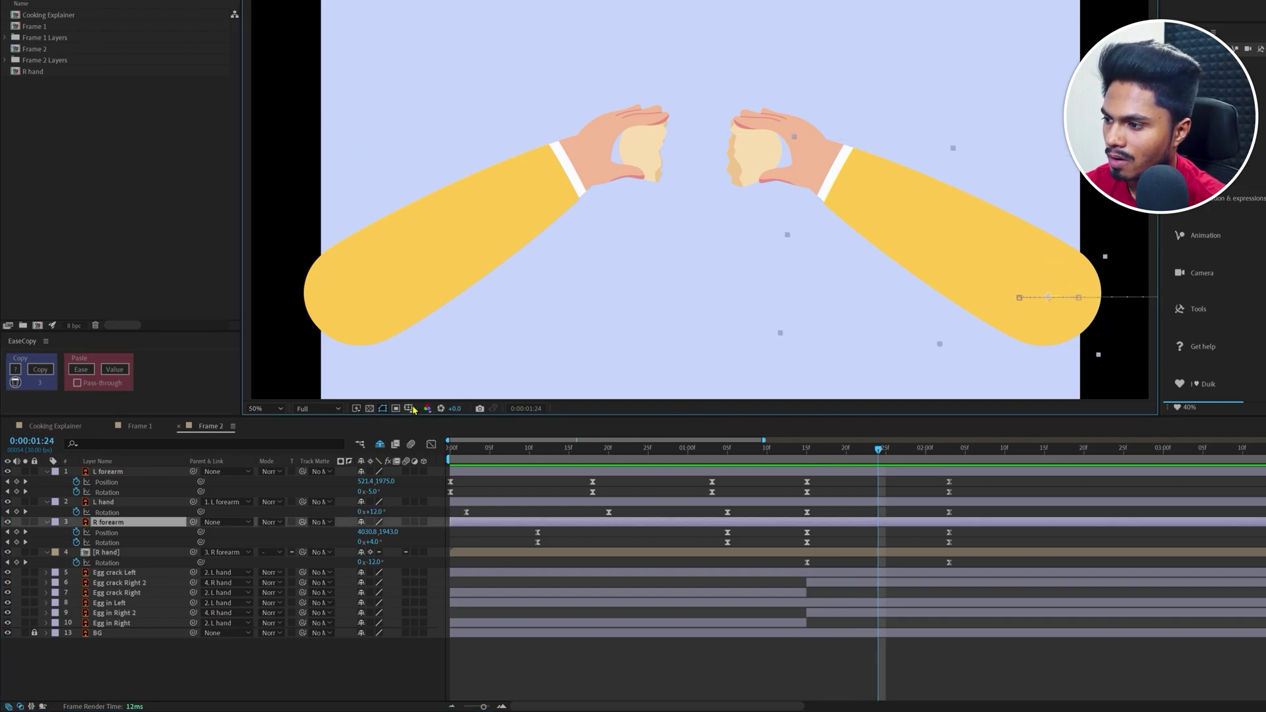
click(410, 409)
click(451, 427)
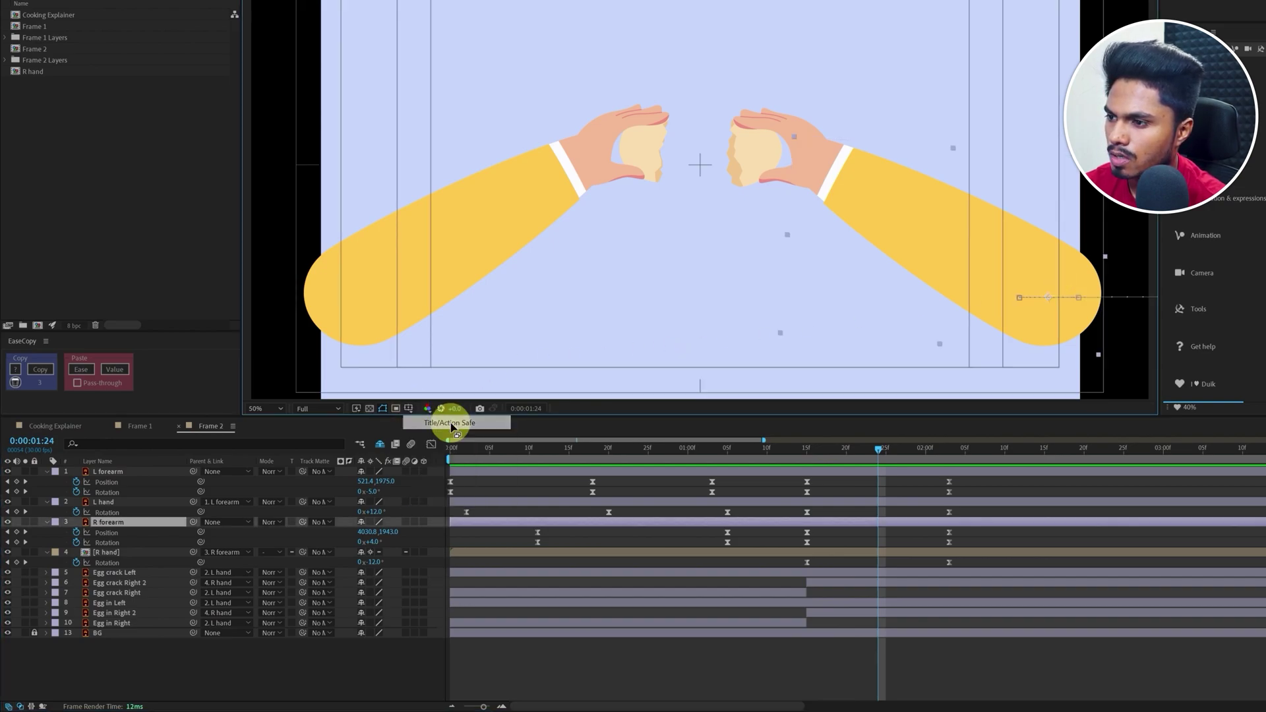
key(shift+Left)
key(shift+Left)
key(shift+Left)
key(shift+Left)
key(shift+Left)
Move L forearm inward to X 621.4 at 0:00:01:24
click(115, 472)
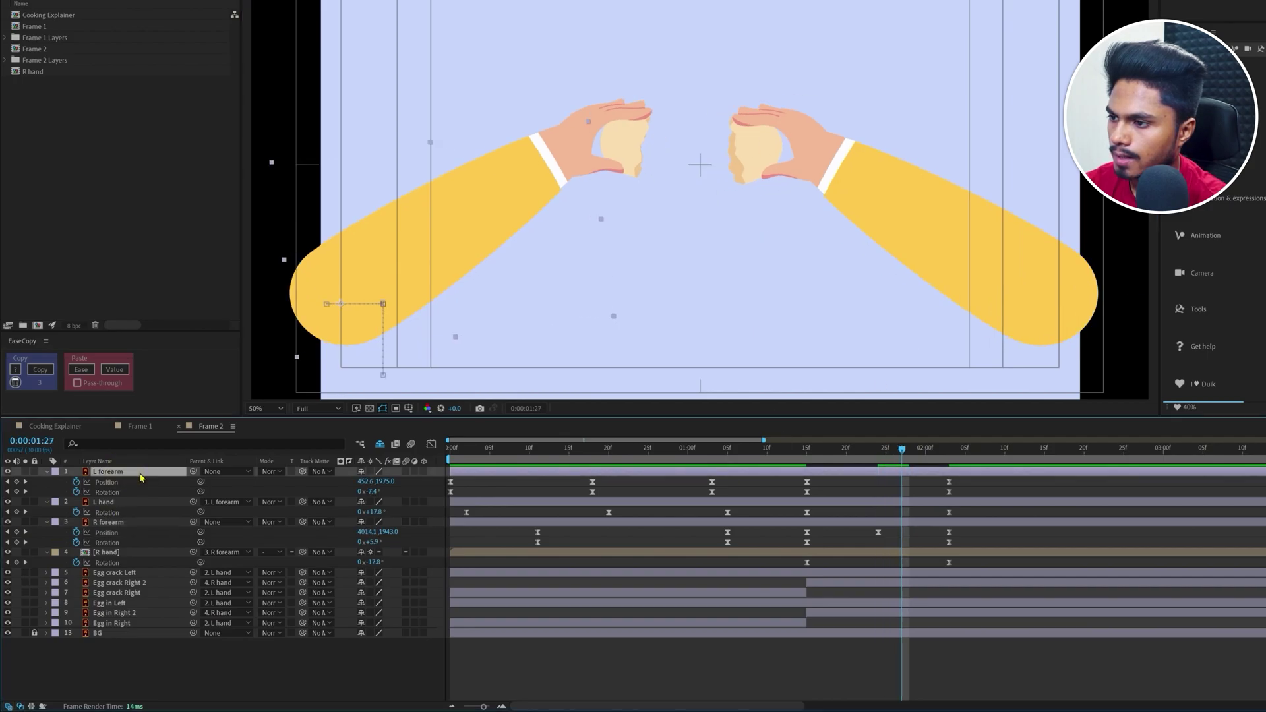
key(shift+Right)
key(shift+Right)
key(shift+Right)
key(shift+Right)
key(shift+Right)
key(shift+Right)
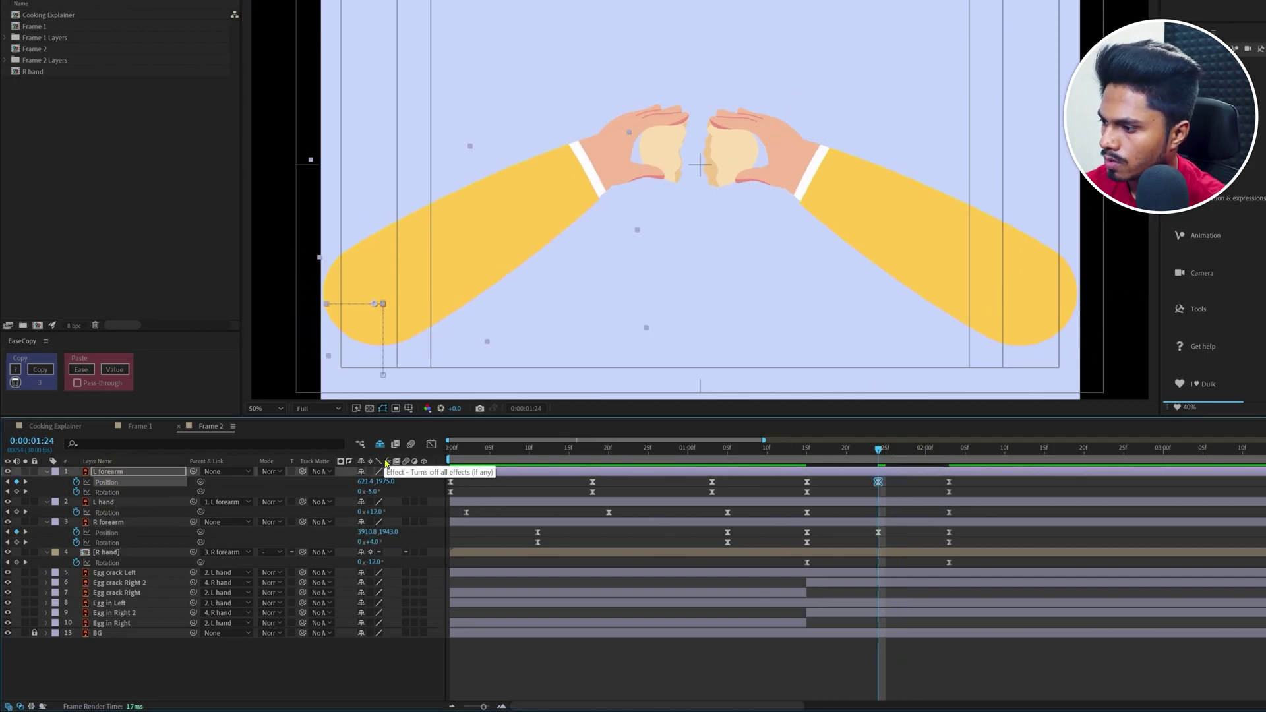
At 0:00:01:24, set L hand's Rotation to 22° and adjust L forearm to Rotation -6° and X 641.4
click(374, 512)
key(Down)
key(Up)
key(Up)
key(Up)
key(Up)
key(Up)
key(Up)
click(376, 513)
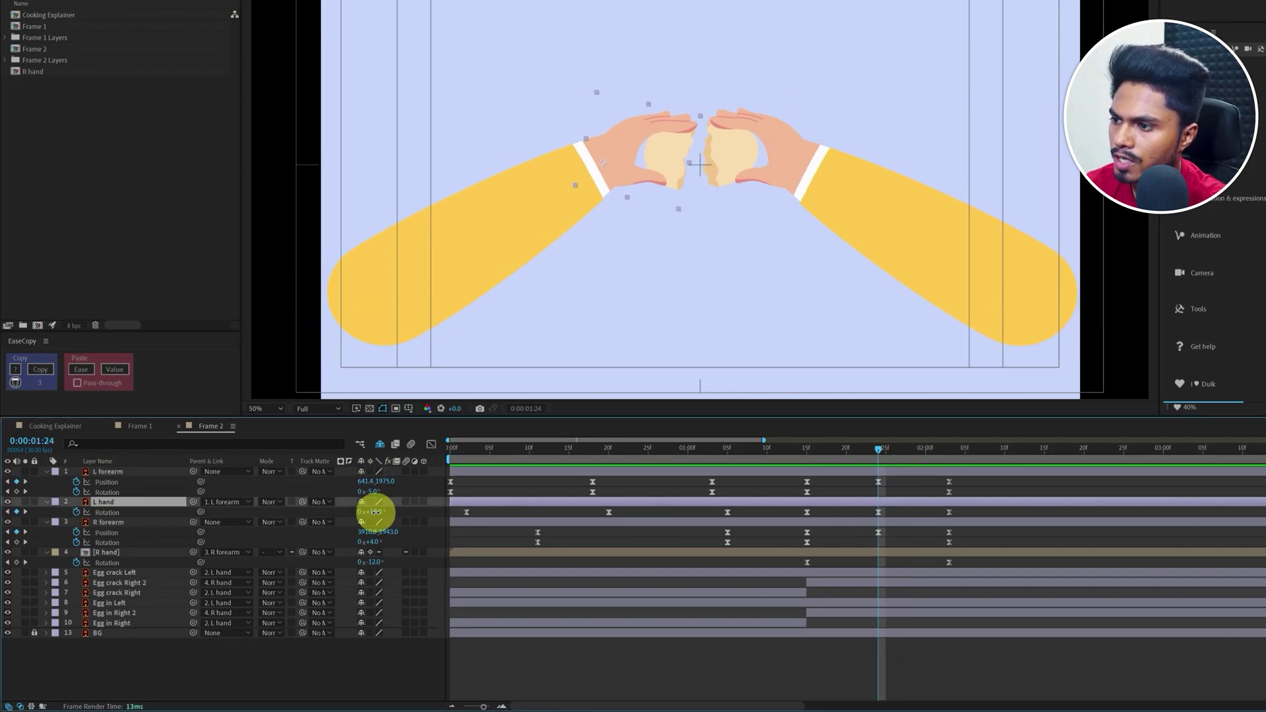
click(371, 491)
key(Down)
click(374, 512)
key(Up)
key(Up)
key(Up)
click(371, 492)
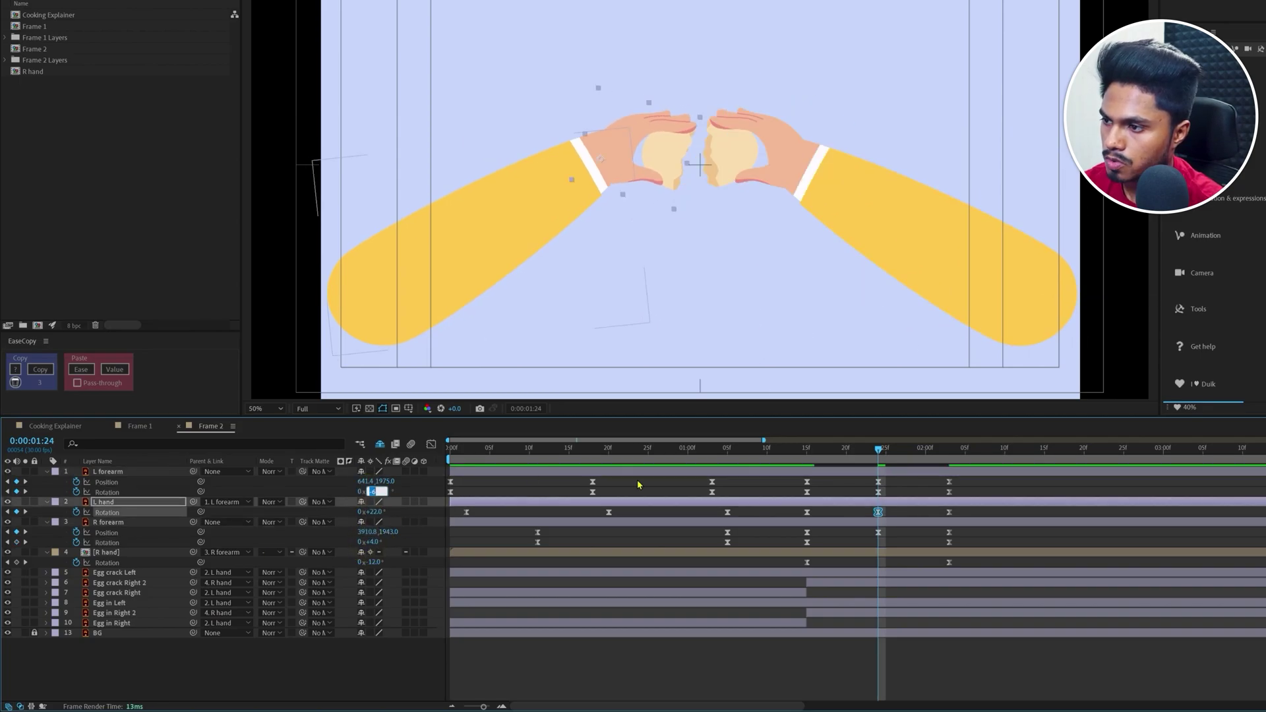
click(413, 535)
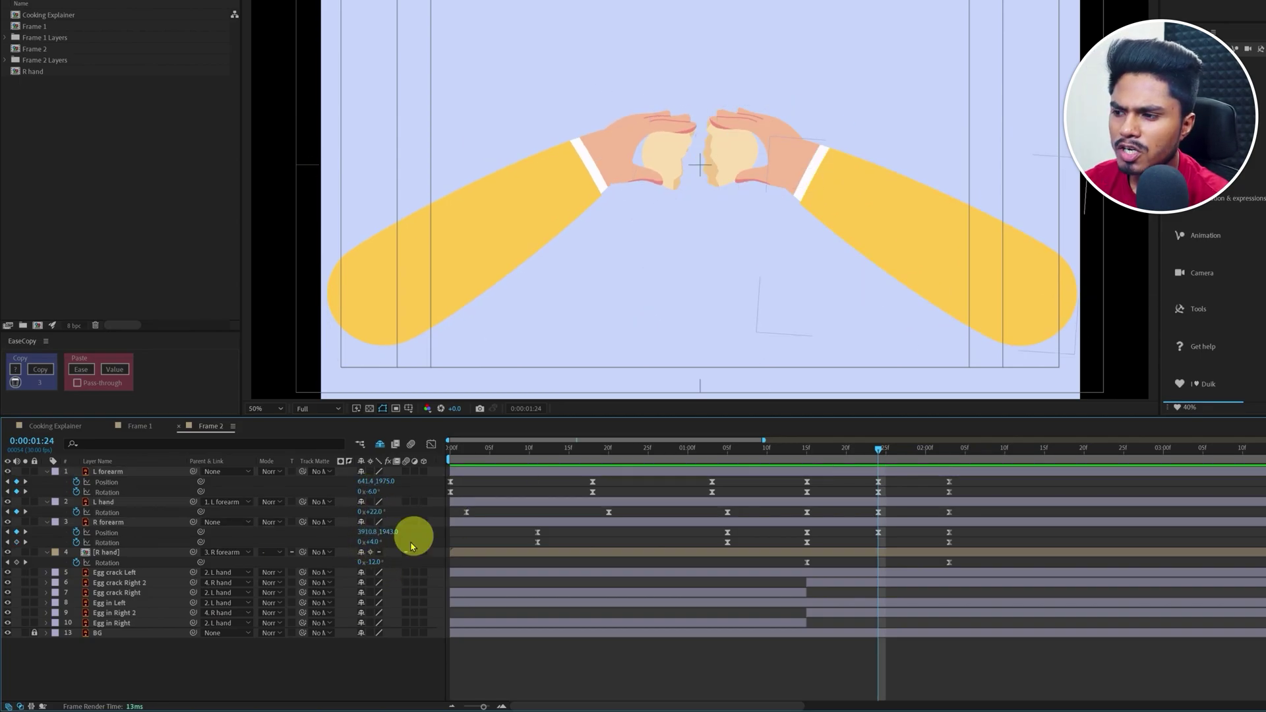
At 0:00:01:24, set R hand's Rotation to -22° and R forearm's Rotation to 6°
click(375, 563)
key(shift+Down)
click(370, 535)
click(896, 559)
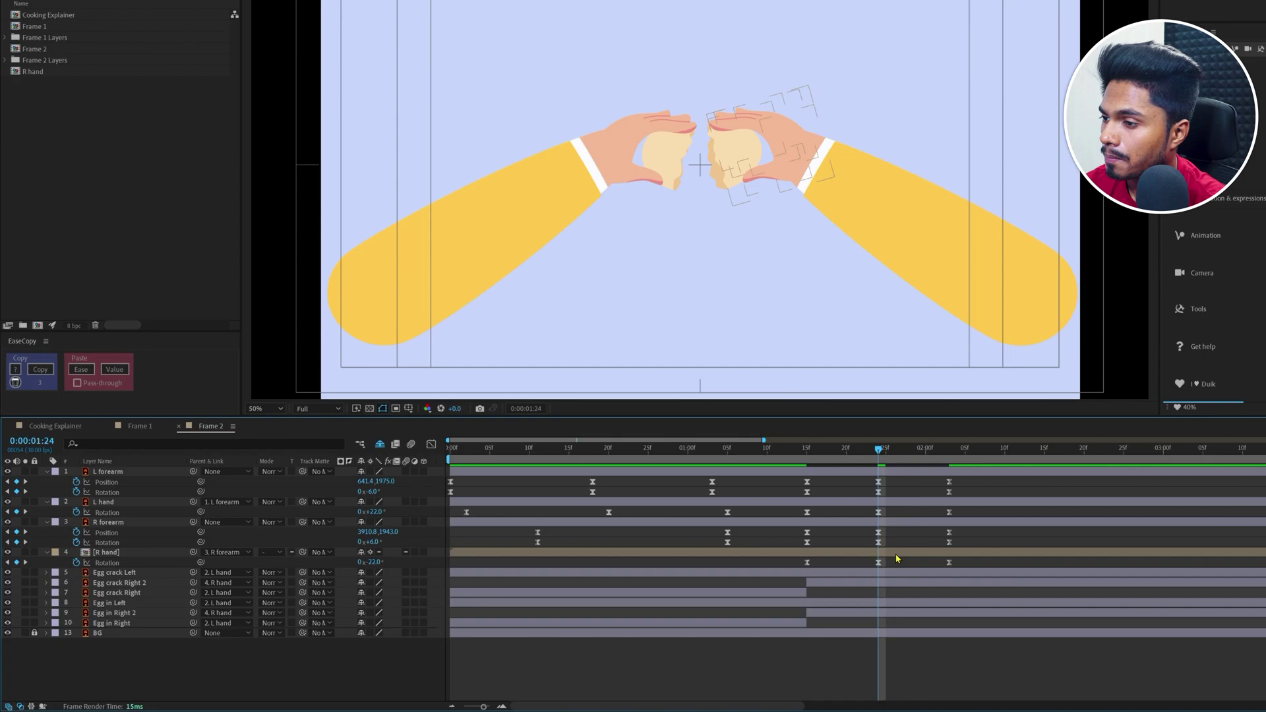
Convert the arm and hand keyframes at 0:00:01:24 to Auto Bezier interpolation, and preview the animation up to about 0:00:02:09
click(109, 522)
click(108, 471)
click(639, 492)
drag(878, 450, 863, 466)
drag(868, 471, 851, 471)
ctrl+click(878, 482)
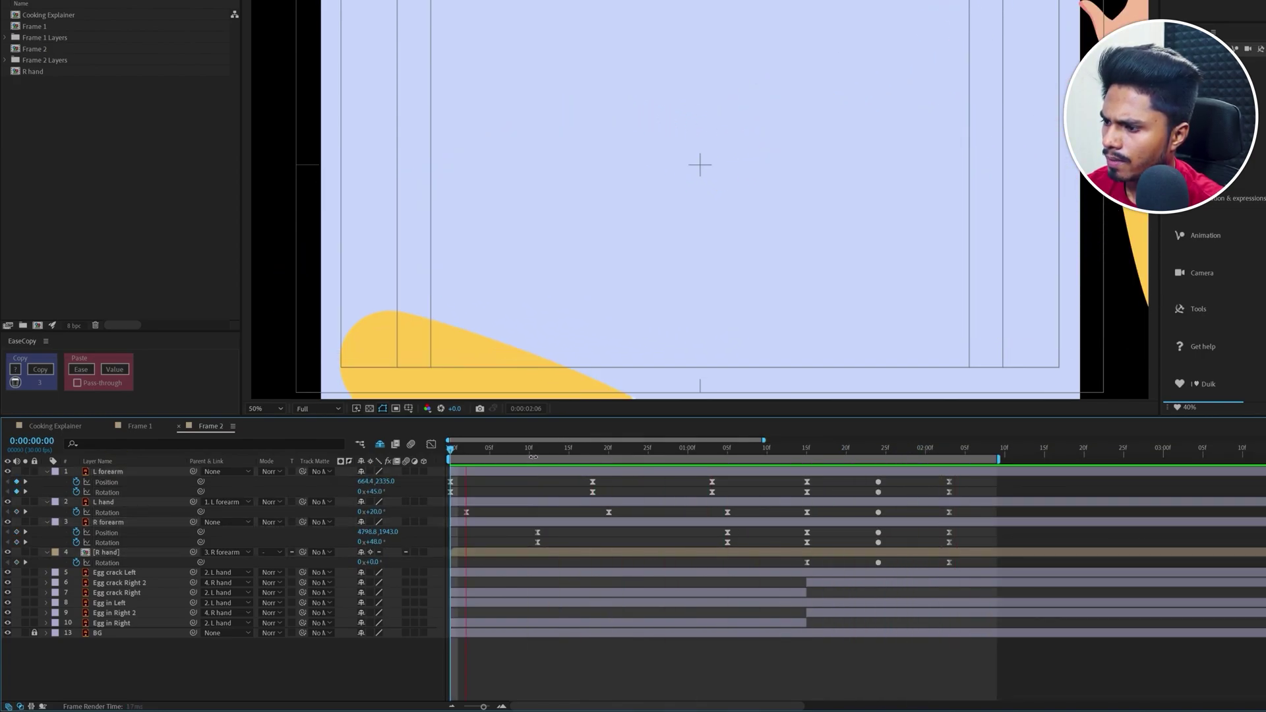
Delay R forearm's first two Rotation keyframes by three frames, to 0:00:00:14 and 0:00:01:08, and preview the result
drag(545, 445, 538, 455)
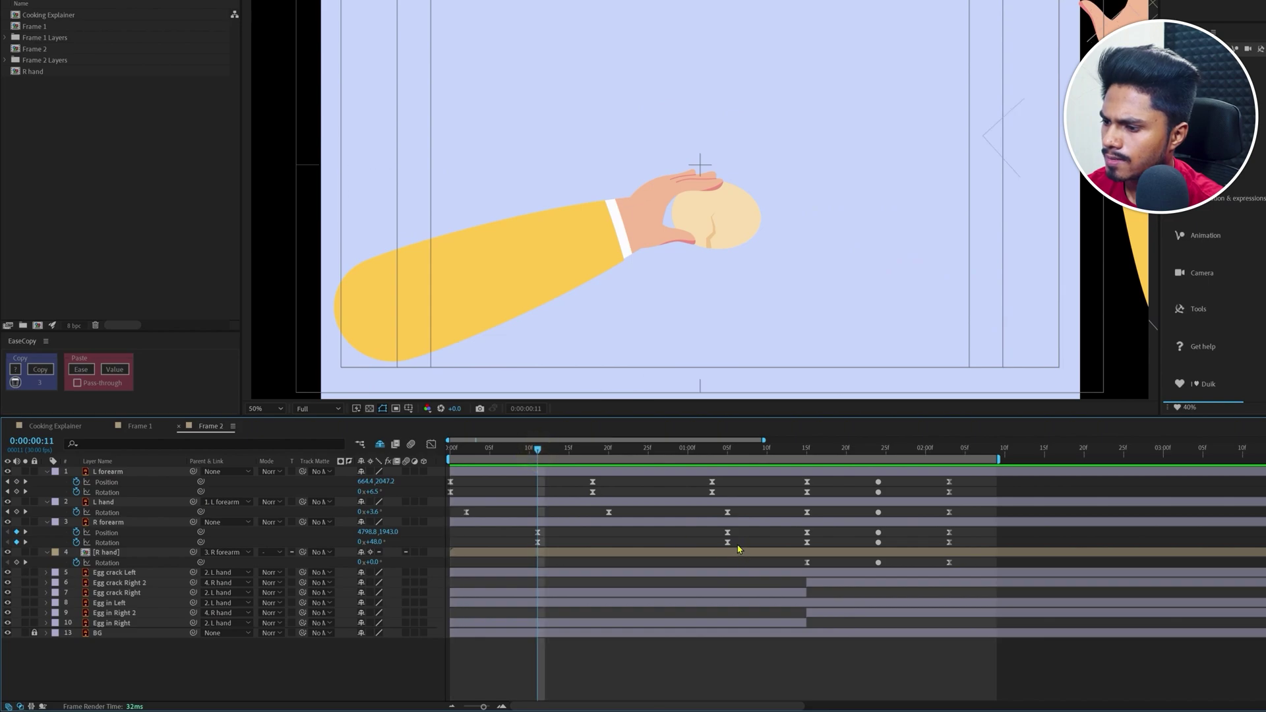
drag(737, 548, 520, 554)
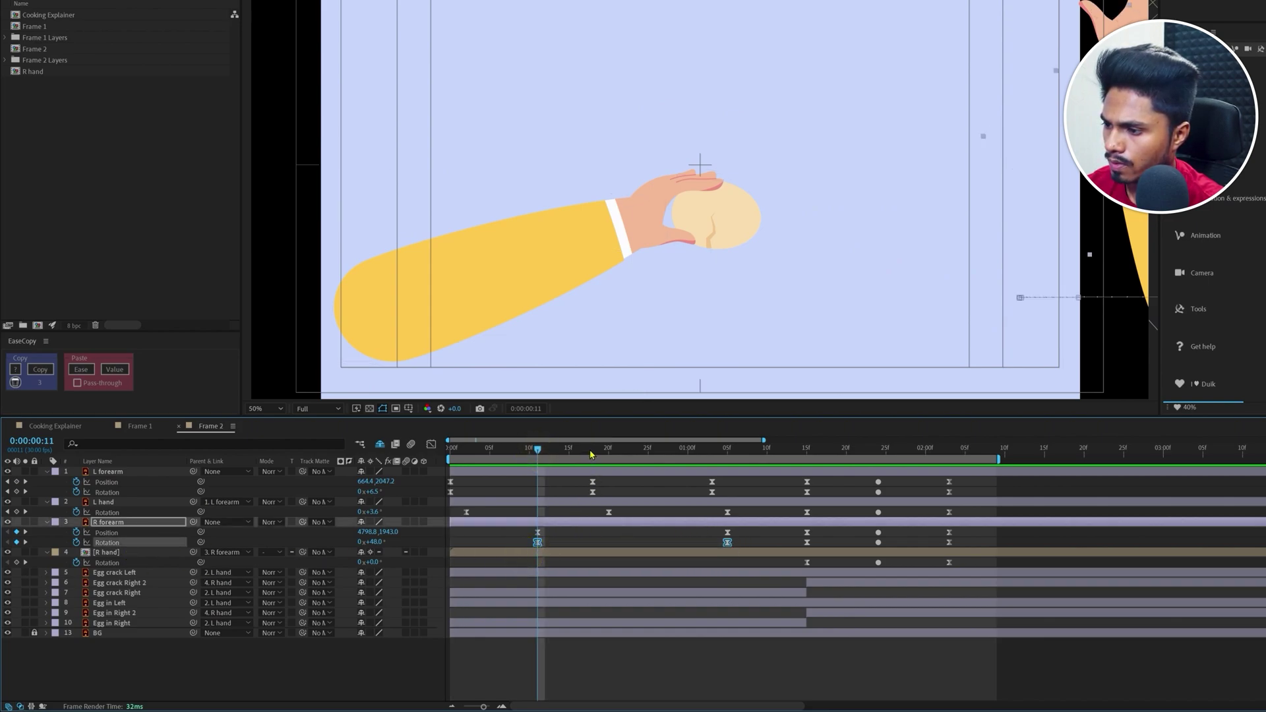
drag(591, 455, 727, 465)
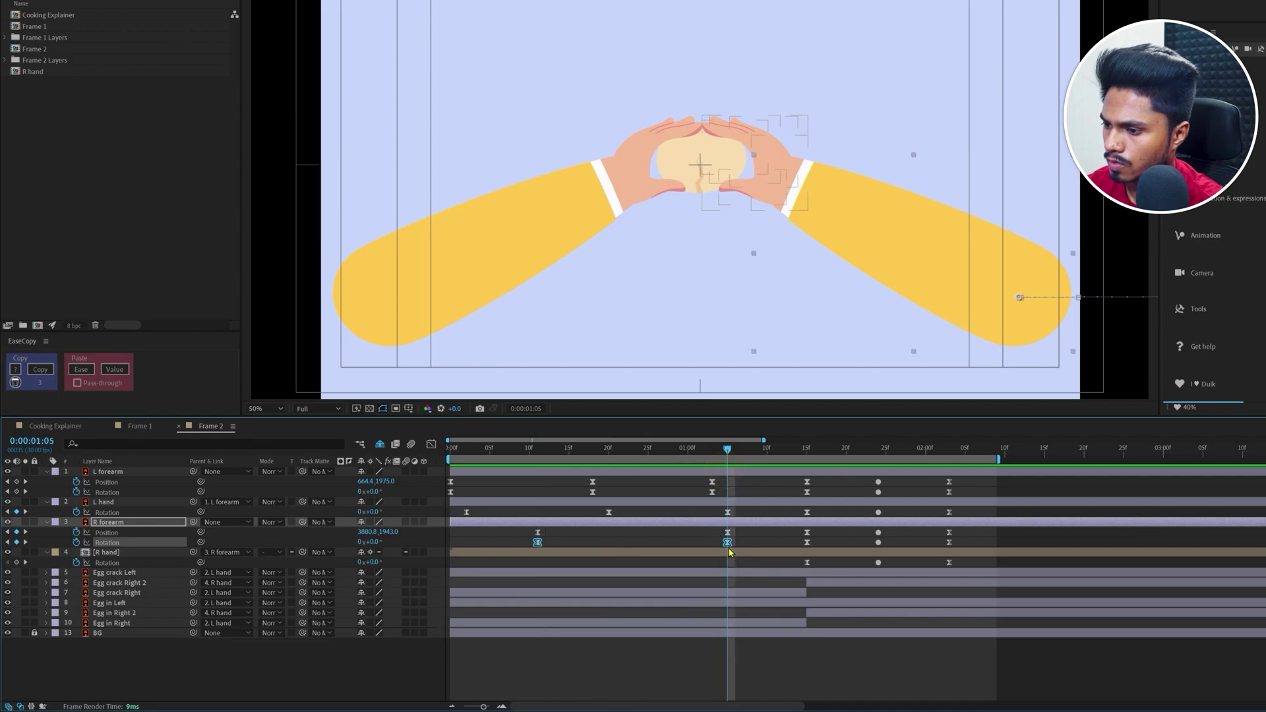
drag(729, 549, 766, 540)
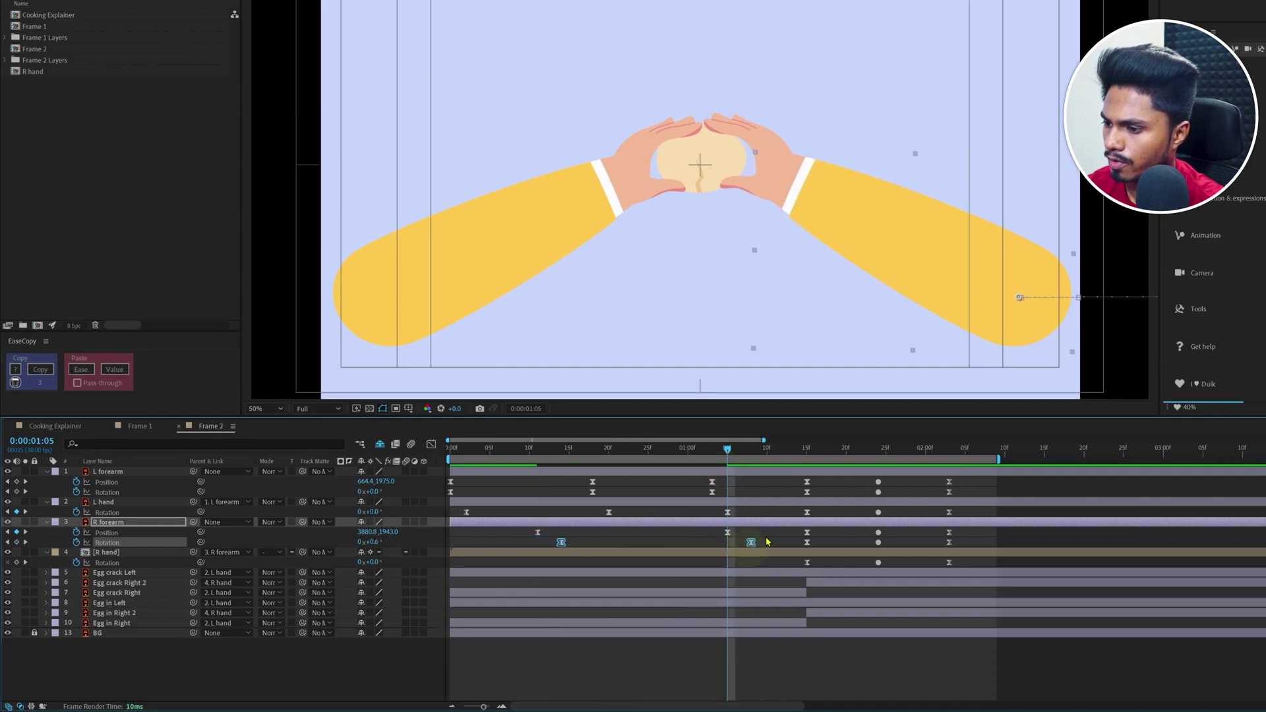
click(767, 540)
click(448, 447)
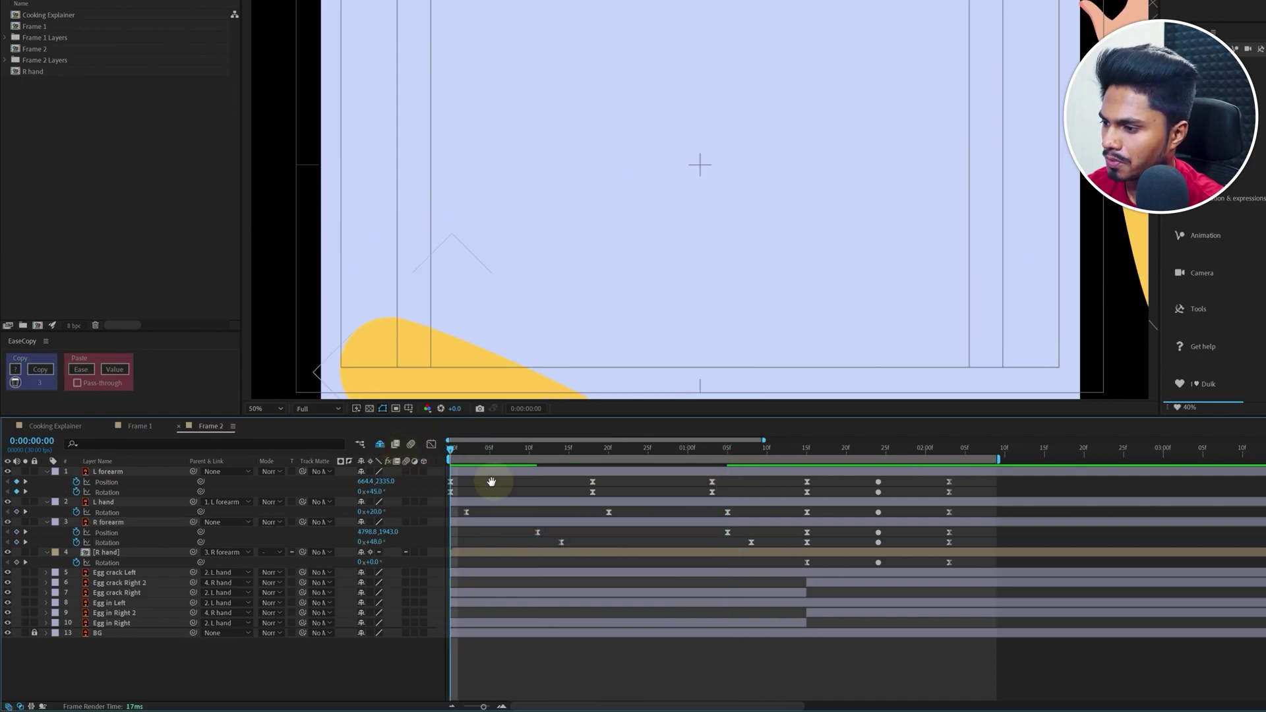
key(space)
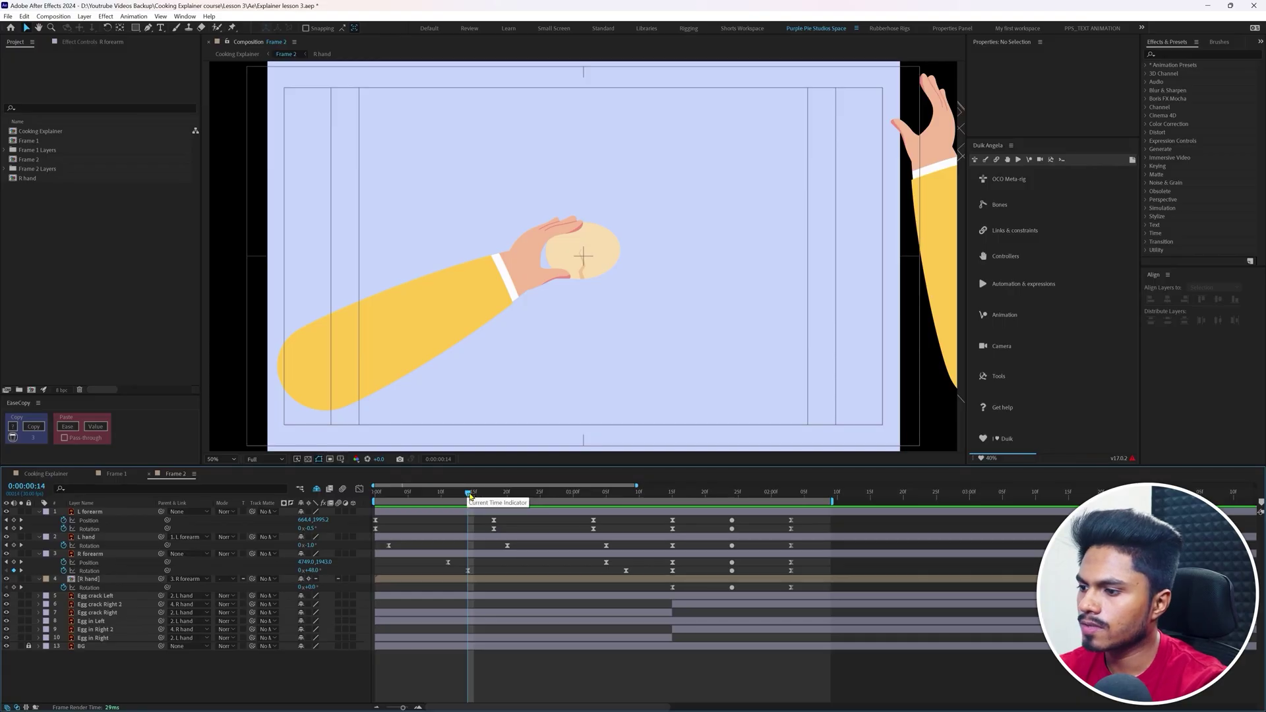
drag(469, 496, 471, 536)
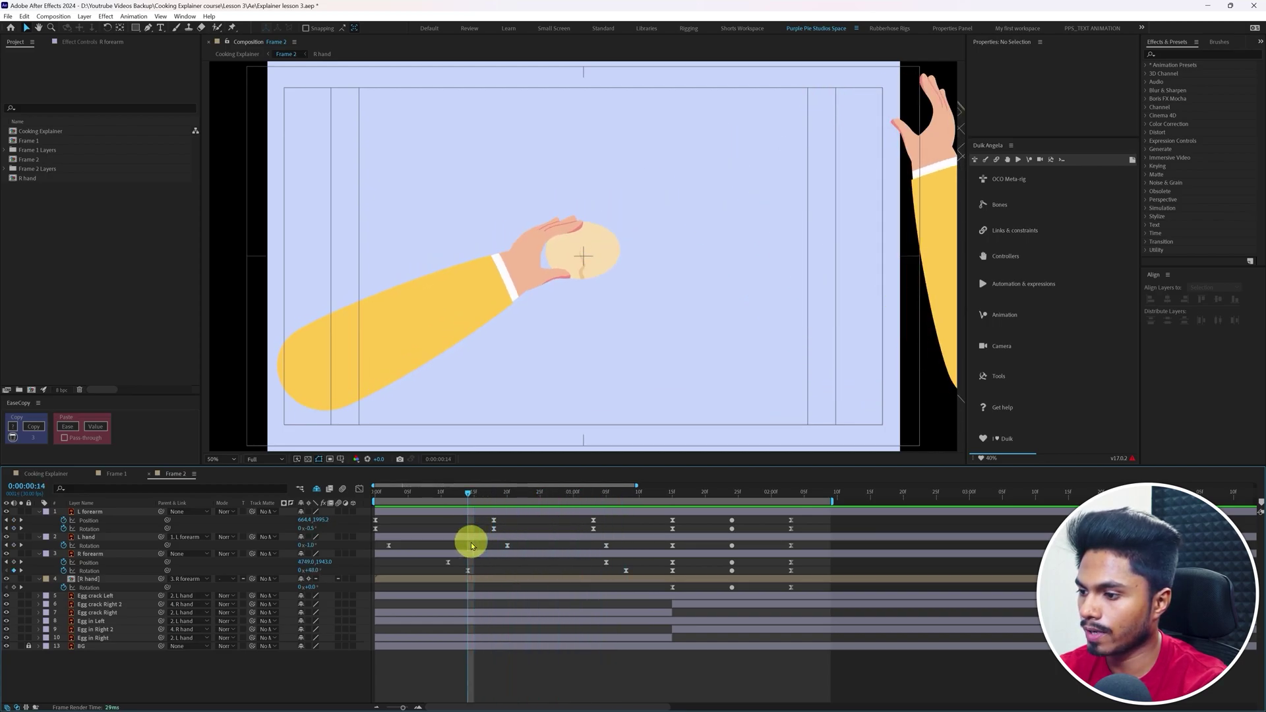
Open the R hand precomposition and solo the Fing 1 layer
double_click(106, 580)
scroll(695, 269, up, 8)
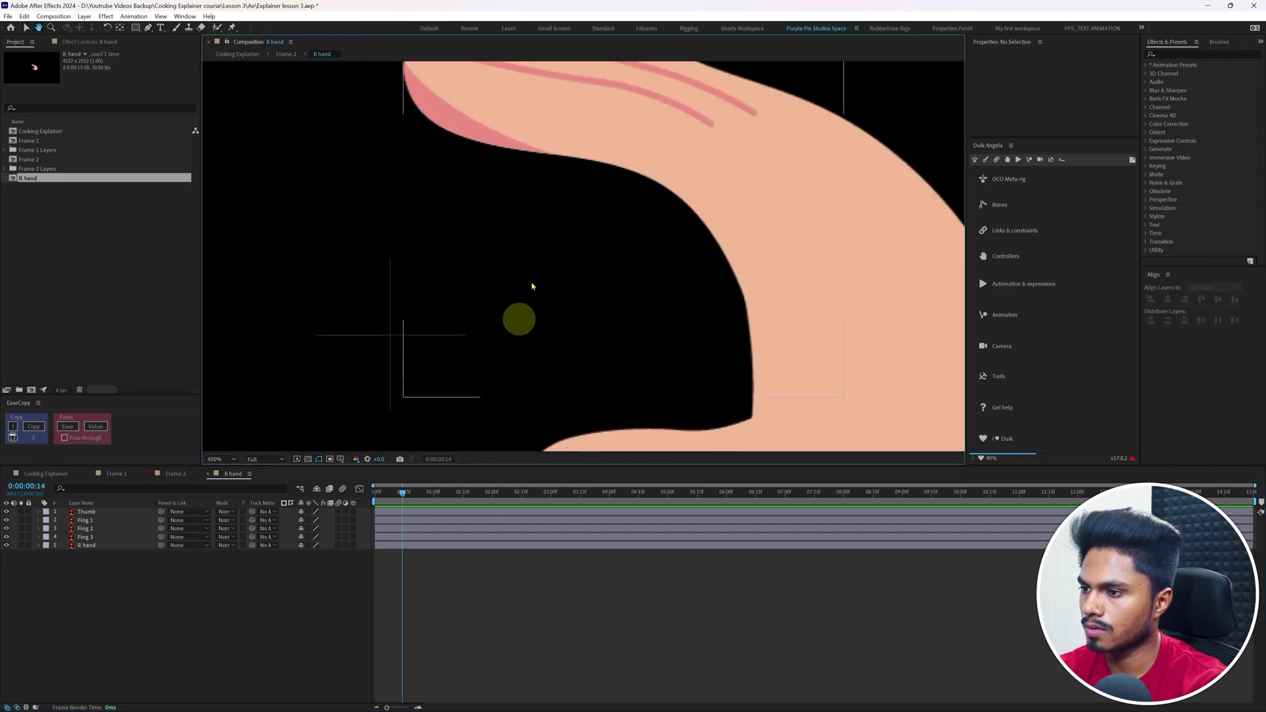
scroll(532, 286, down, 2)
scroll(573, 251, up, 1)
click(565, 192)
click(20, 519)
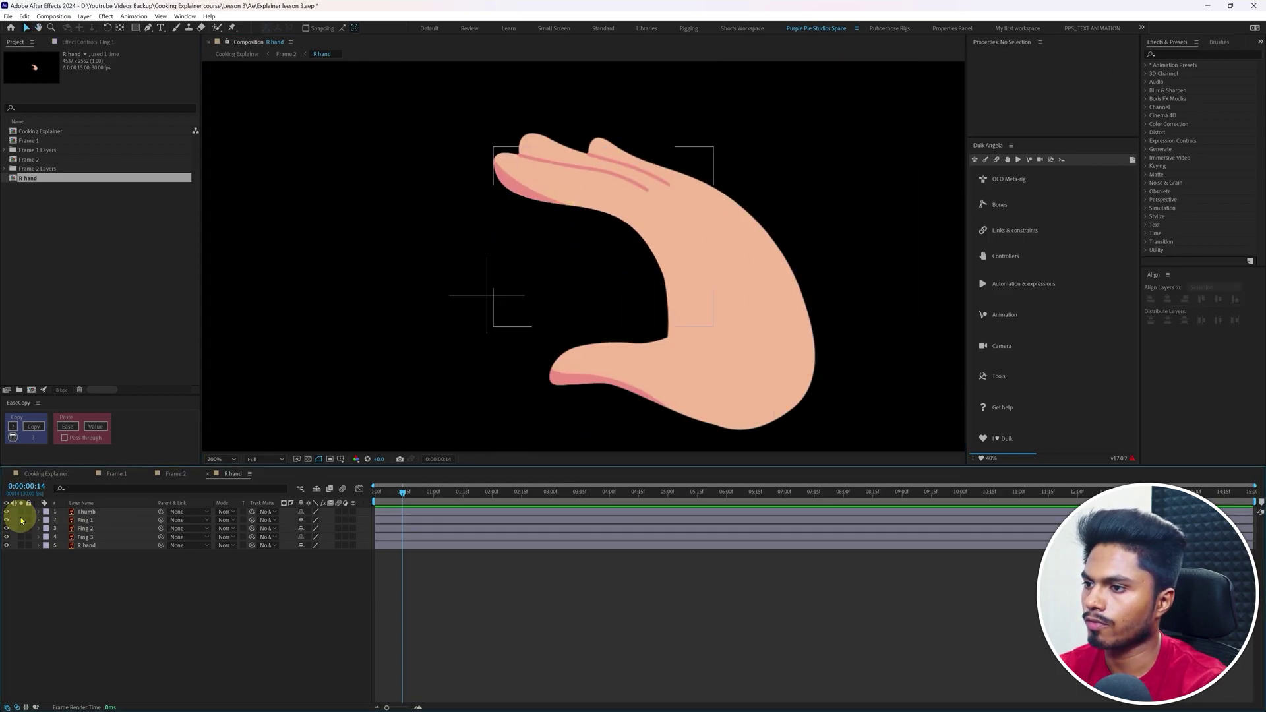
Place a puppet pin at the lower base of the Fing 1 finger
click(85, 520)
click(231, 28)
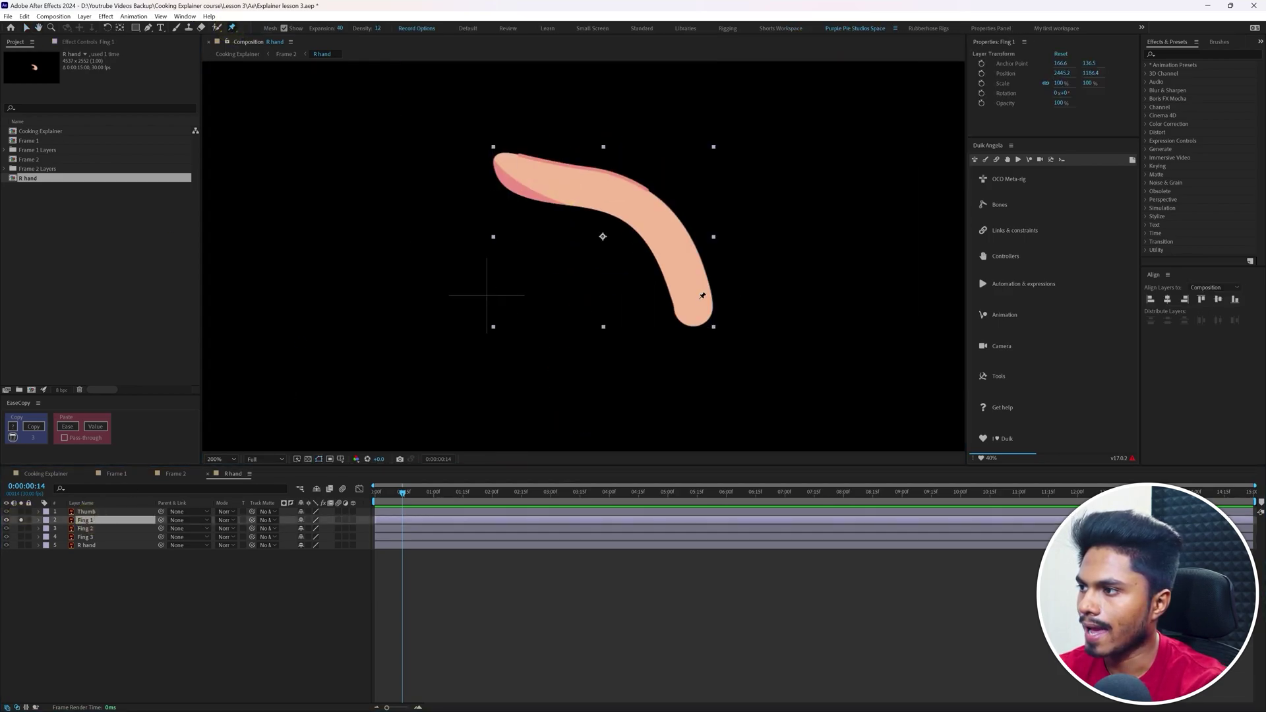
click(694, 308)
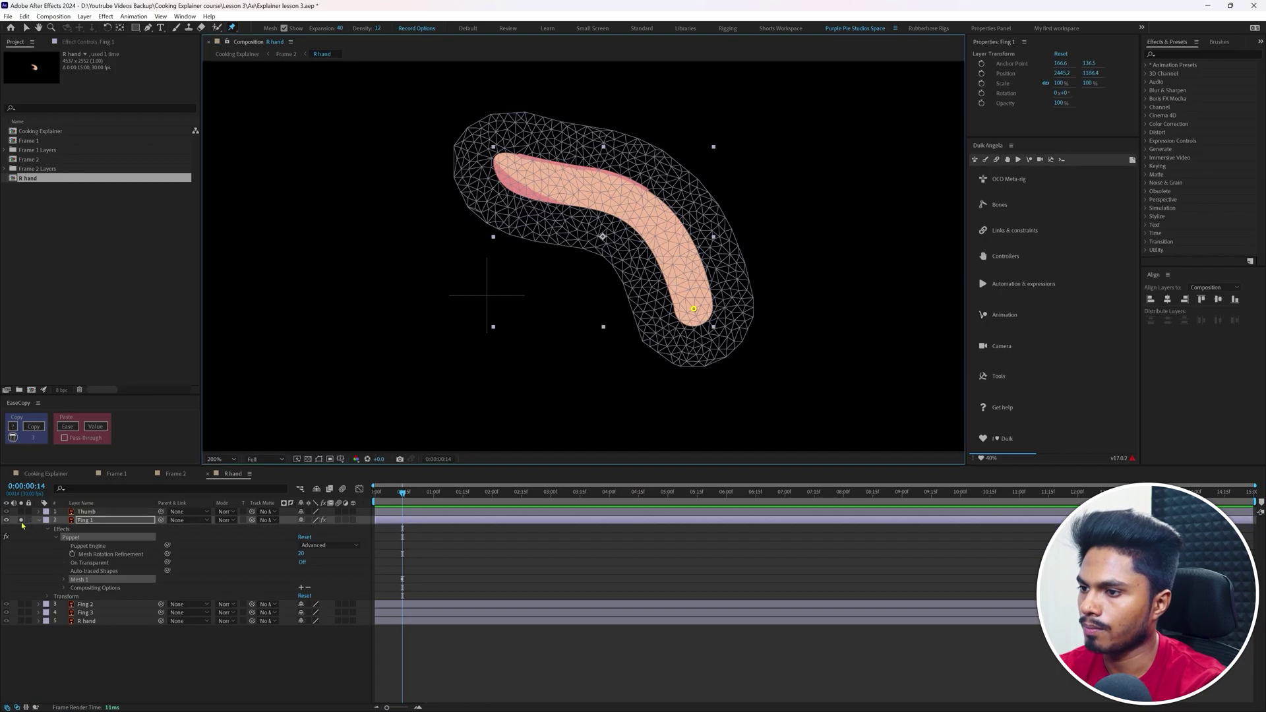
Unsolo Fing 1 and add three more puppet pins along it, at the lower knuckle, mid-finger and fingertip
click(21, 520)
click(651, 213)
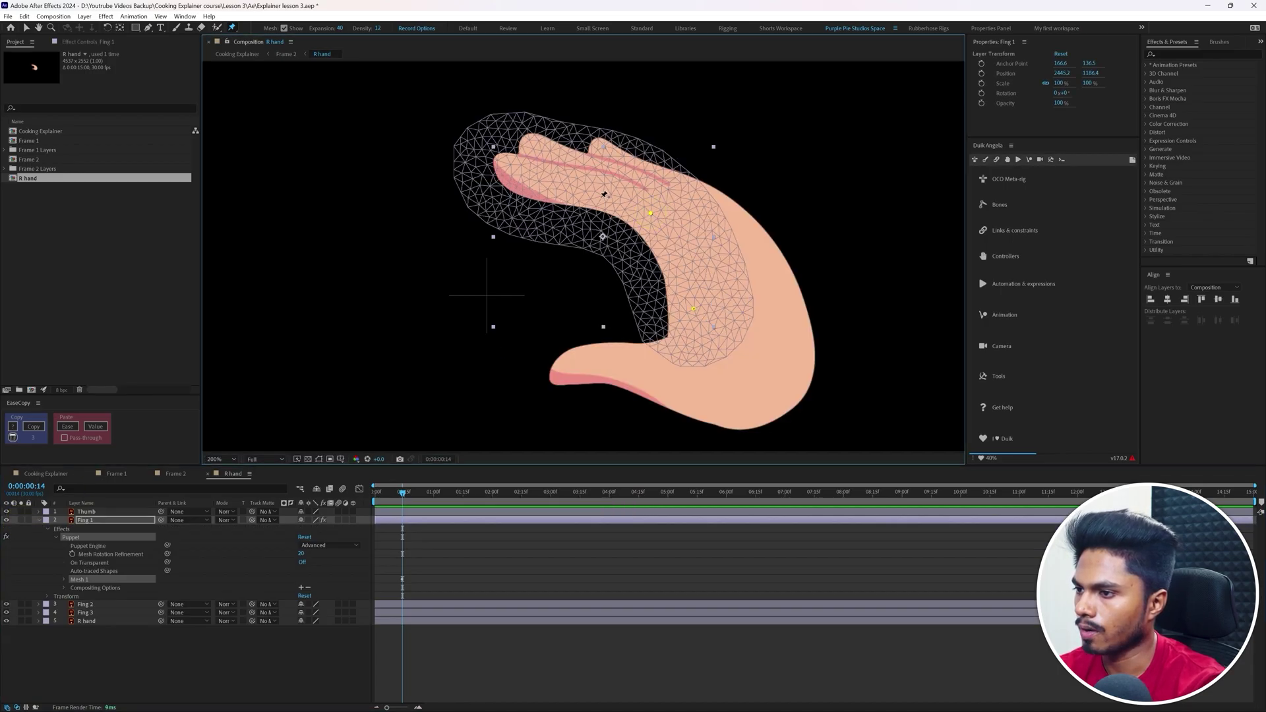
click(567, 188)
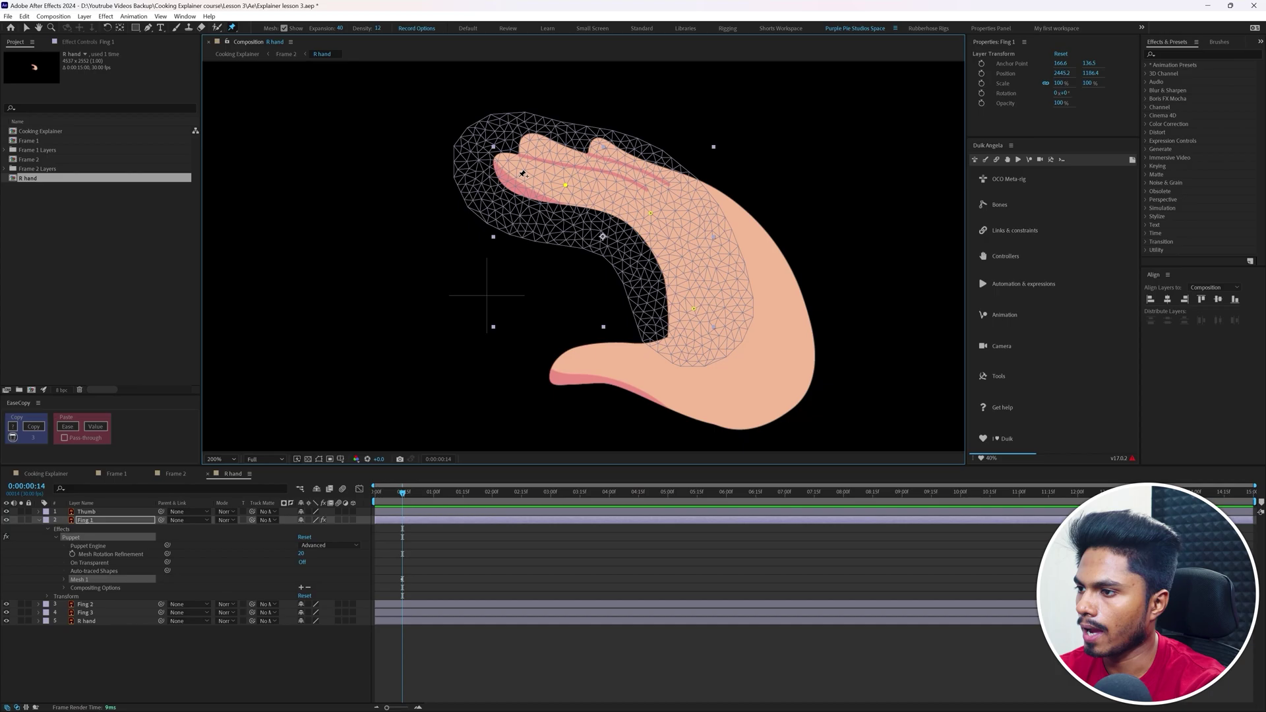
click(501, 167)
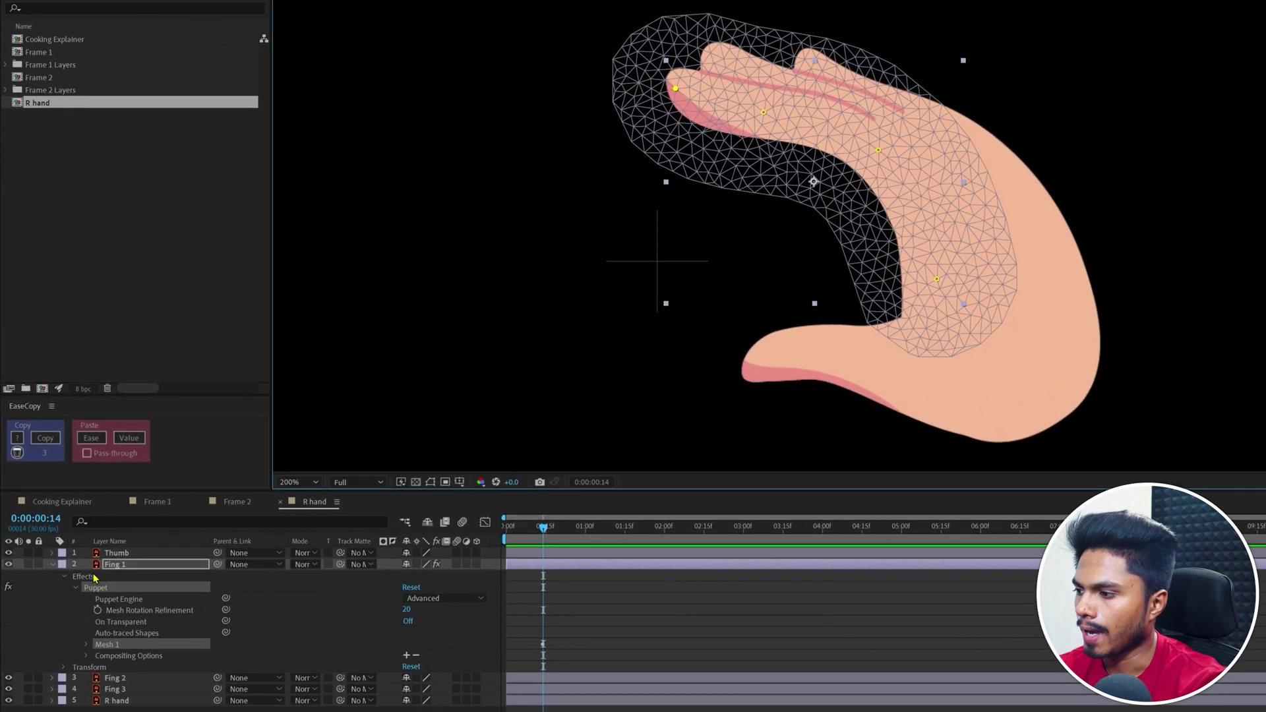
Generate Duik pin layers from Fing 1's four puppet pins with Add Pins
click(79, 538)
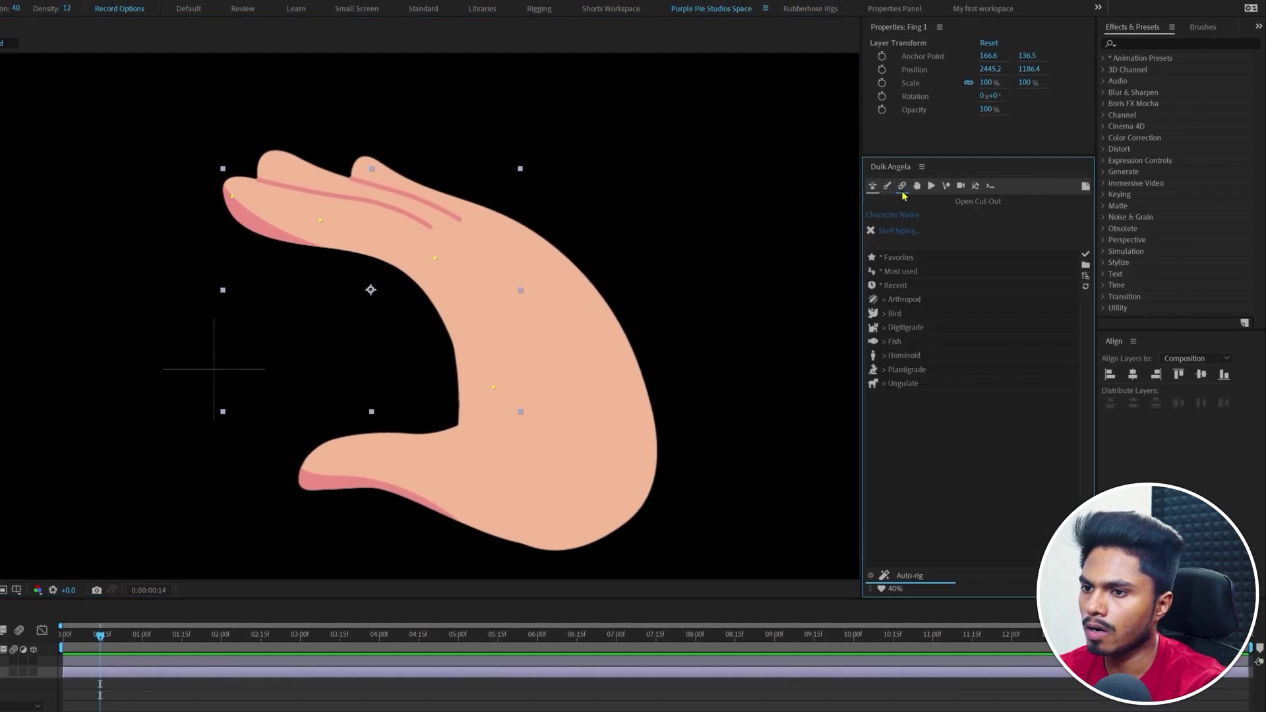
click(901, 186)
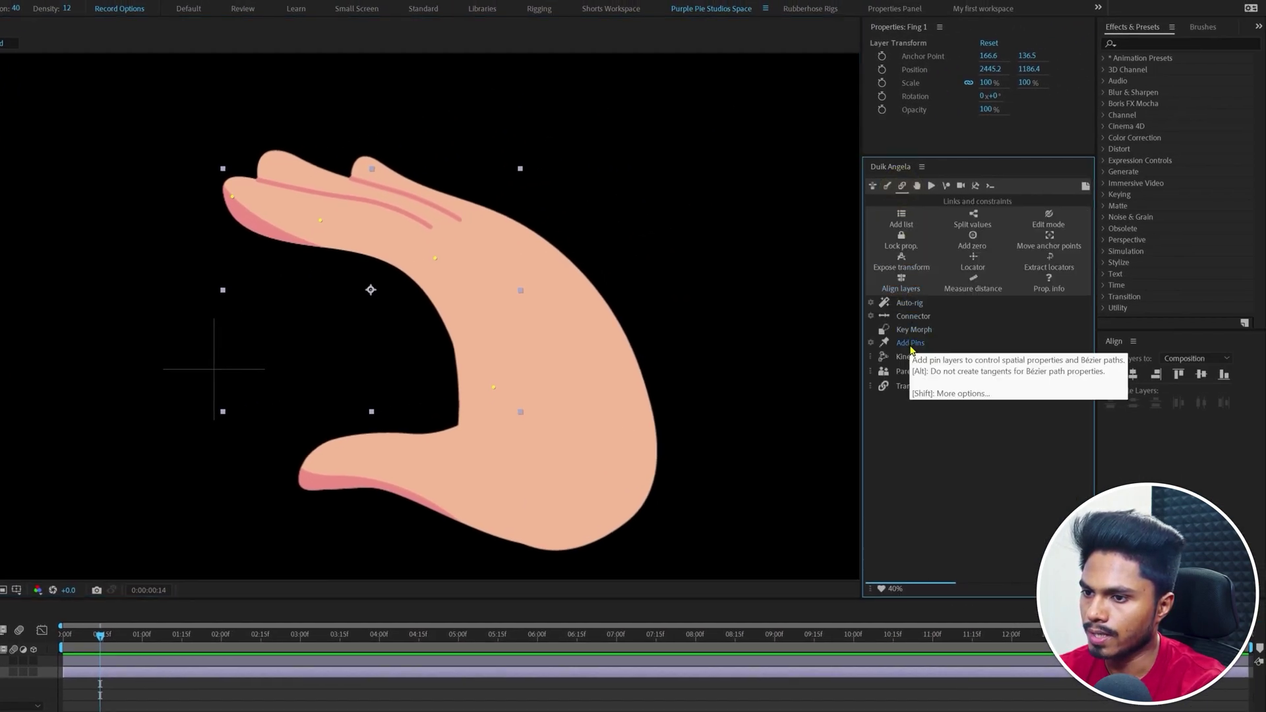
click(910, 343)
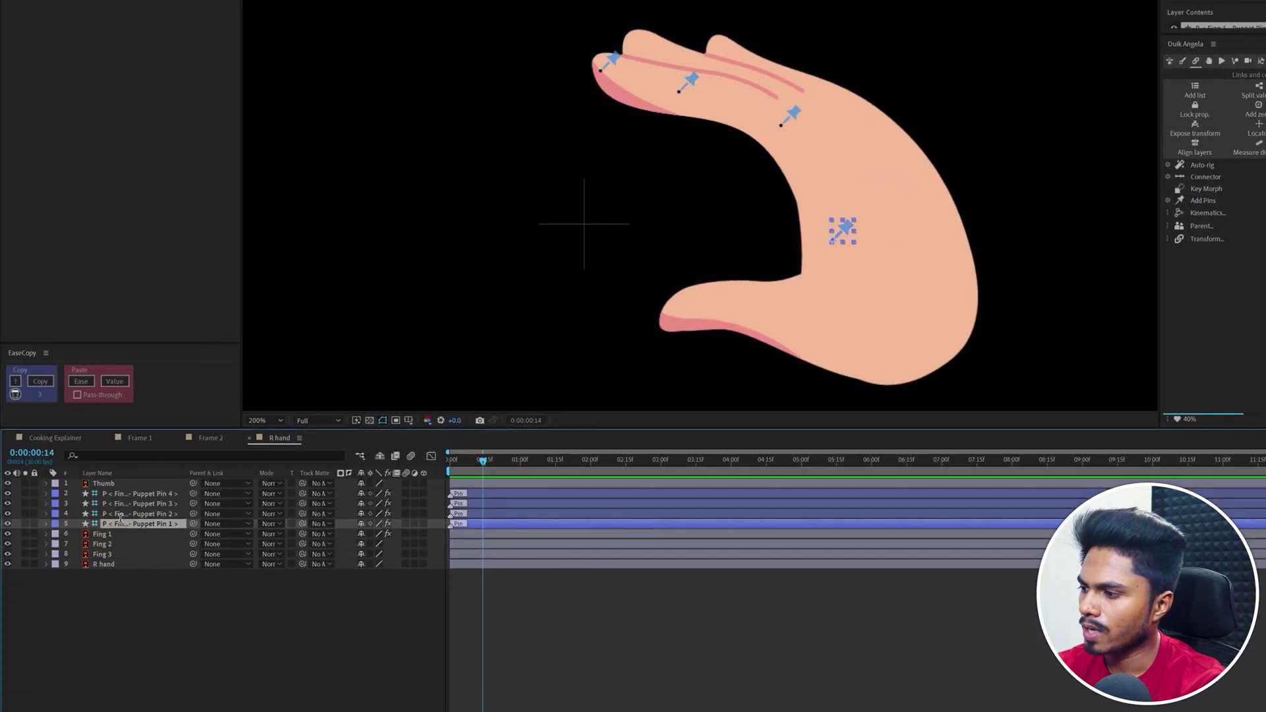
Rename Fing 1's pin layers 1, 2, 3 and 4, from the finger's base to its tip
text(1)
key(shift+Tab)
text(2)
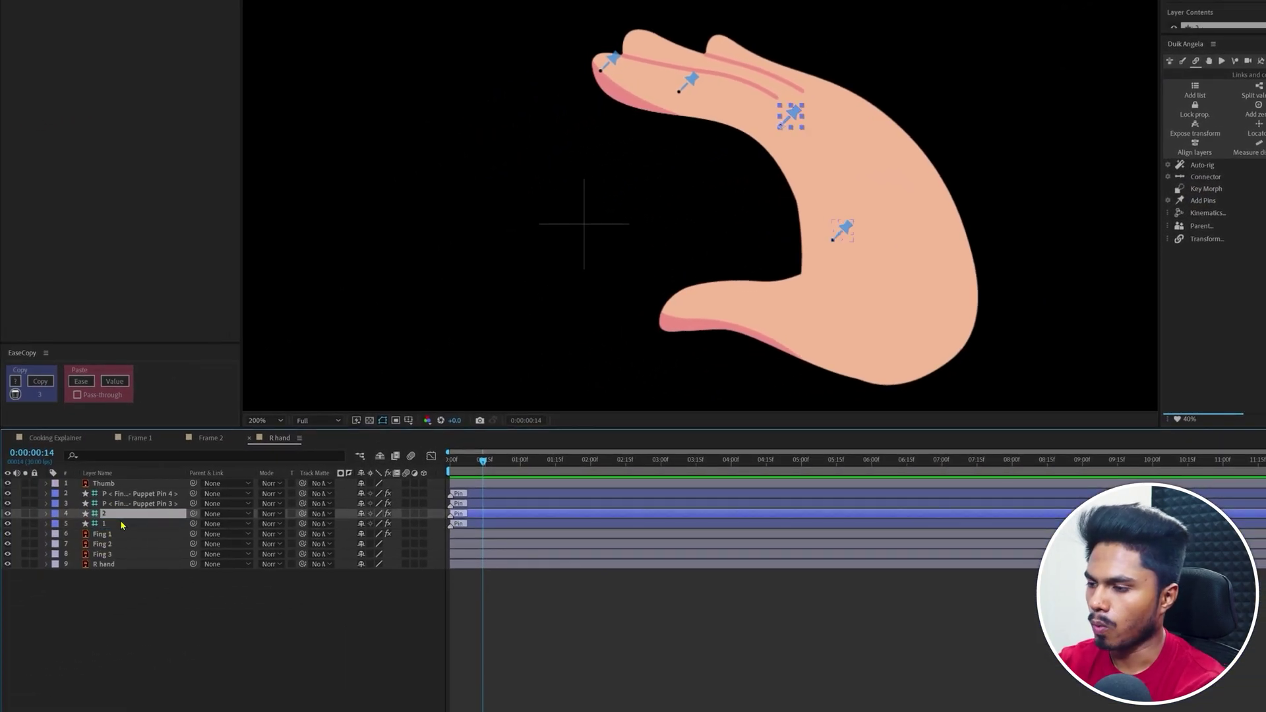
key(shift+Tab)
text(3)
key(shift+Tab)
text(4)
Place four puppet pins along Fing 2 from base to tip and convert them to Duik pin layers named 1 to 4
click(102, 544)
click(25, 544)
click(881, 260)
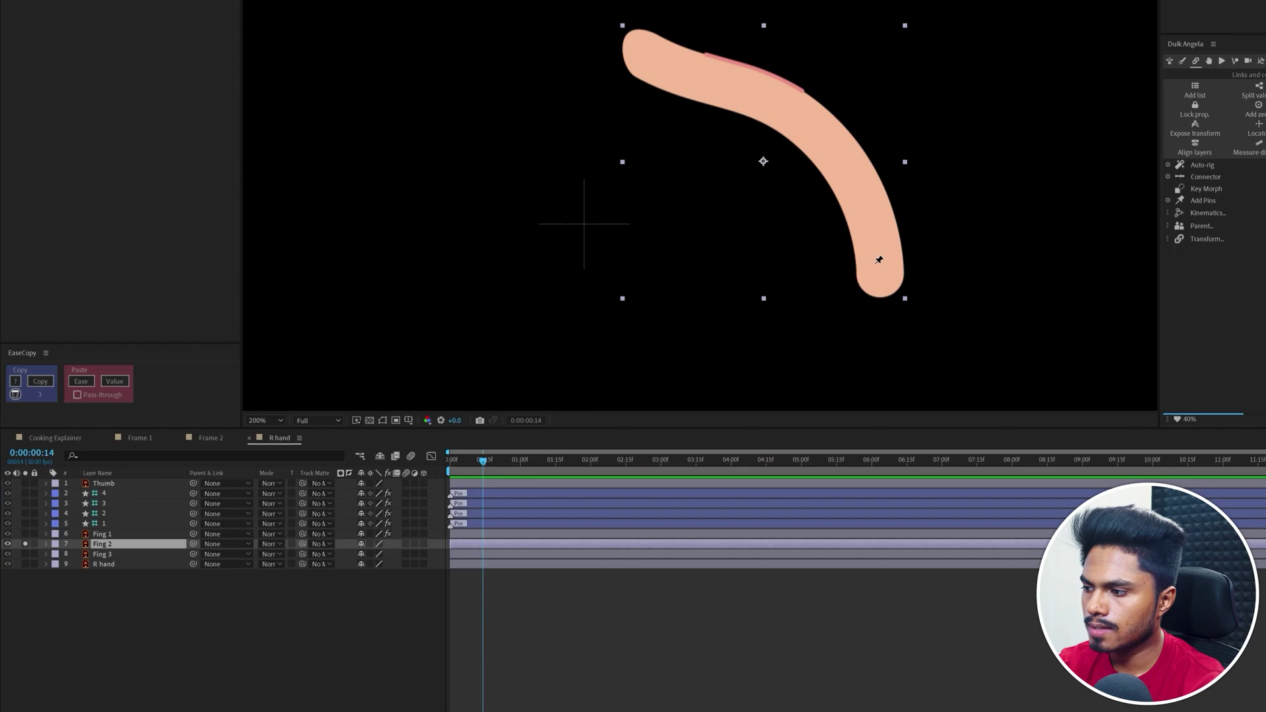
click(801, 109)
click(1203, 200)
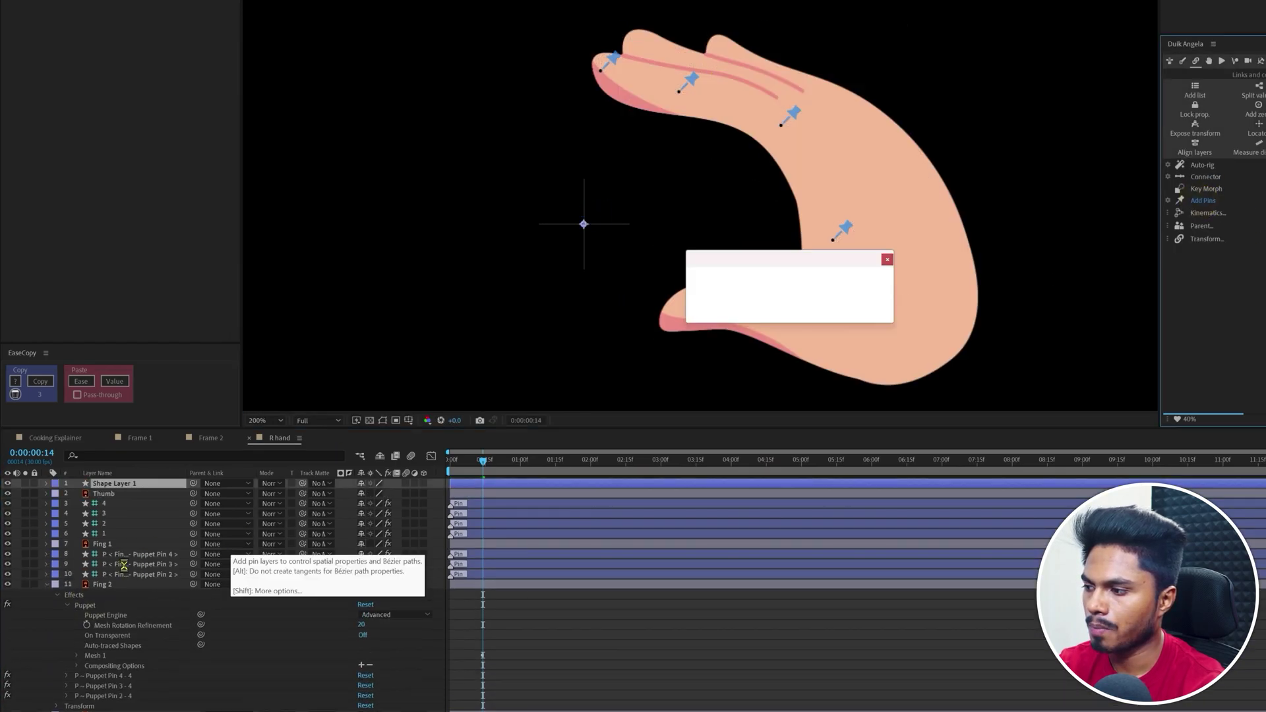
click(46, 584)
Place four puppet pins along Fing 3 from base to tip and generate Duik pin layers for them
click(102, 594)
click(25, 594)
click(952, 283)
click(25, 594)
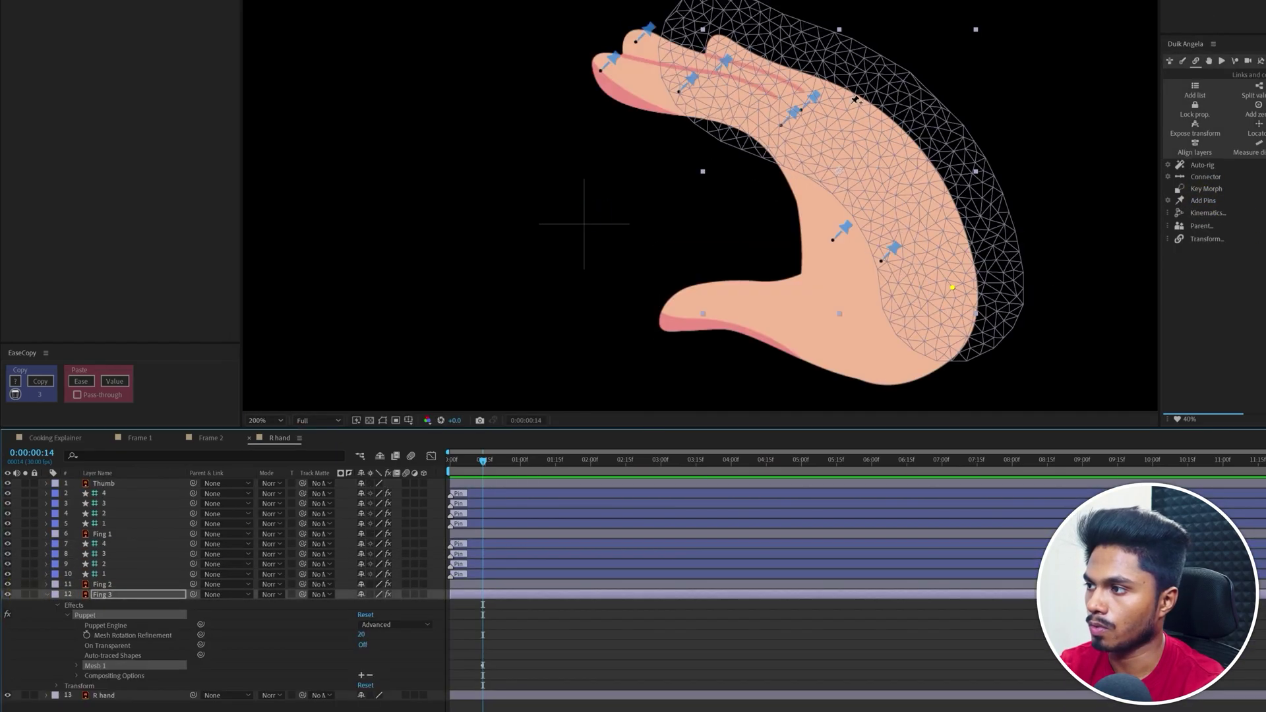
click(791, 85)
click(720, 48)
click(1204, 200)
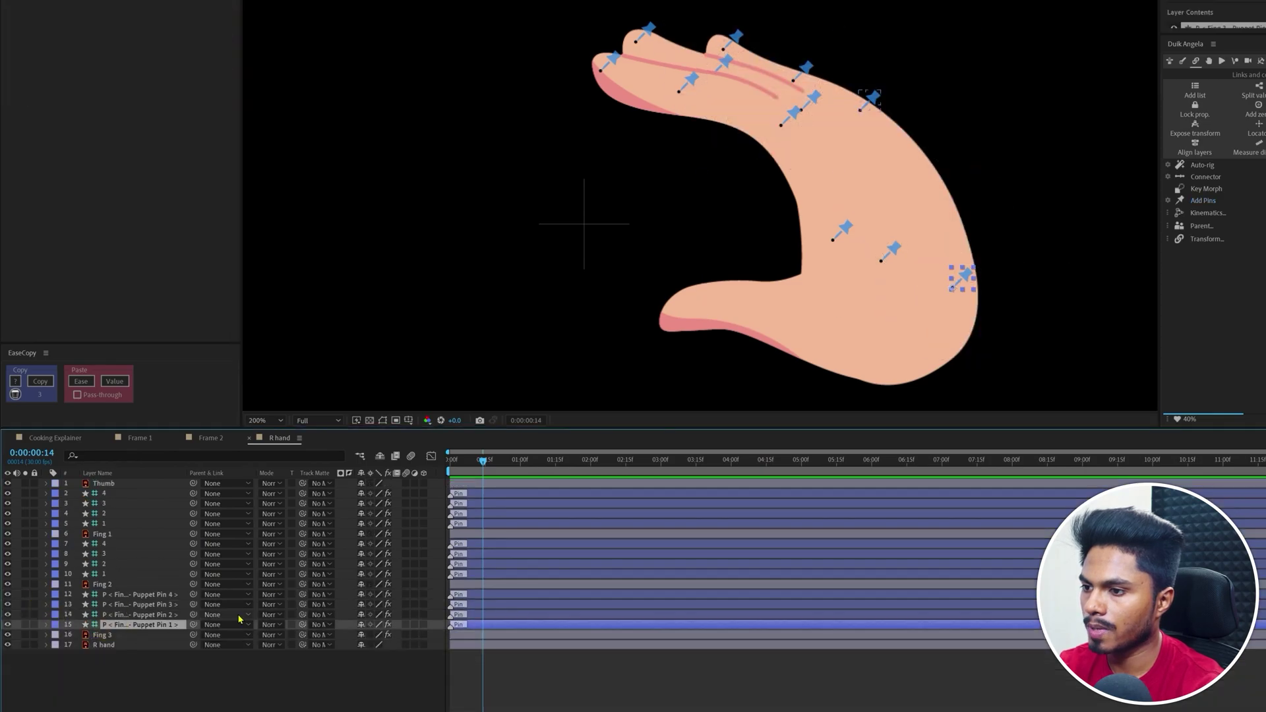
Name Fing 3's pin layers 1 to 4, then pin the Thumb and create its four numbered Duik pin layers
click(100, 644)
click(104, 483)
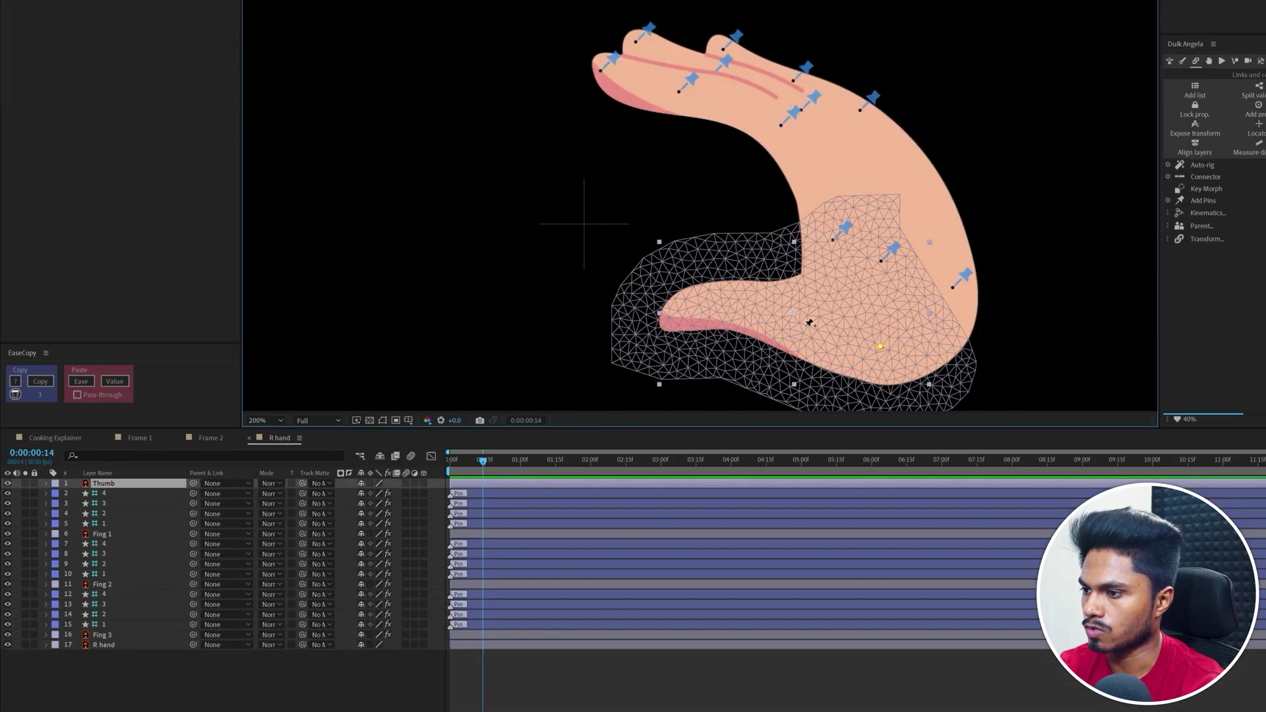
key(e)
click(1204, 200)
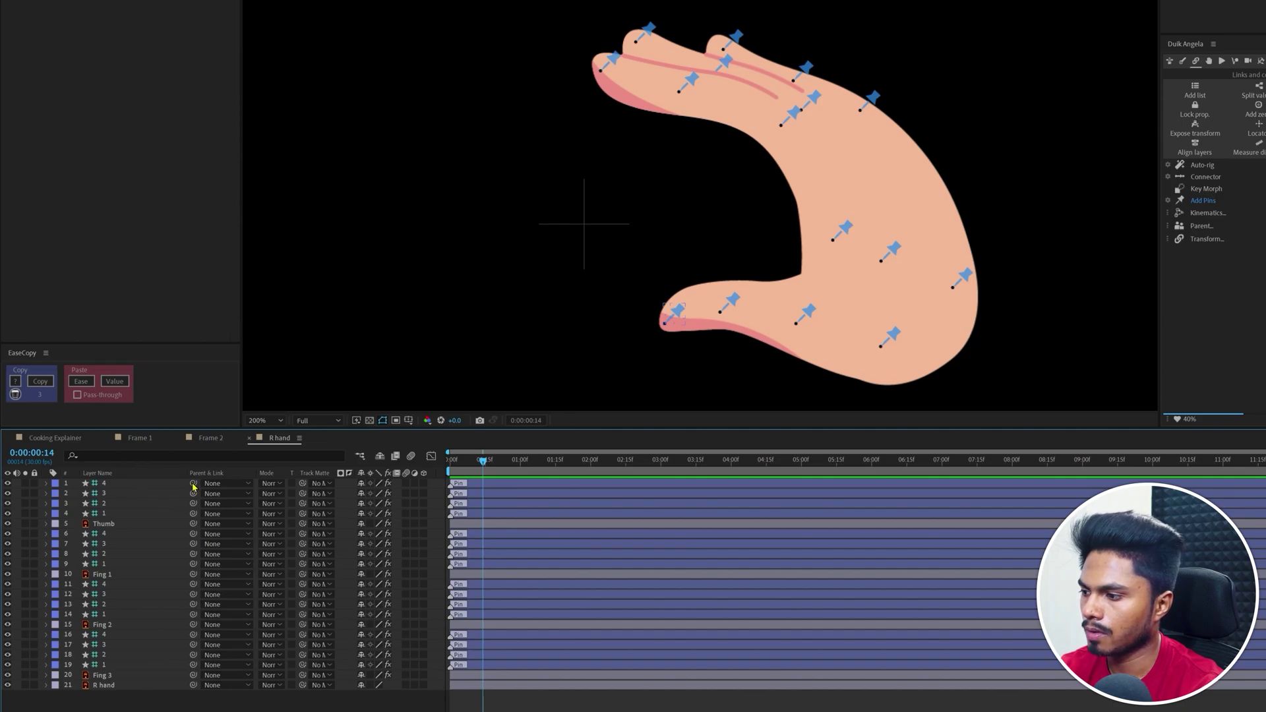
Parent the pin layers in a chain for the thumb and each finger: 4 to 3, 3 to 2, and 2 to 1
drag(193, 483, 165, 544)
click(173, 534)
drag(193, 544, 159, 553)
drag(193, 554, 158, 563)
click(173, 584)
drag(193, 584, 145, 604)
drag(193, 604, 121, 617)
click(172, 634)
drag(193, 635, 213, 654)
drag(193, 654, 118, 656)
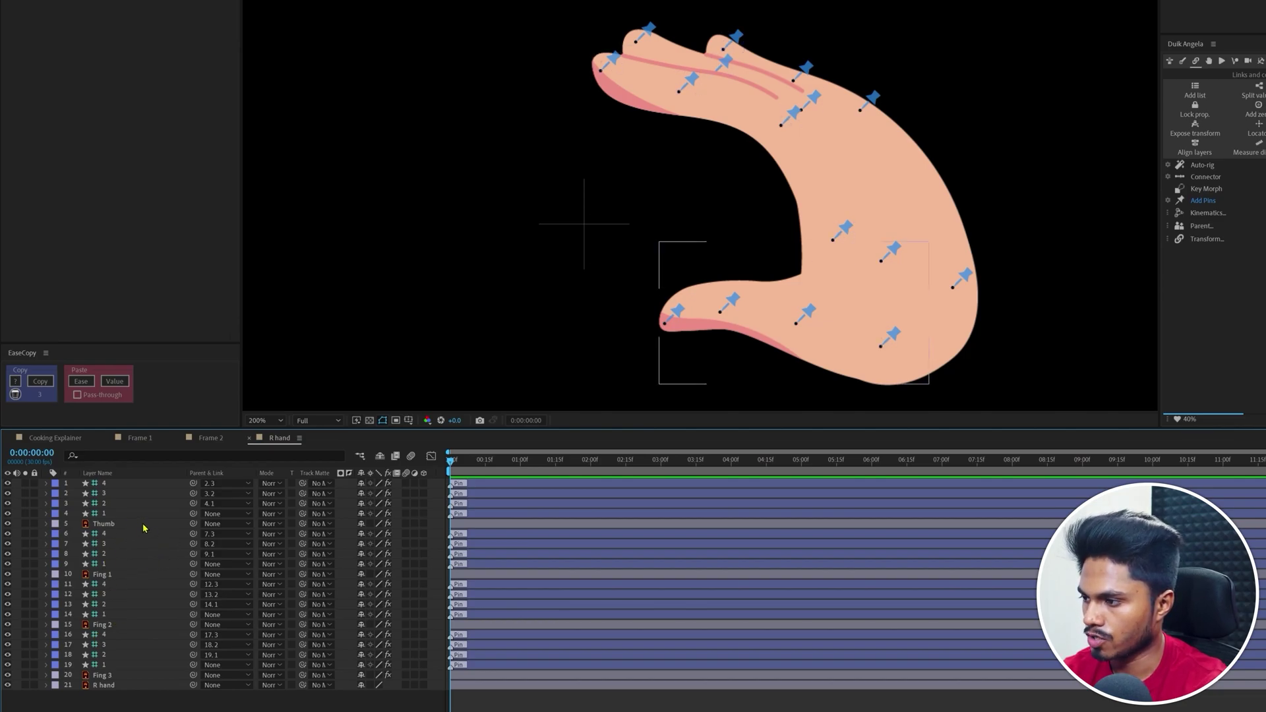
Set a Rotation keyframe on Fing 1's pin layer 2 in R hand at 0:00:00:15, timed against the Frame 2 animation
click(210, 438)
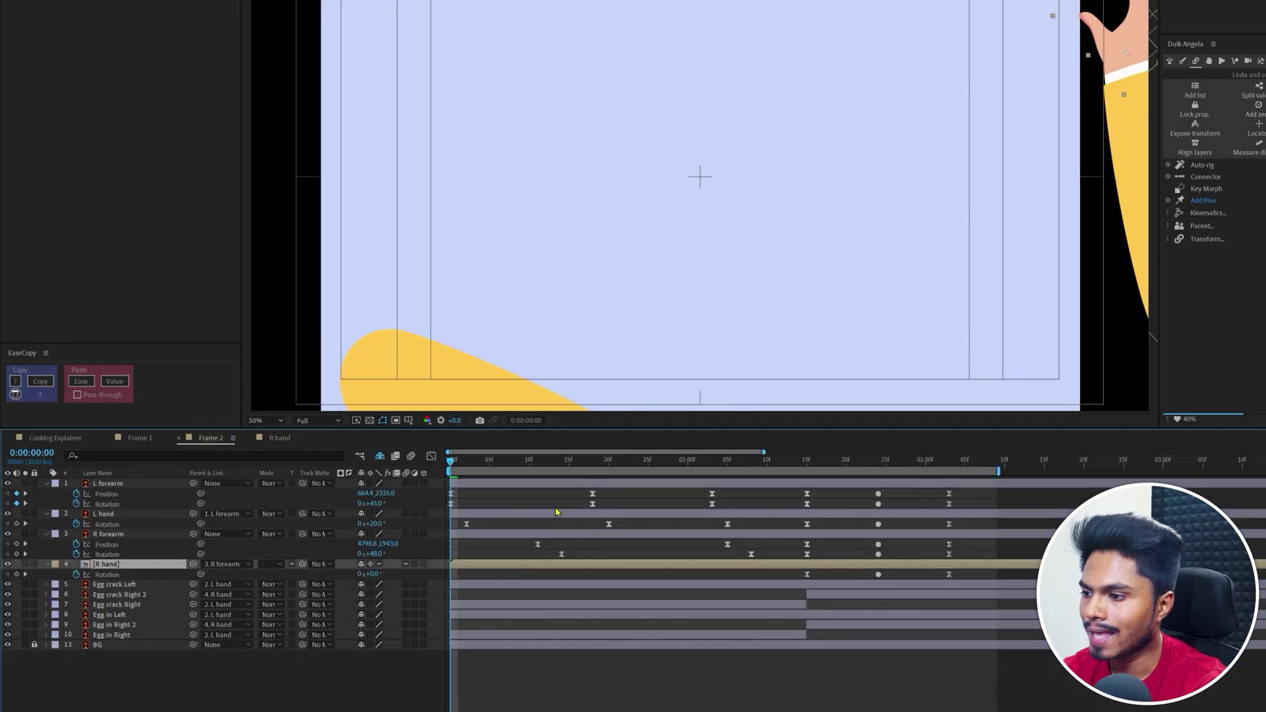
drag(554, 466, 572, 488)
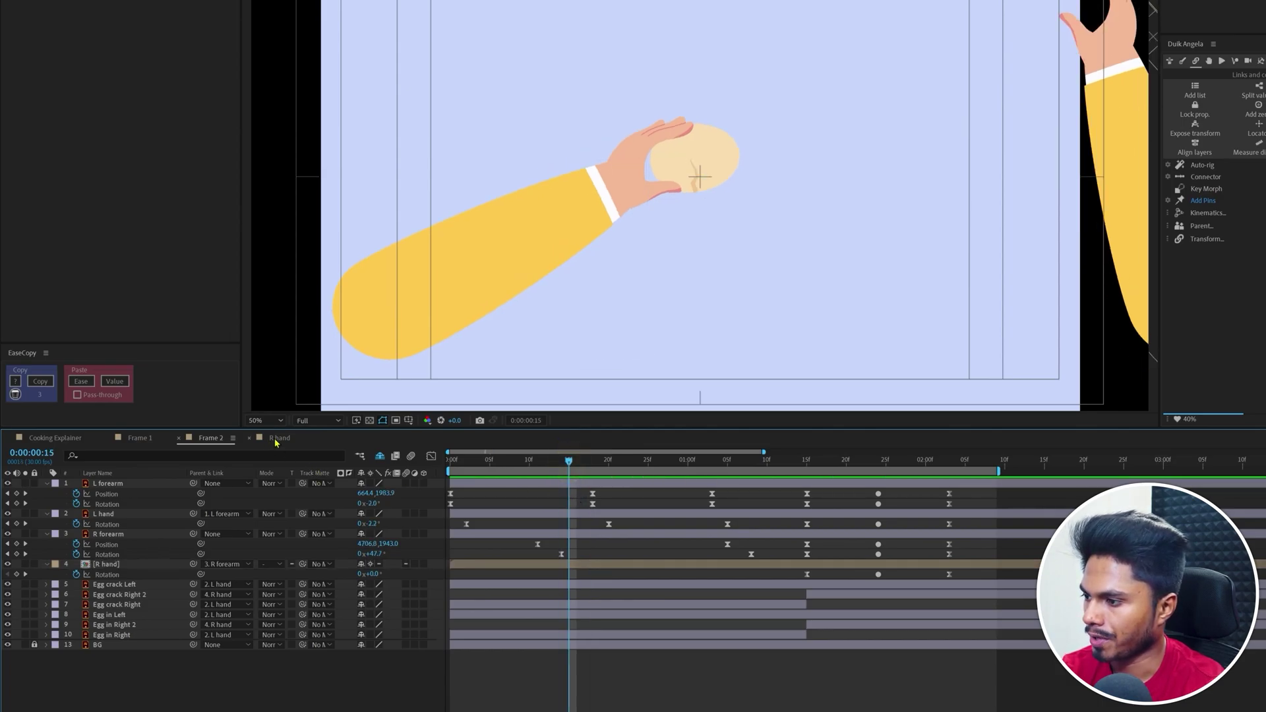
double_click(112, 564)
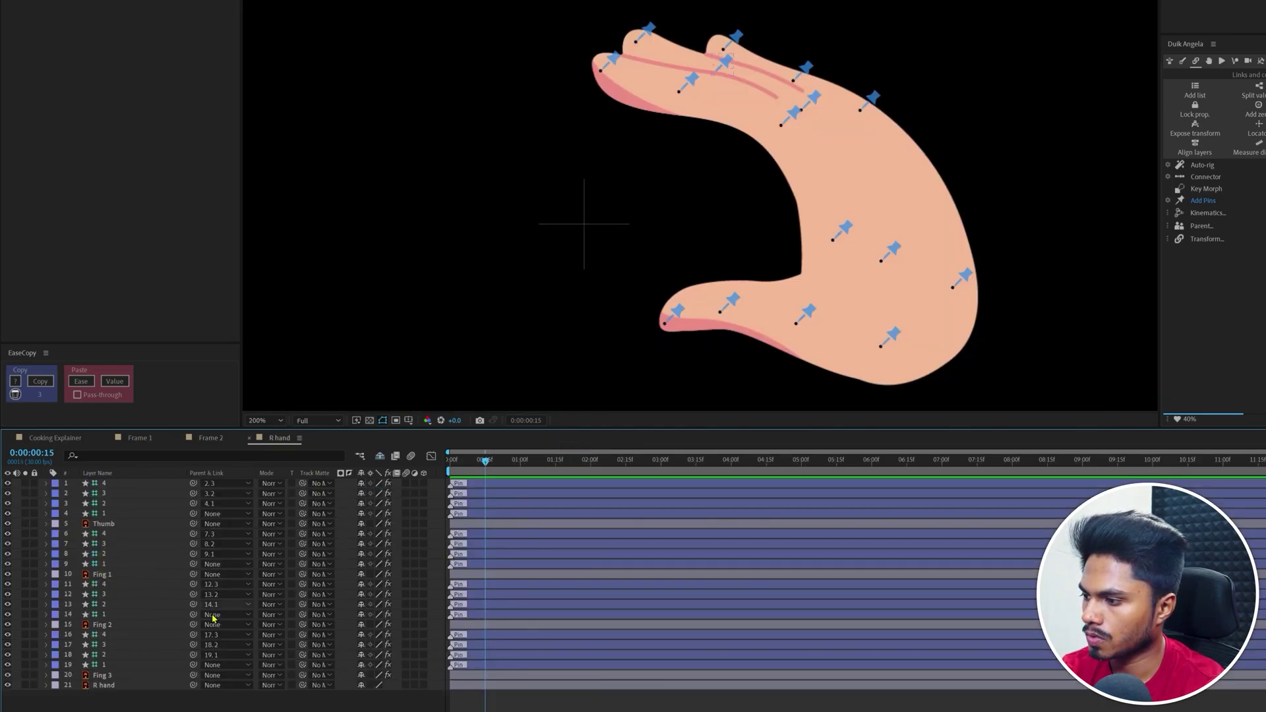
click(112, 656)
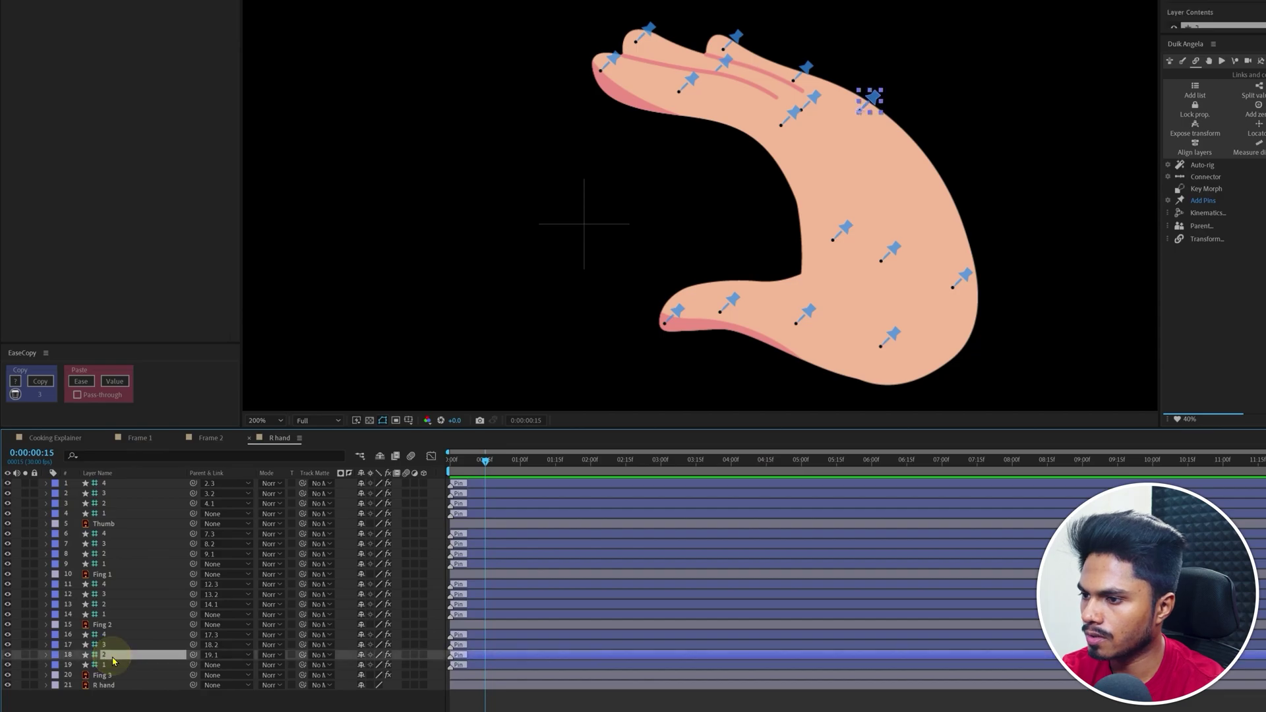
click(110, 556)
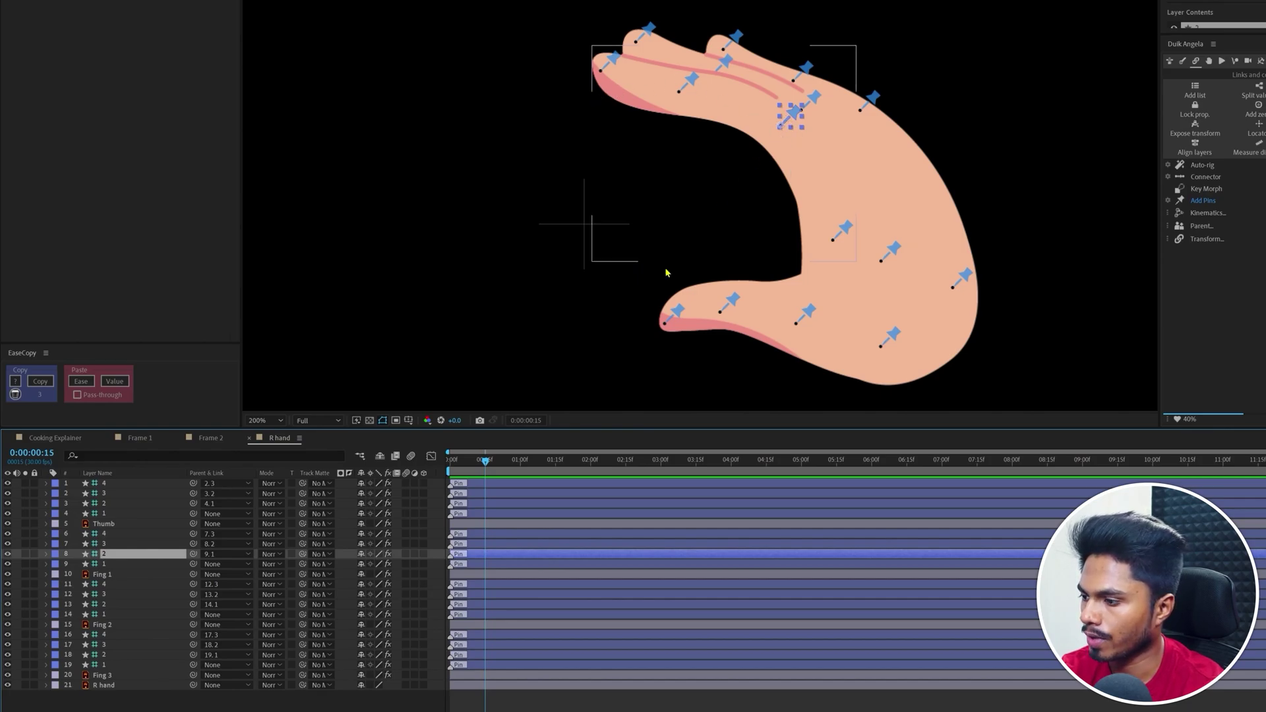
key(r)
click(76, 565)
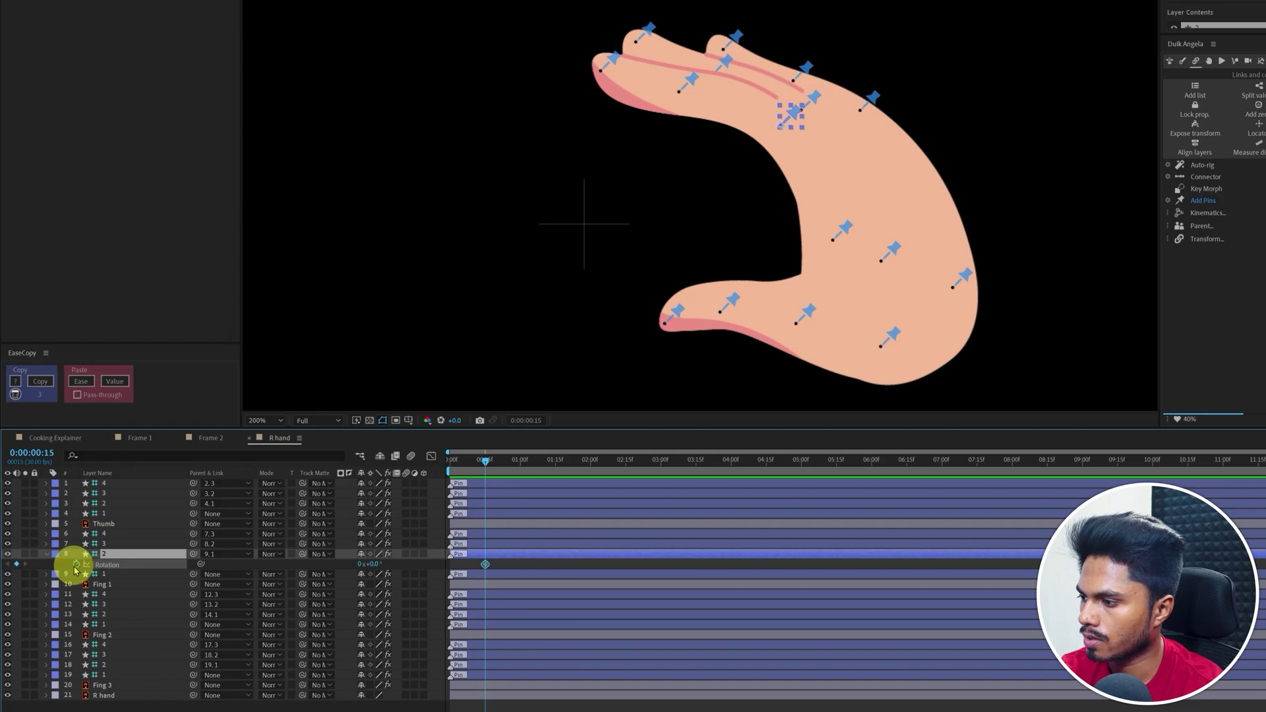
Find where the right hand grips the egg in Frame 2 and add a second Rotation keyframe to Fing 1's pin 2 at 0:00:01:09
click(196, 436)
drag(455, 461, 757, 473)
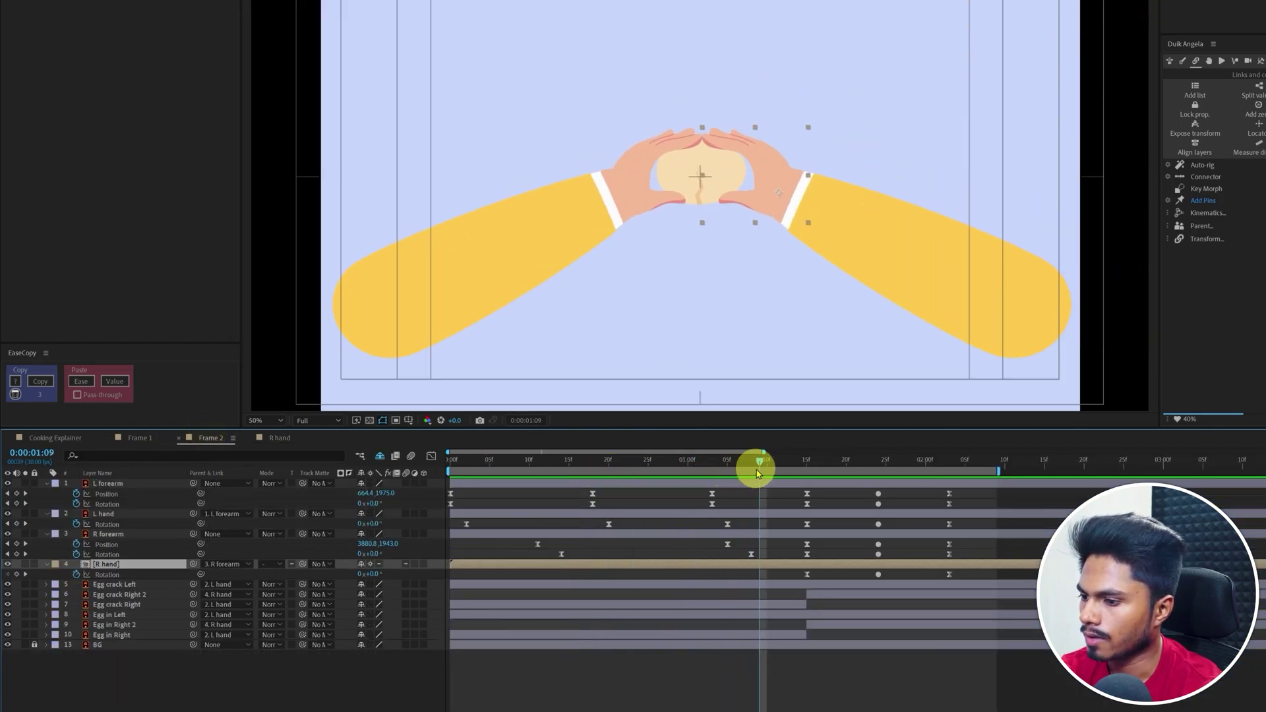
click(281, 438)
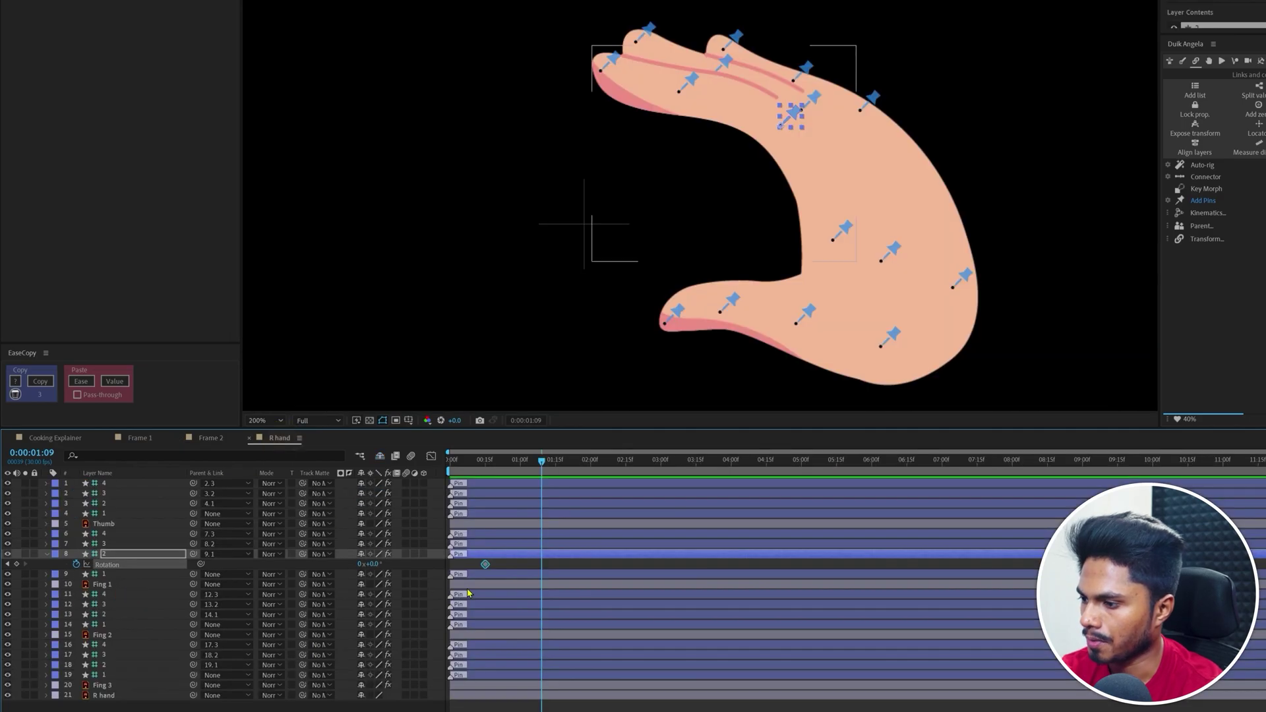
click(17, 564)
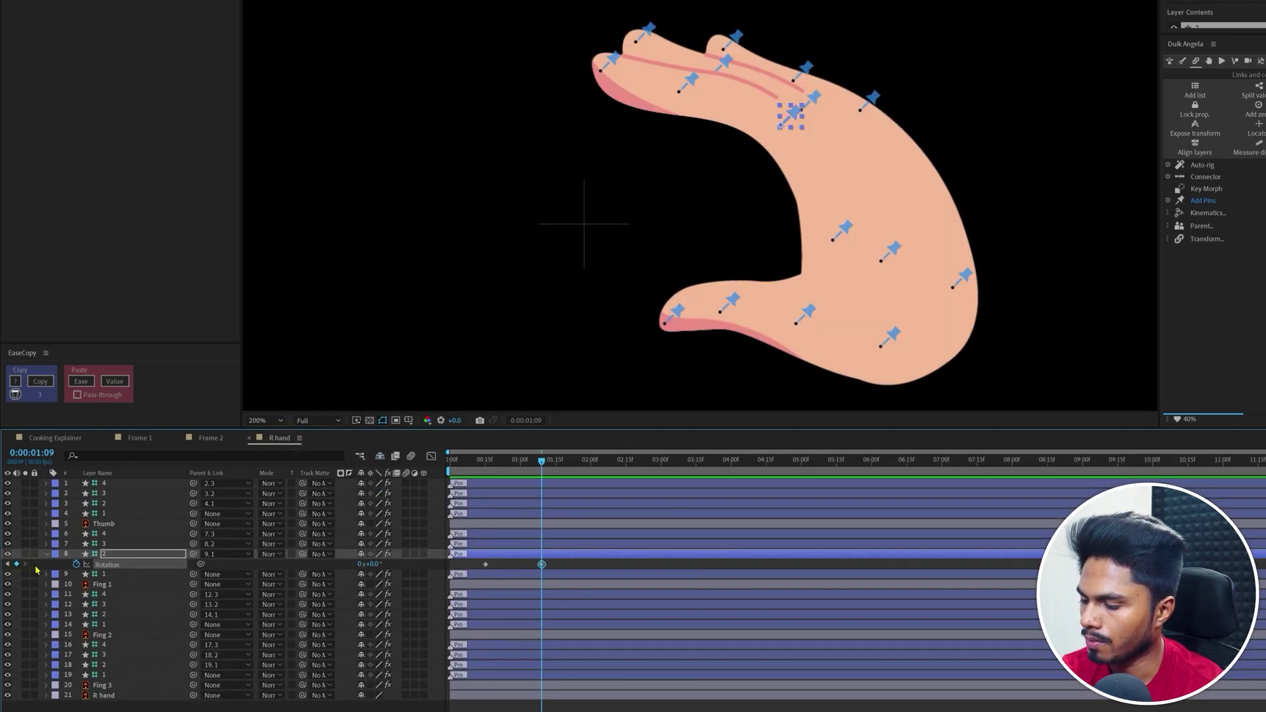
Set Fing 1 pin 2's Rotation to 8° at 0:00:00:15, then ease and copy both of its keyframes
drag(367, 566, 381, 562)
click(380, 565)
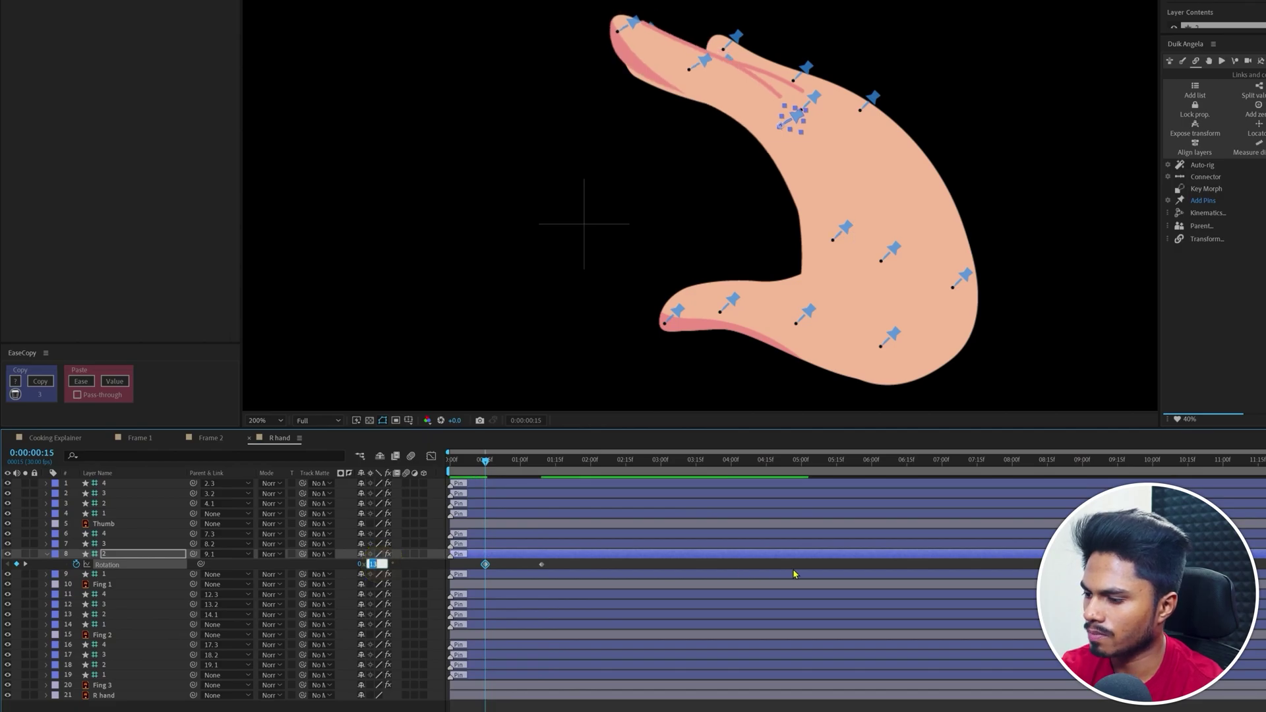
text(8)
key(Return)
drag(558, 560, 472, 577)
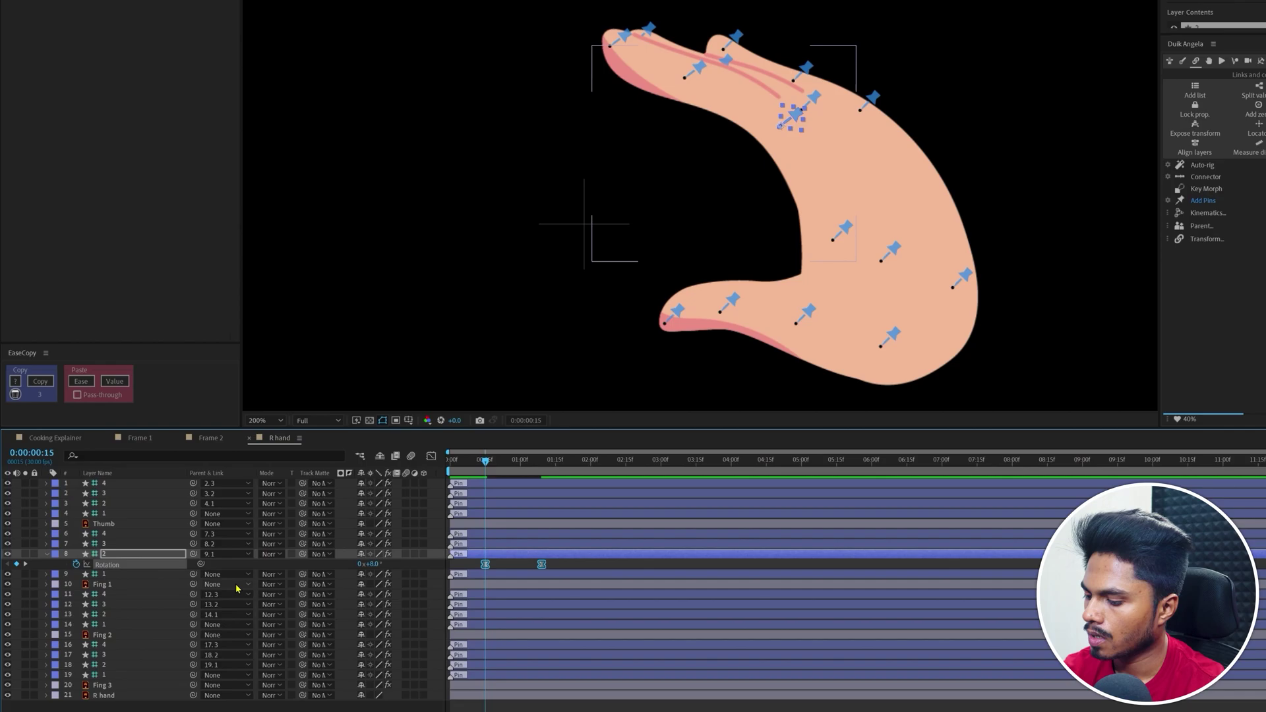
drag(554, 561, 476, 586)
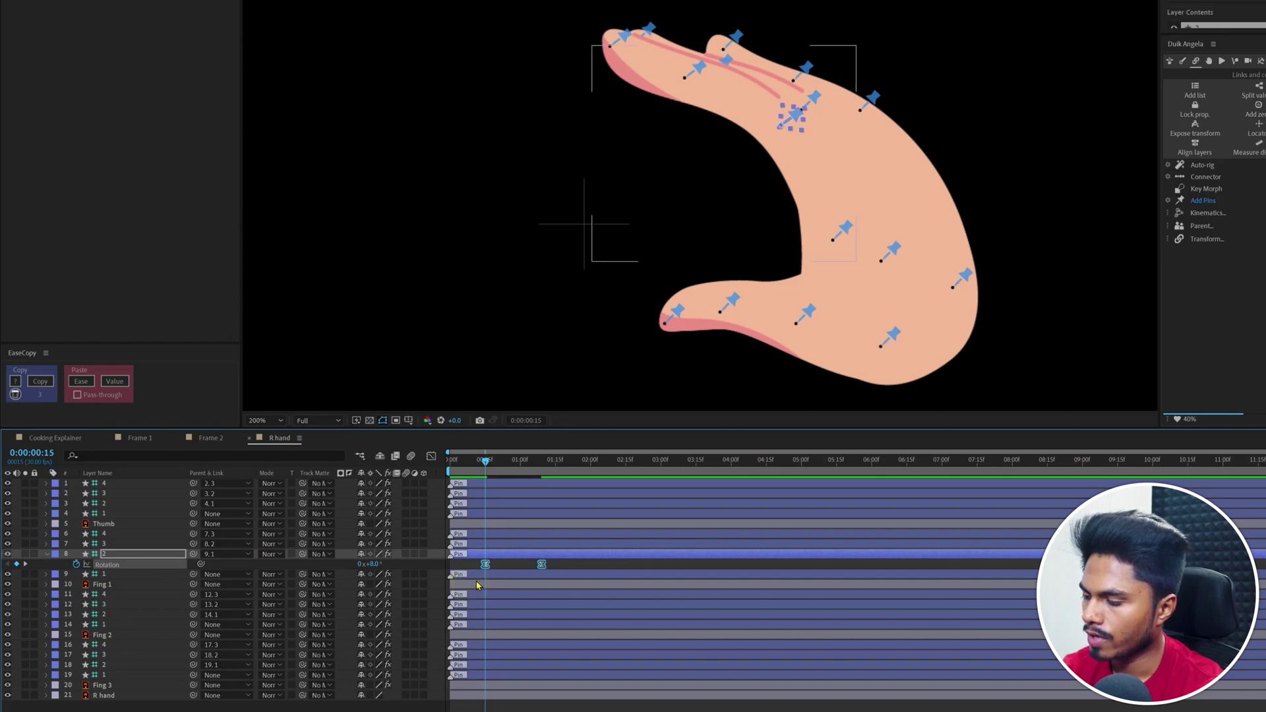
Paste the Rotation keyframes onto Fing 1's pin 3 and delay them two frames, starting at 0:00:00:17
click(114, 544)
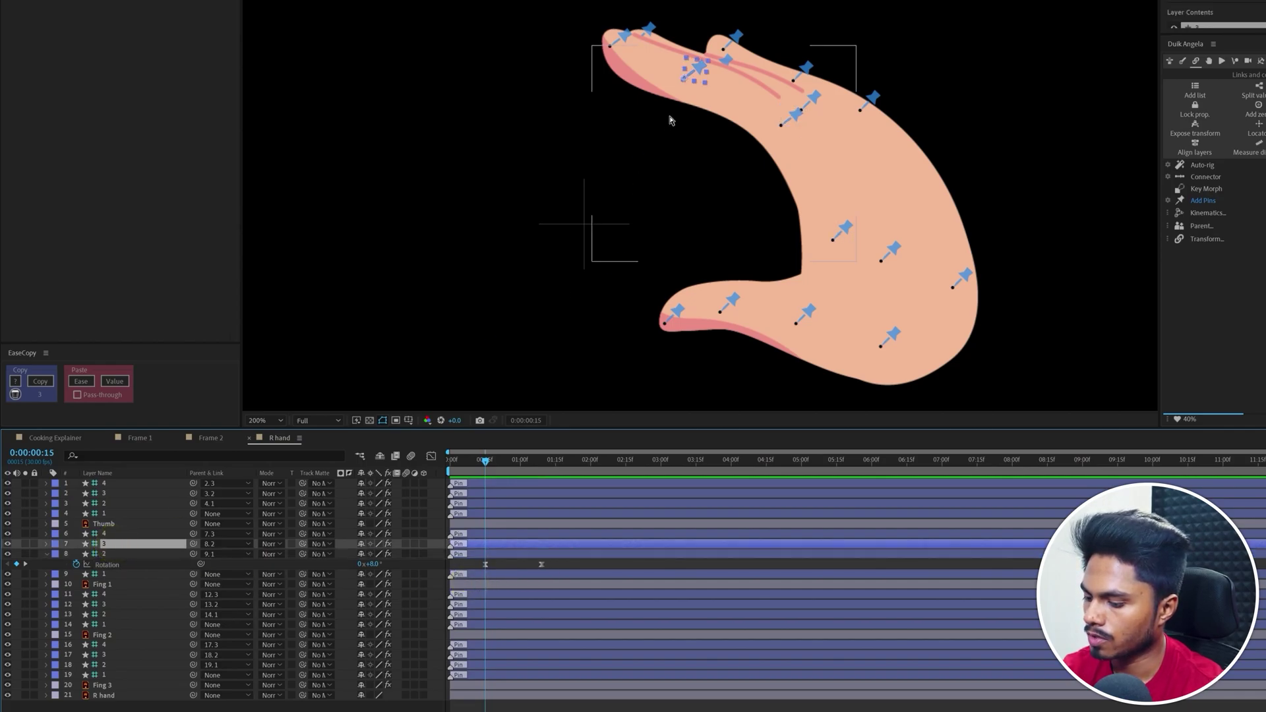
key(ctrl+v)
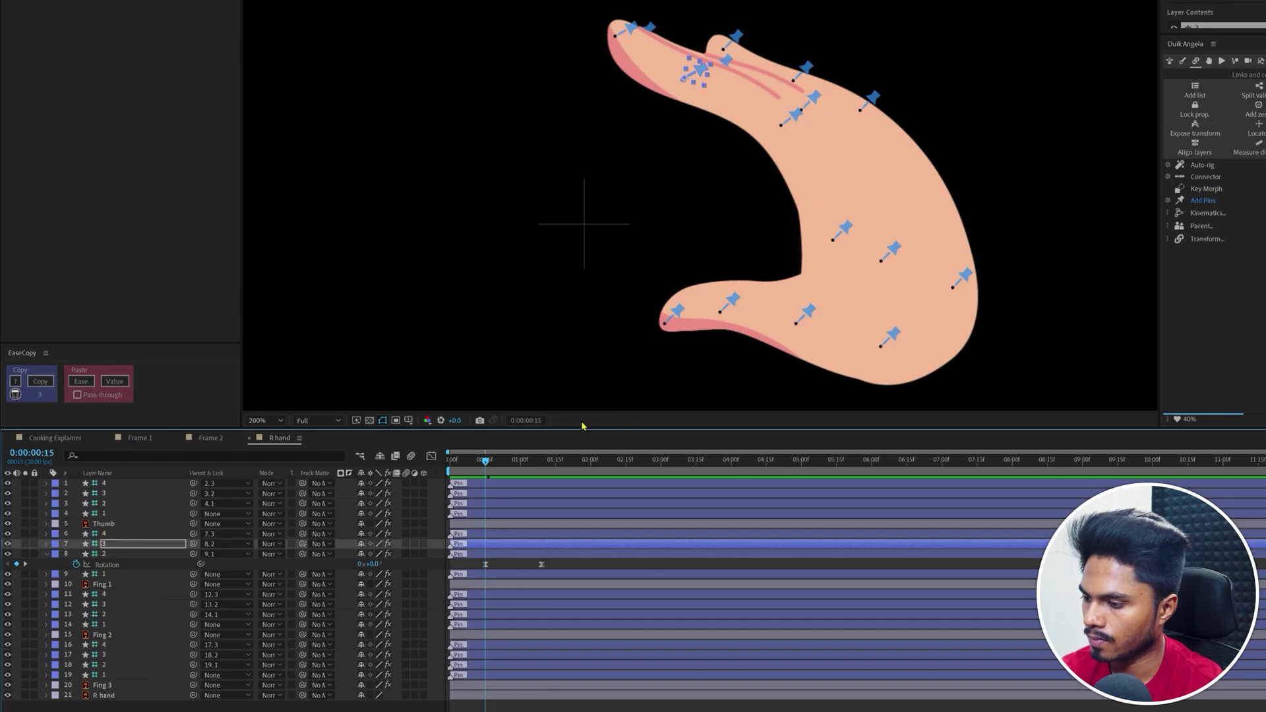
key(ctrl+v)
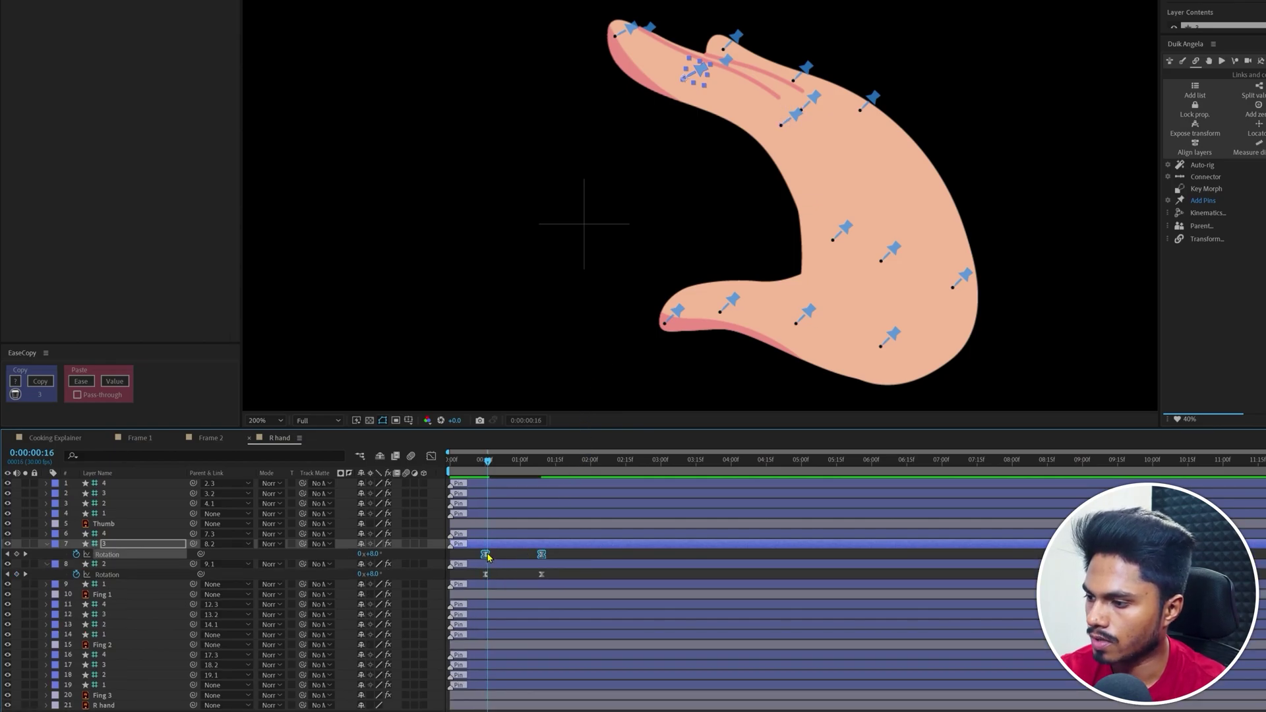
drag(487, 557, 489, 557)
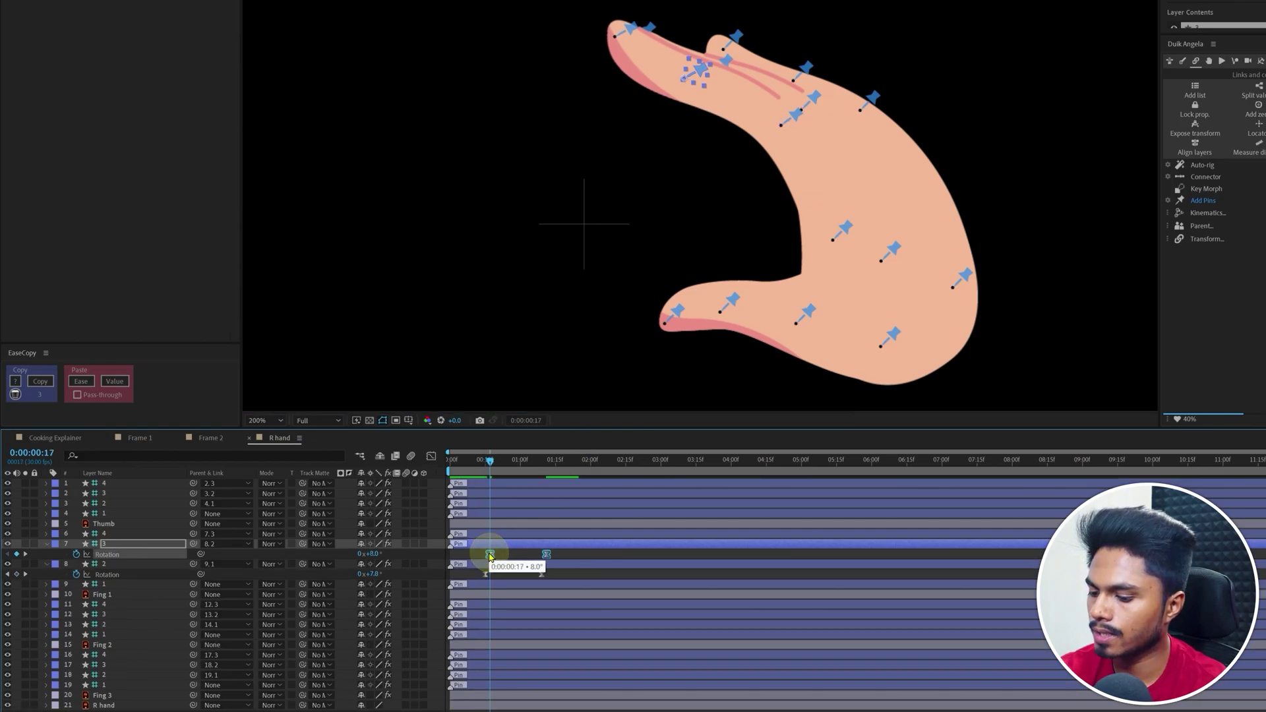
key(equal)
key(equal)
click(518, 553)
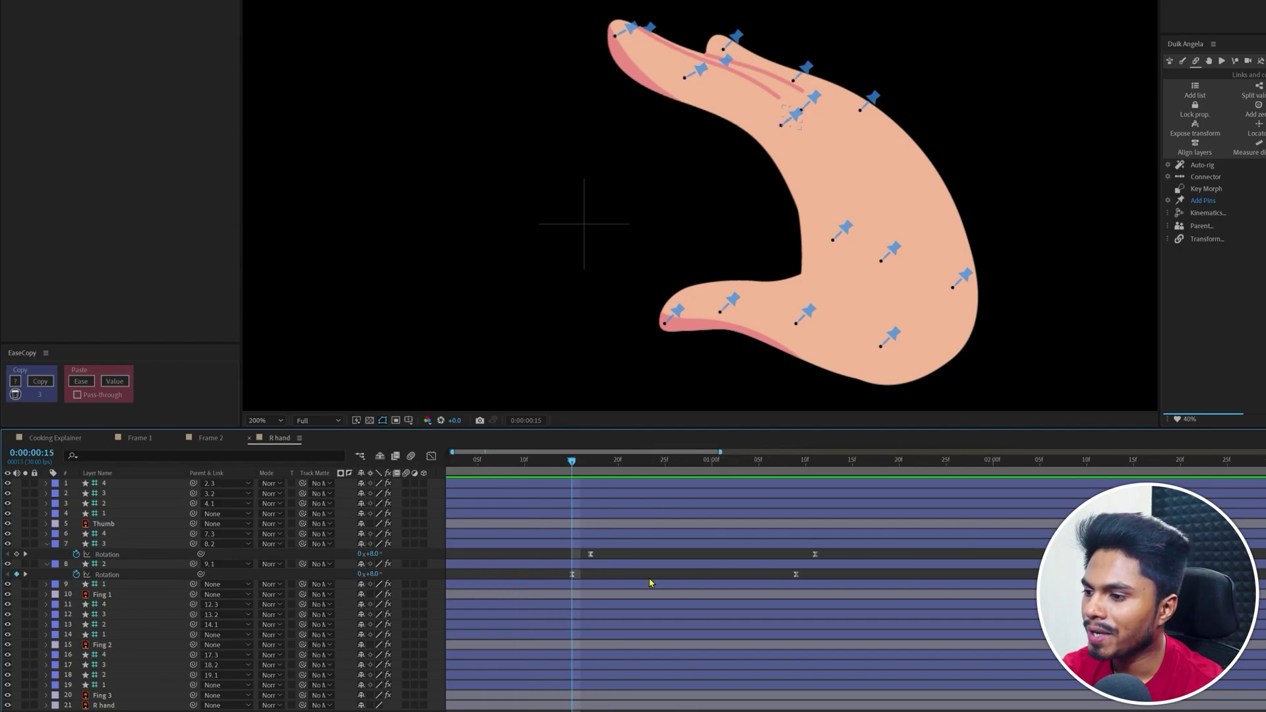
Paste the Rotation keyframes onto pins 2 and 3 of Fing 2 and Fing 3, delaying both pin 3 pairs by two frames
click(104, 675)
ctrl+click(104, 664)
ctrl+click(104, 625)
ctrl+click(105, 615)
key(ctrl+v)
key(u)
click(810, 624)
drag(572, 658, 590, 659)
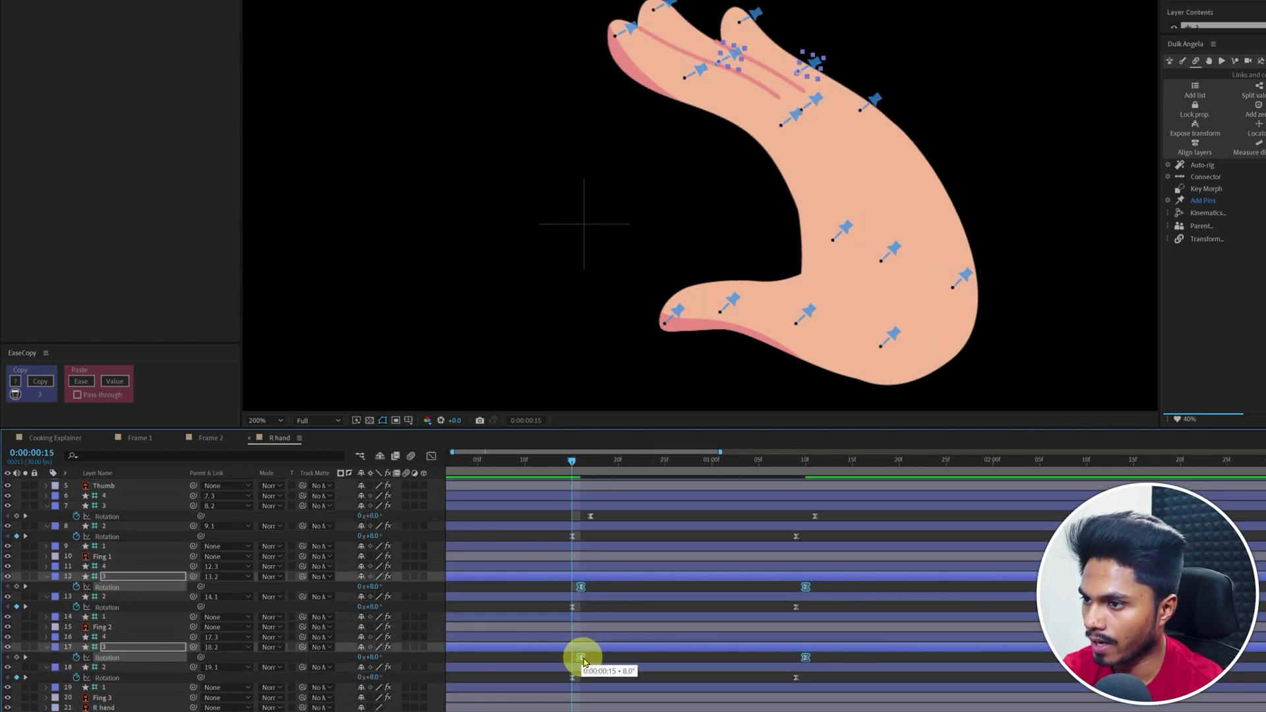
Delay all Fing 2 and Fing 3 pin Rotation keyframes by one frame, then select Fing 3's keyframes for offsetting
drag(842, 584, 552, 704)
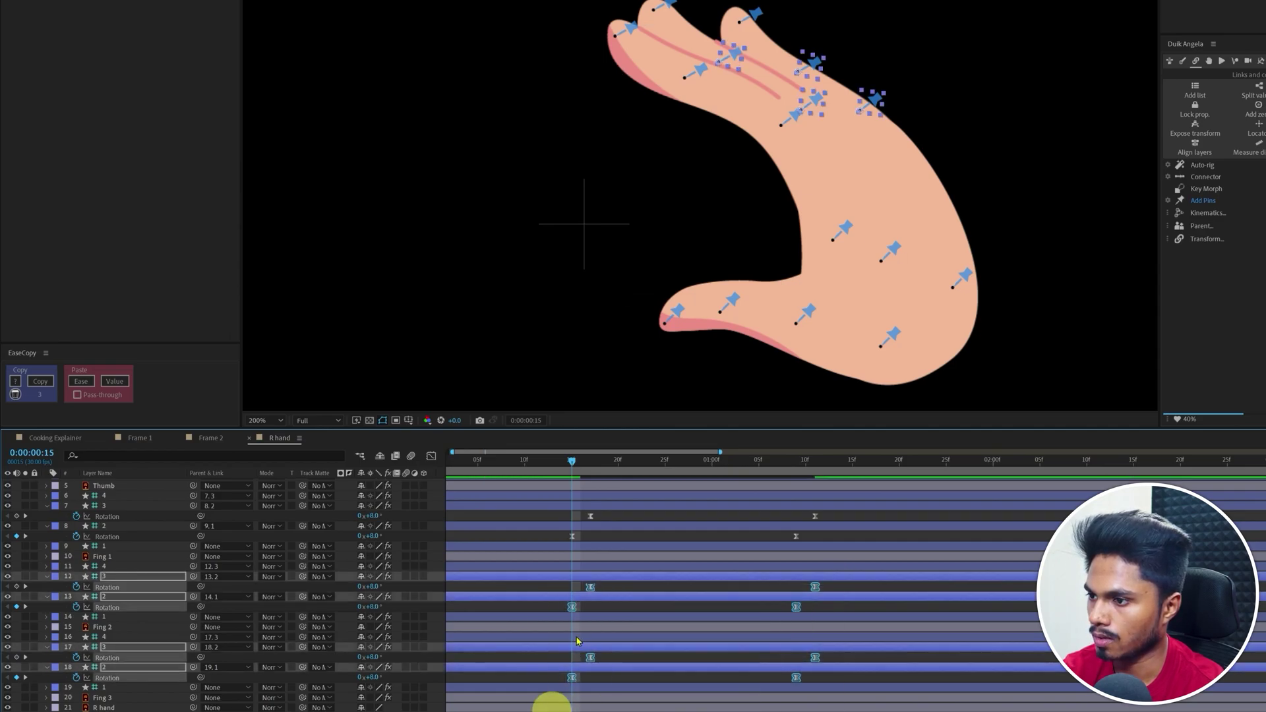
drag(572, 606, 580, 606)
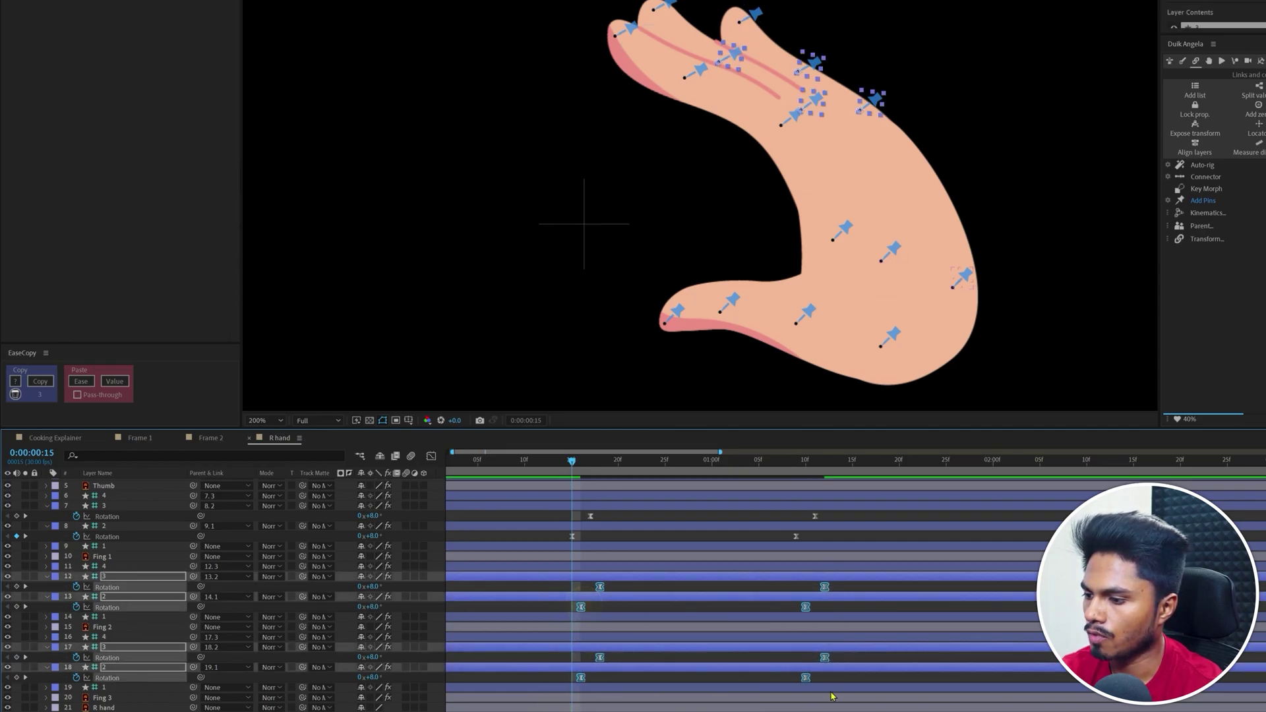
click(579, 690)
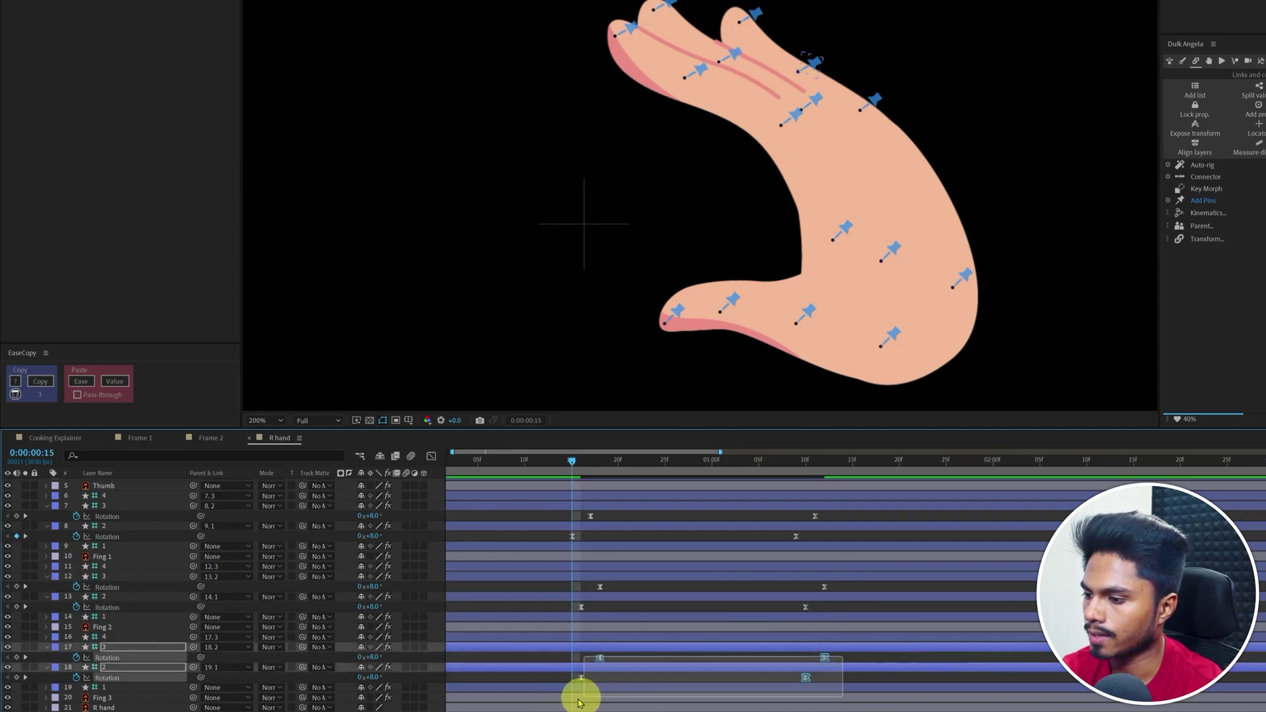
click(579, 667)
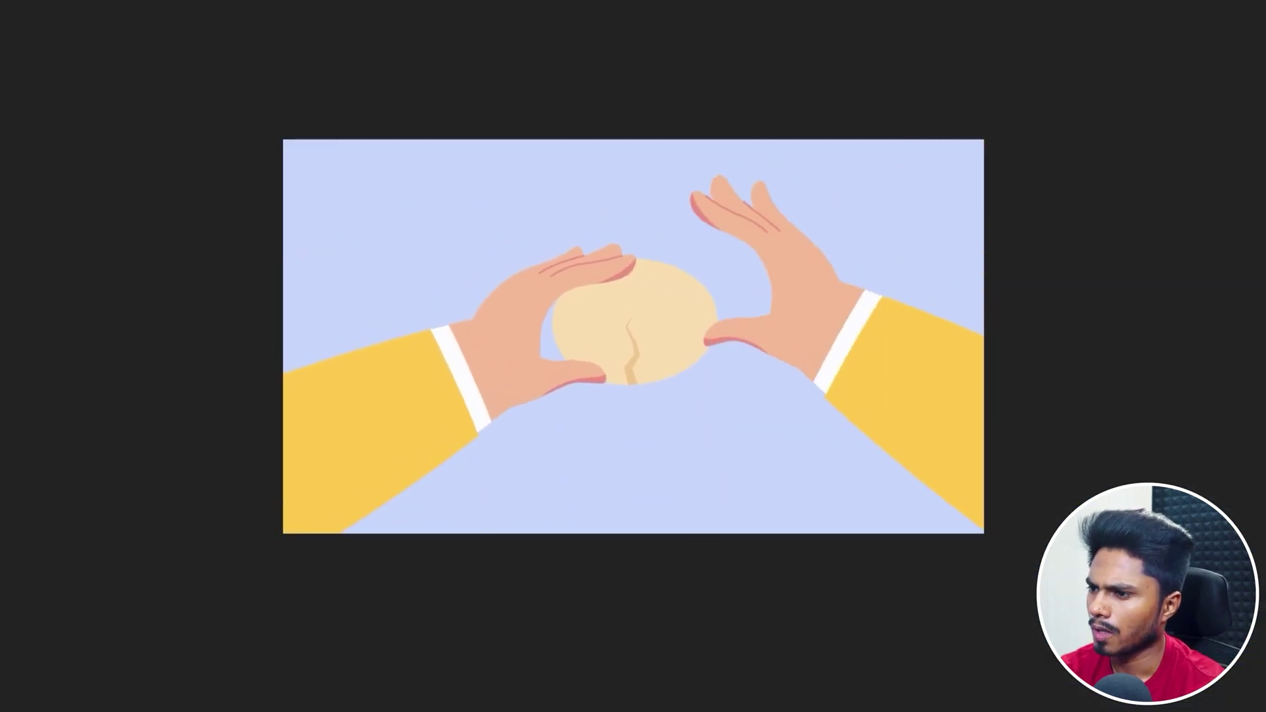